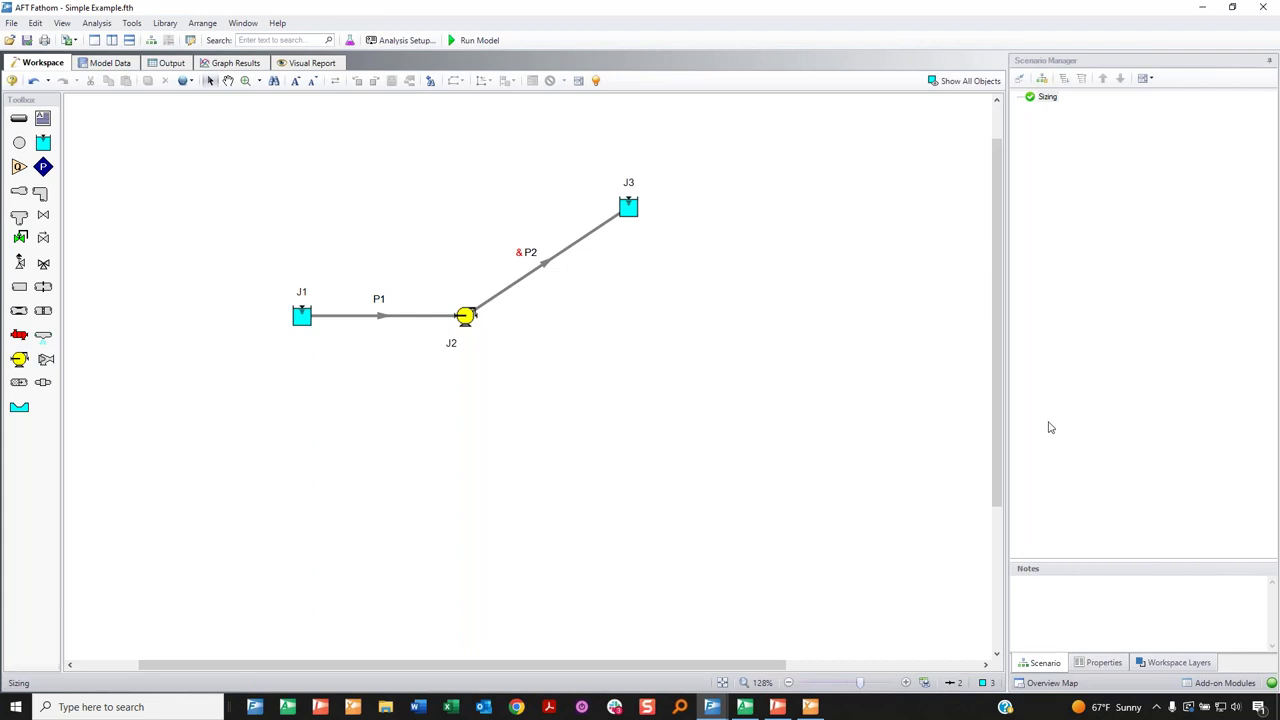
# Review the sizing settings in the properties of pump J2 and close them.
pyautogui.click(855, 423)
pyautogui.scroll(1, 609, 407)
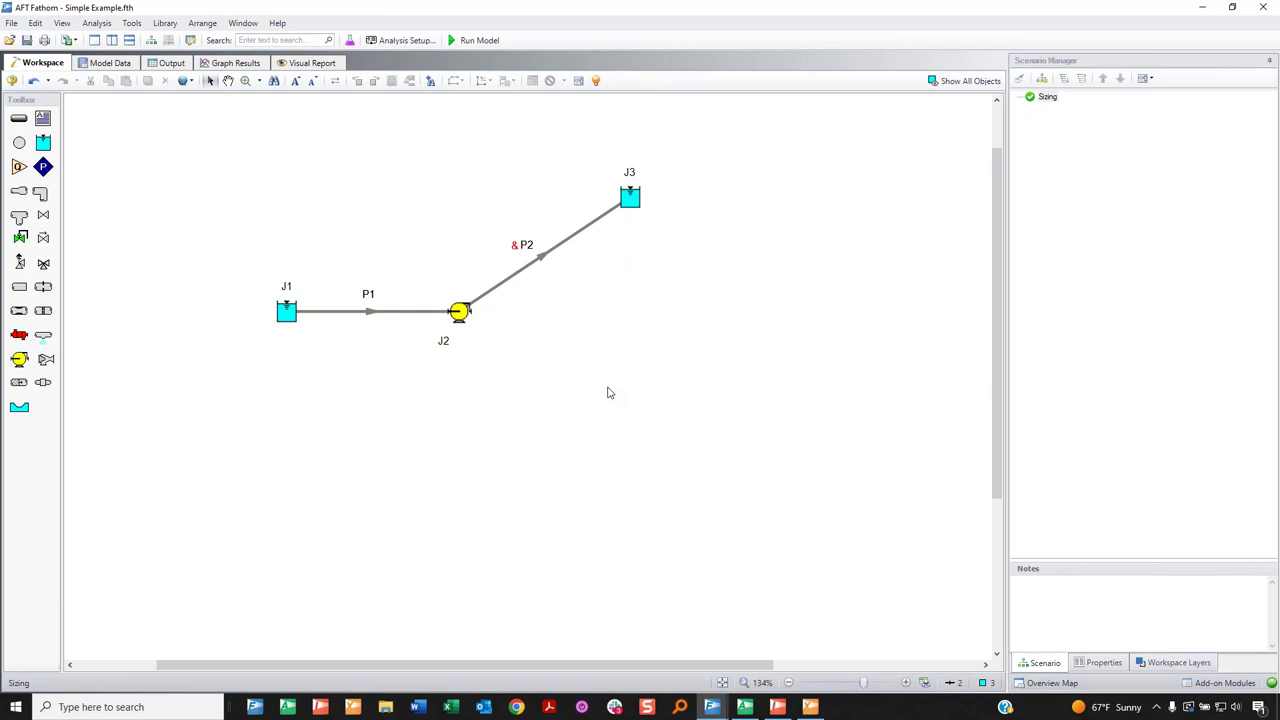
pyautogui.doubleClick(462, 313)
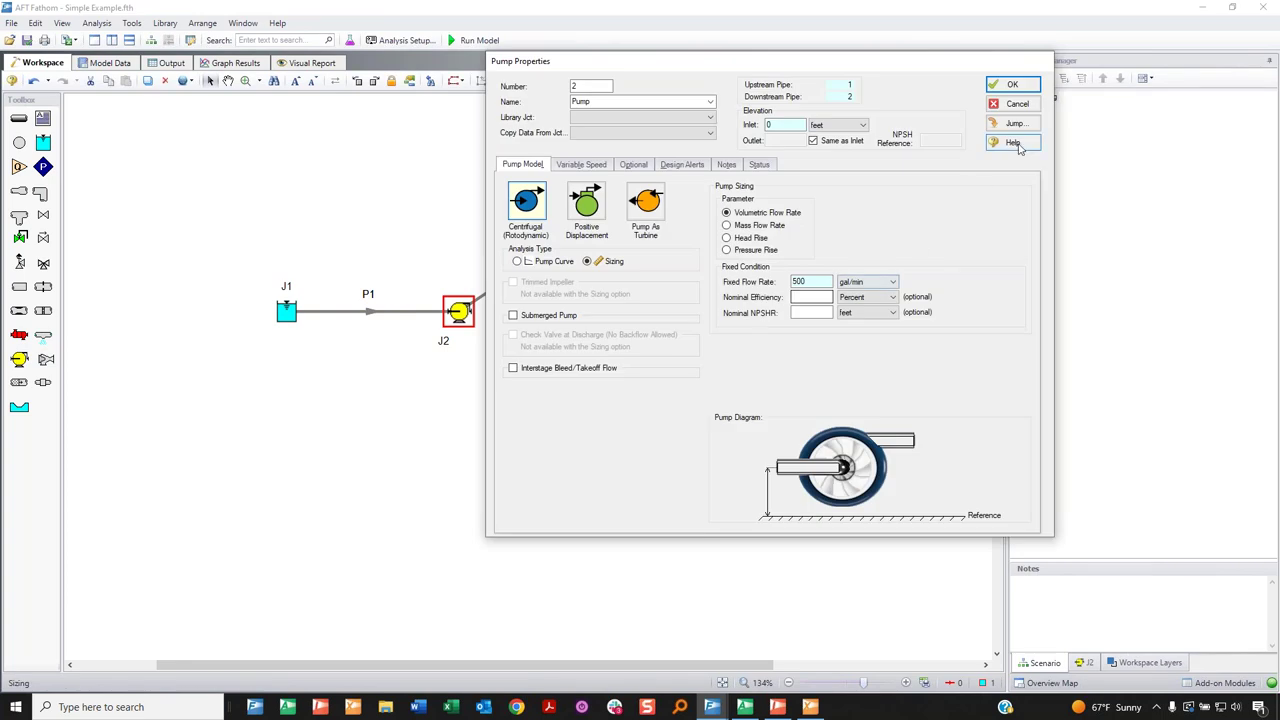
pyautogui.click(1012, 84)
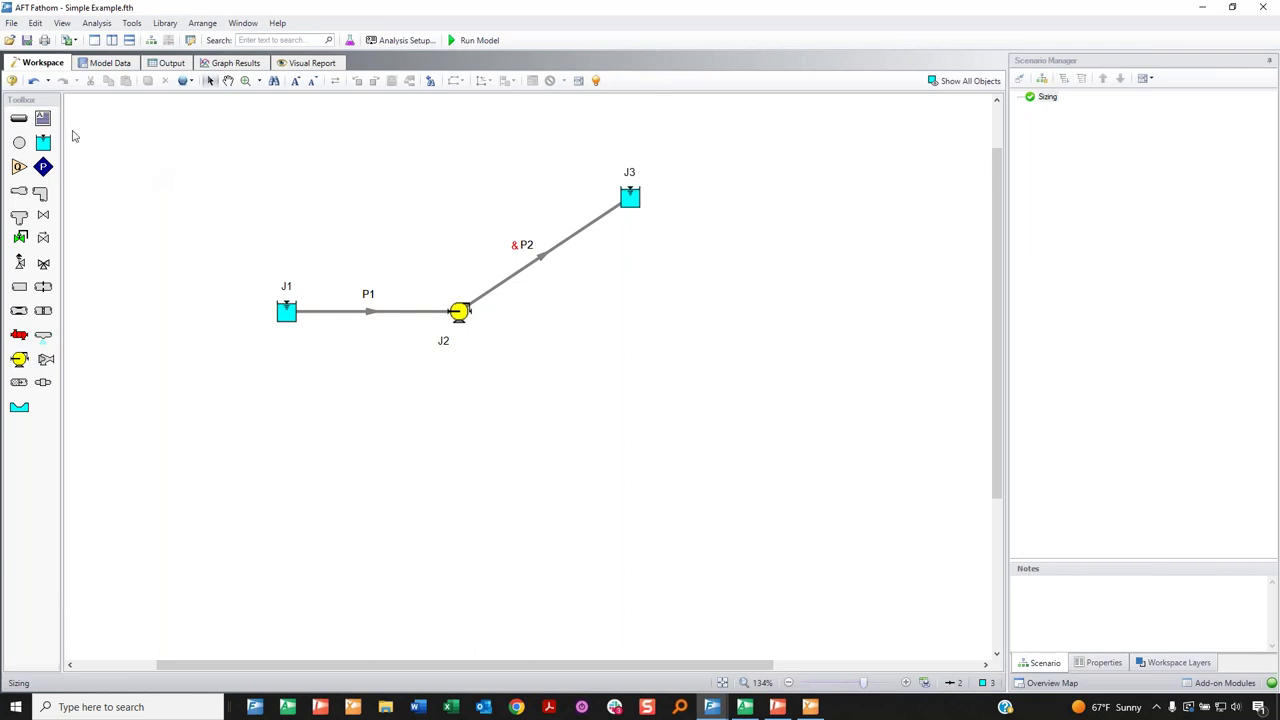
# Draw an ellipse annotation in the empty space above pipe P1 on the workspace.
pyautogui.click(43, 120)
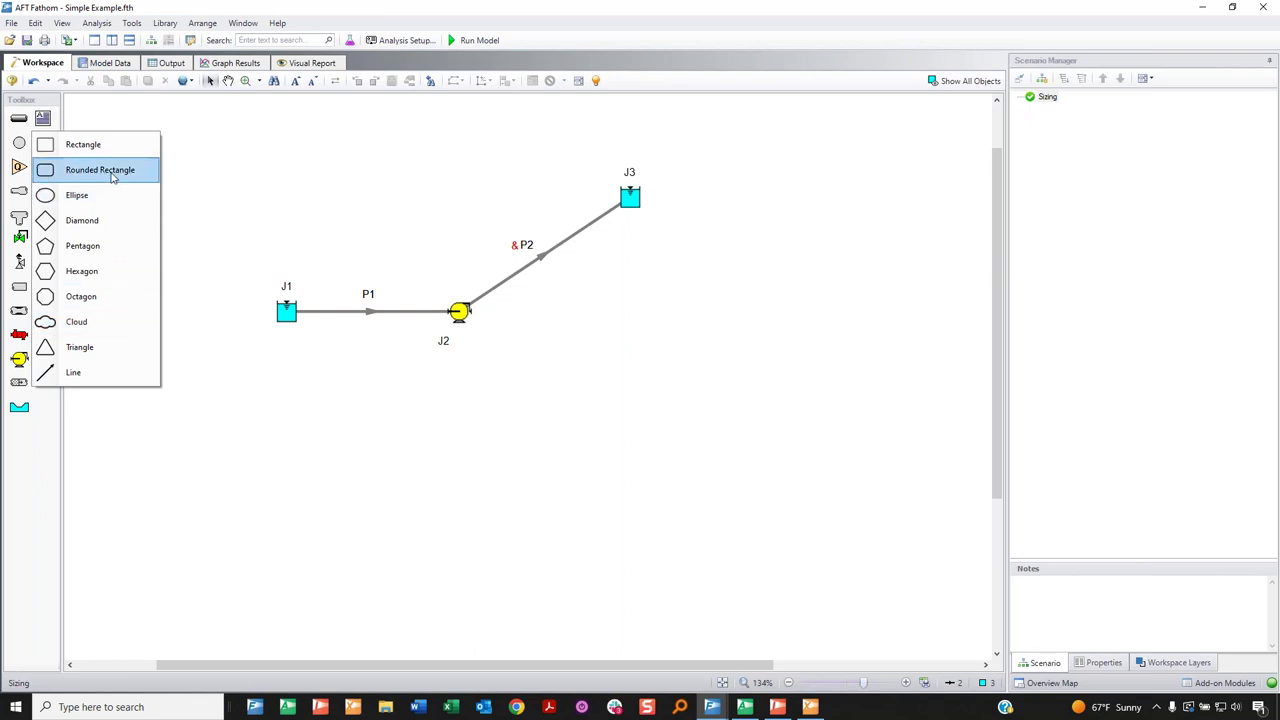
pyautogui.click(90, 200)
pyautogui.moveTo(331, 189); pyautogui.dragTo(454, 252)
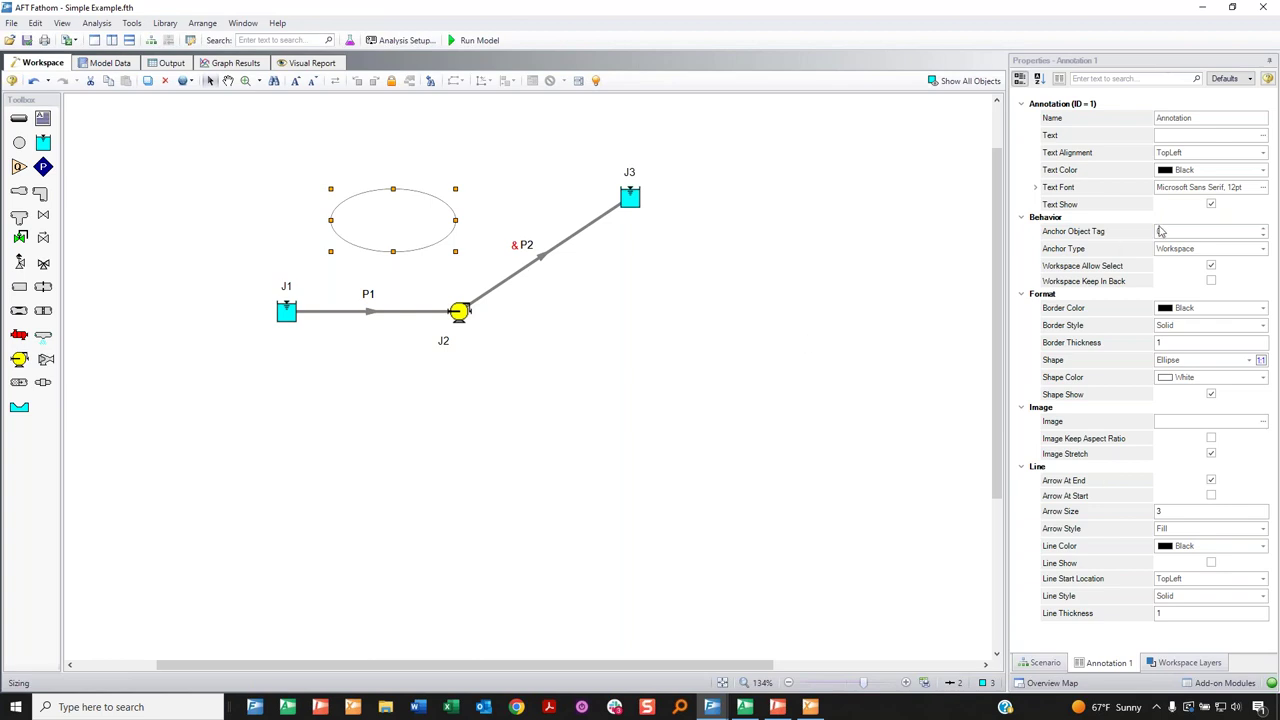
# Set the ellipse annotation's text to "Sizing for 500 GPM".
pyautogui.click(1197, 120)
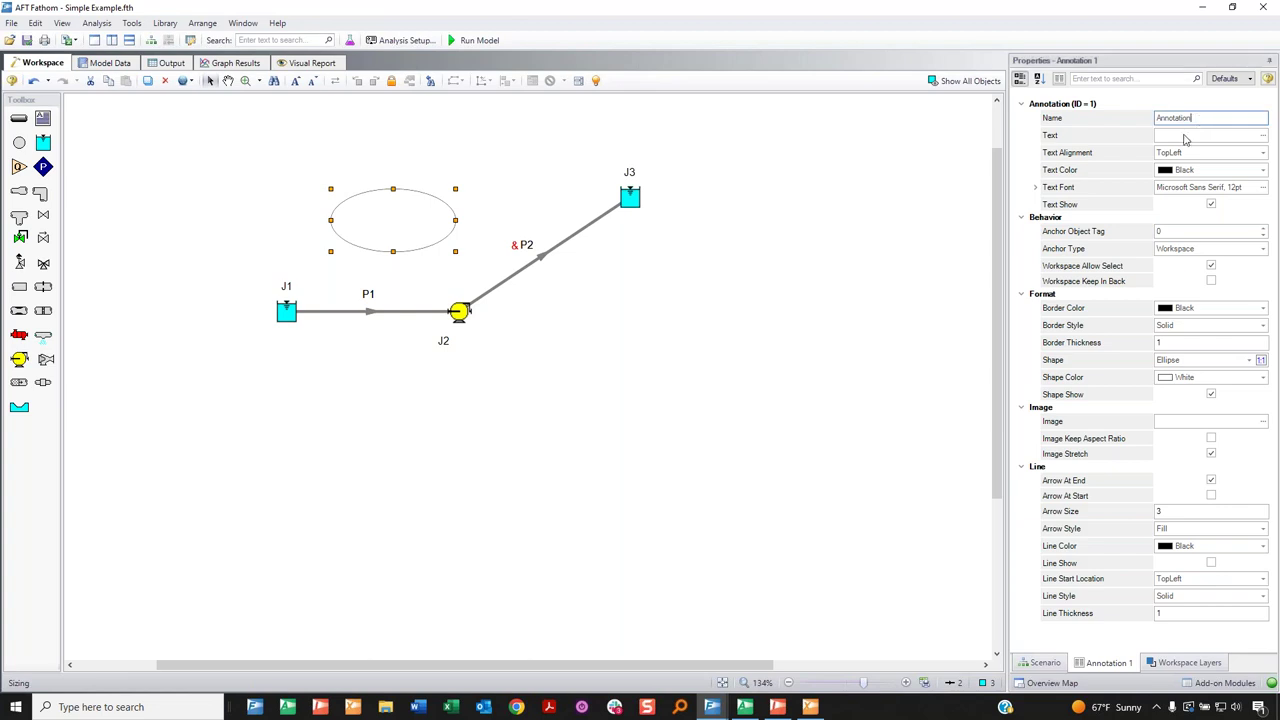
pyautogui.click(1185, 137)
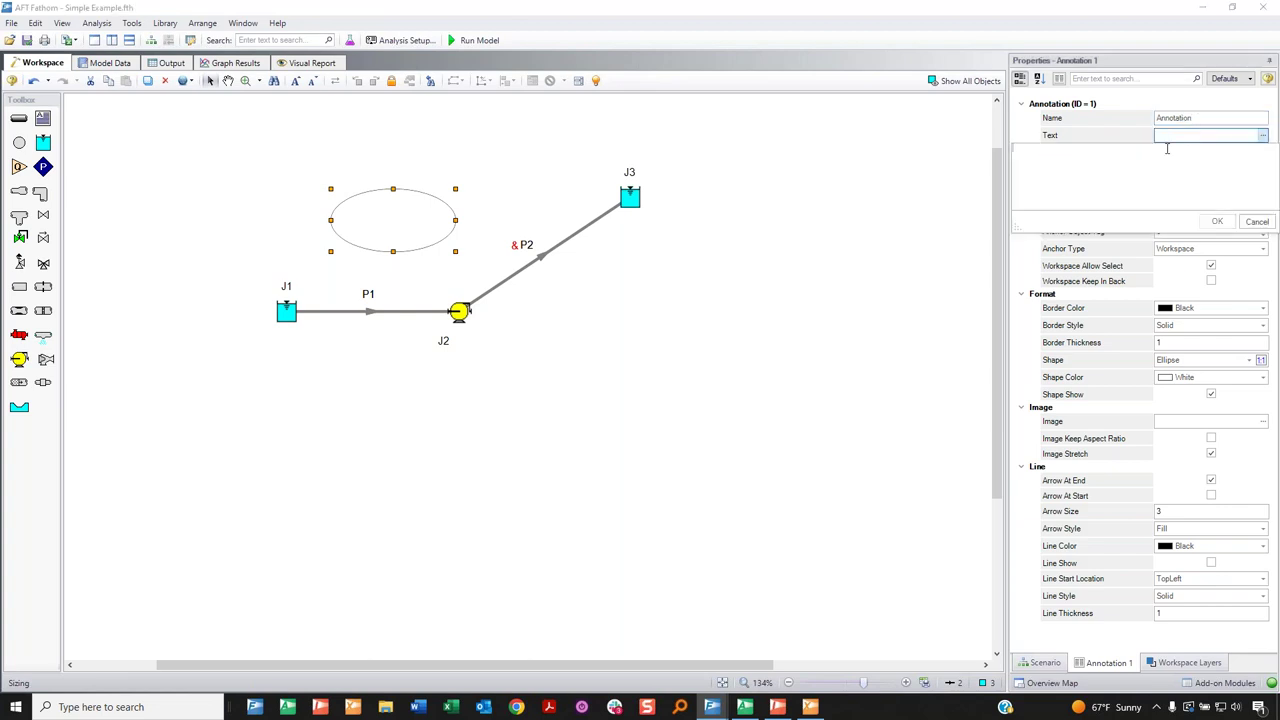
pyautogui.write('Sizing for 500 GPM')
pyautogui.press('BackSpace')
pyautogui.click(1217, 221)
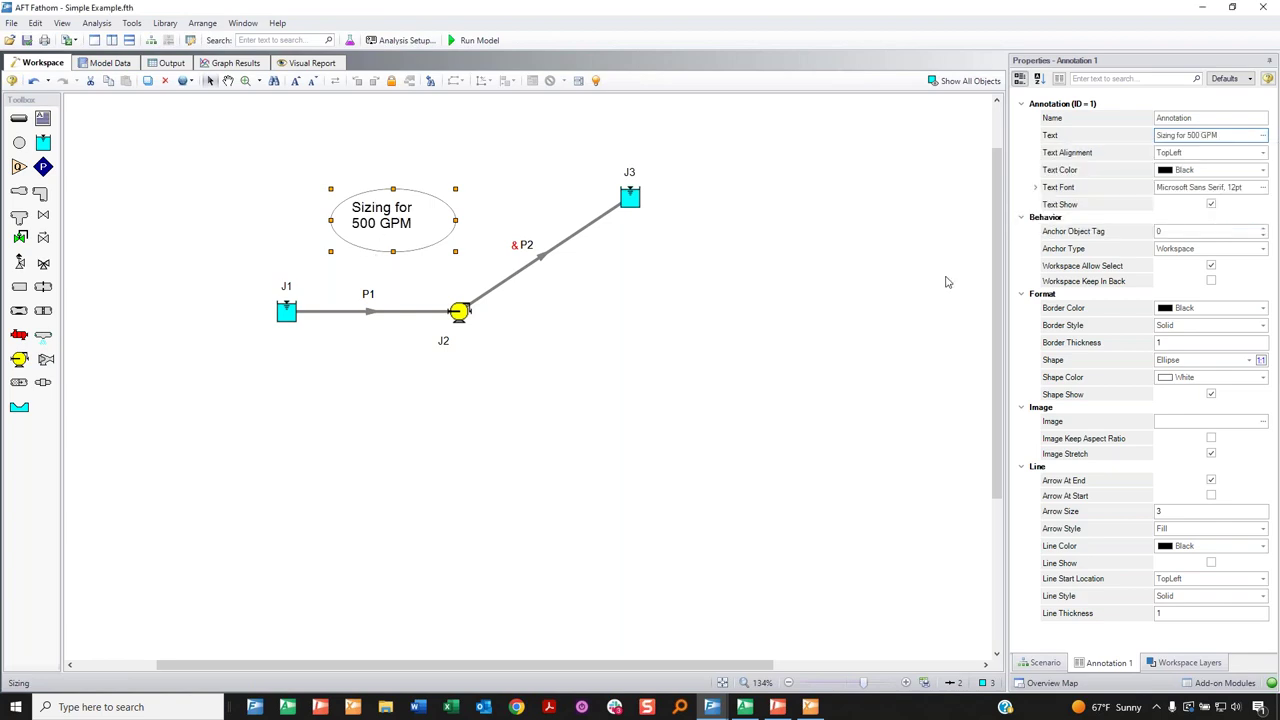
# Set the annotation's text alignment to MiddleCenter, and toggle the text's visibility off and back on.
pyautogui.click(1262, 153)
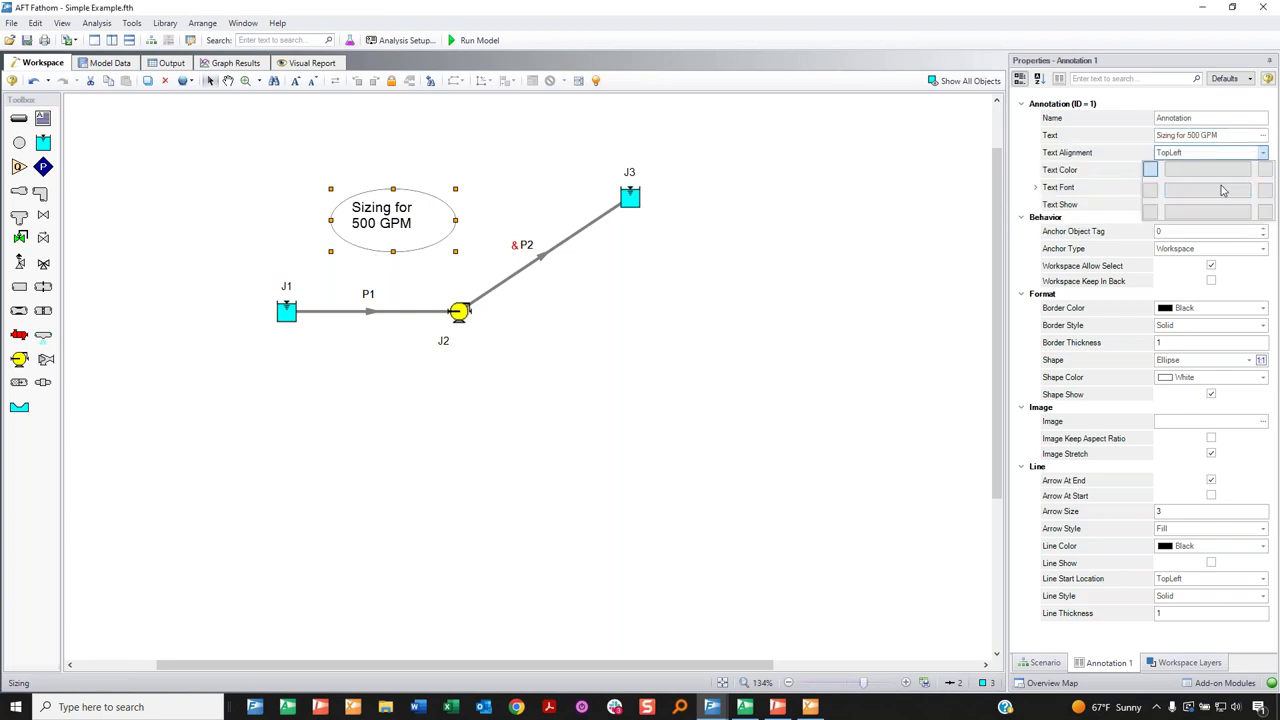
pyautogui.click(1222, 192)
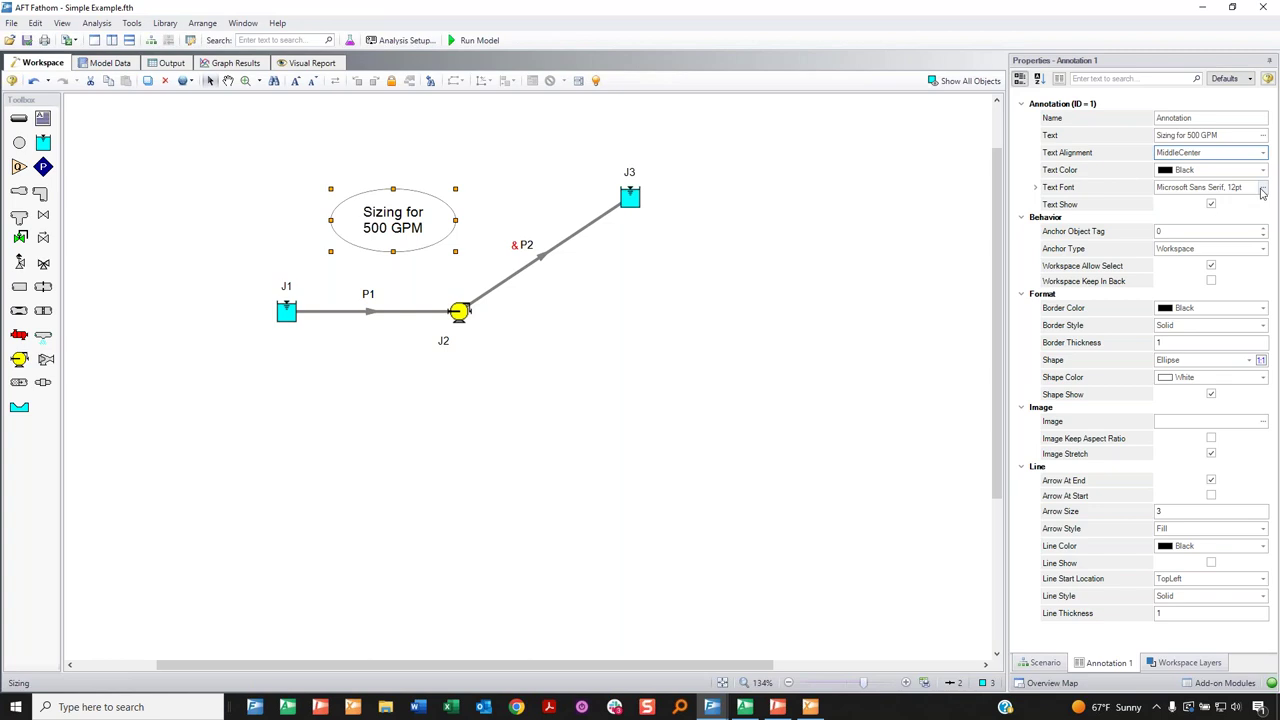
pyautogui.click(1211, 205)
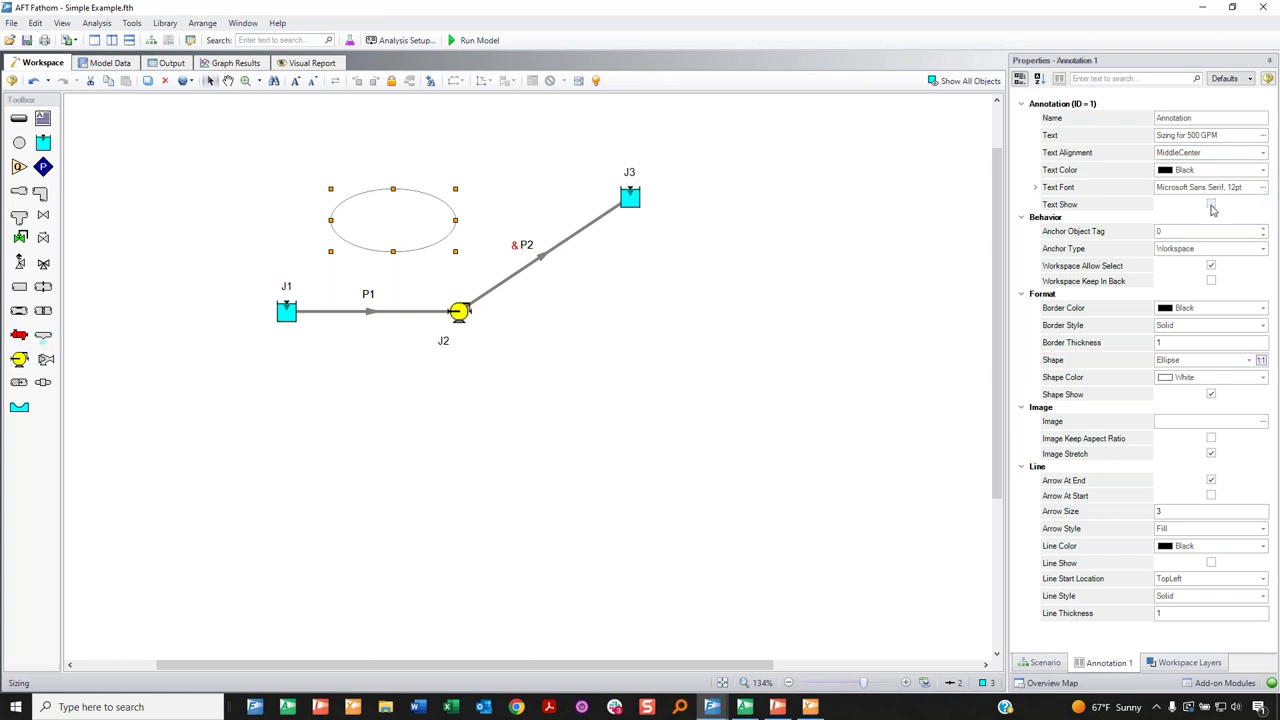
pyautogui.click(1211, 205)
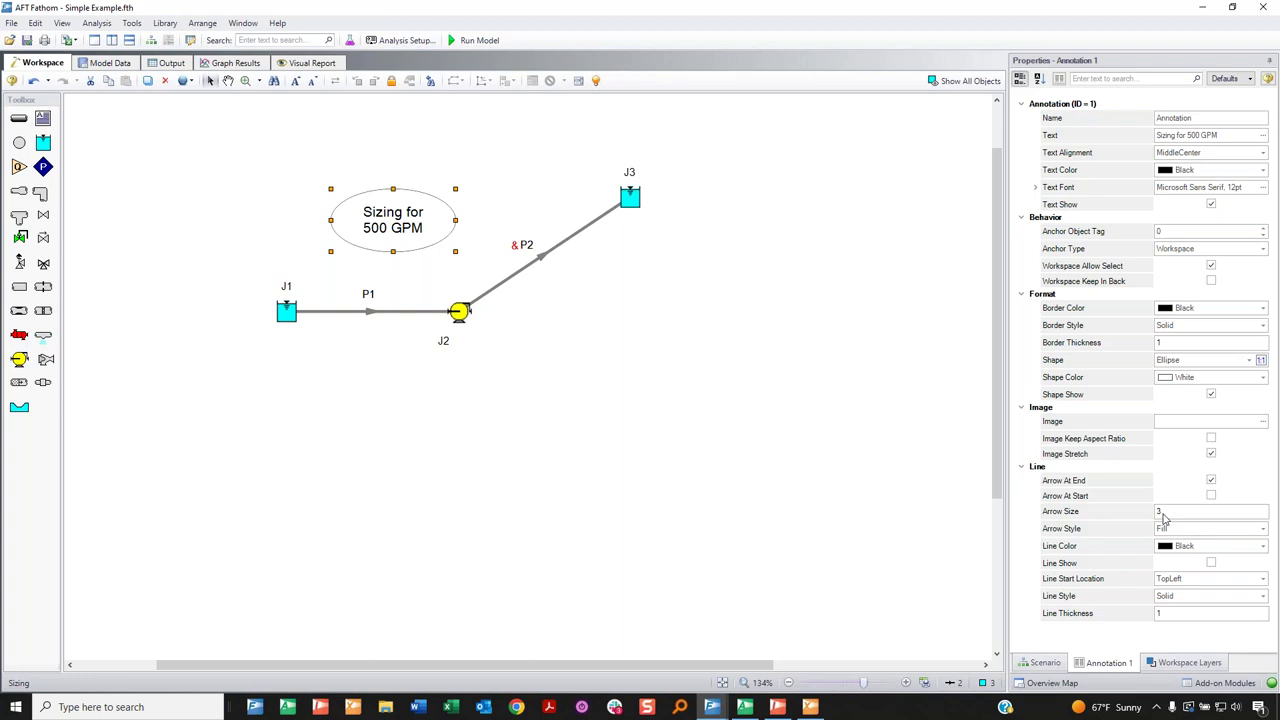
# Fill the ellipse annotation with the light green theme color 235, 241, 221.
pyautogui.click(1262, 379)
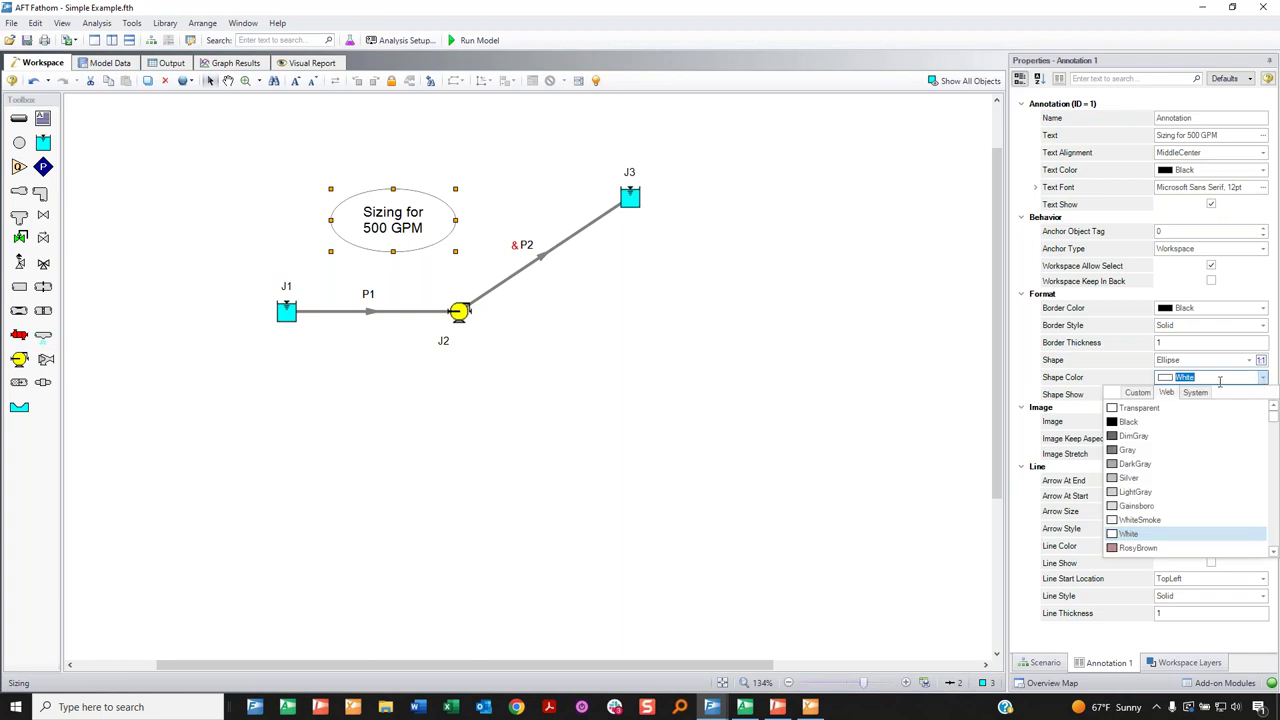
pyautogui.click(1138, 393)
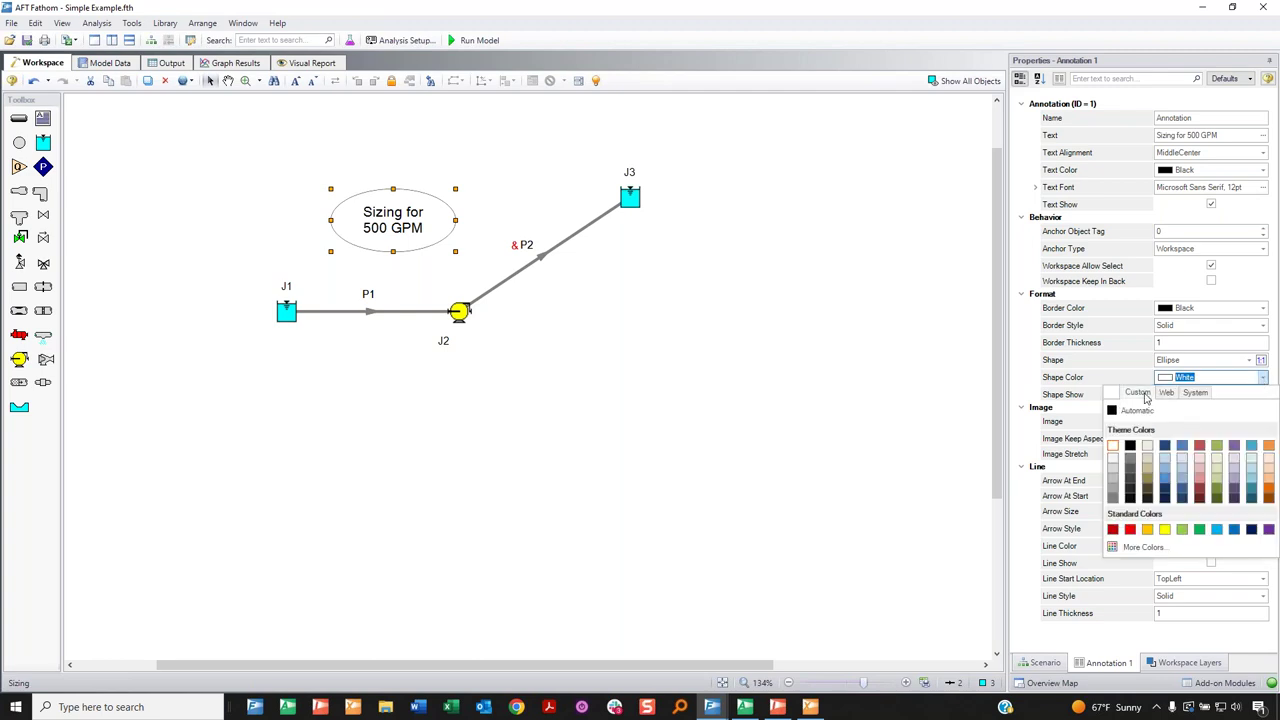
pyautogui.click(1218, 464)
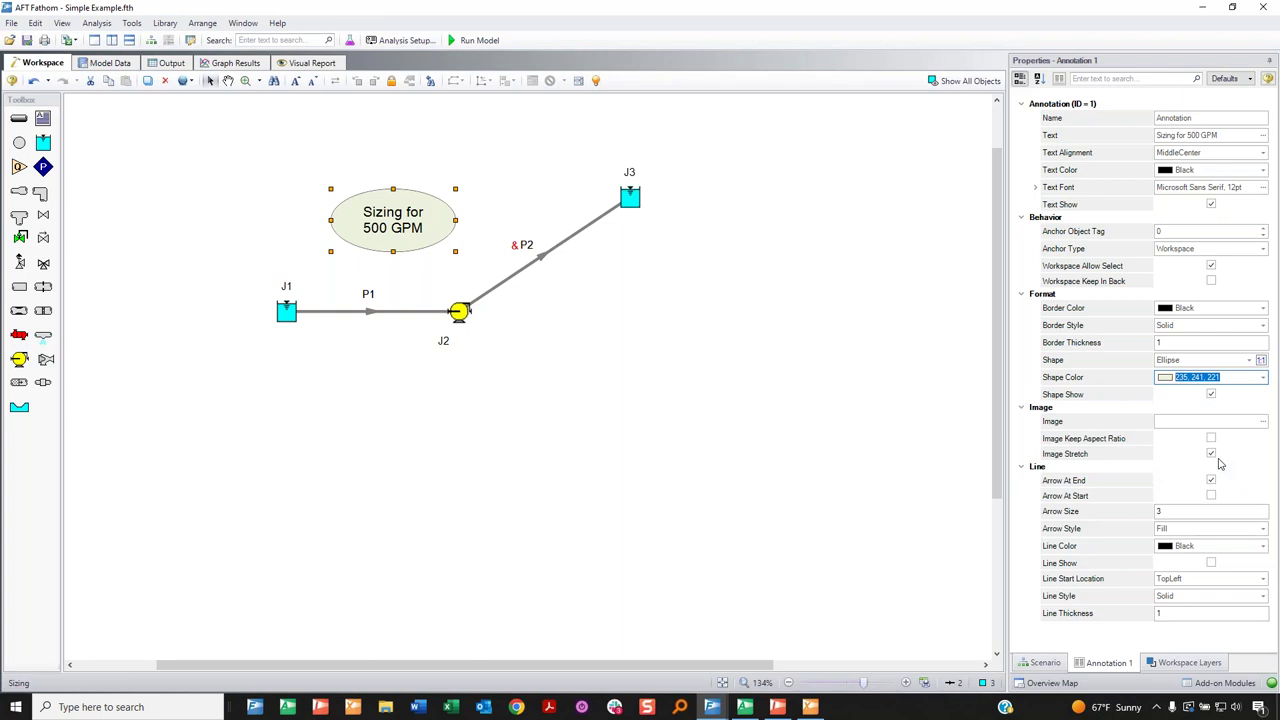
pyautogui.click(1177, 455)
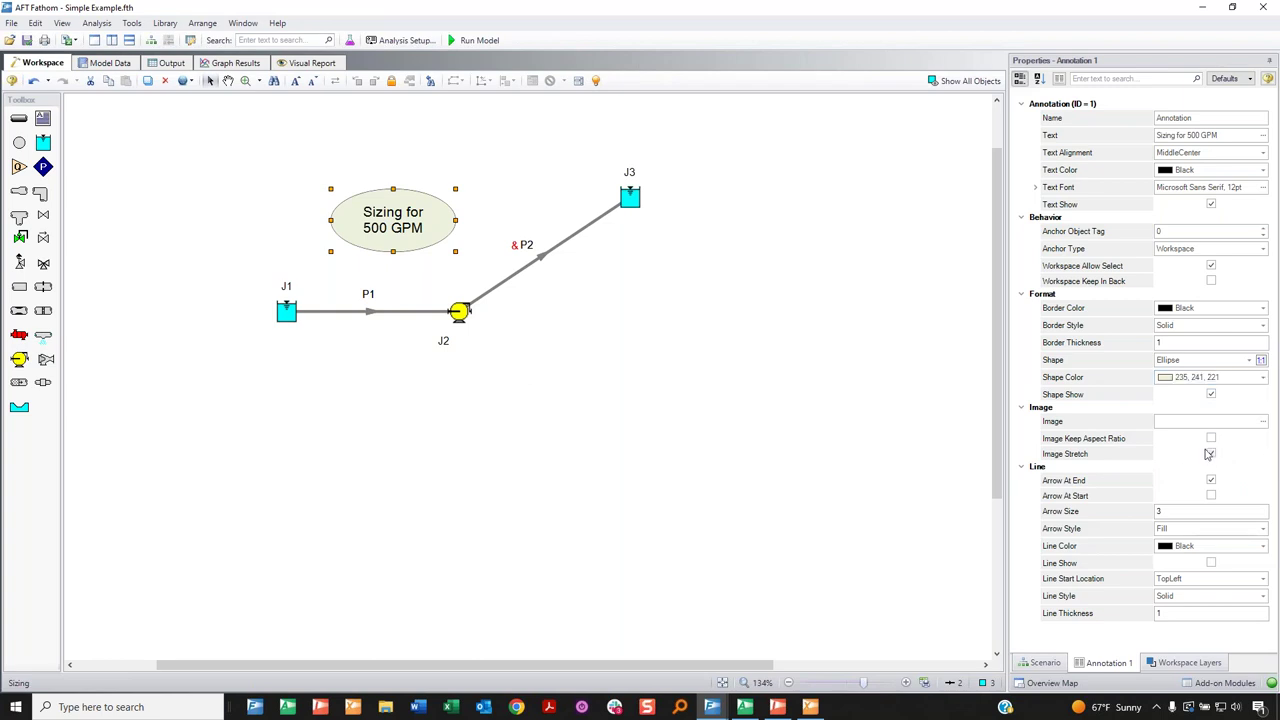
# Show the annotation's arrow line, hide it again and deselect the annotation.
pyautogui.click(1212, 568)
pyautogui.click(268, 161)
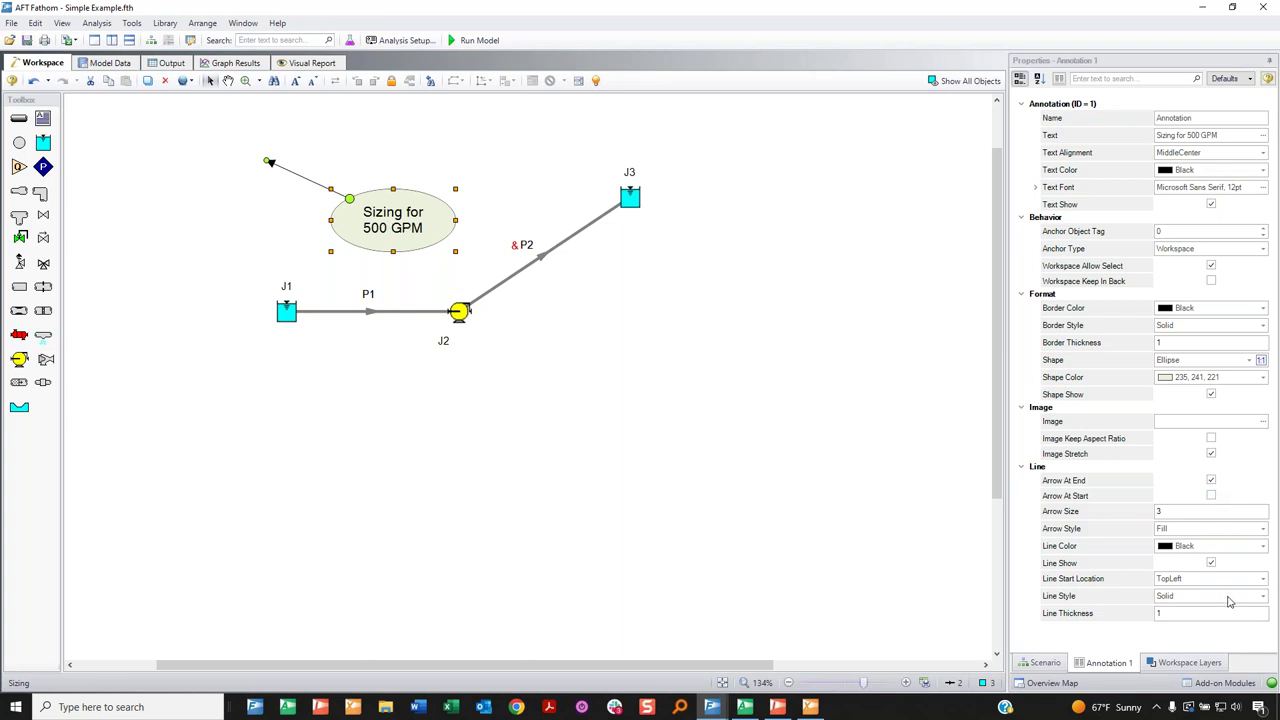
pyautogui.click(1211, 564)
pyautogui.click(600, 391)
# View the Scenario Manager and the properties of the ellipse annotation.
pyautogui.click(427, 230)
pyautogui.click(491, 209)
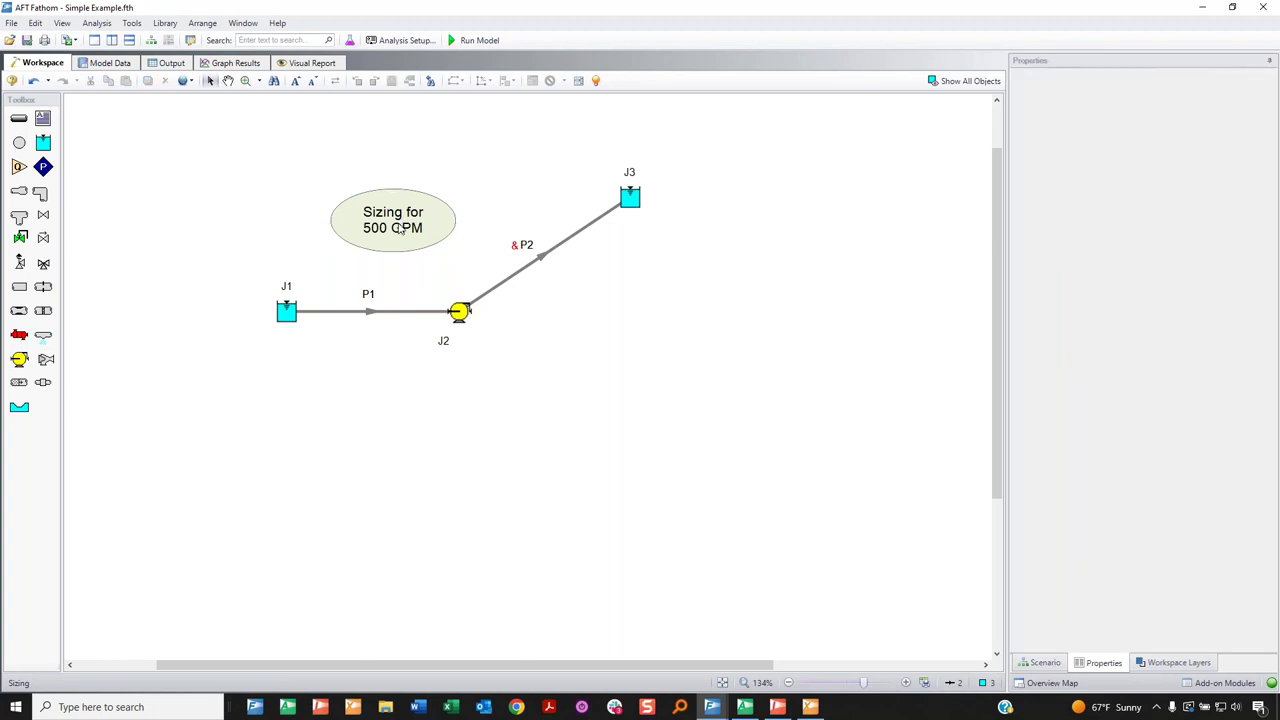
pyautogui.click(1045, 663)
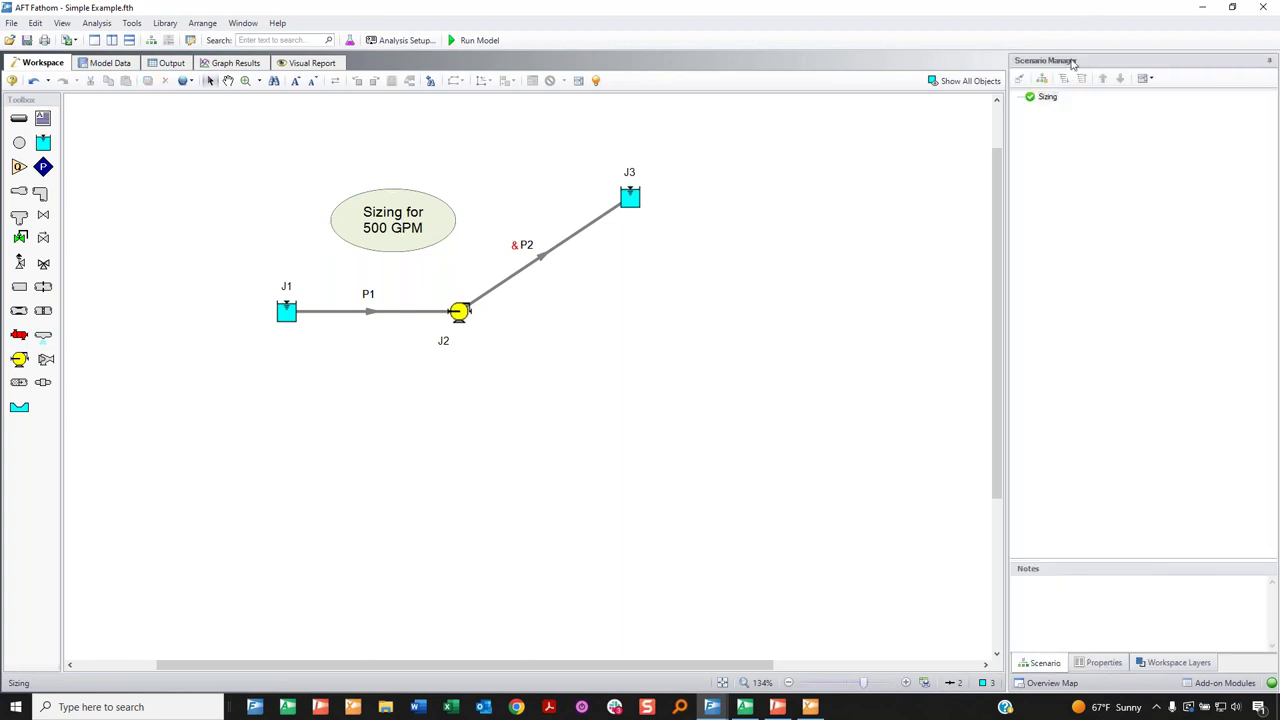
pyautogui.click(395, 237)
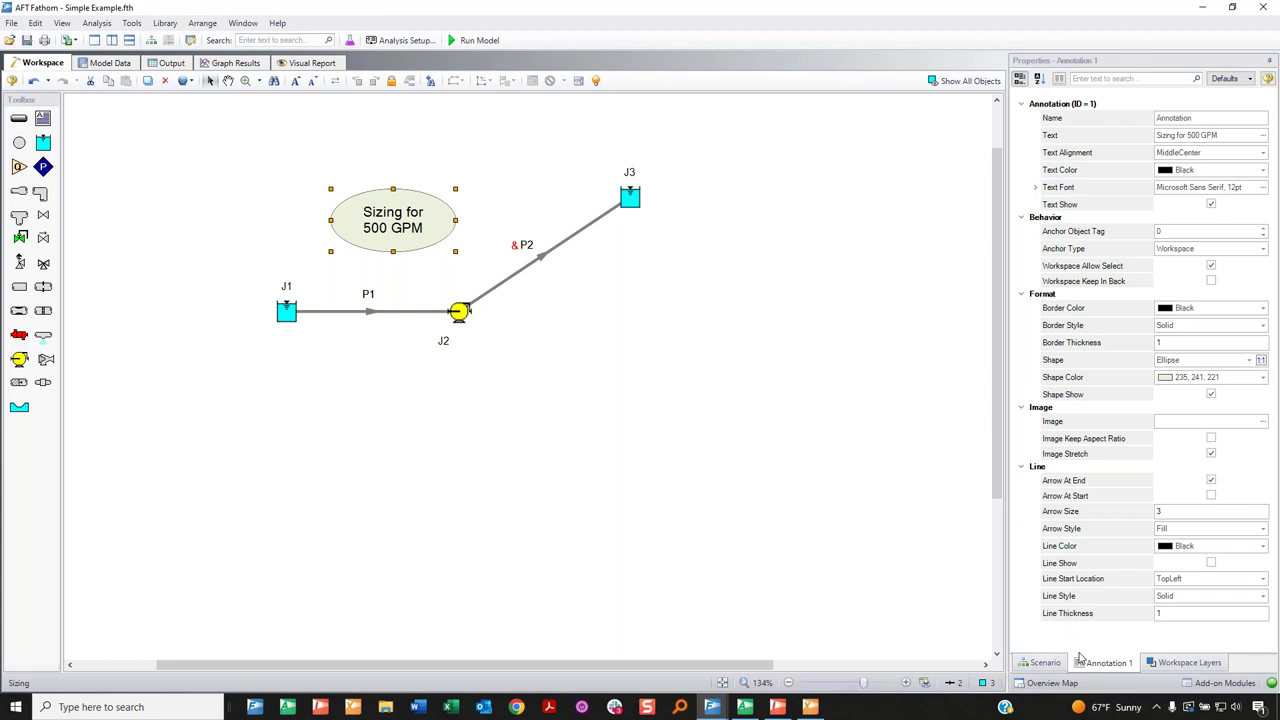
pyautogui.click(825, 408)
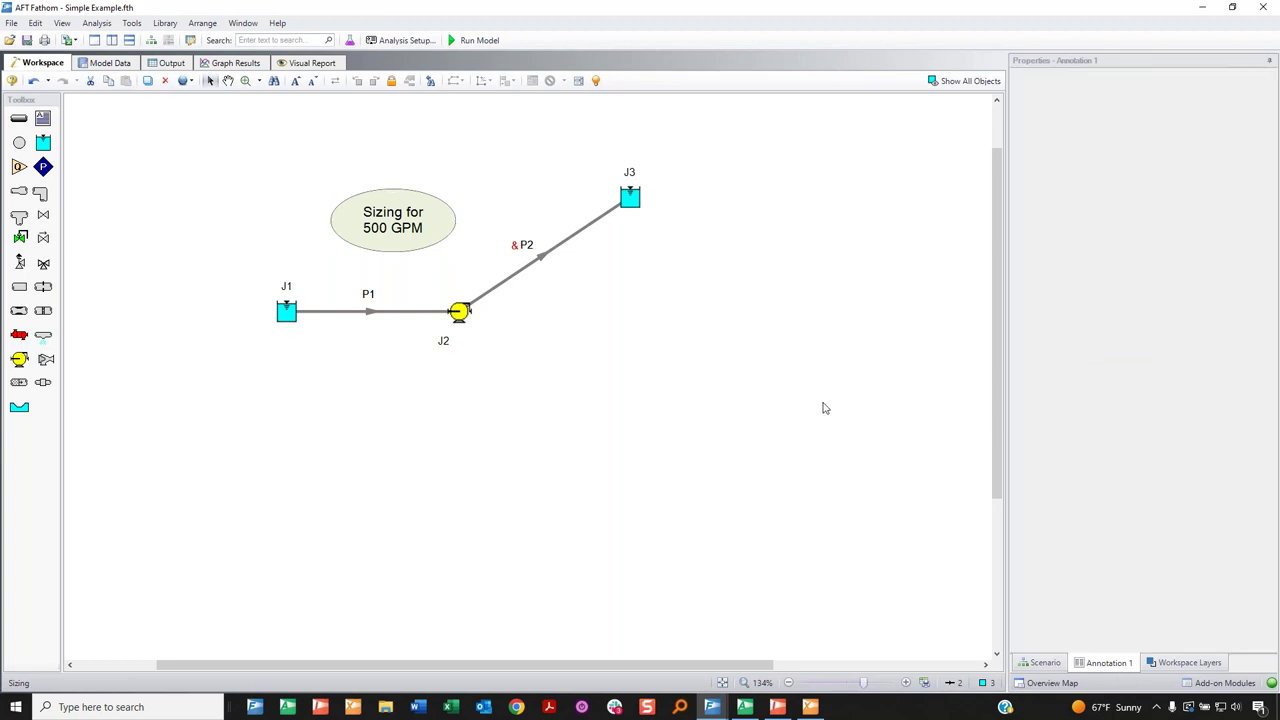
# Move the ellipse annotation closer to pump J2, placing it just above the pump, with the Scenario Manager displayed.
pyautogui.click(391, 222)
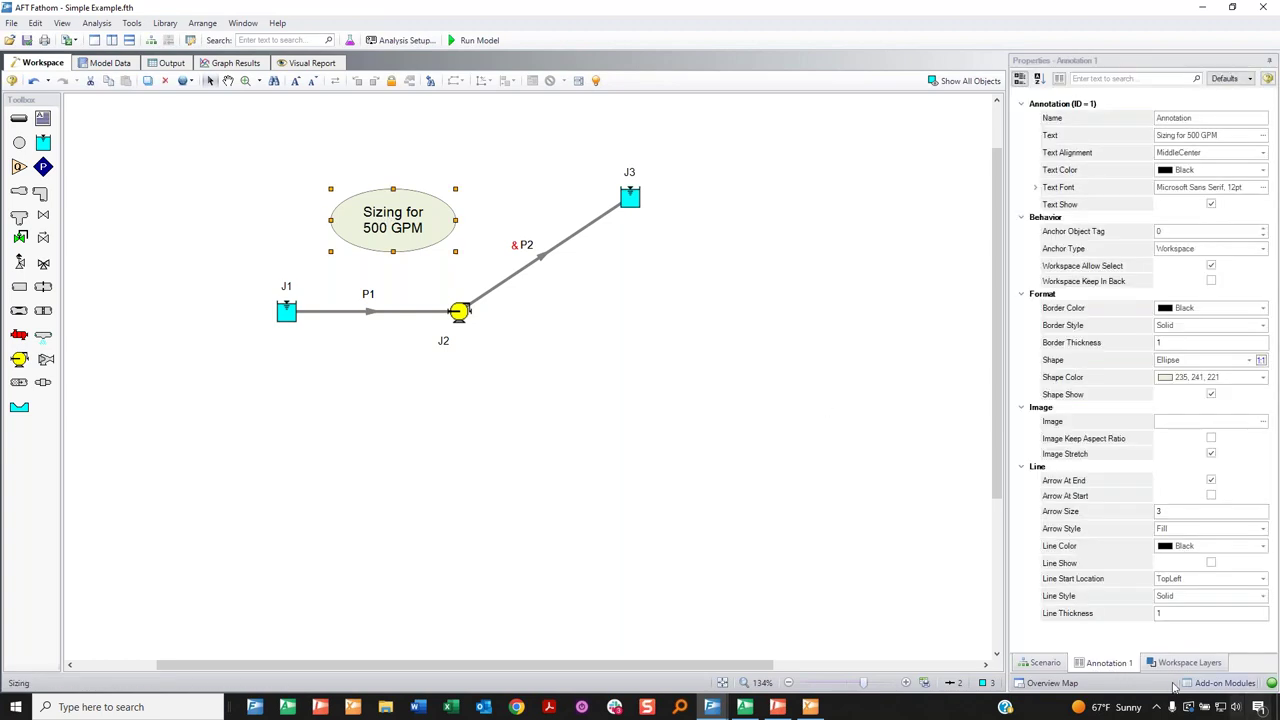
pyautogui.click(1044, 663)
pyautogui.moveTo(417, 218)
pyautogui.mouseDown()
pyautogui.moveTo(487, 374)
pyautogui.moveTo(459, 247)
pyautogui.mouseUp()
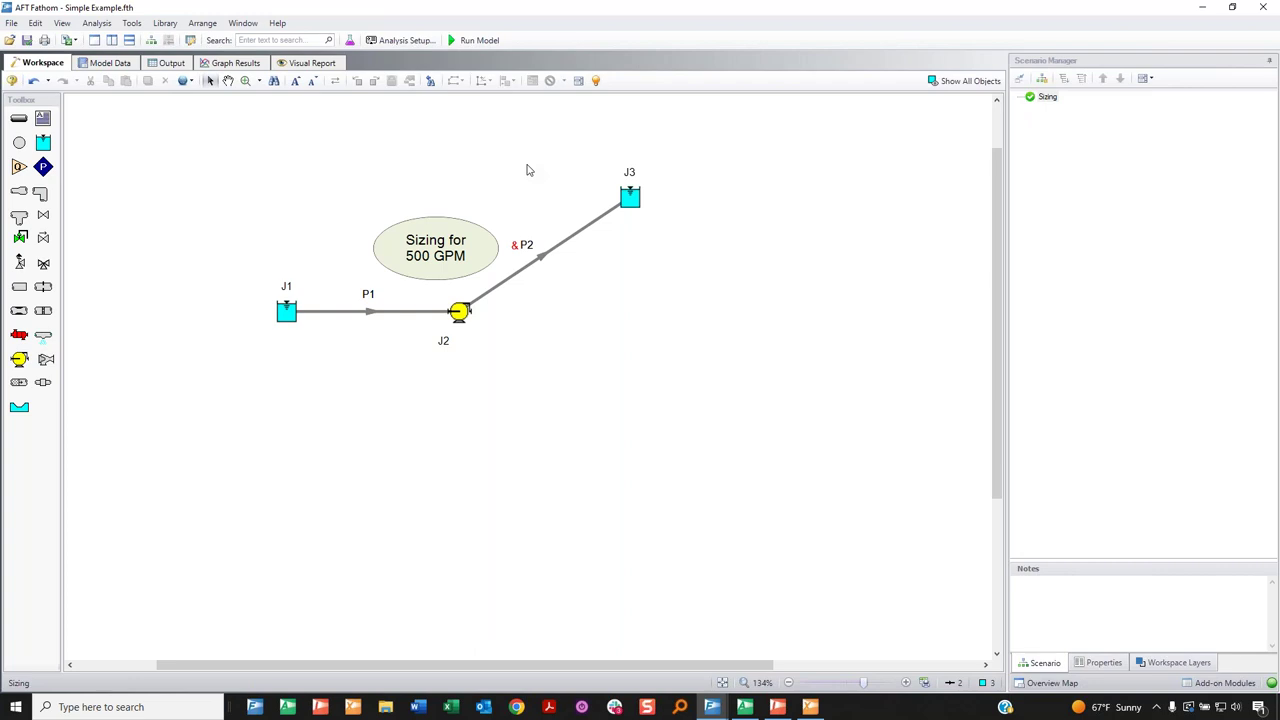
# Create a new design alert for pipes named Max Velocity in the Design Alert Manager.
pyautogui.click(132, 23)
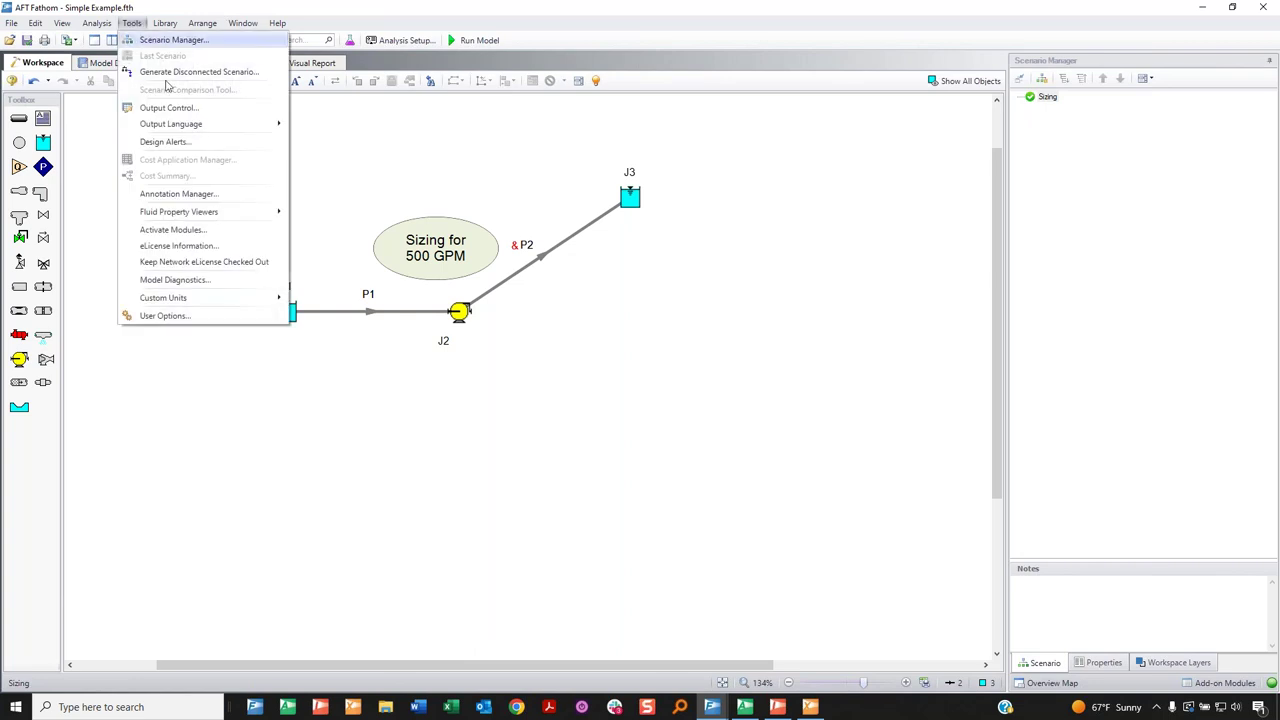
pyautogui.click(172, 142)
pyautogui.moveTo(506, 186); pyautogui.dragTo(792, 112)
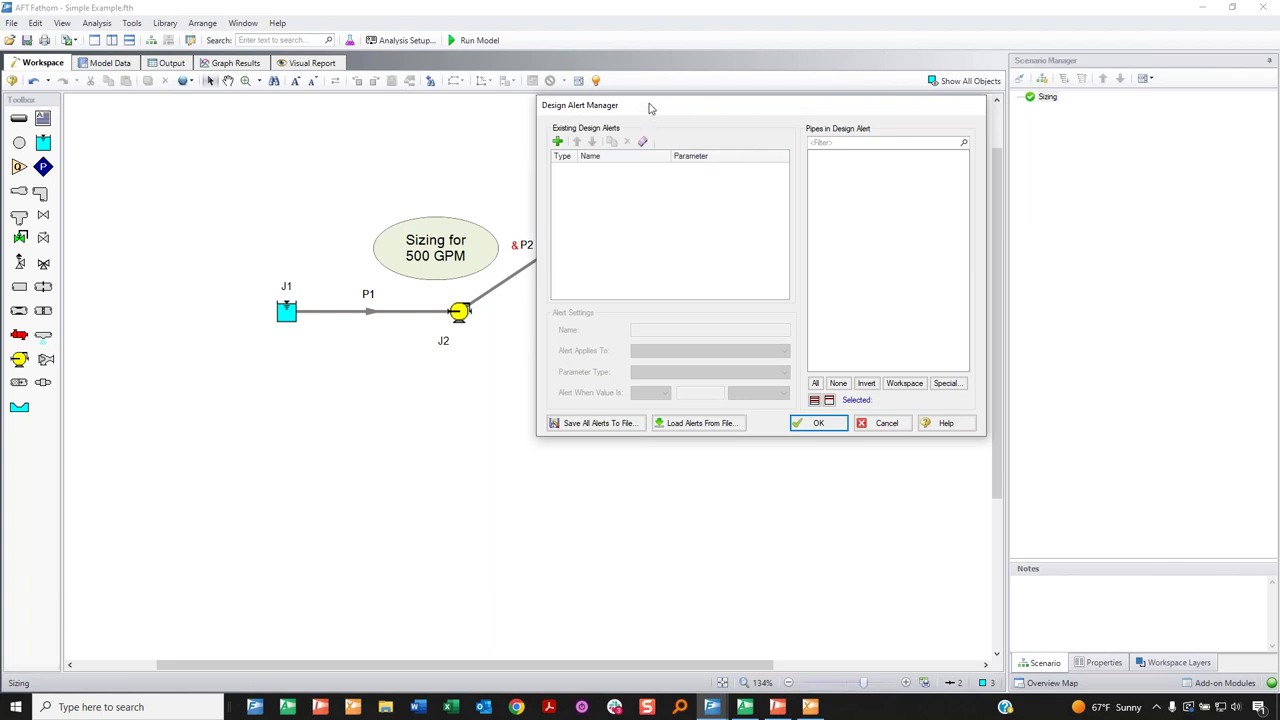
pyautogui.moveTo(648, 112); pyautogui.dragTo(651, 97)
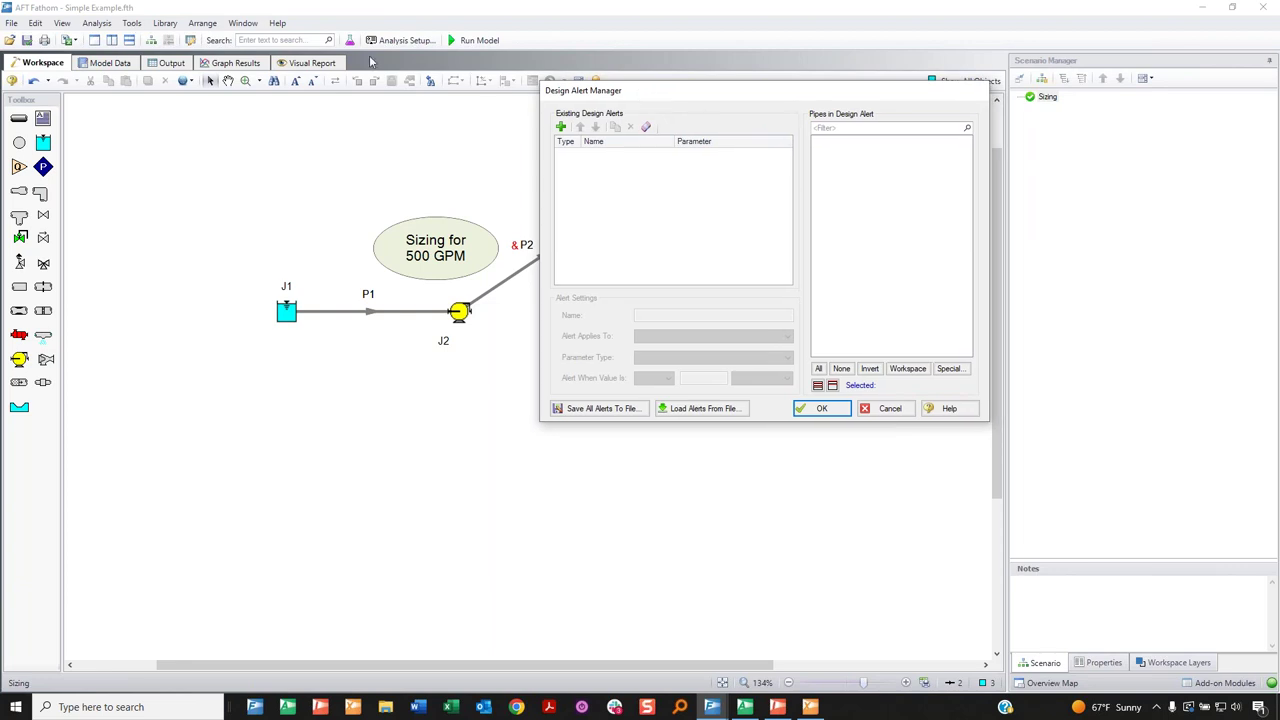
pyautogui.moveTo(617, 95)
pyautogui.mouseDown()
pyautogui.moveTo(563, 95)
pyautogui.moveTo(592, 91)
pyautogui.mouseUp()
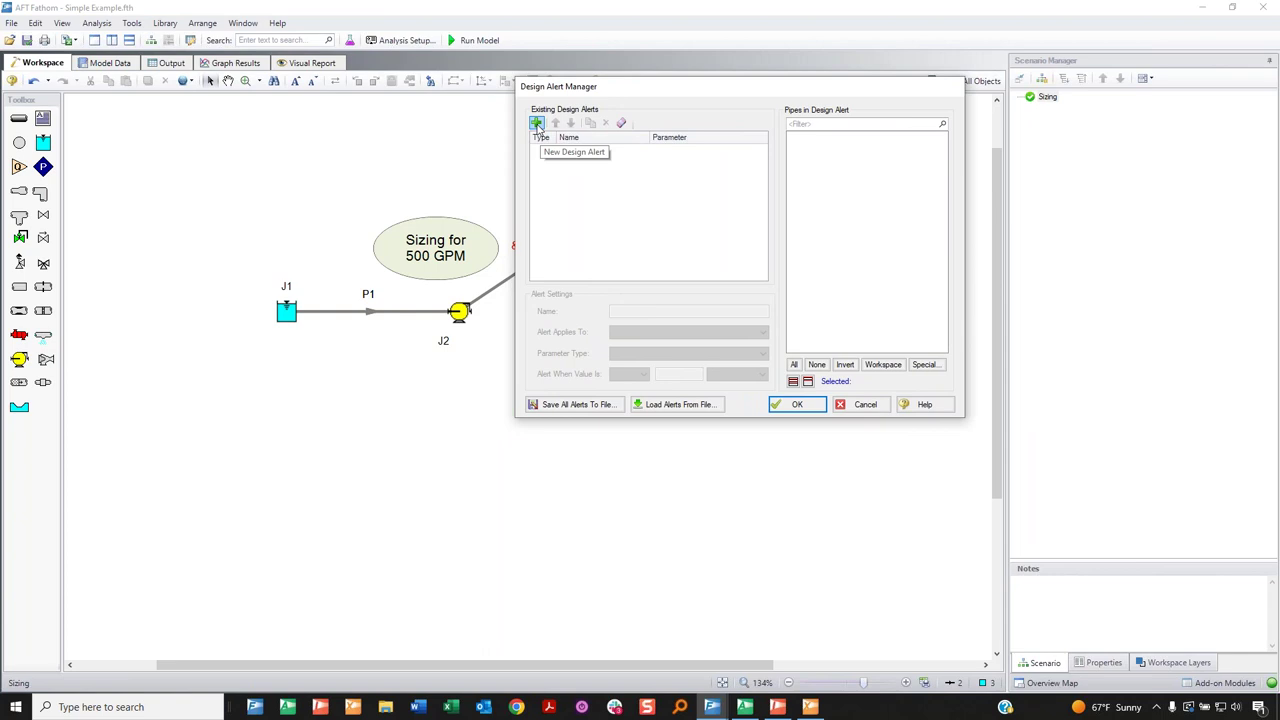
pyautogui.click(537, 123)
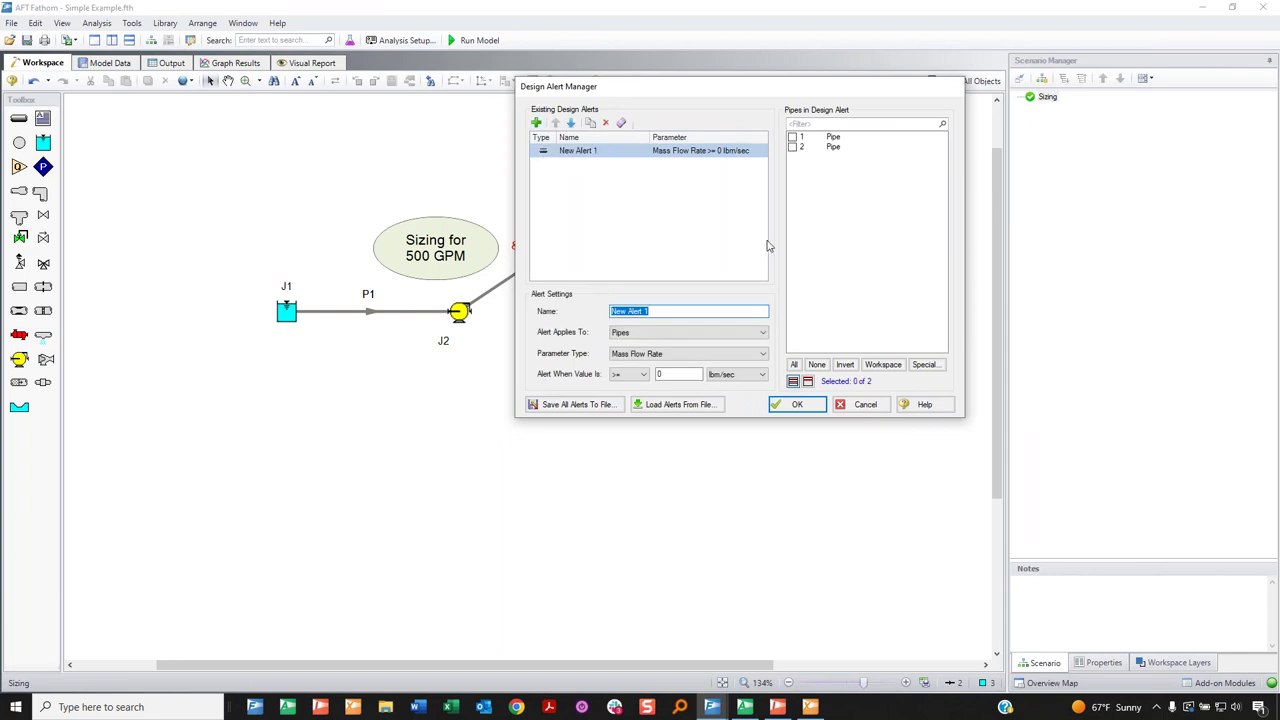
pyautogui.write('Max Velocity')
pyautogui.moveTo(663, 311)
pyautogui.mouseDown()
pyautogui.moveTo(645, 311)
pyautogui.moveTo(680, 309)
pyautogui.mouseUp()
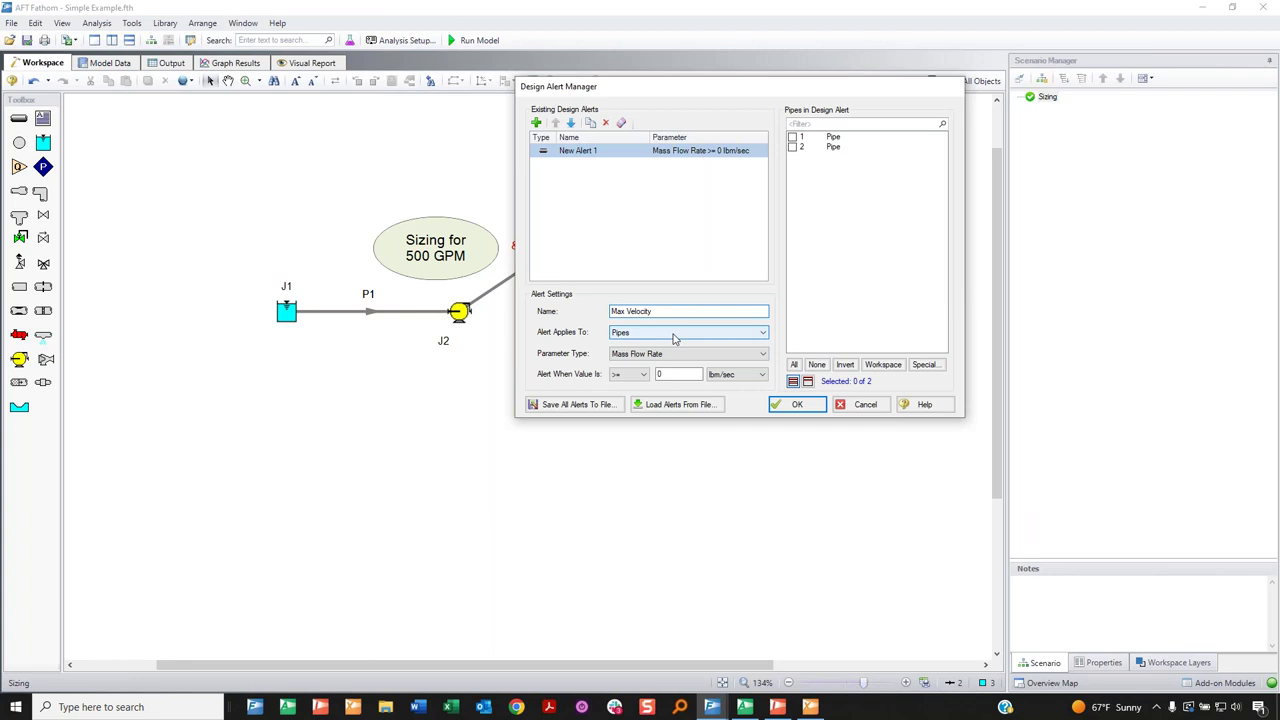
# Set the Max Velocity alert to trigger when the Velocity parameter is >= 10 feet/sec.
pyautogui.click(678, 354)
pyautogui.scroll(-2, 672, 385)
pyautogui.click(655, 426)
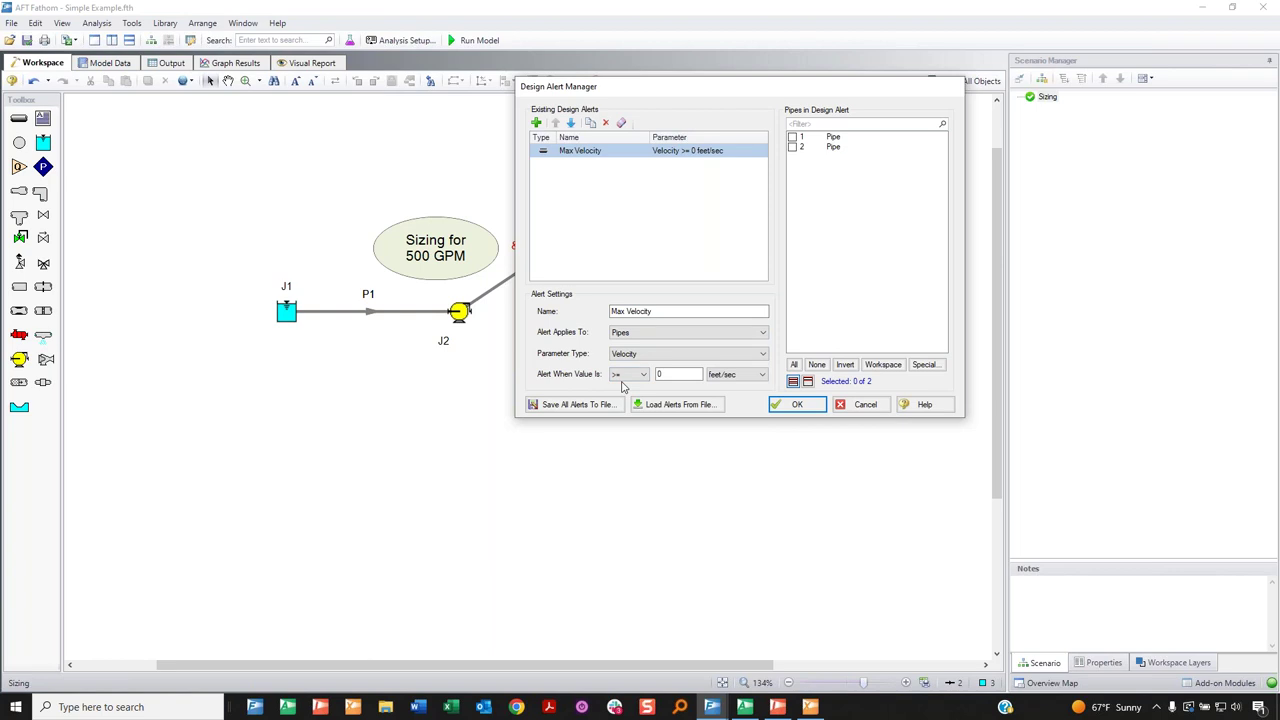
pyautogui.doubleClick(659, 374)
pyautogui.write('10')
pyautogui.click(643, 374)
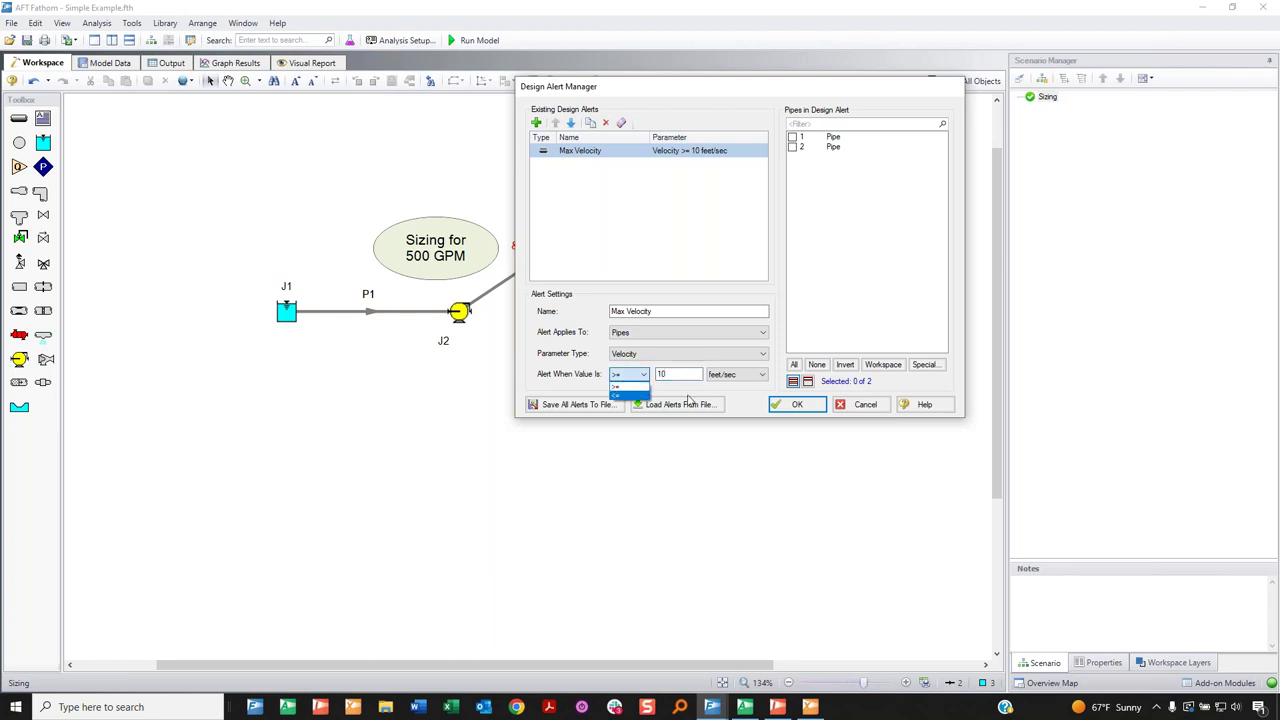
pyautogui.click(680, 379)
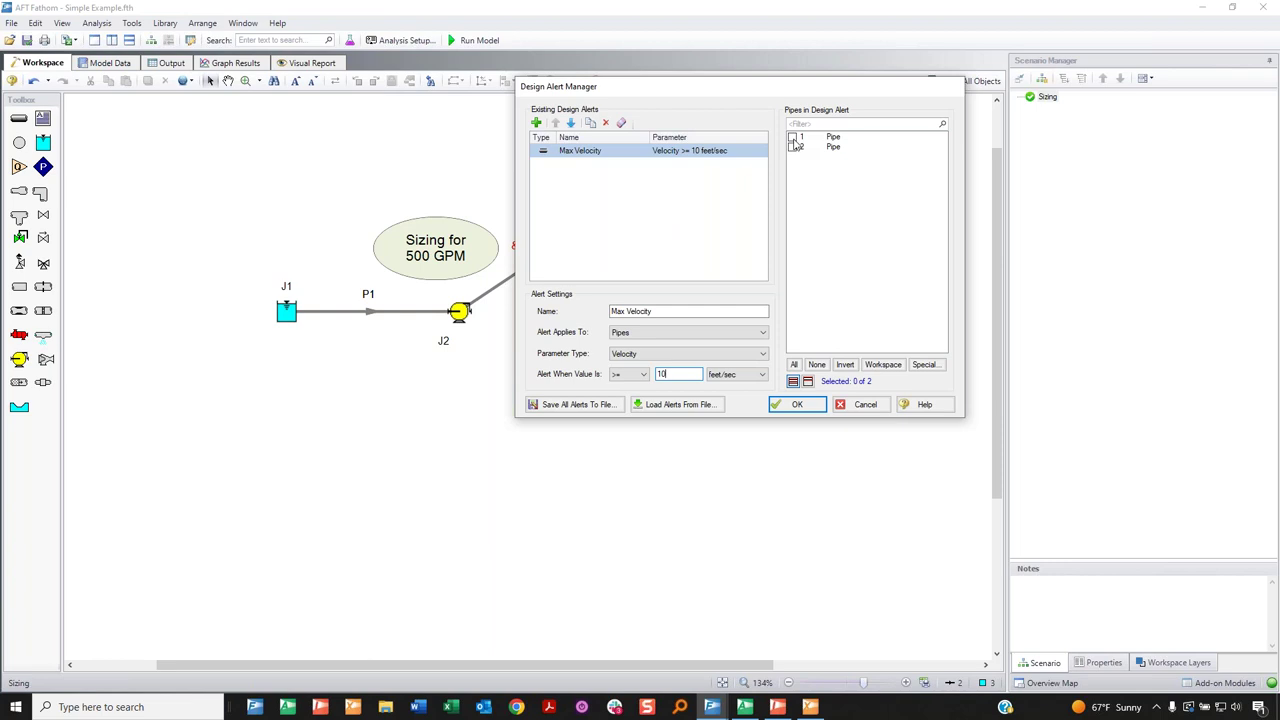
# Apply the Max Velocity alert to all pipes and accept the design alert settings.
pyautogui.moveTo(797, 90); pyautogui.dragTo(917, 85)
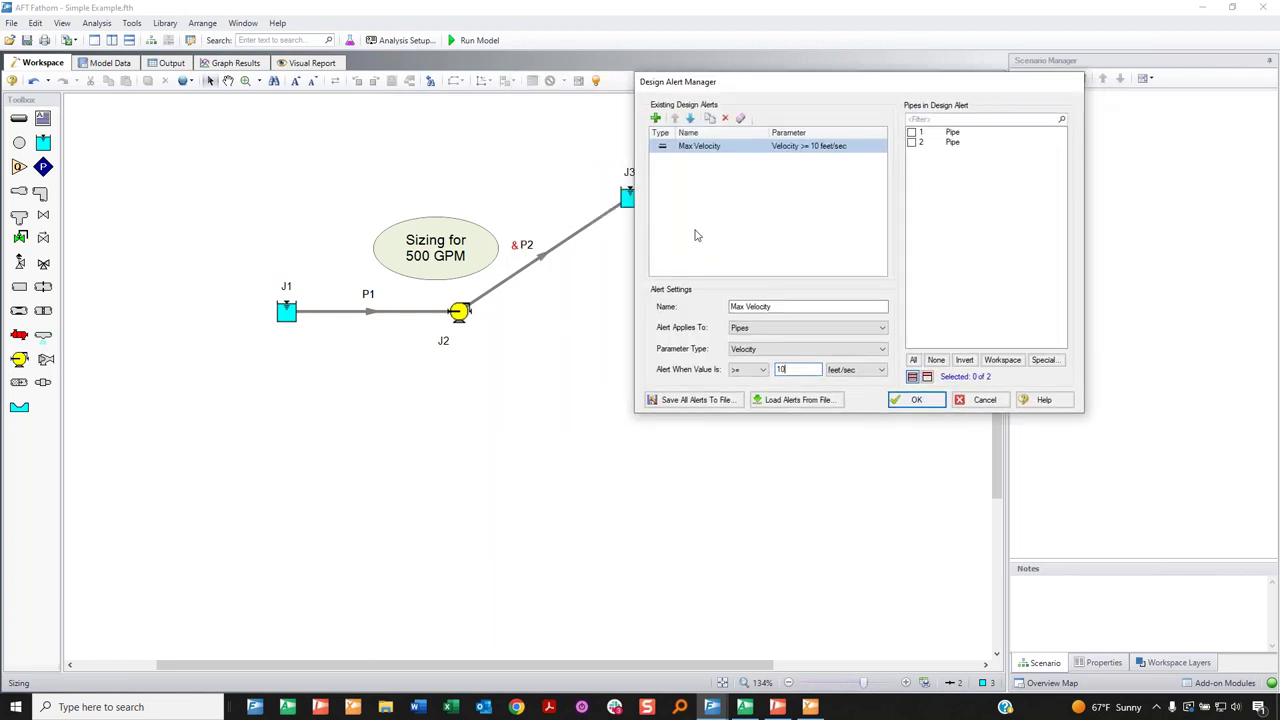
pyautogui.click(914, 360)
pyautogui.click(916, 400)
pyautogui.click(822, 247)
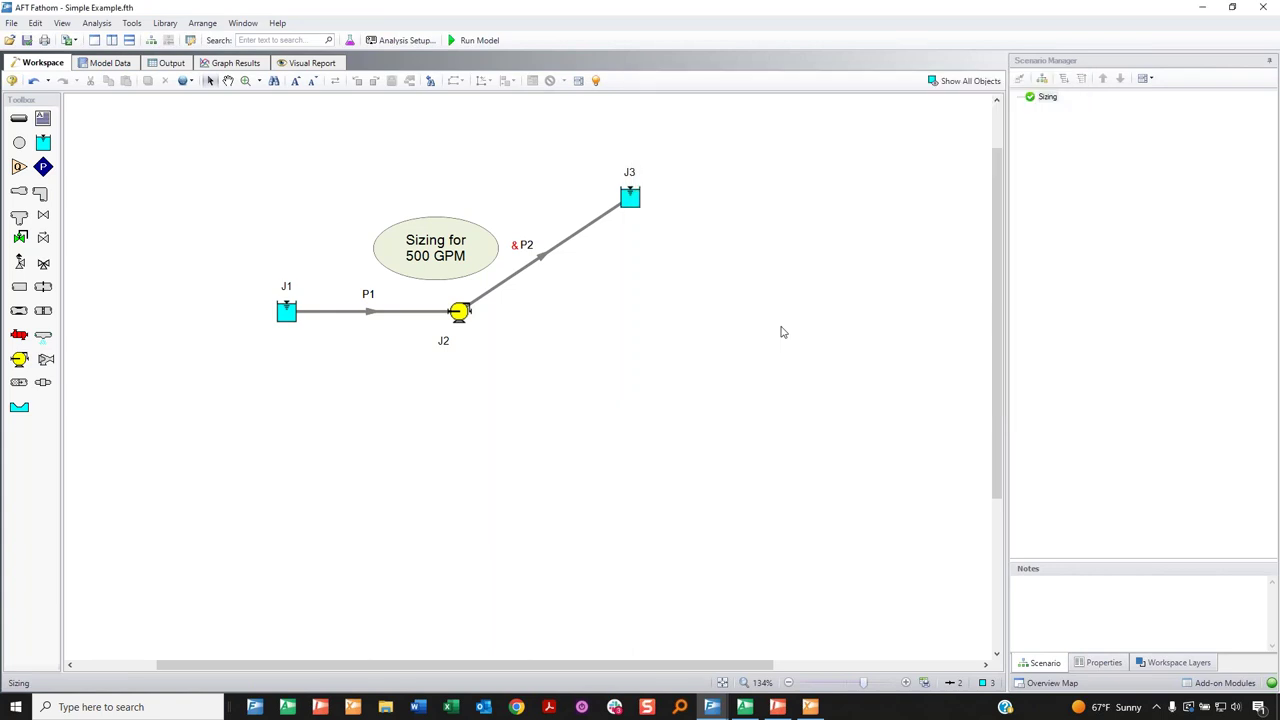
# Run the model and open its output to check the design alerts.
pyautogui.click(474, 40)
pyautogui.click(834, 518)
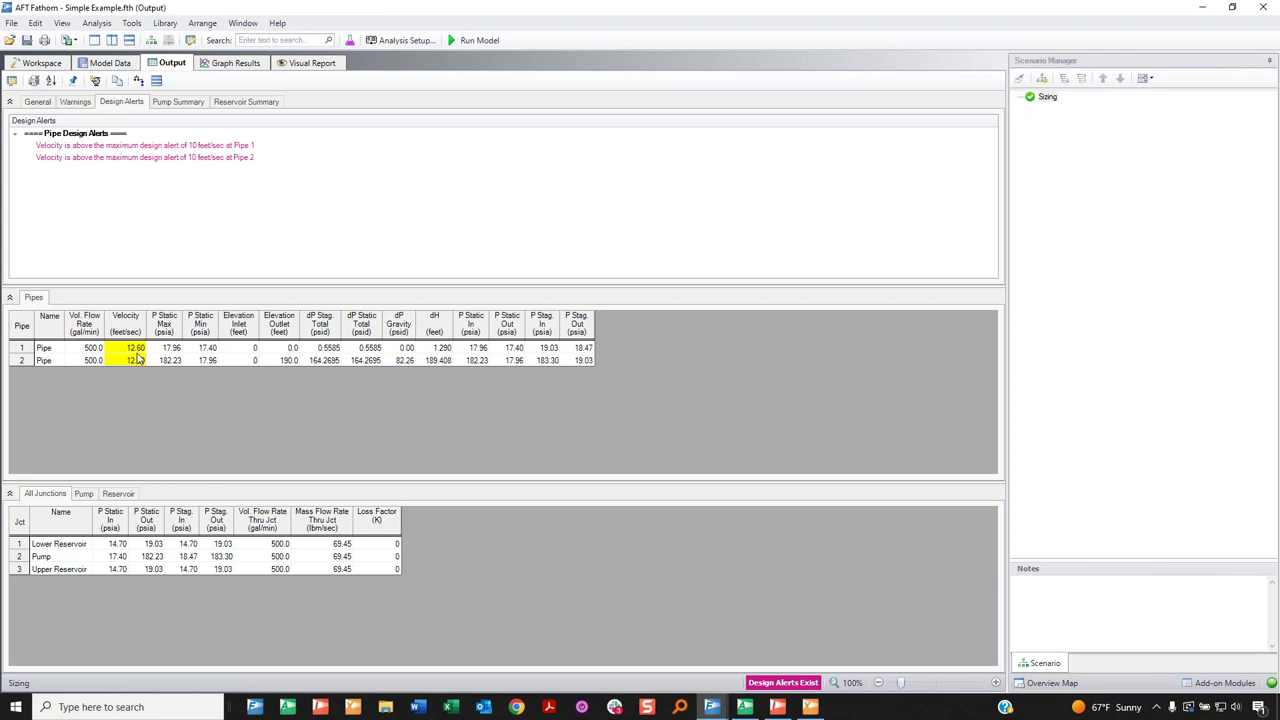
# Create a child scenario named 6" Pipes under the Sizing scenario.
pyautogui.click(55, 67)
pyautogui.rightClick(1049, 99)
pyautogui.click(1080, 123)
pyautogui.write('S')
pyautogui.write('" Pipes')
pyautogui.press('Return')
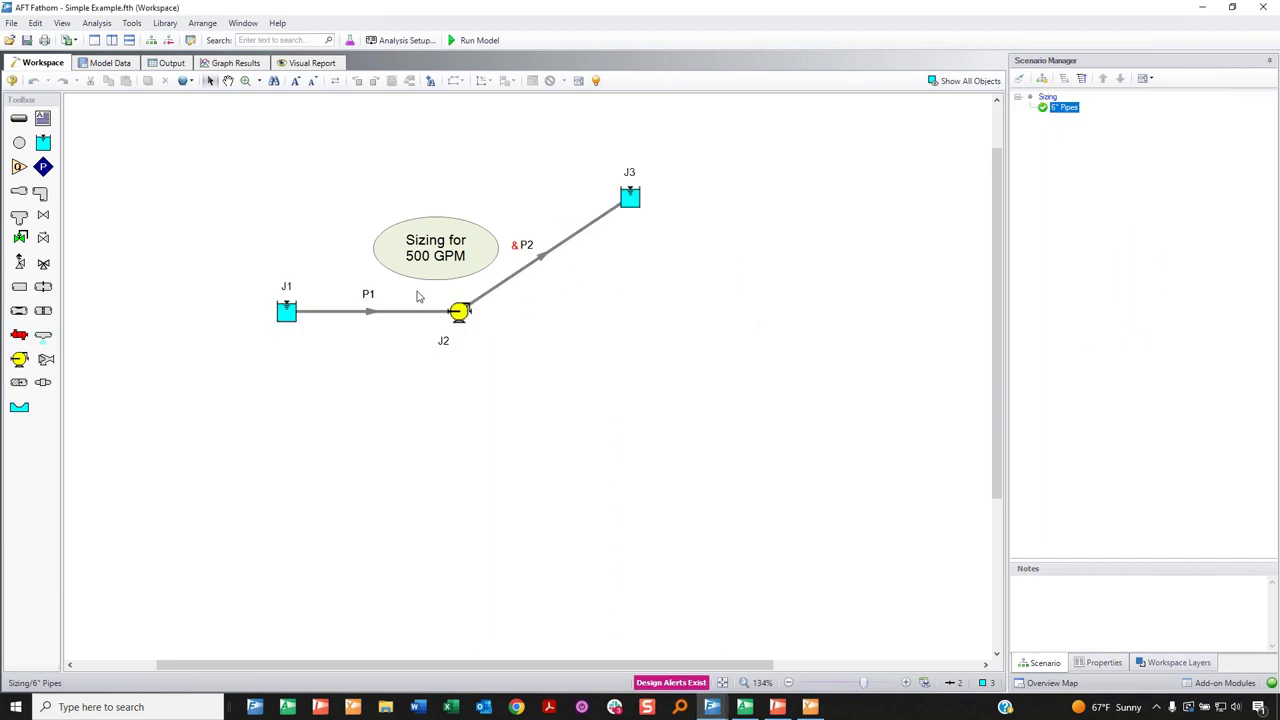
# Set the size of pipe P1 to 6 inch in its pipe properties.
pyautogui.doubleClick(370, 312)
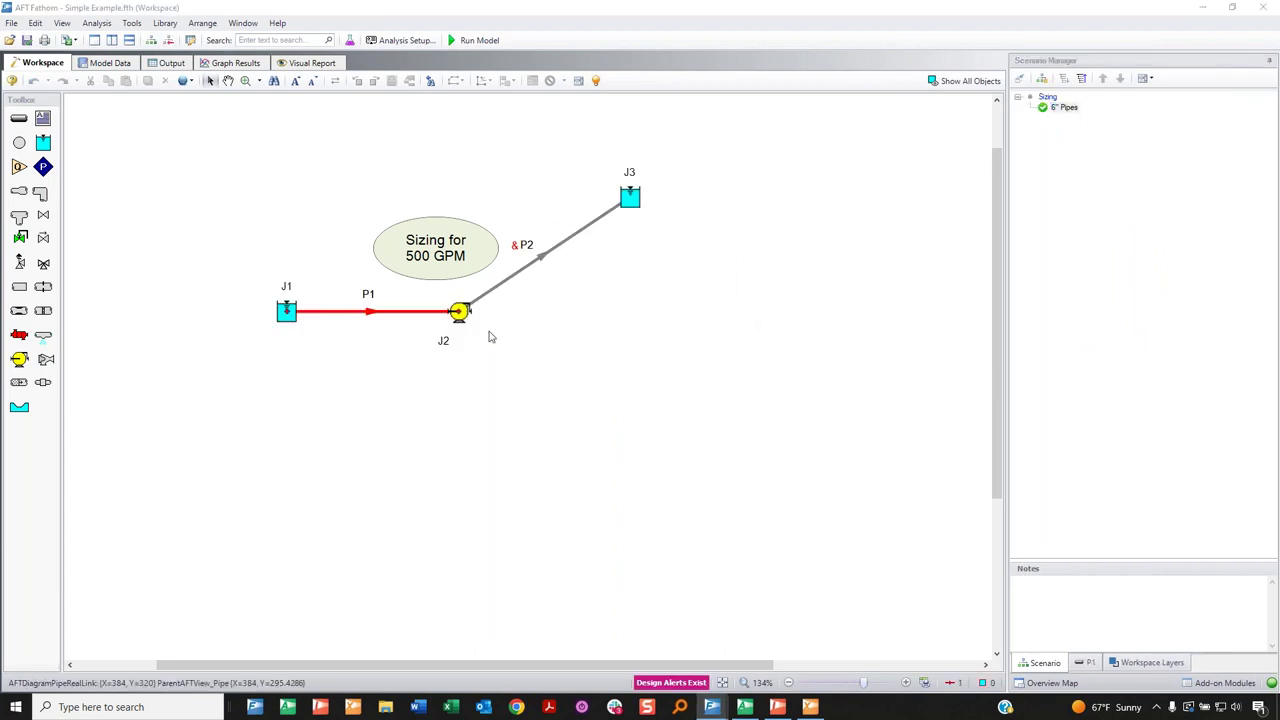
pyautogui.click(300, 276)
pyautogui.click(292, 298)
pyautogui.click(670, 137)
pyautogui.press('Return')
# Set the size of pipe P2 to 6 inch in its pipe properties.
pyautogui.click(560, 280)
pyautogui.click(545, 255)
pyautogui.doubleClick(545, 255)
pyautogui.click(300, 276)
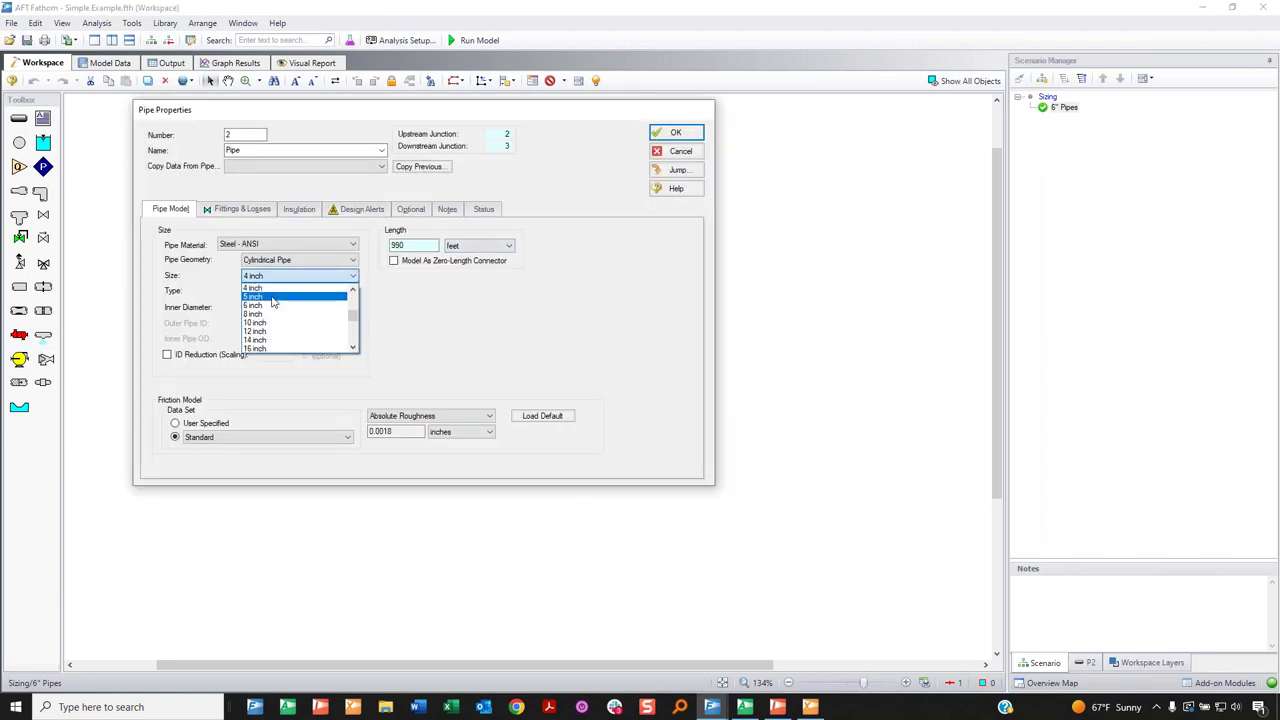
pyautogui.click(290, 306)
pyautogui.click(658, 137)
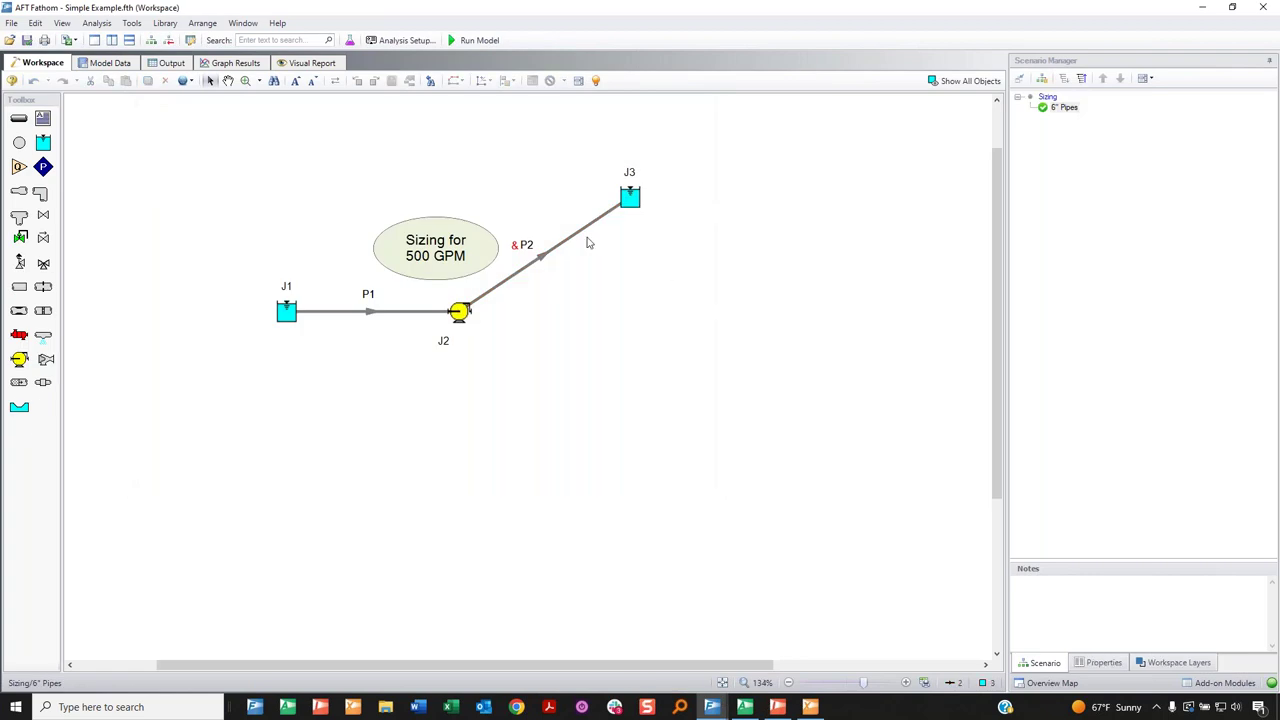
# Check the Max Velocity alert in the Design Alert Manager and leave it without making changes.
pyautogui.click(131, 22)
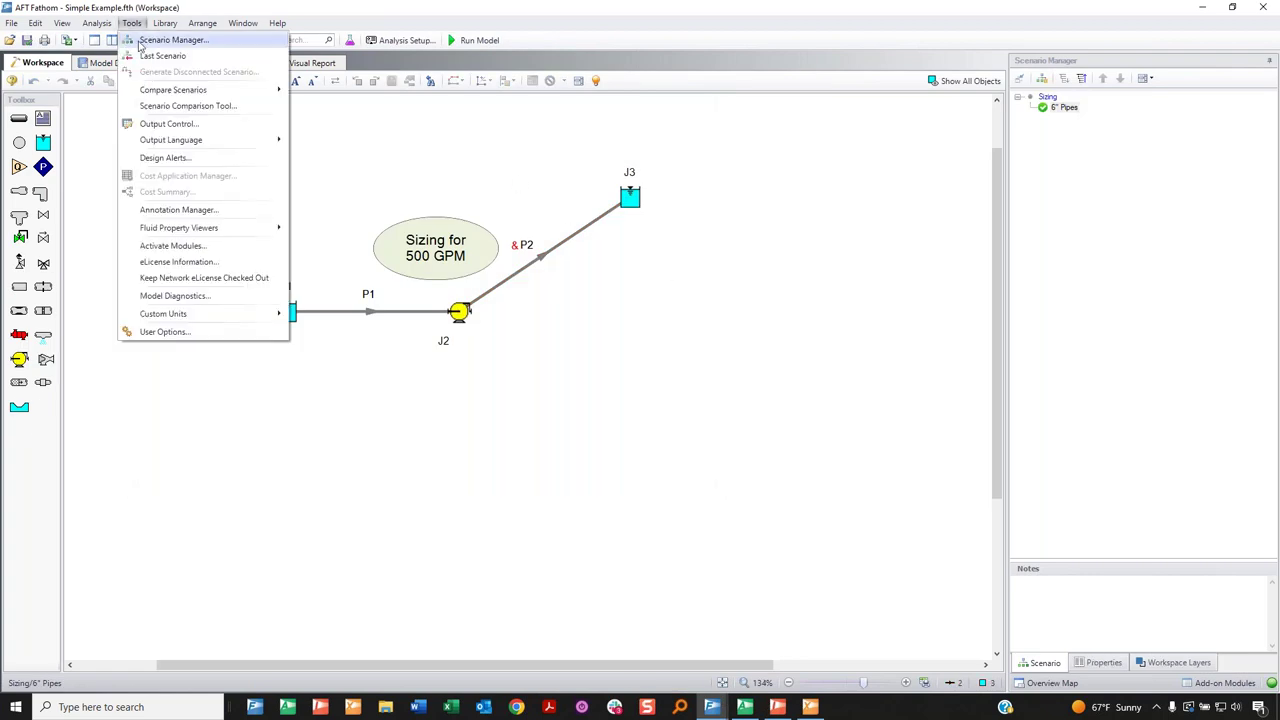
pyautogui.click(160, 158)
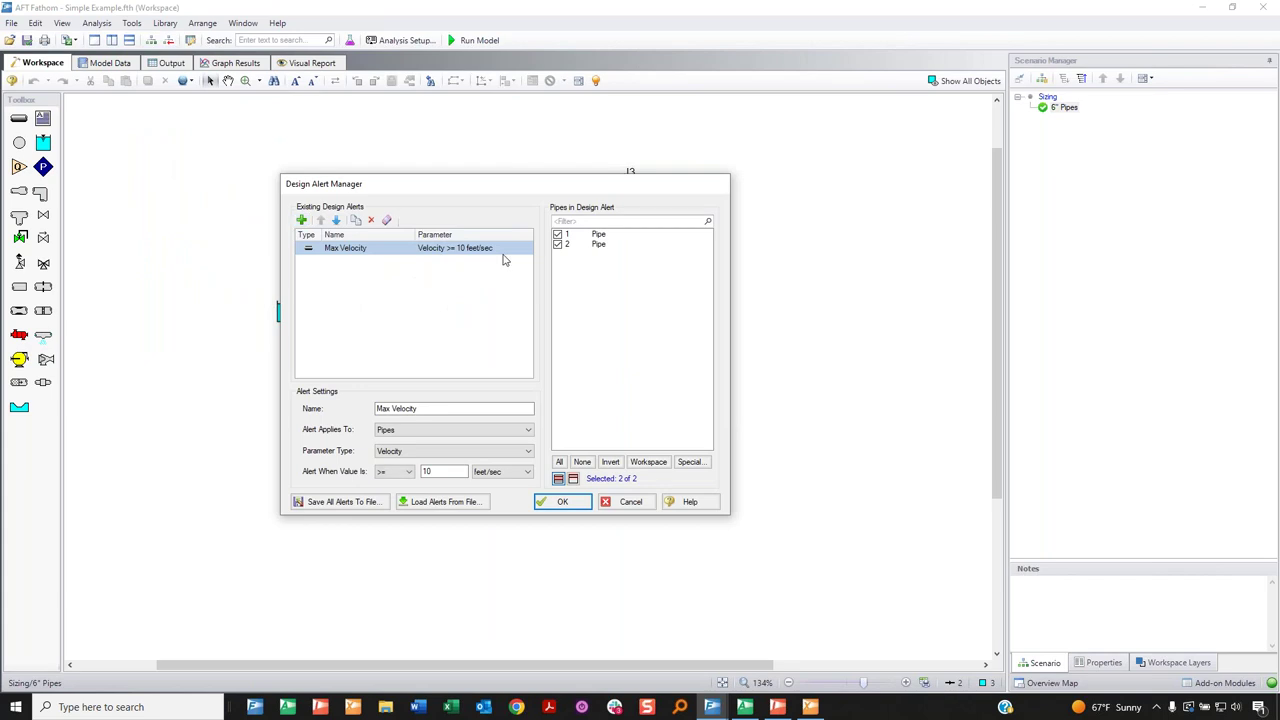
pyautogui.click(630, 502)
# Run the 6" Pipes scenario and review the pipe velocities in the output before returning to the Workspace.
pyautogui.press('F5')
pyautogui.click(815, 510)
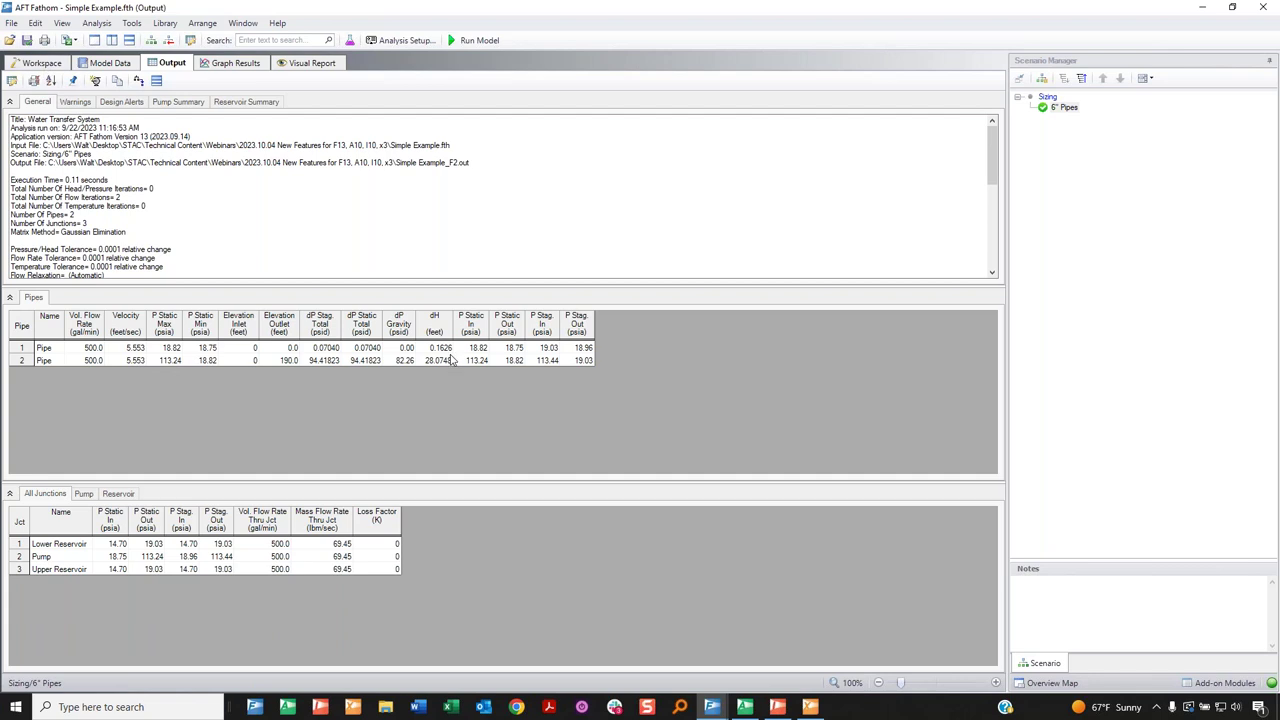
pyautogui.click(52, 64)
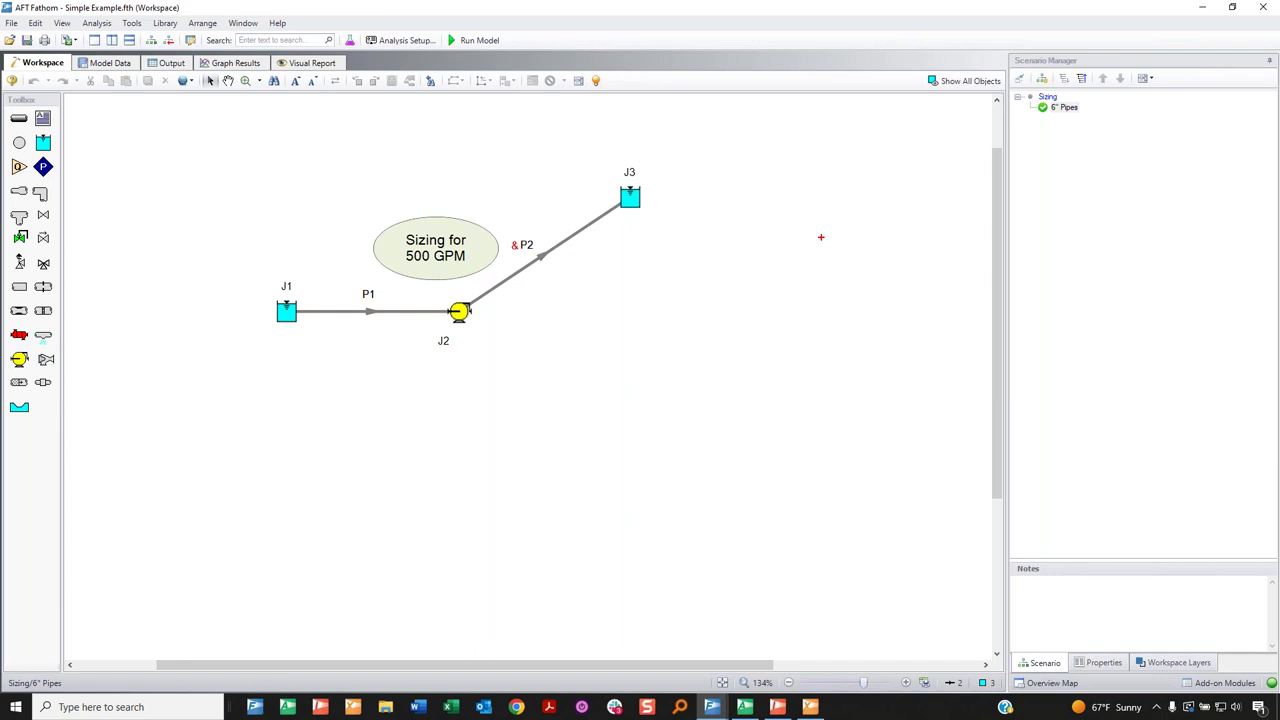
pyautogui.moveTo(1166, 626)
pyautogui.mouseDown()
pyautogui.moveTo(1109, 646)
pyautogui.moveTo(1115, 672)
pyautogui.moveTo(1208, 685)
pyautogui.moveTo(1235, 659)
pyautogui.moveTo(1222, 638)
pyautogui.moveTo(1170, 626)
pyautogui.mouseUp()
pyautogui.moveTo(972, 508); pyautogui.dragTo(1080, 605)
pyautogui.moveTo(1072, 572)
pyautogui.mouseDown()
pyautogui.moveTo(1063, 607)
pyautogui.moveTo(1016, 603)
pyautogui.mouseUp()
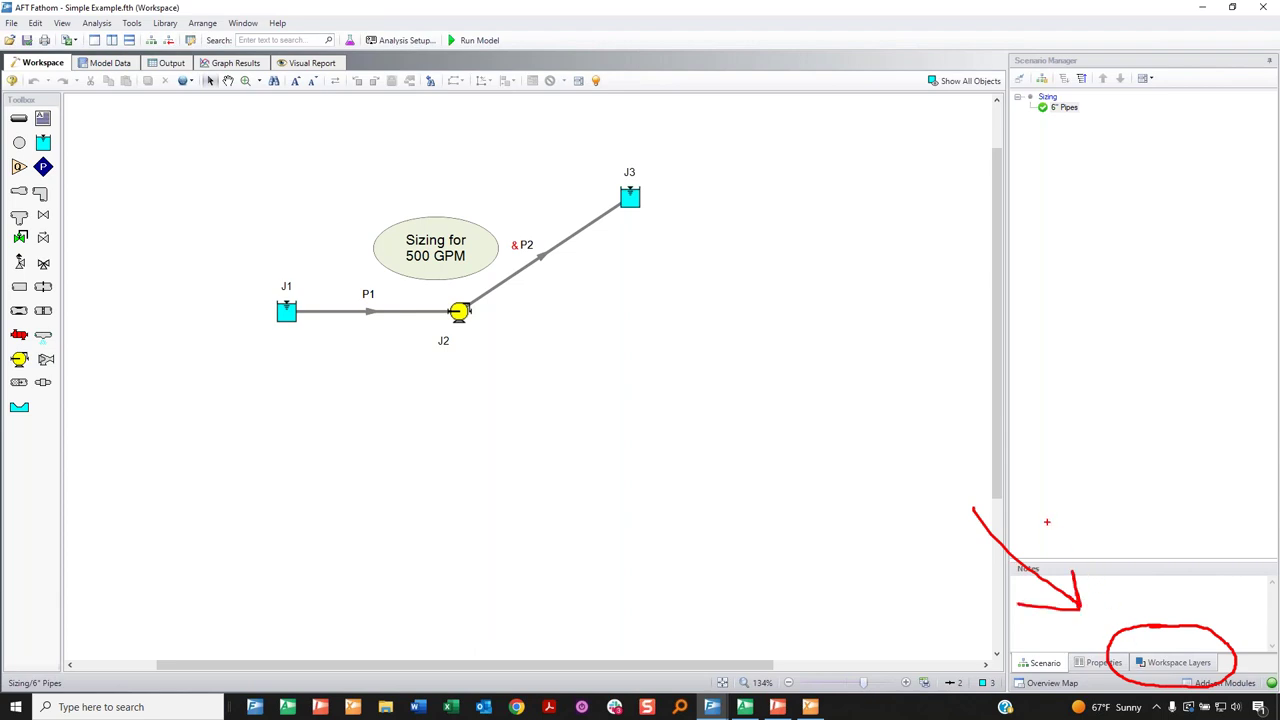
pyautogui.press('e')
pyautogui.moveTo(327, 54)
pyautogui.mouseDown()
pyautogui.moveTo(271, 52)
pyautogui.moveTo(354, 86)
pyautogui.moveTo(338, 52)
pyautogui.moveTo(310, 50)
pyautogui.mouseUp()
pyautogui.press('Escape')
# Read the Visual Report window's notice about Workspace Layers and return to the Workspace.
pyautogui.click(318, 66)
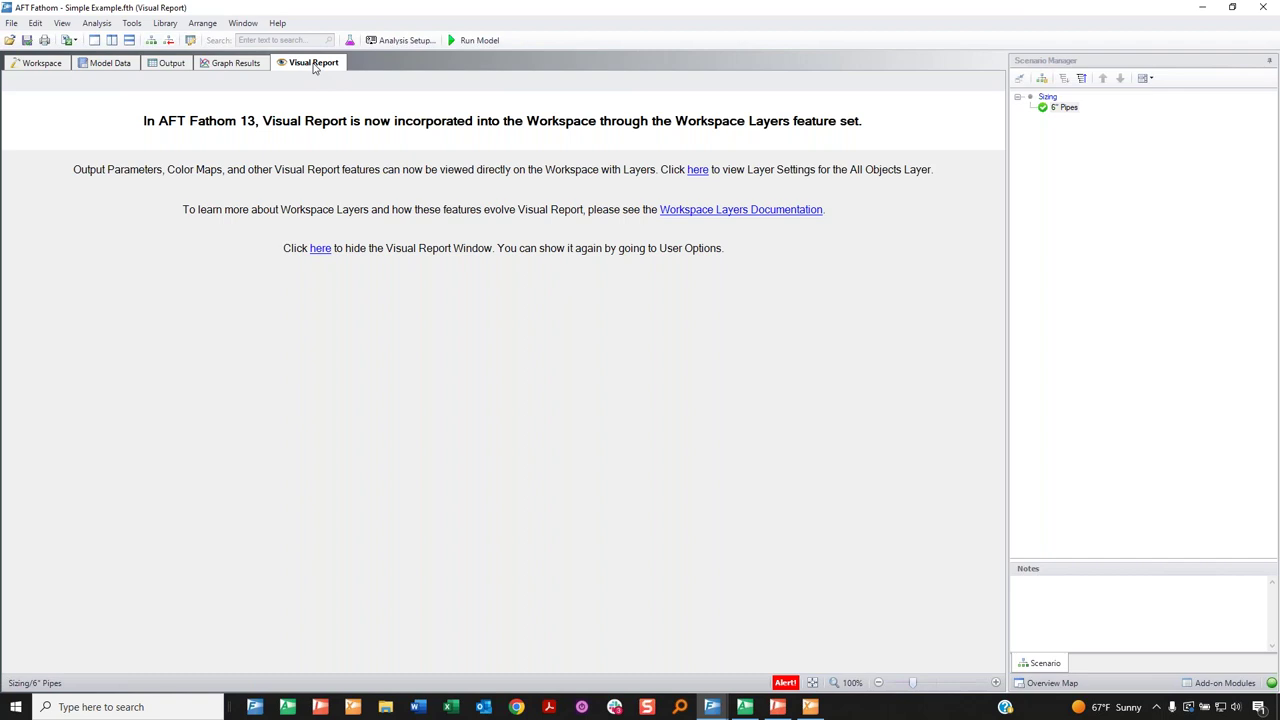
pyautogui.click(50, 66)
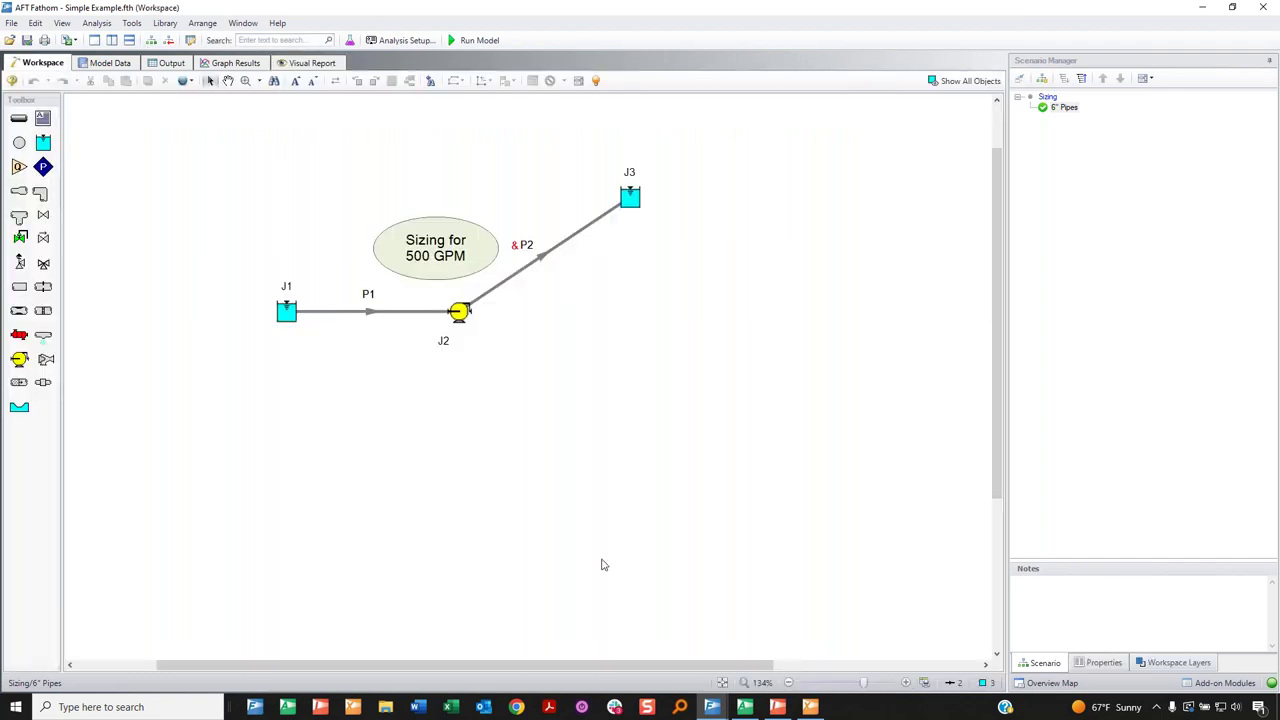
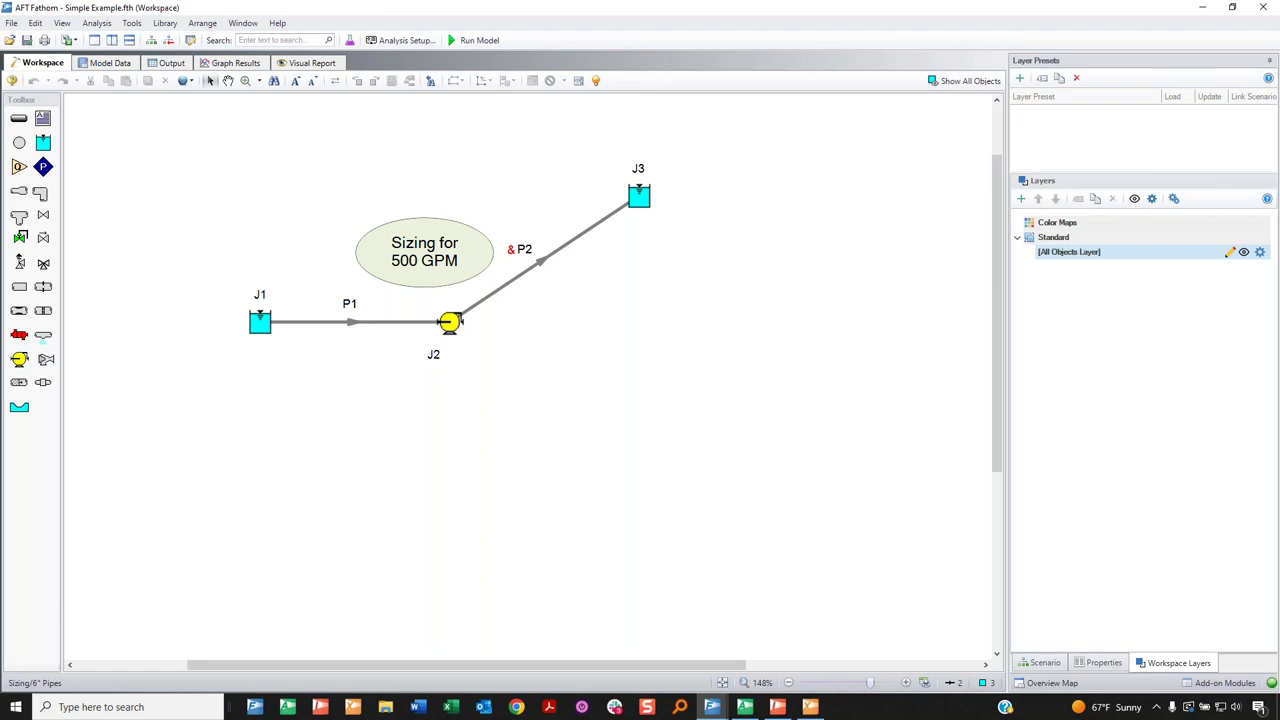
# Hide the All Objects Layer on the workspace and show it again.
pyautogui.click(1245, 255)
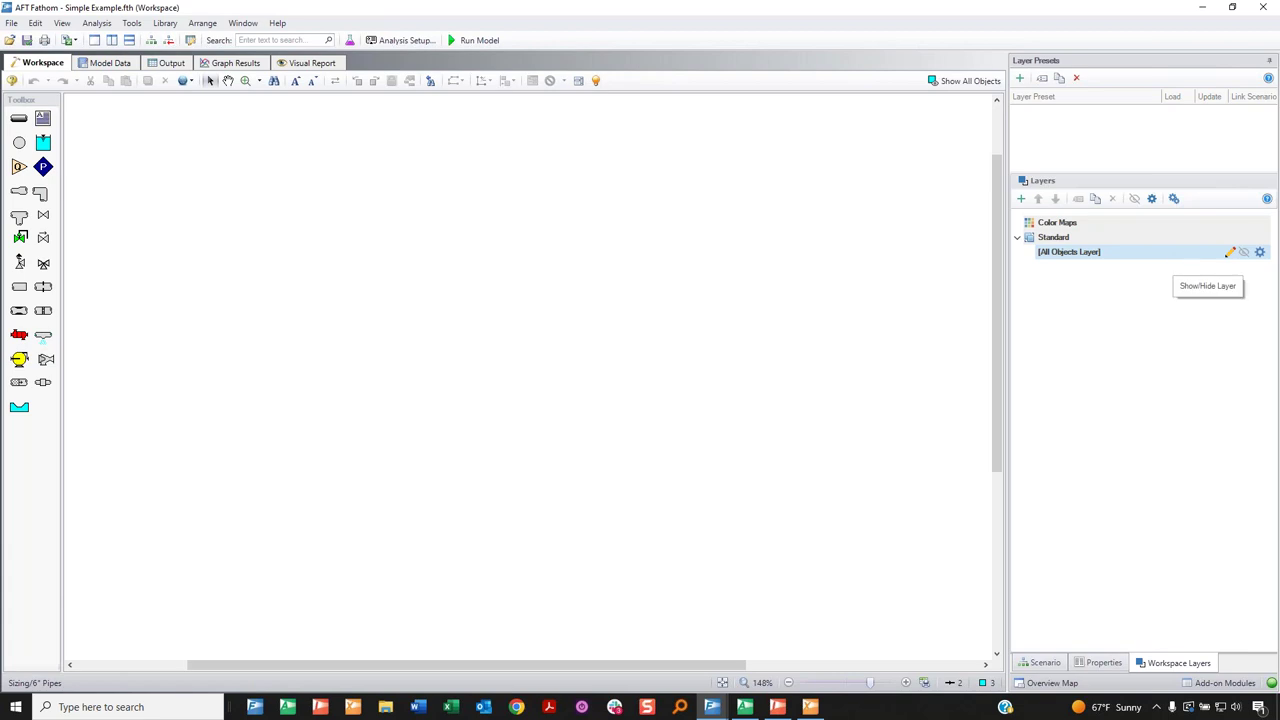
pyautogui.click(1244, 252)
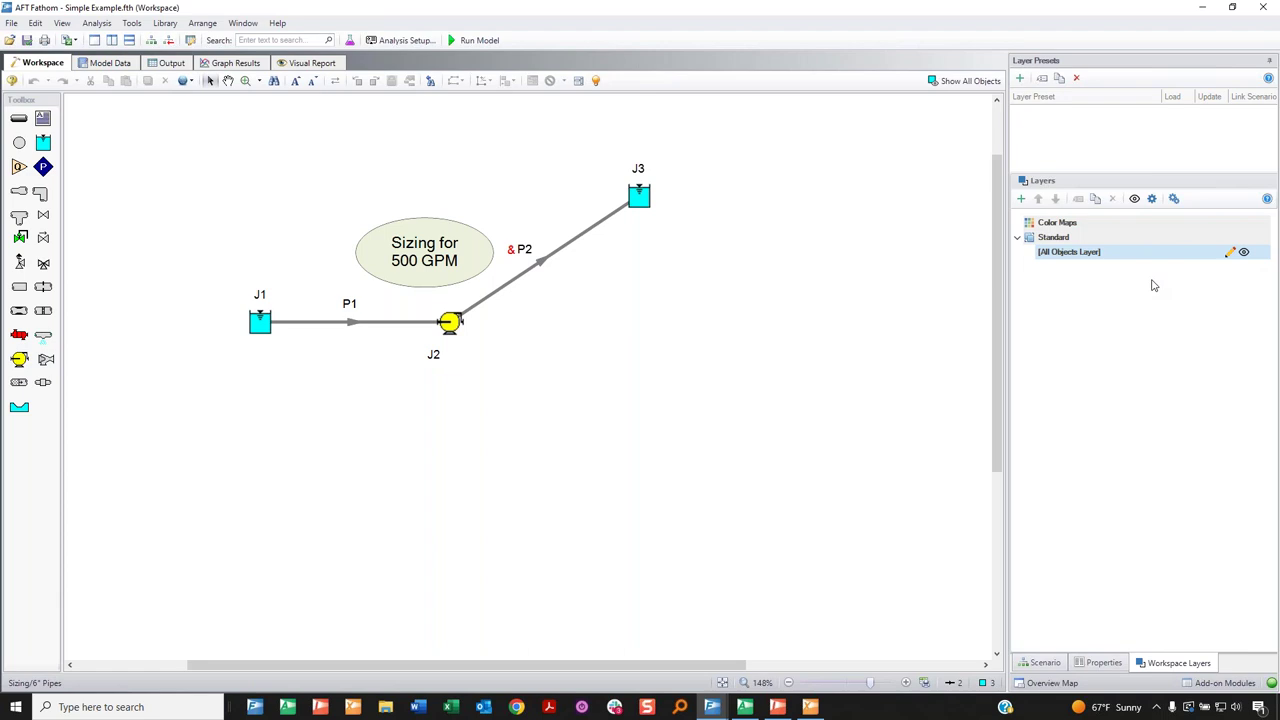
# Create a new blank workspace layer named Output.
pyautogui.click(1021, 200)
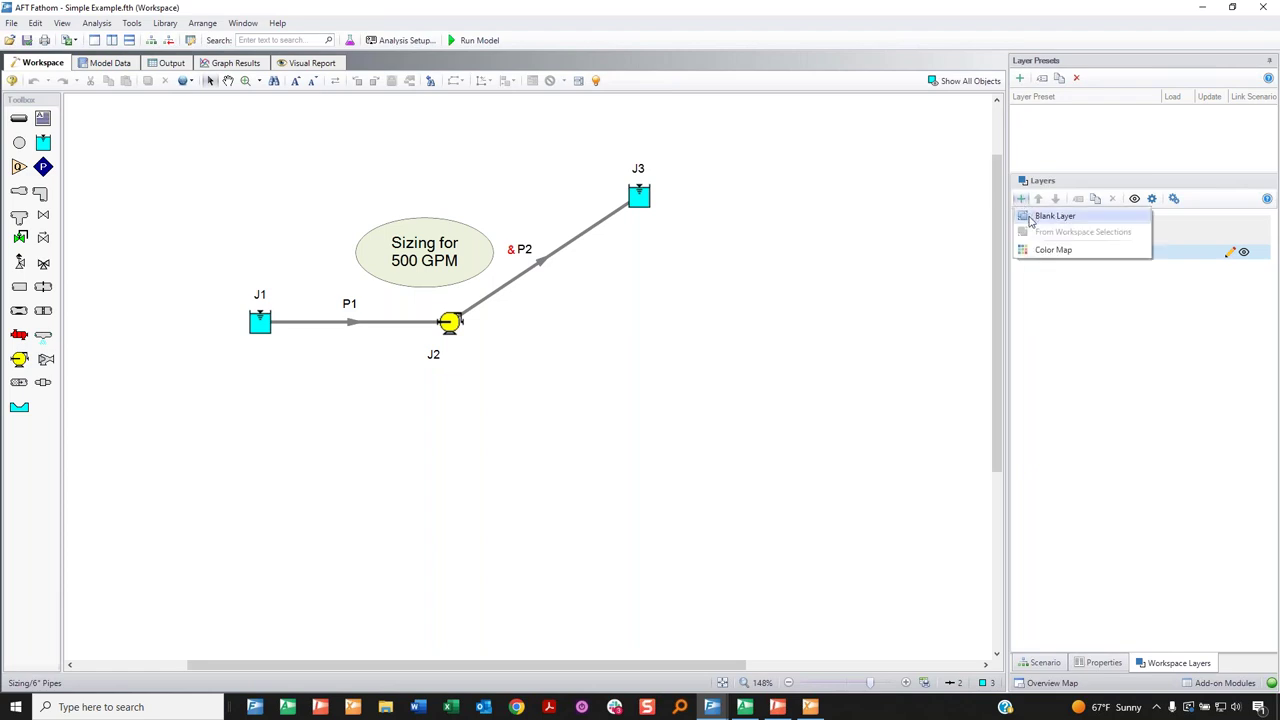
pyautogui.click(1030, 218)
pyautogui.write('Outpu')
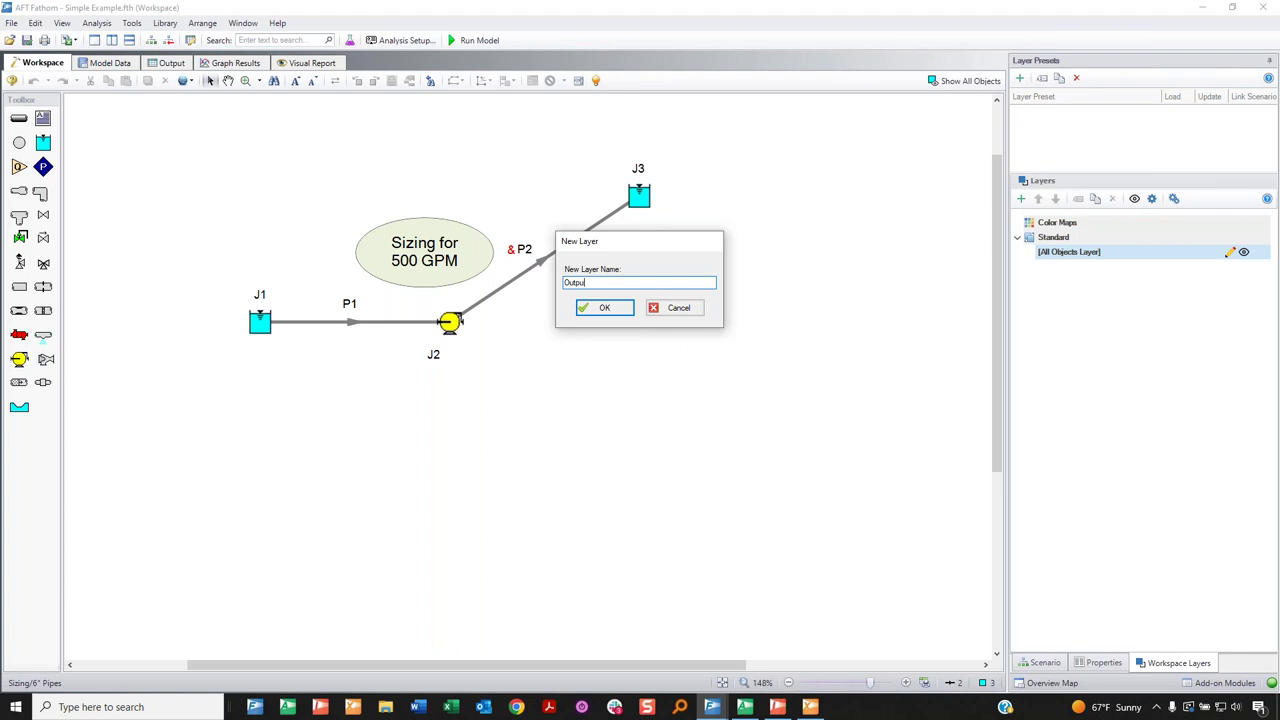
pyautogui.write('t')
pyautogui.press('Return')
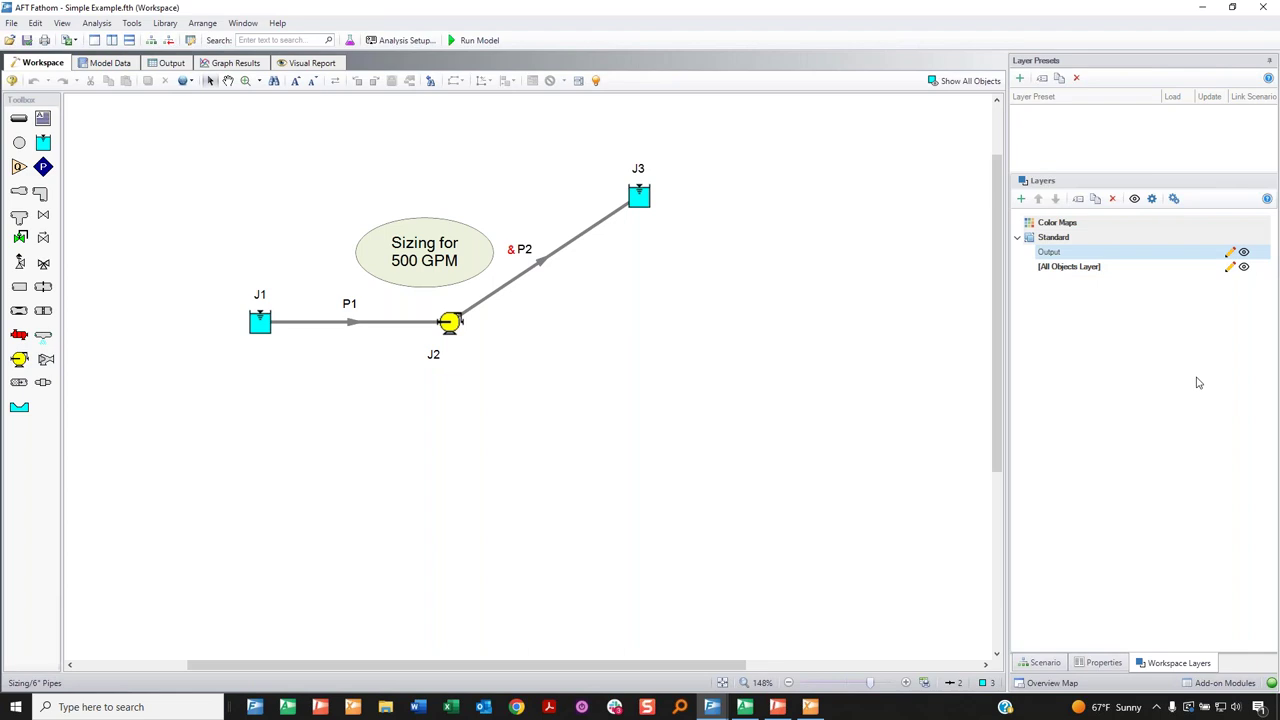
# Open the Output layer's settings and compare its shown pipes and junctions with those of the All Objects Layer.
pyautogui.moveTo(1259, 252)
pyautogui.click(1259, 252)
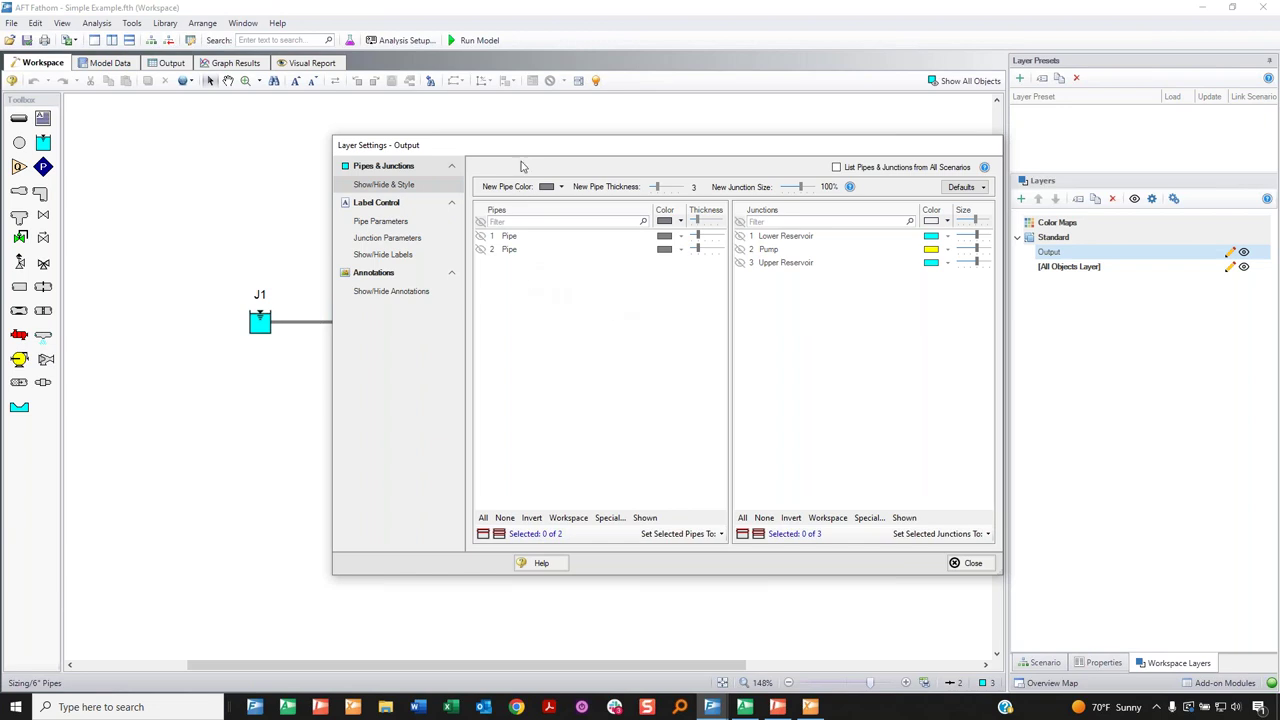
pyautogui.moveTo(572, 150); pyautogui.dragTo(681, 102)
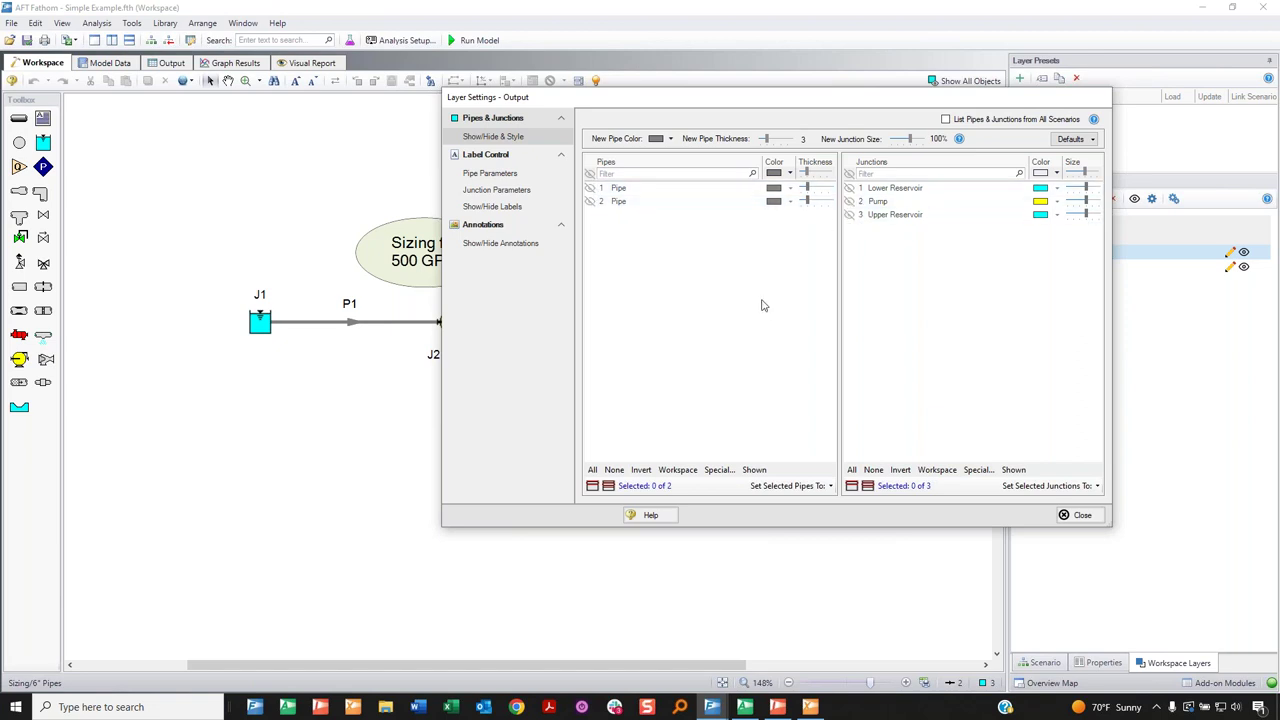
pyautogui.moveTo(928, 111); pyautogui.dragTo(878, 106)
pyautogui.click(1102, 268)
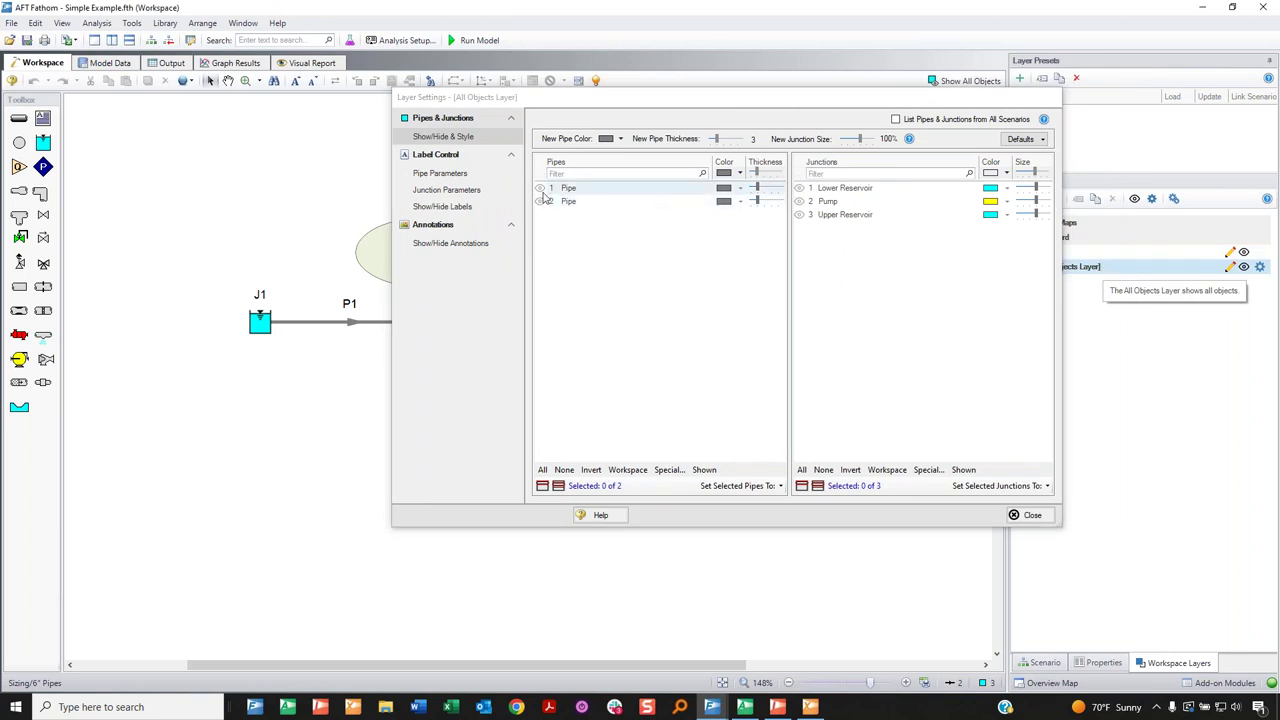
pyautogui.press('Up')
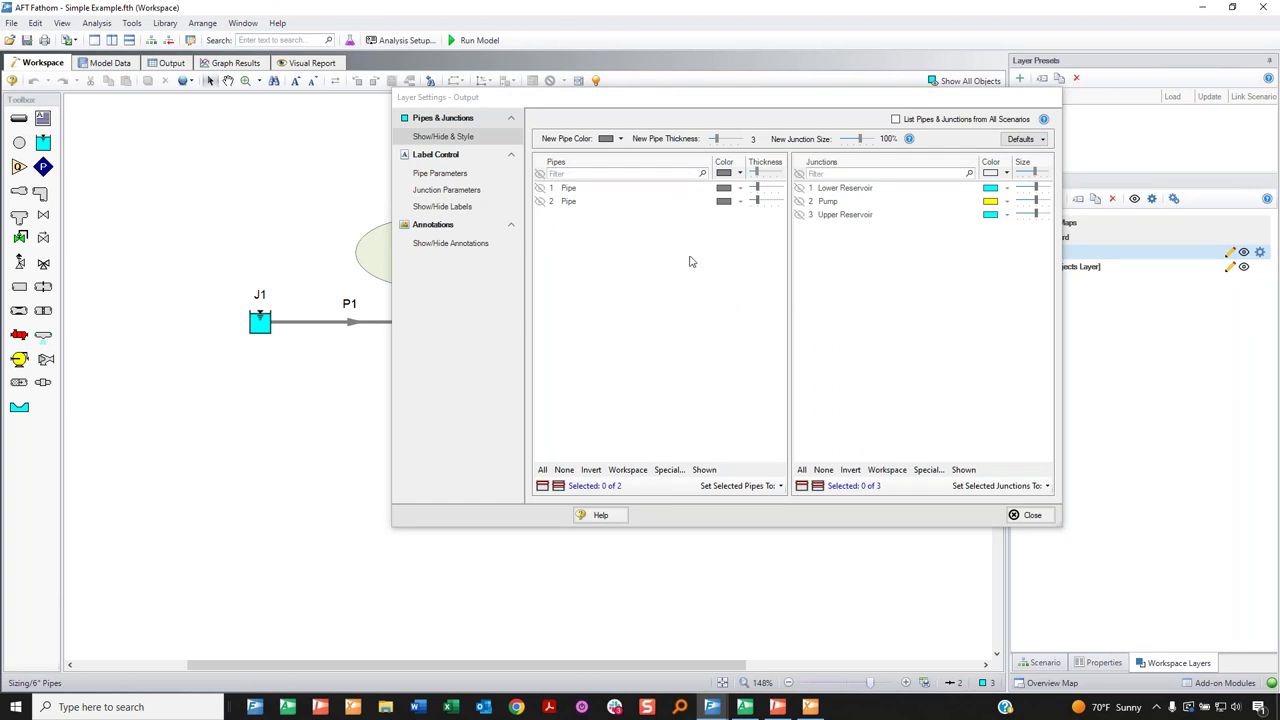
# Add the Velocity parameter to the pipe labels of the Output layer.
pyautogui.click(450, 174)
pyautogui.moveTo(628, 105); pyautogui.dragTo(733, 93)
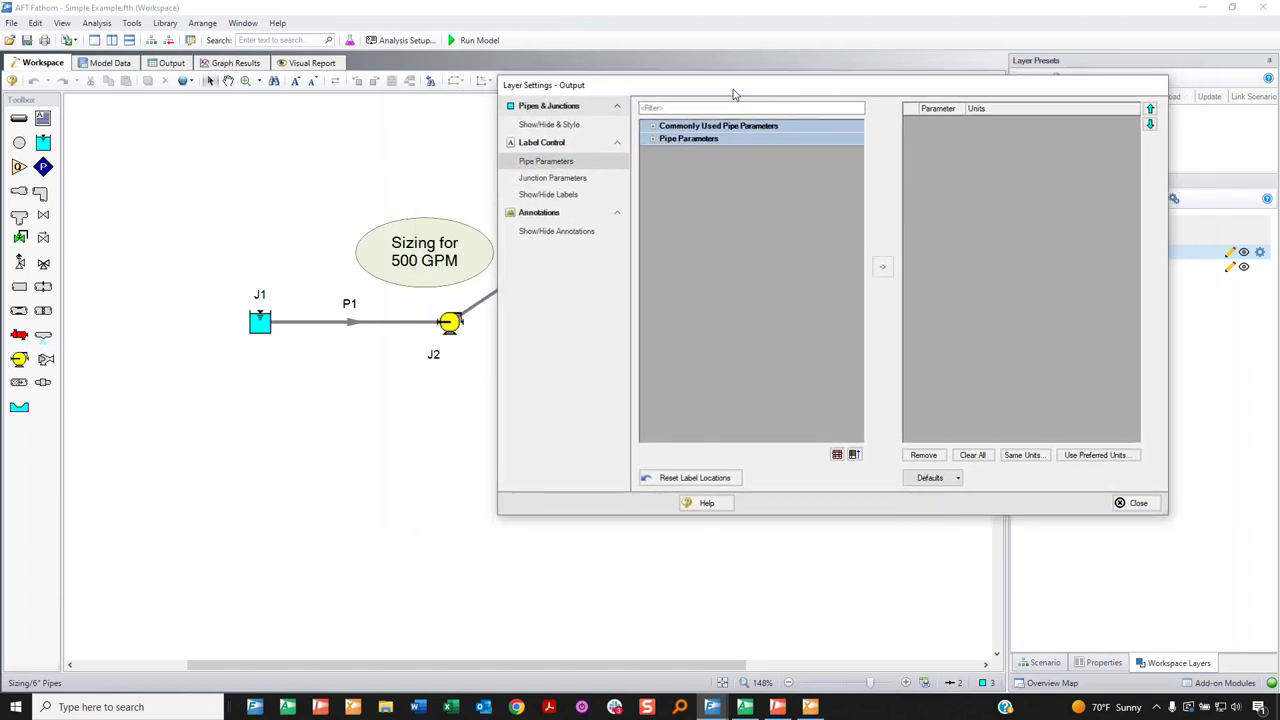
pyautogui.click(722, 107)
pyautogui.write('velo')
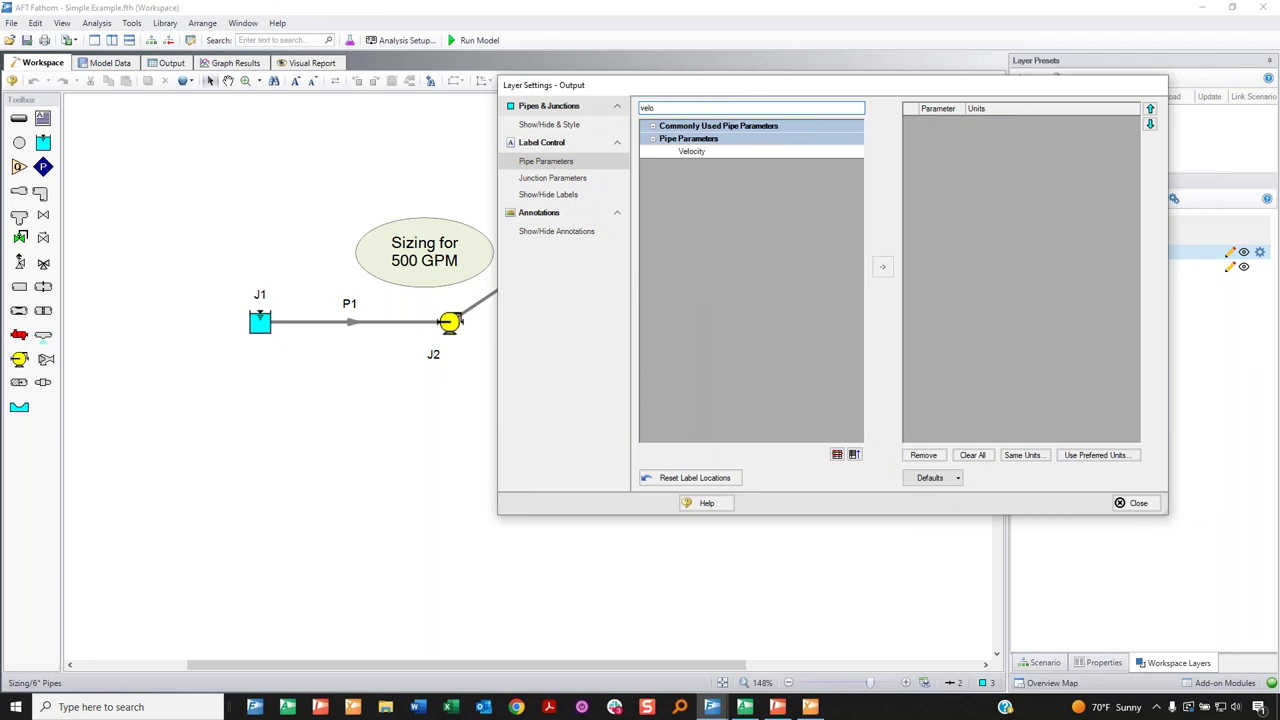
pyautogui.doubleClick(738, 151)
# Add Pressure Static Inlet and Pressure Static Outlet to the Output layer's pipe parameters, both in psig.
pyautogui.doubleClick(670, 108)
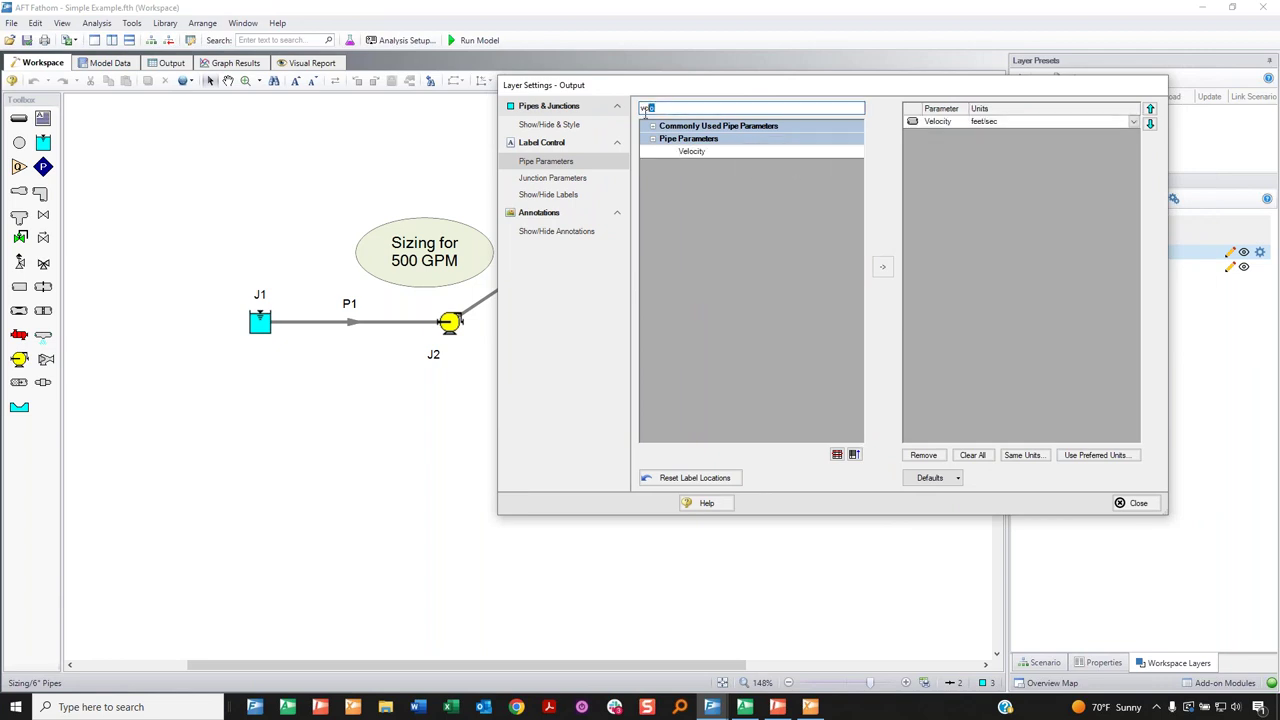
pyautogui.write('press')
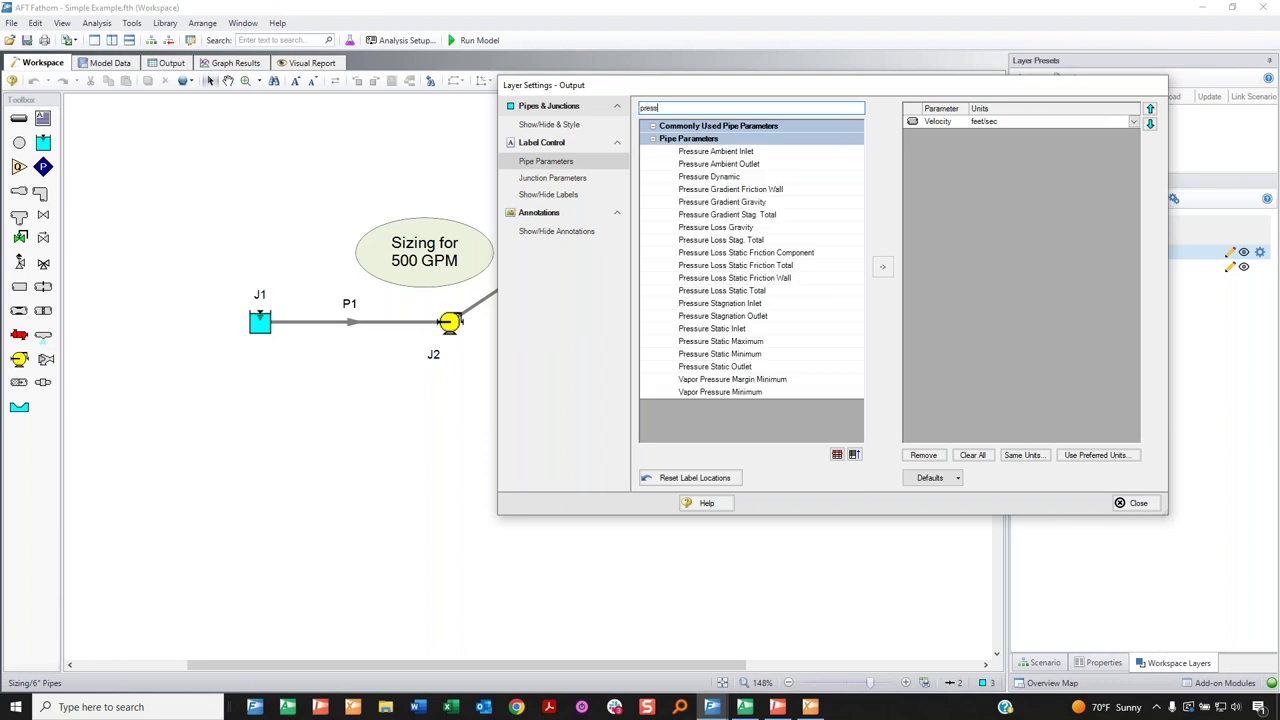
pyautogui.doubleClick(760, 330)
pyautogui.doubleClick(743, 368)
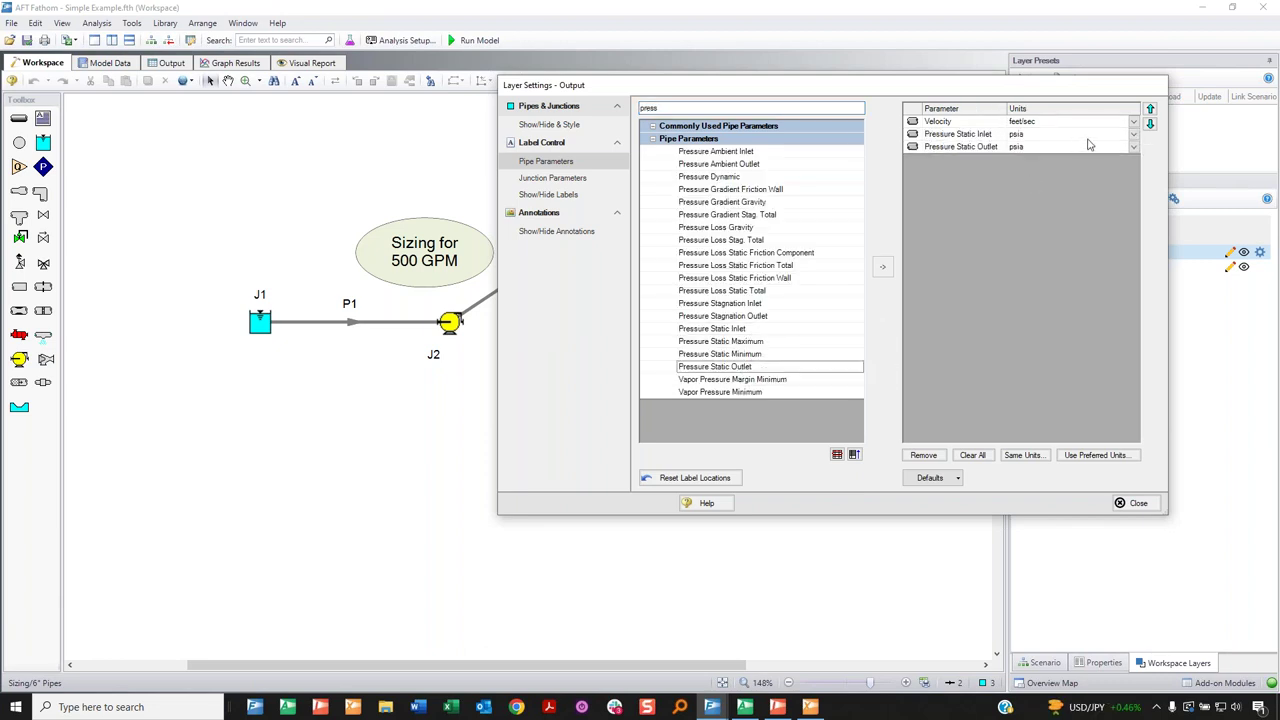
pyautogui.click(1135, 136)
pyautogui.click(1100, 199)
pyautogui.click(1134, 147)
pyautogui.click(1069, 213)
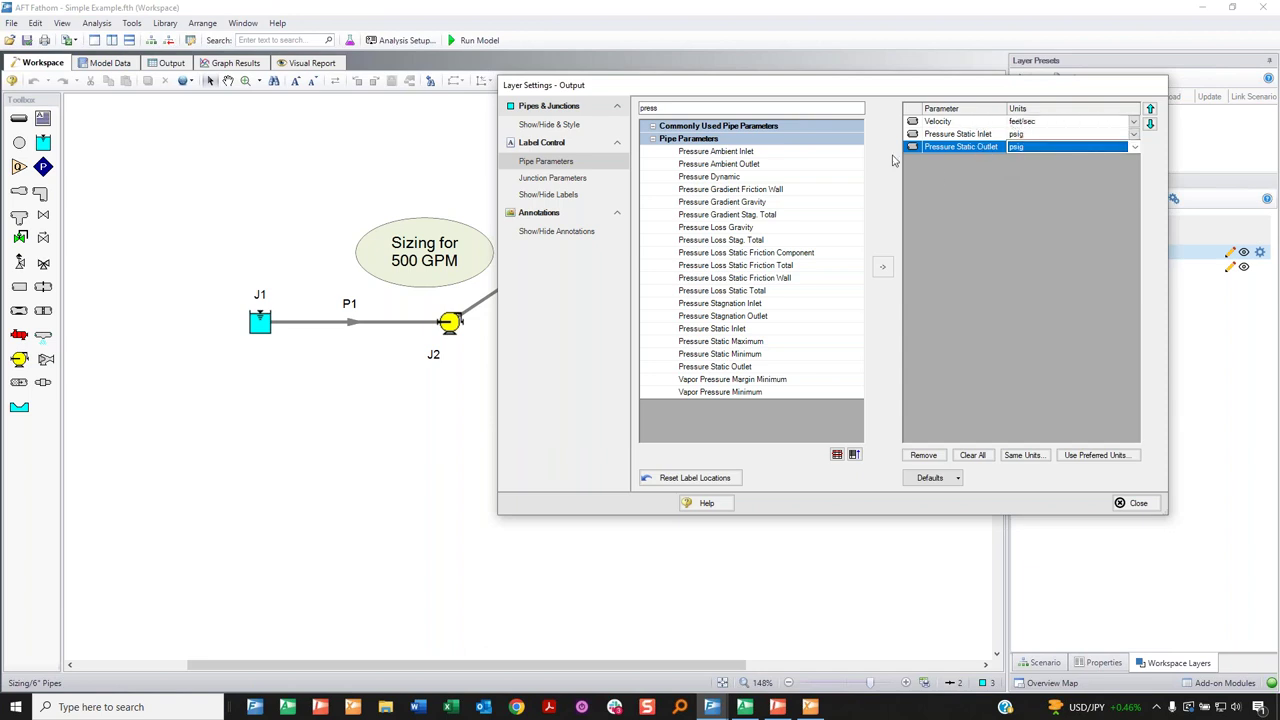
# Add the pump summary parameter Head Rise to the Output layer's junction parameters.
pyautogui.click(567, 181)
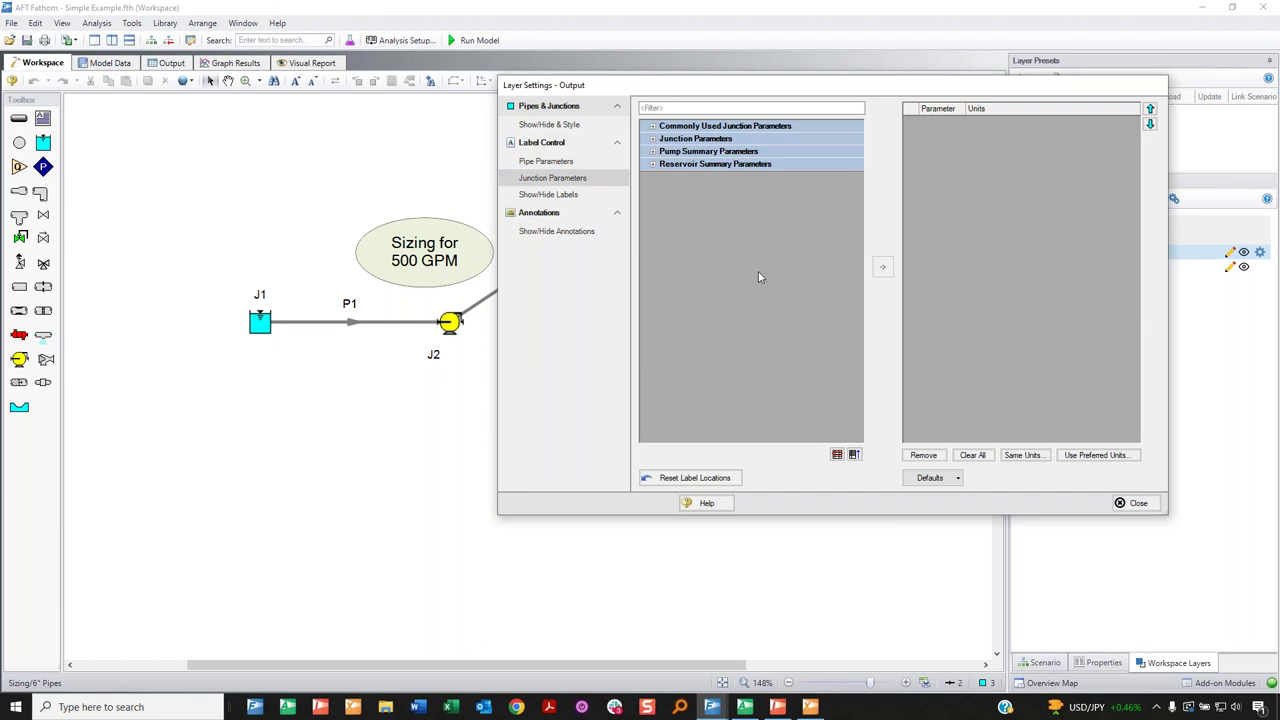
pyautogui.click(660, 109)
pyautogui.click(652, 152)
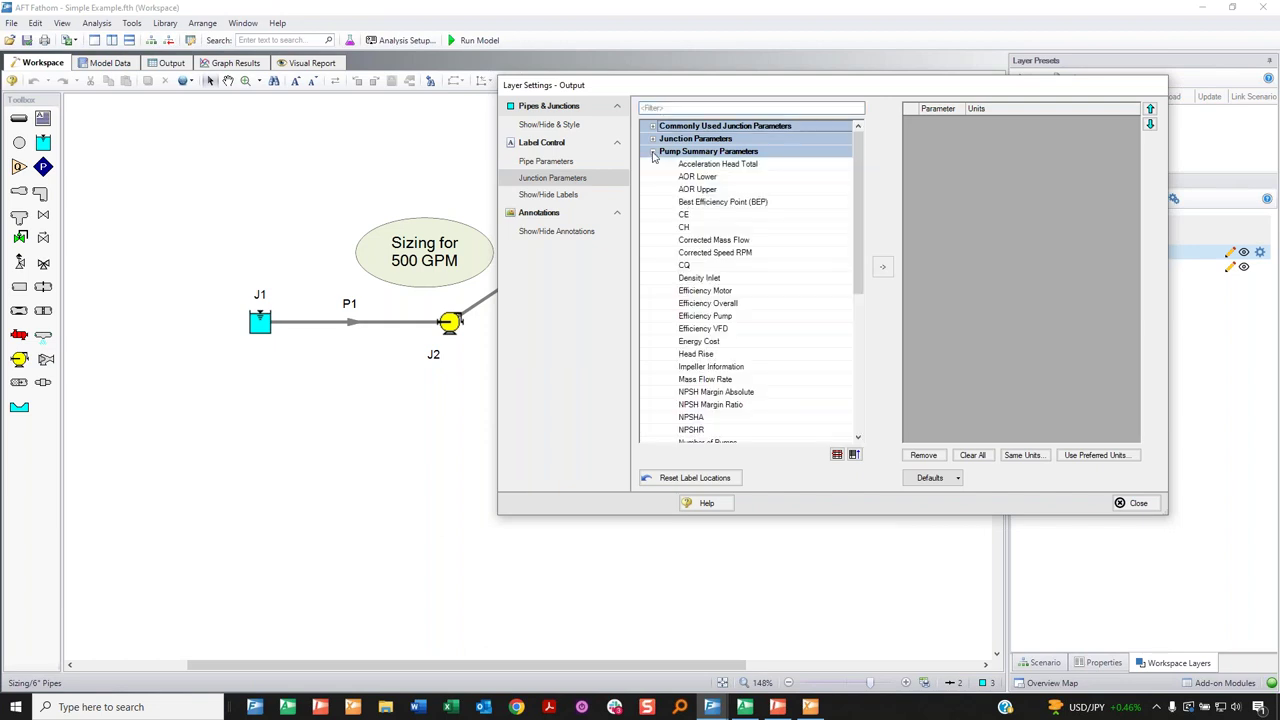
pyautogui.click(652, 152)
pyautogui.click(660, 109)
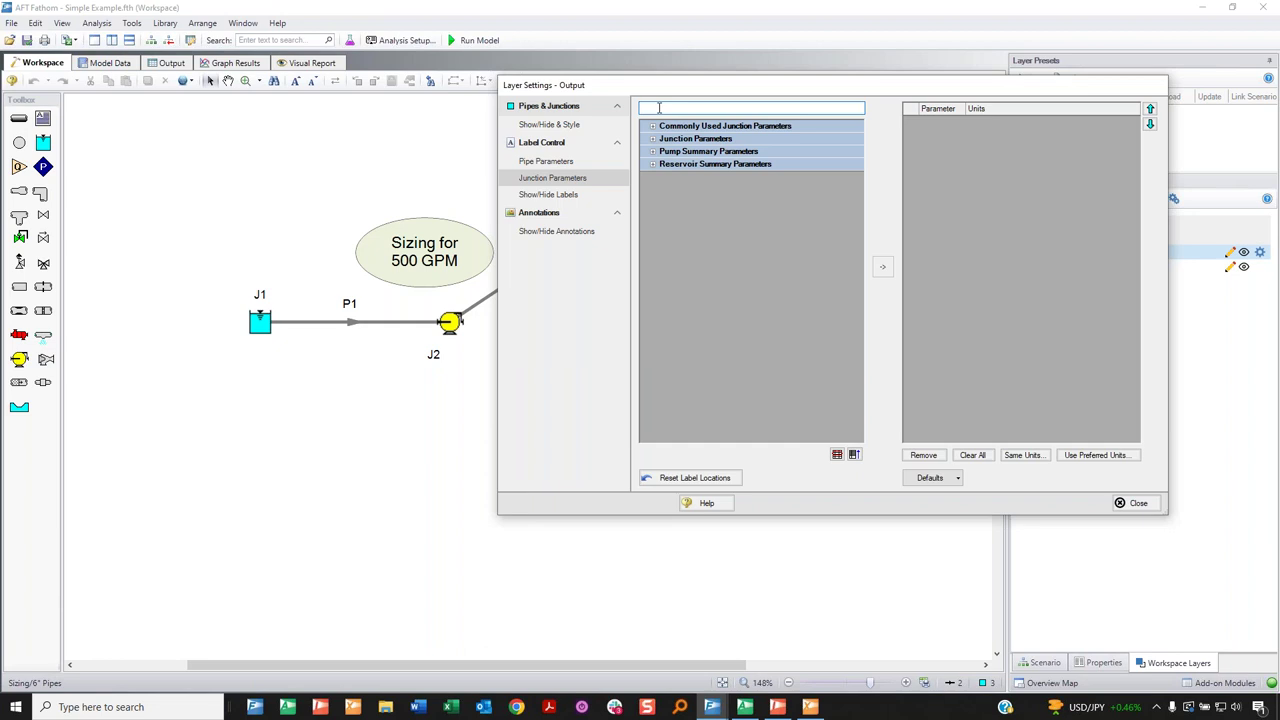
pyautogui.write('head')
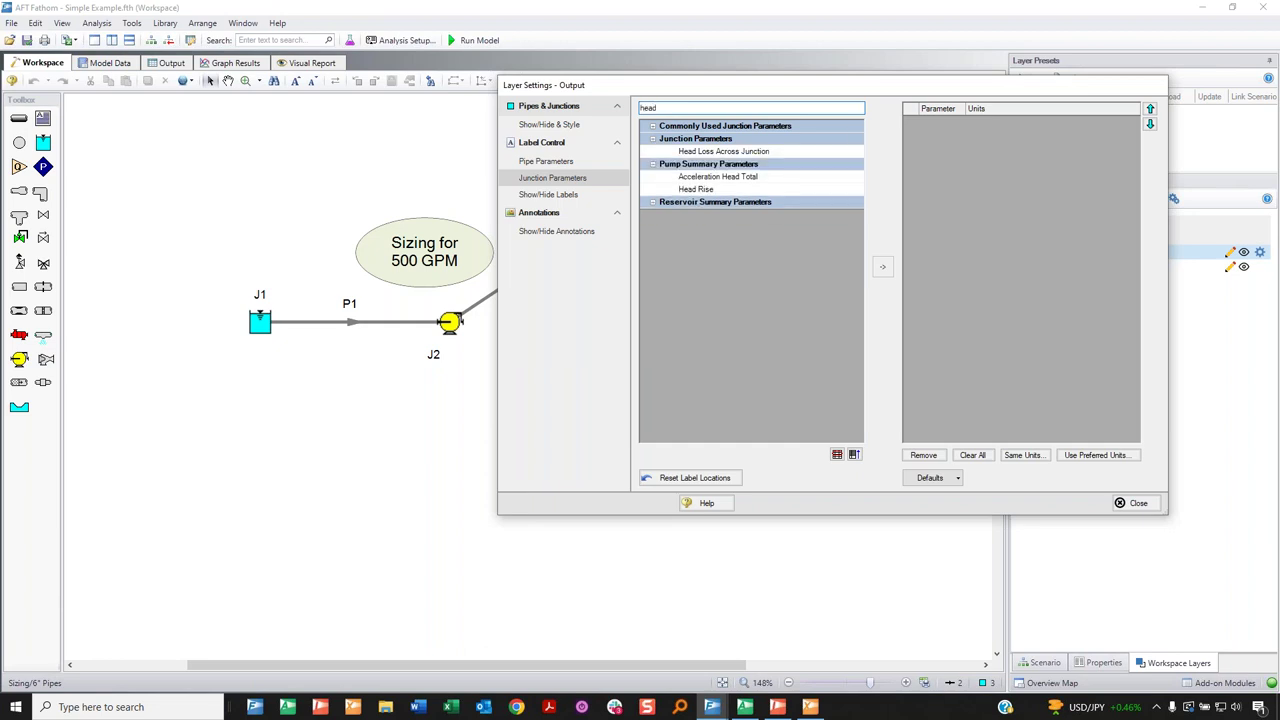
pyautogui.doubleClick(700, 189)
# Add the pump summary parameters Volumetric Flow Rate and Power Overall to the Output layer's junction parameters.
pyautogui.doubleClick(646, 108)
pyautogui.write('vol')
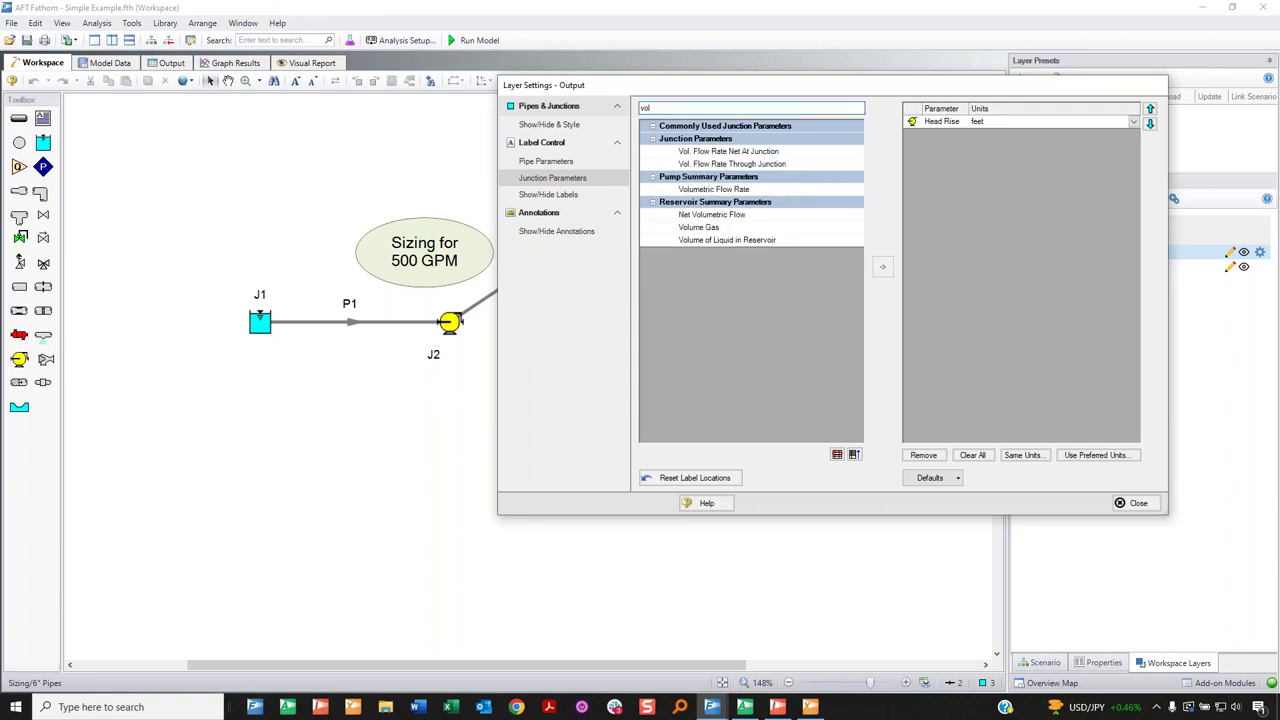
pyautogui.doubleClick(714, 190)
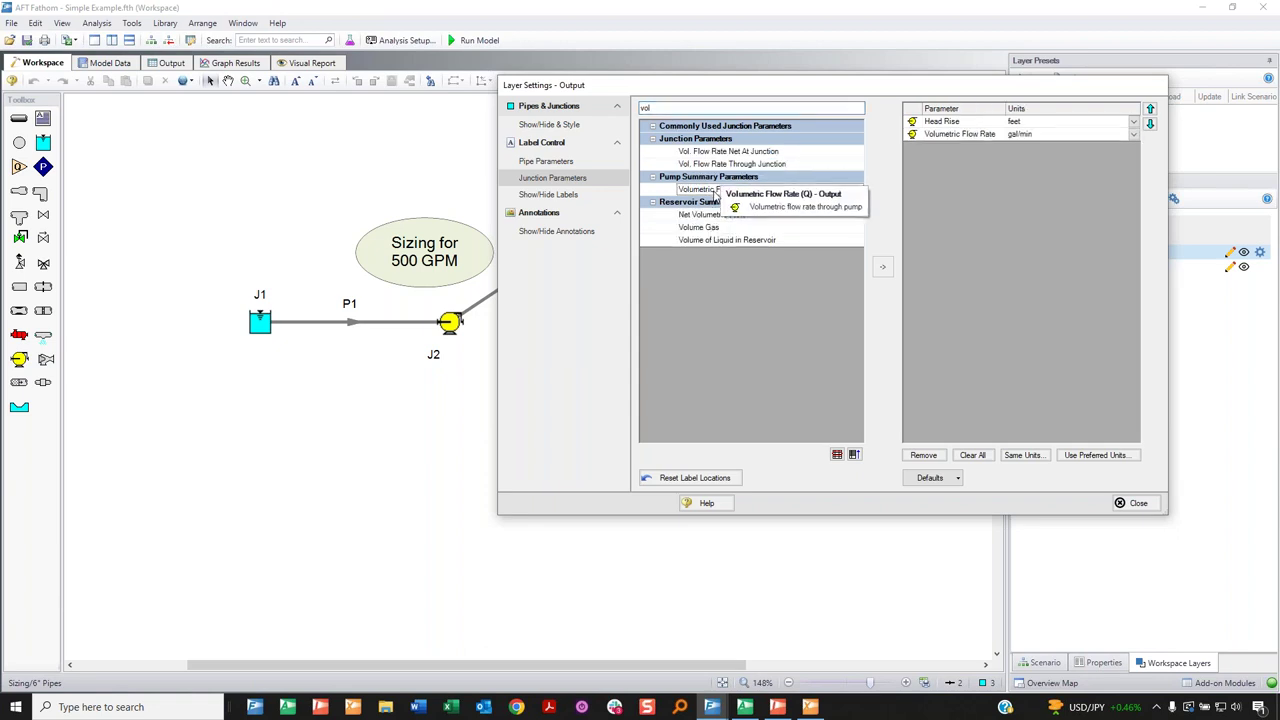
pyautogui.doubleClick(647, 110)
pyautogui.write('power')
pyautogui.click(718, 197)
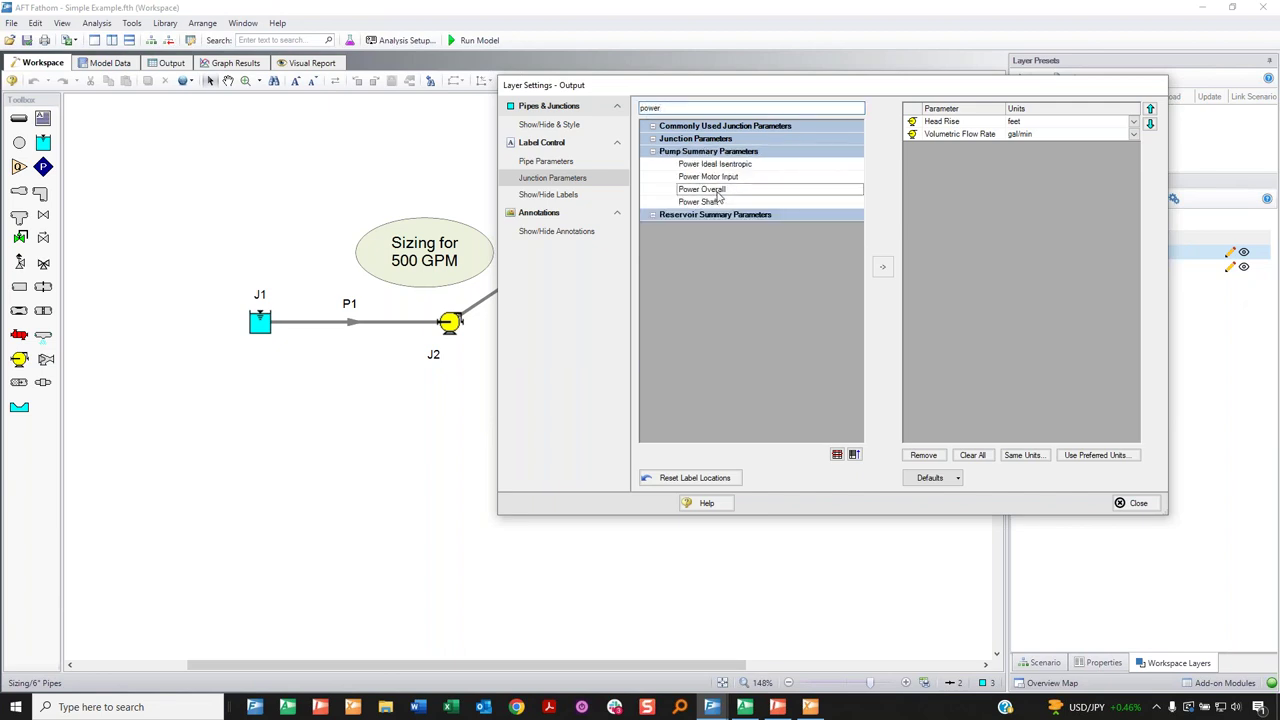
pyautogui.doubleClick(718, 193)
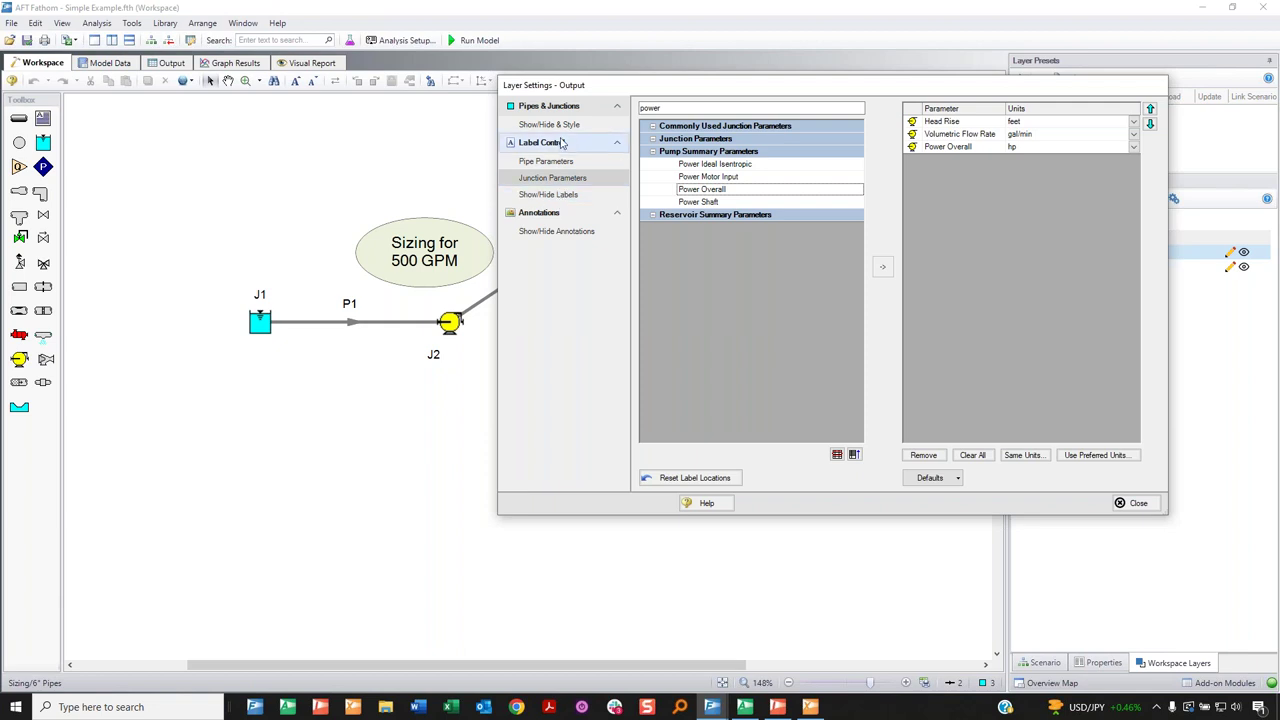
# Stop forcing the Output layer's shown labels to match shown objects, and show the labels of both pipes.
pyautogui.click(560, 197)
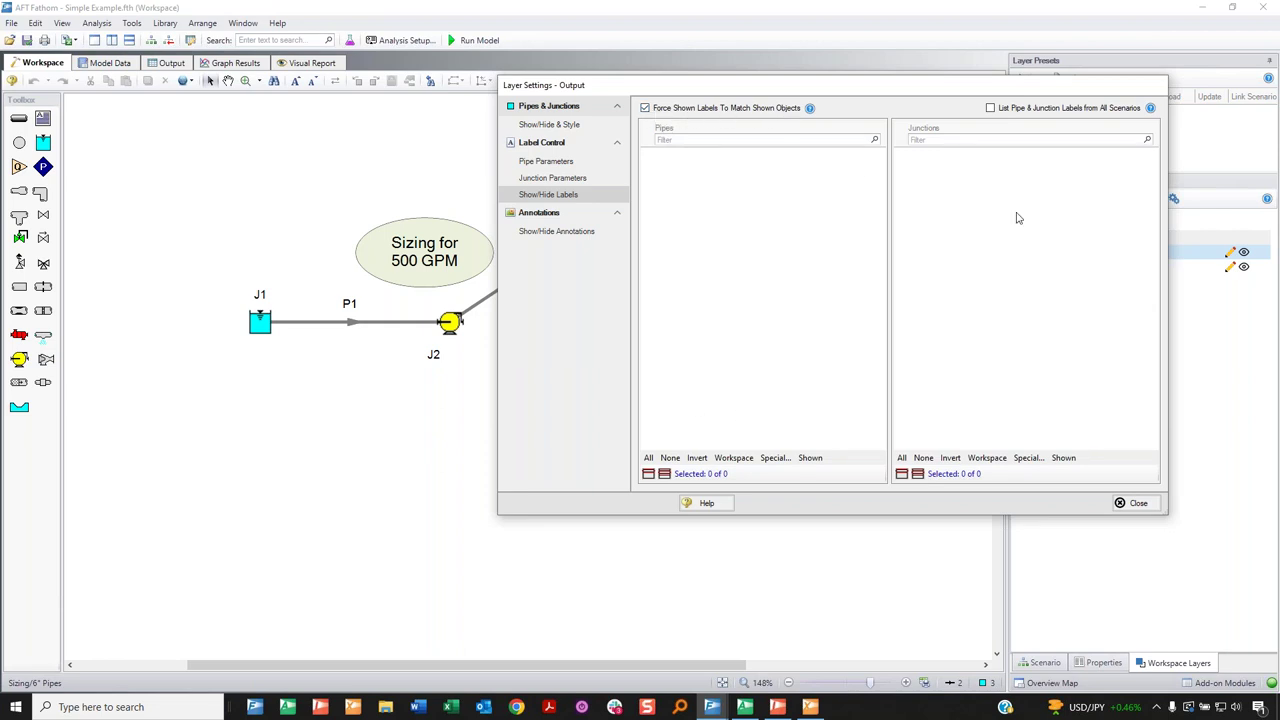
pyautogui.click(566, 127)
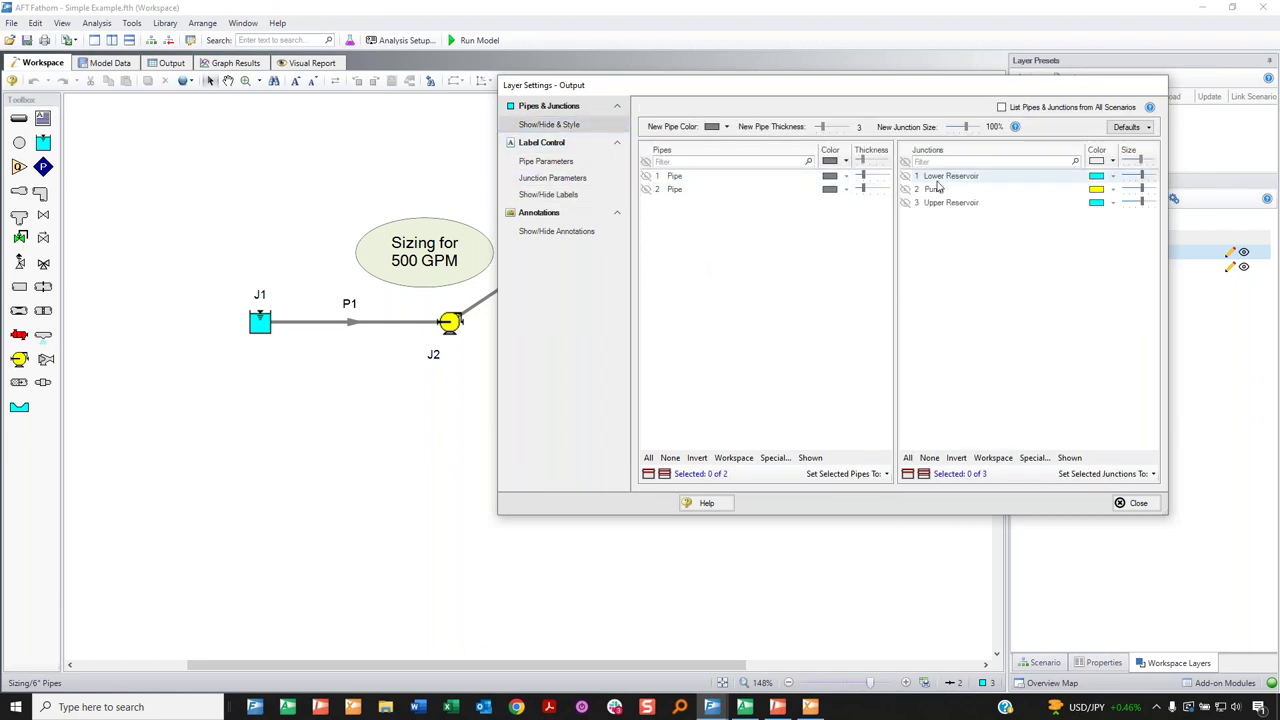
pyautogui.click(580, 197)
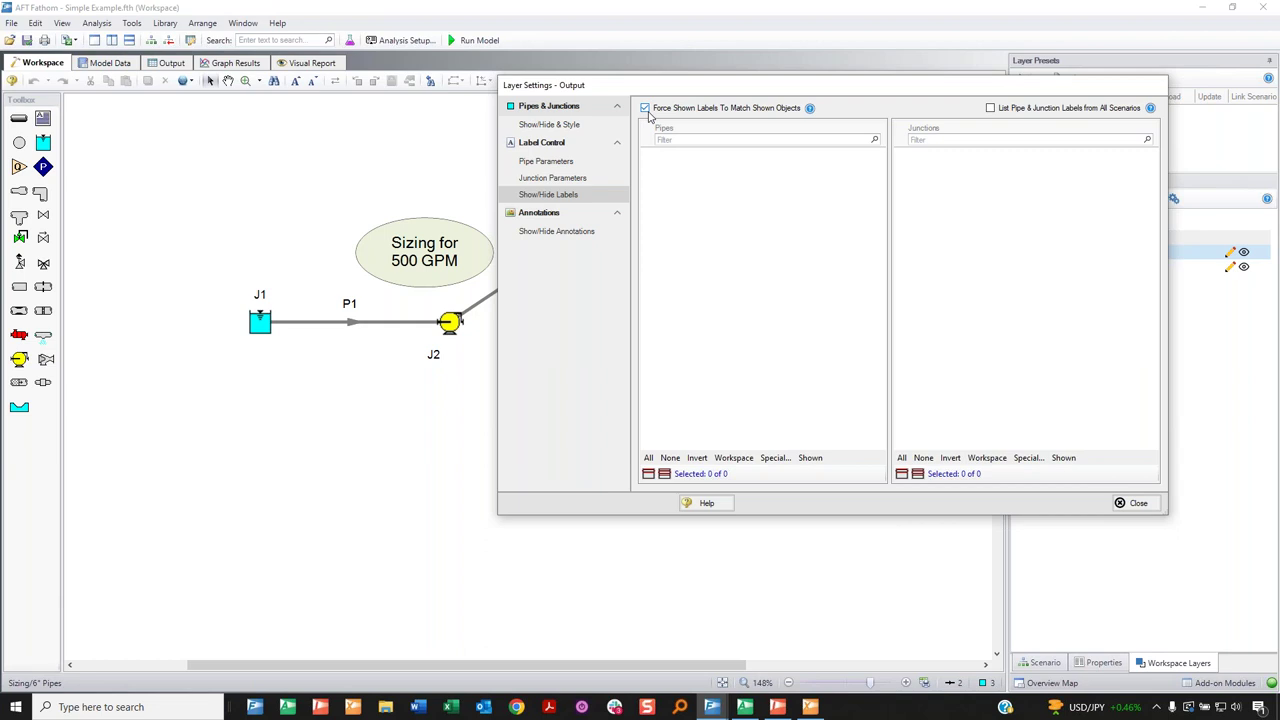
pyautogui.click(646, 109)
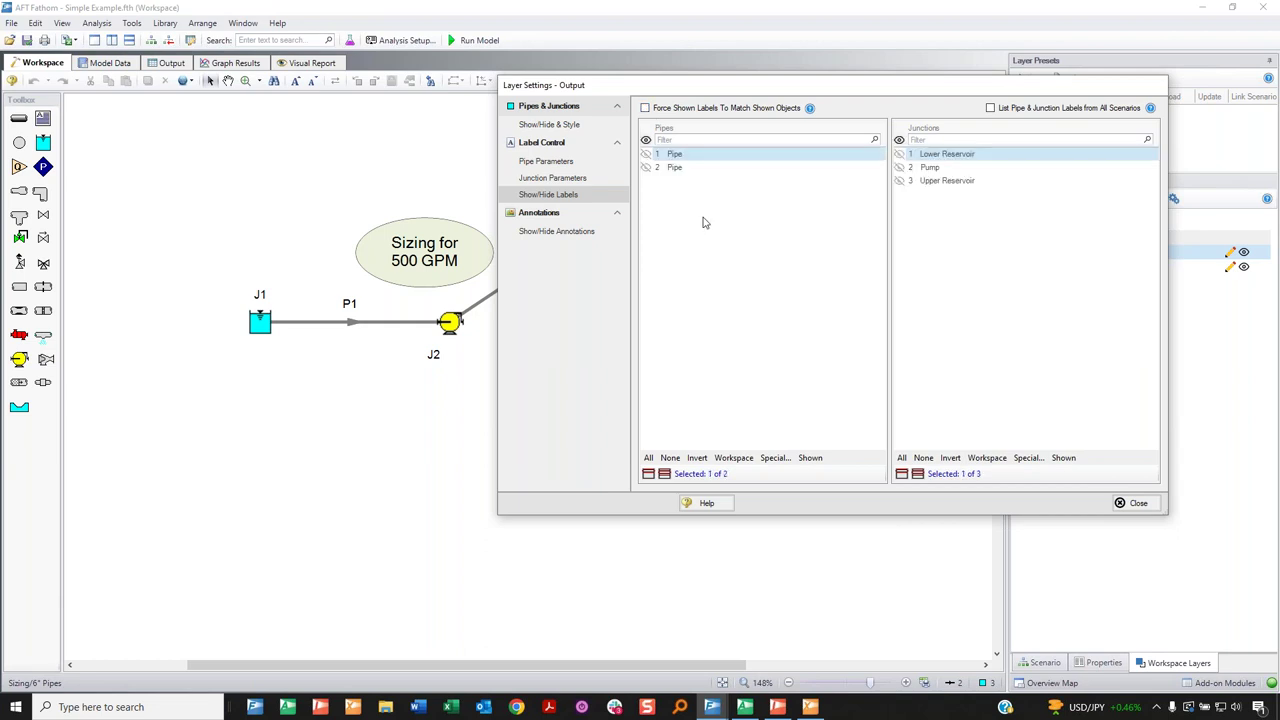
pyautogui.click(646, 155)
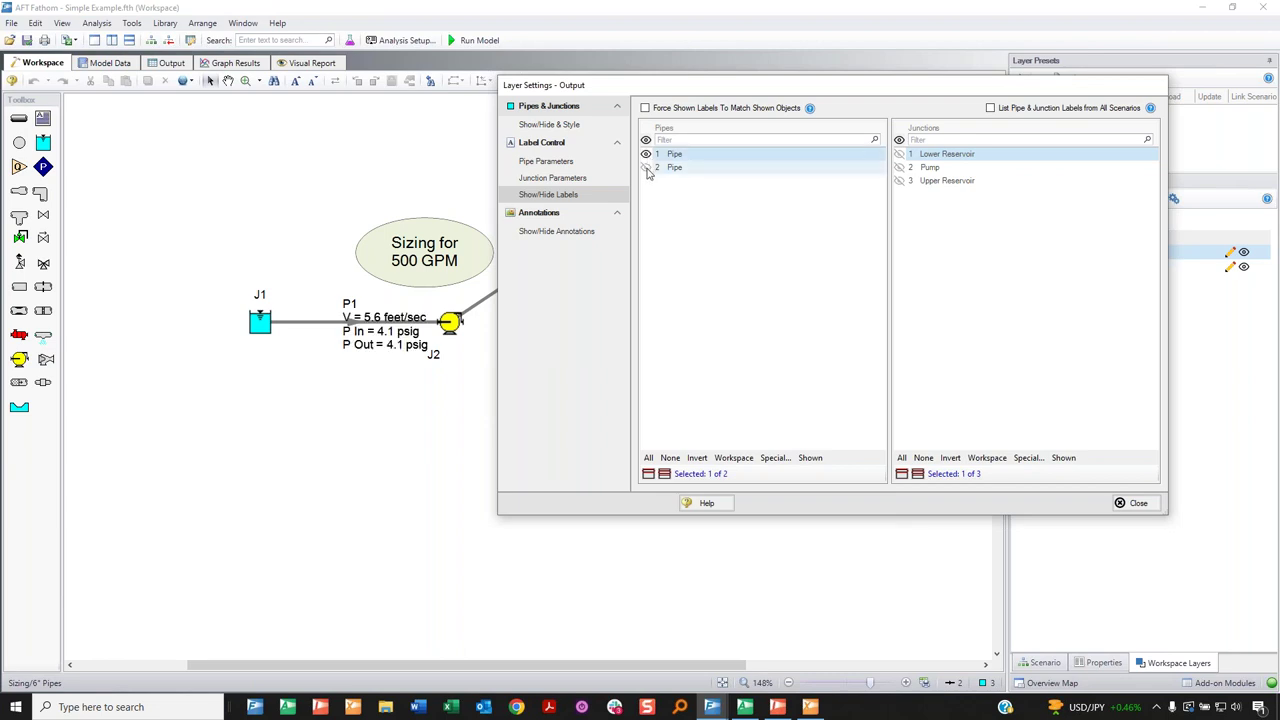
pyautogui.click(646, 168)
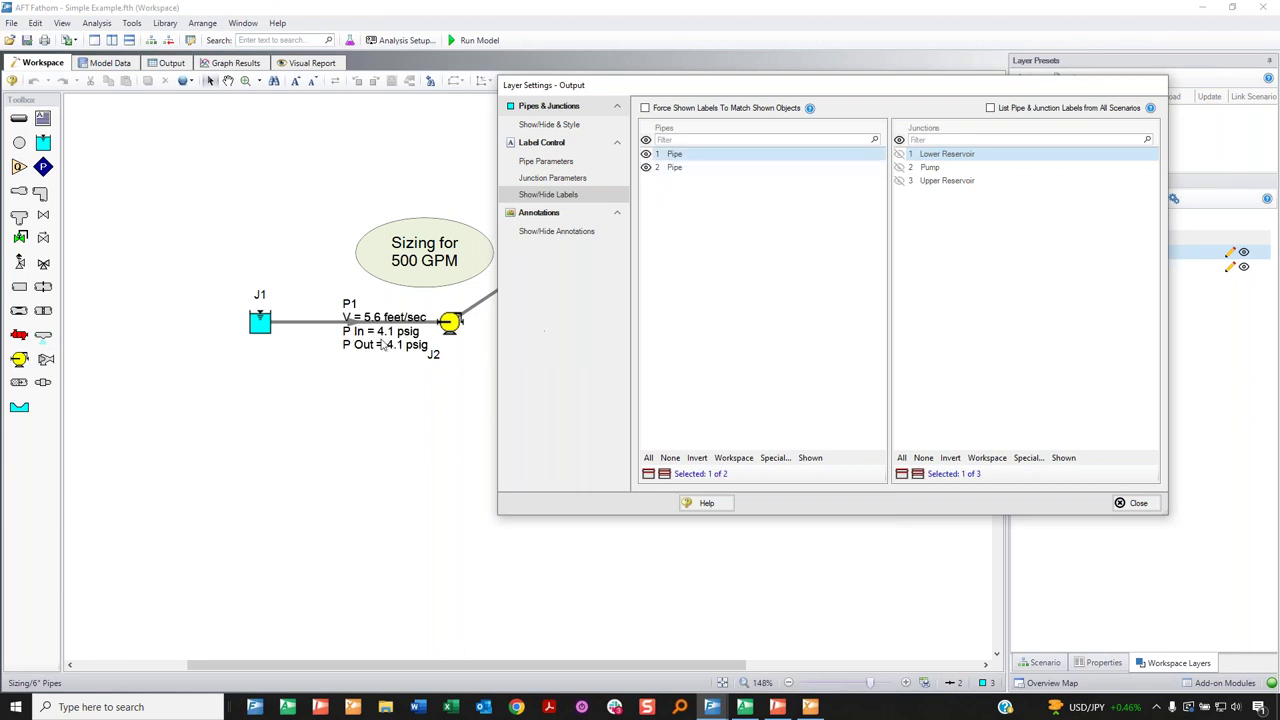
# Show the Output layer's junction labels for the Pump only, keeping the Lower and Upper Reservoir labels hidden.
pyautogui.click(899, 154)
pyautogui.click(899, 167)
pyautogui.click(900, 181)
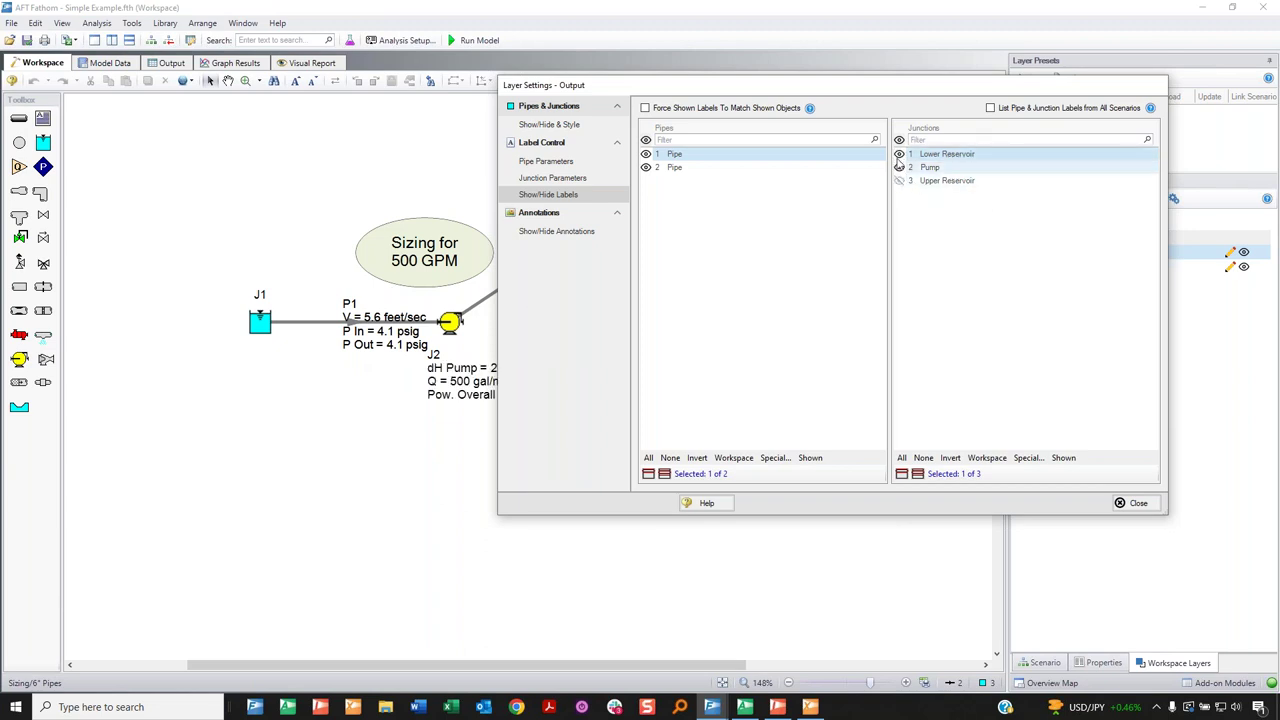
pyautogui.click(899, 155)
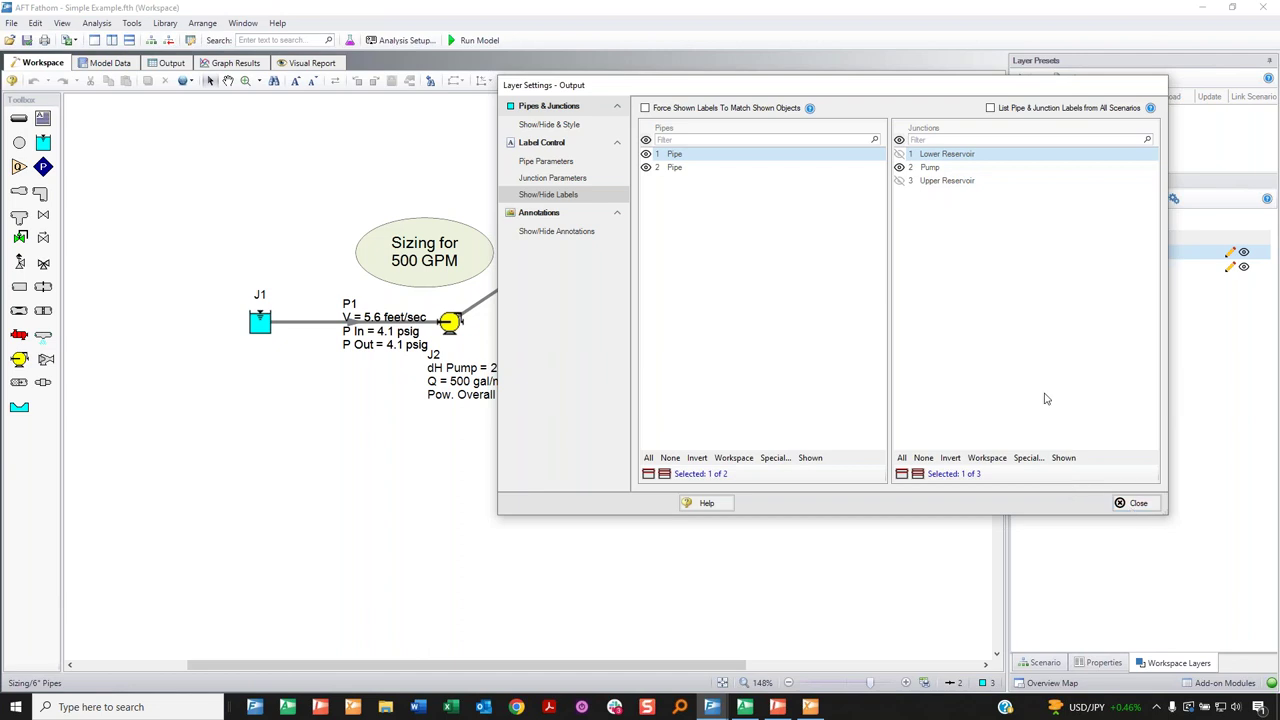
pyautogui.moveTo(580, 86); pyautogui.dragTo(660, 67)
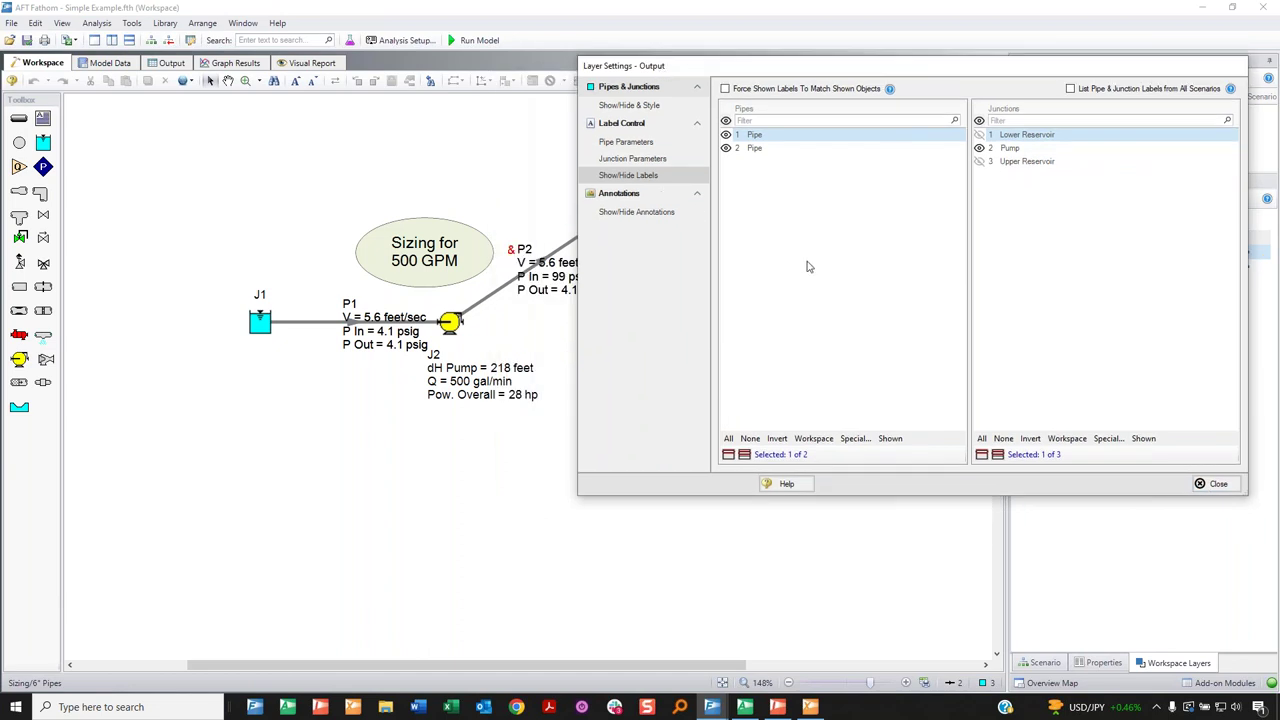
# Check which annotations the Output layer shows or hides, and close the layer settings.
pyautogui.click(671, 214)
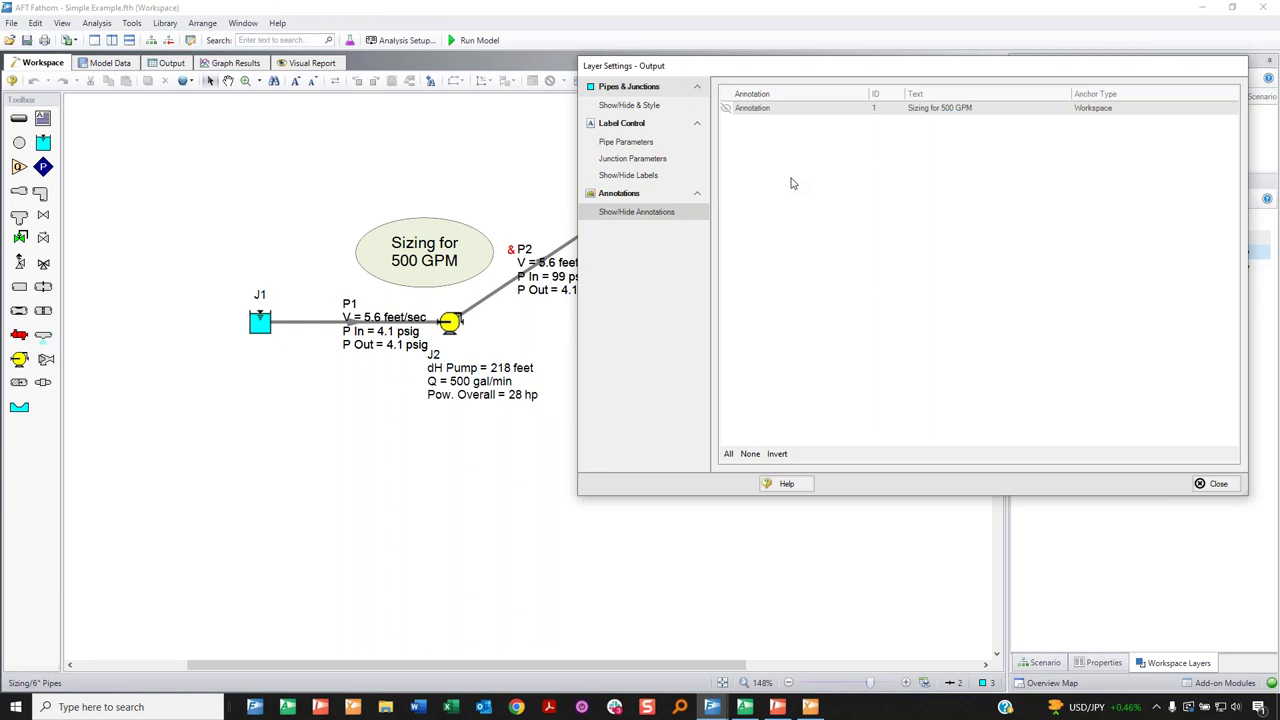
pyautogui.moveTo(834, 74); pyautogui.dragTo(618, 77)
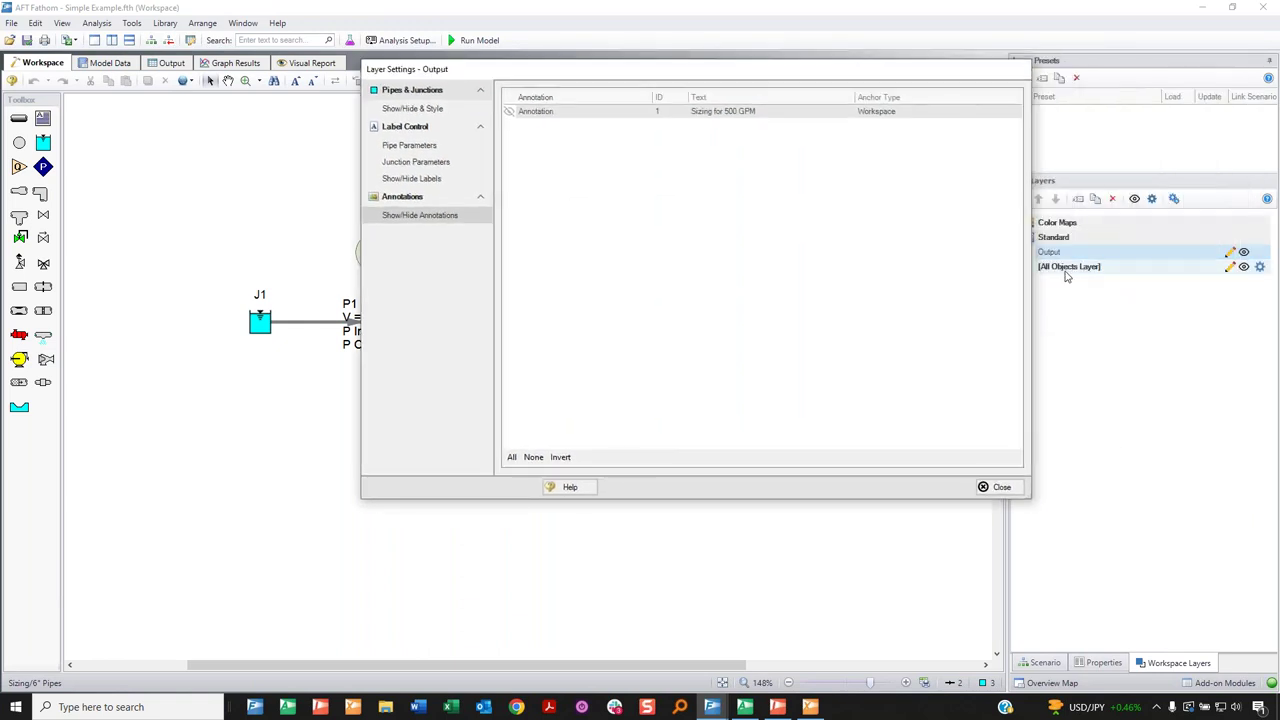
pyautogui.moveTo(508, 70); pyautogui.dragTo(618, 56)
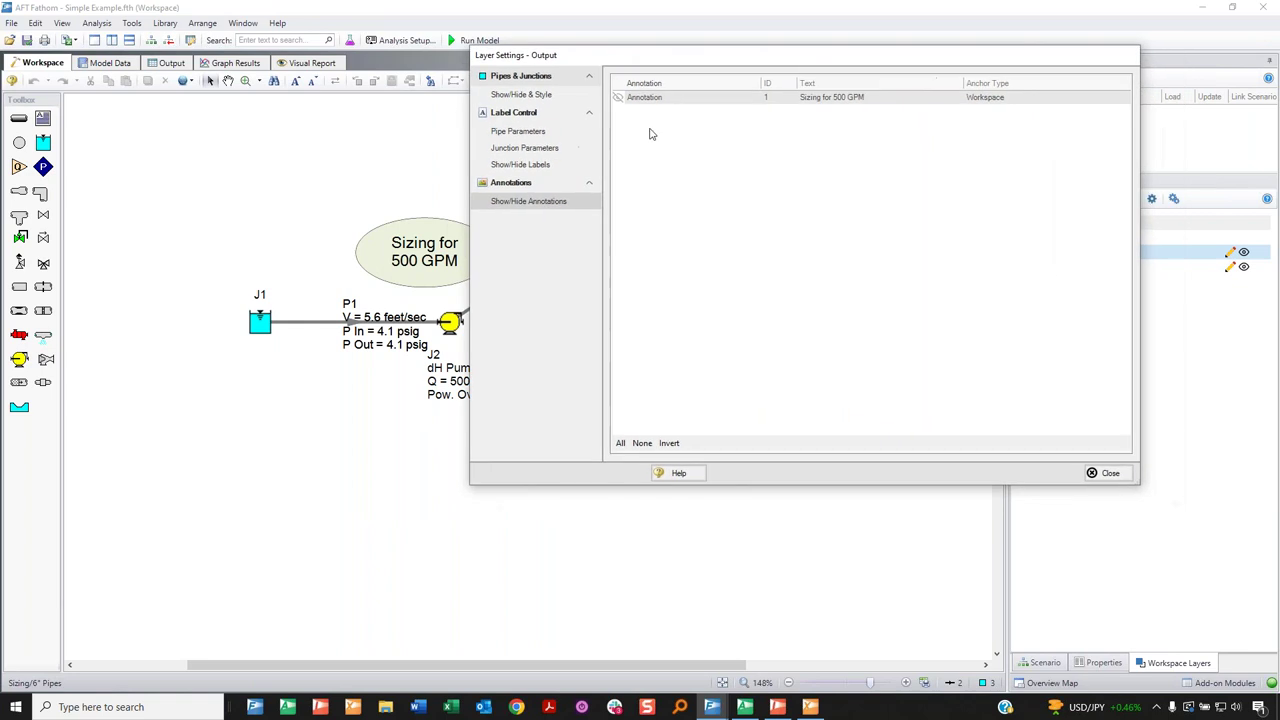
pyautogui.click(1105, 473)
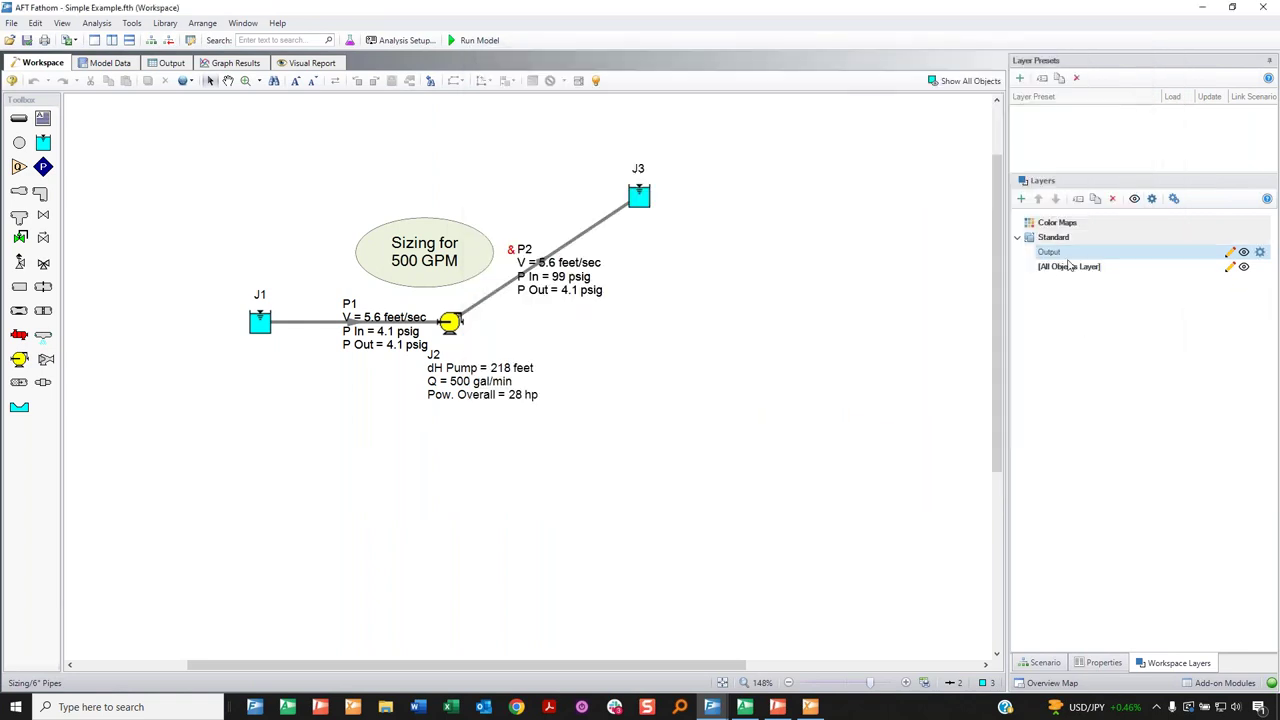
# Move the P1, J2 and P2 result labels clear of the pipes and shift the sizing annotation slightly away from pipe P2.
pyautogui.moveTo(383, 338); pyautogui.dragTo(337, 383)
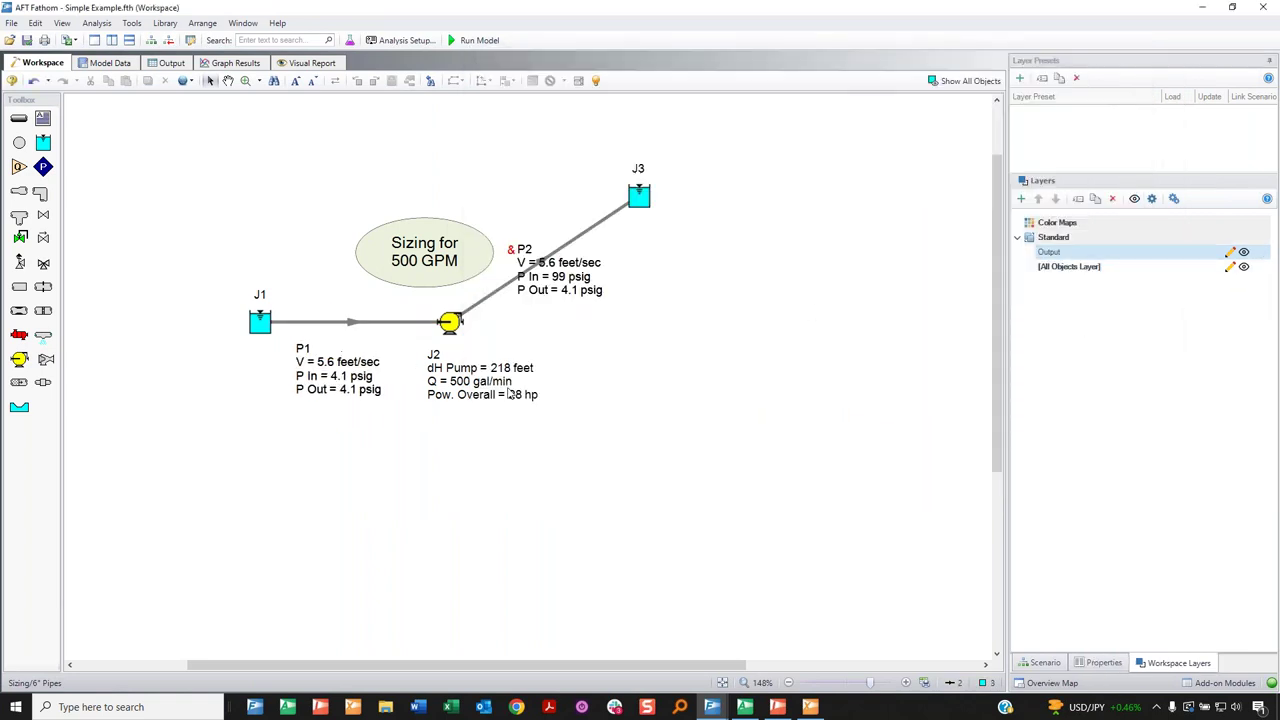
pyautogui.moveTo(510, 393); pyautogui.dragTo(510, 382)
pyautogui.moveTo(569, 297); pyautogui.dragTo(635, 309)
pyautogui.moveTo(457, 262); pyautogui.dragTo(470, 266)
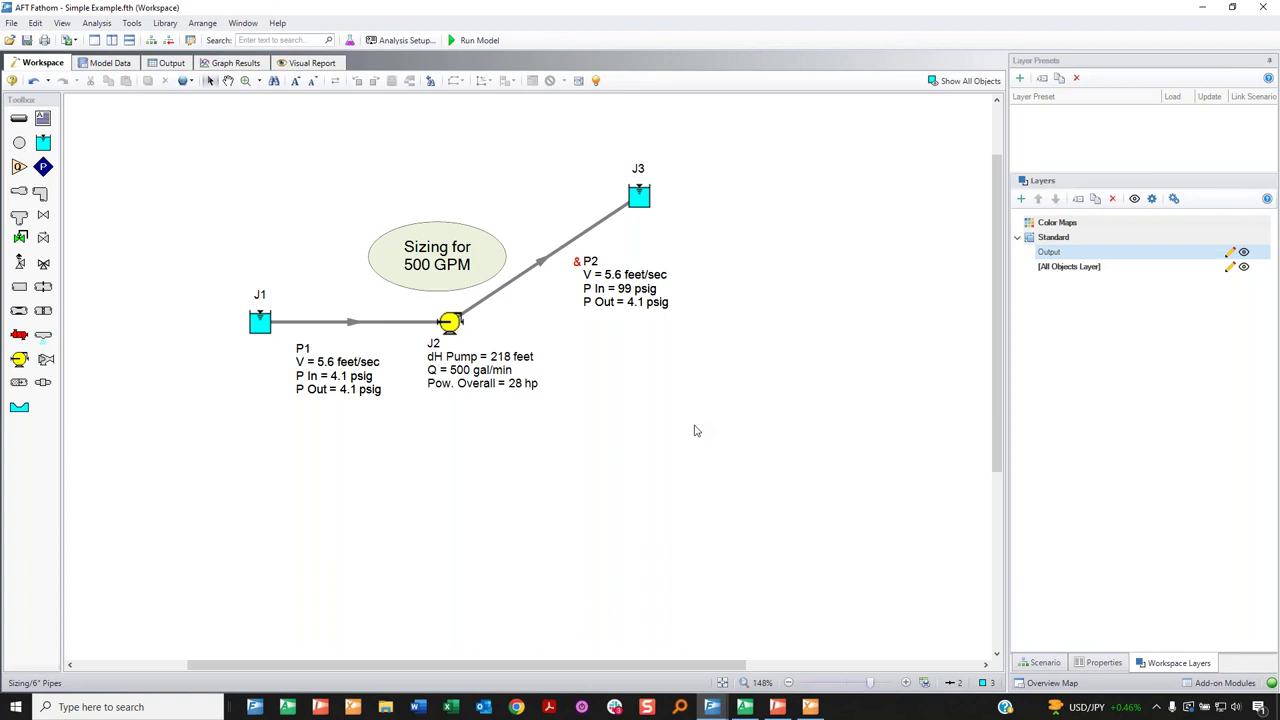
# Inspect the Upper Reservoir's properties without changing them.
pyautogui.doubleClick(639, 195)
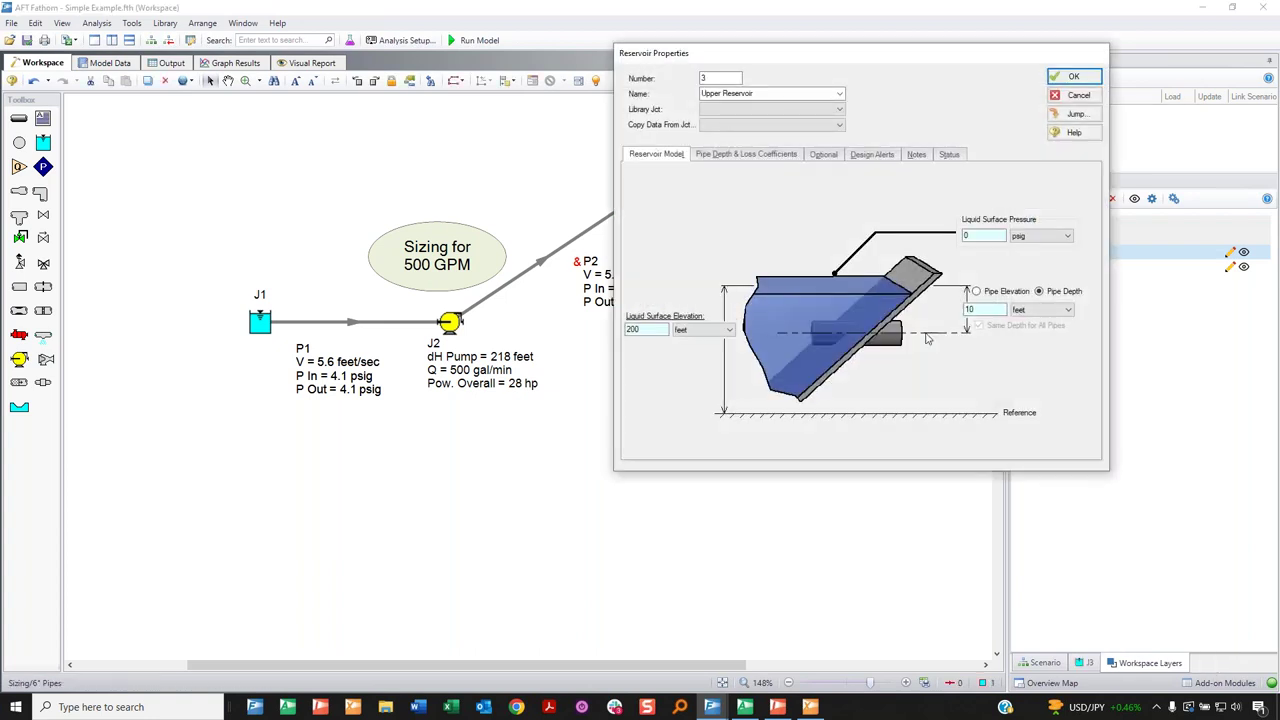
pyautogui.click(1076, 95)
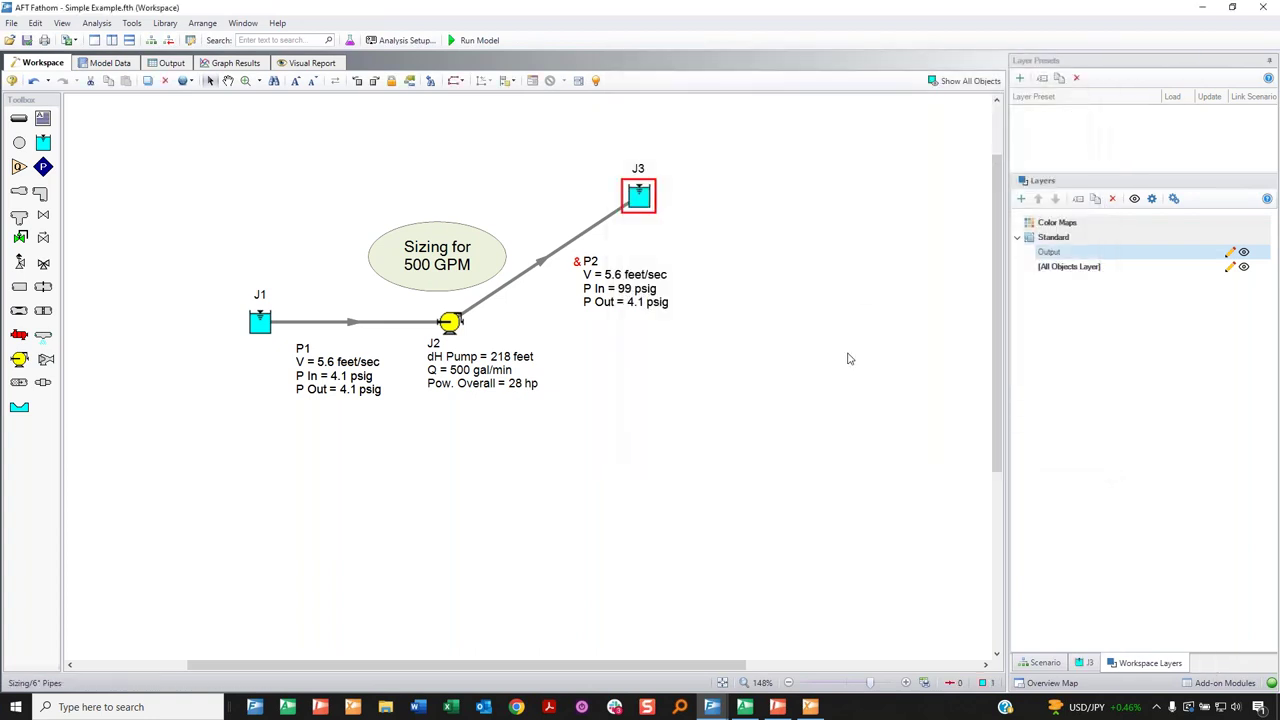
# Set the pump's fixed flow rate to 501 gal/min, rerun the model and return to the workspace.
pyautogui.click(457, 324)
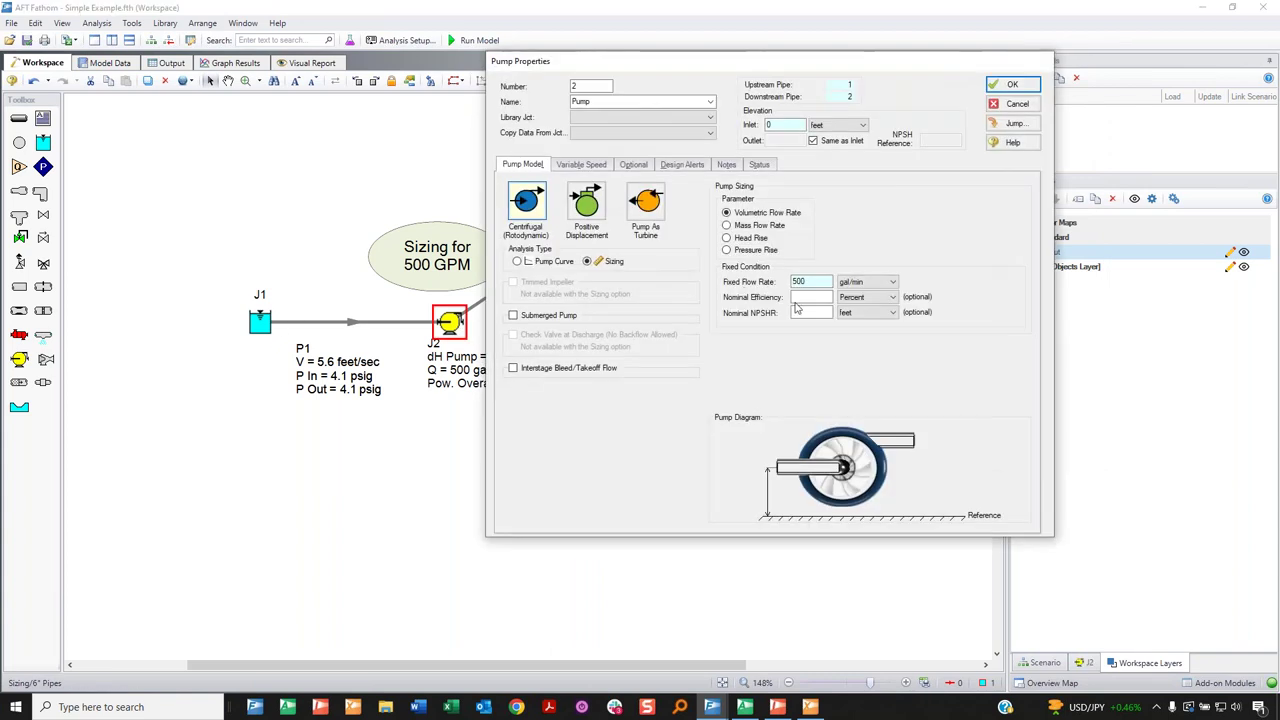
pyautogui.write('501')
pyautogui.click(1012, 86)
pyautogui.click(737, 301)
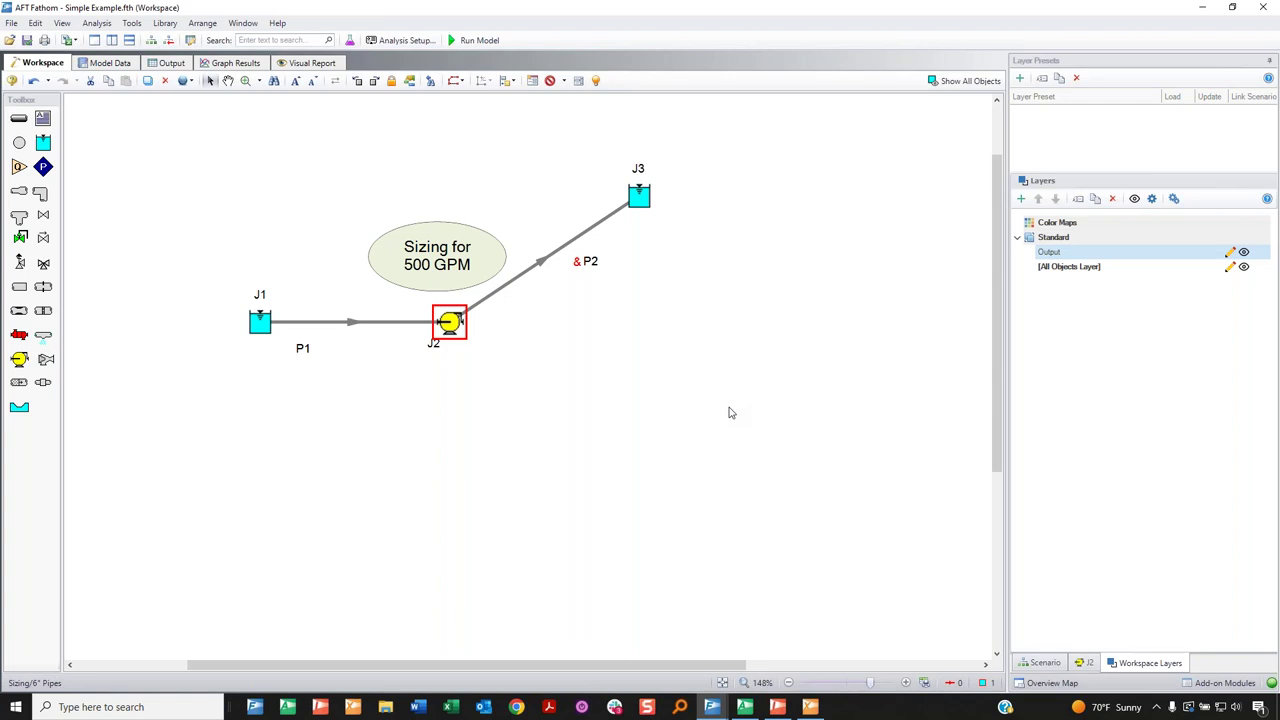
pyautogui.click(539, 380)
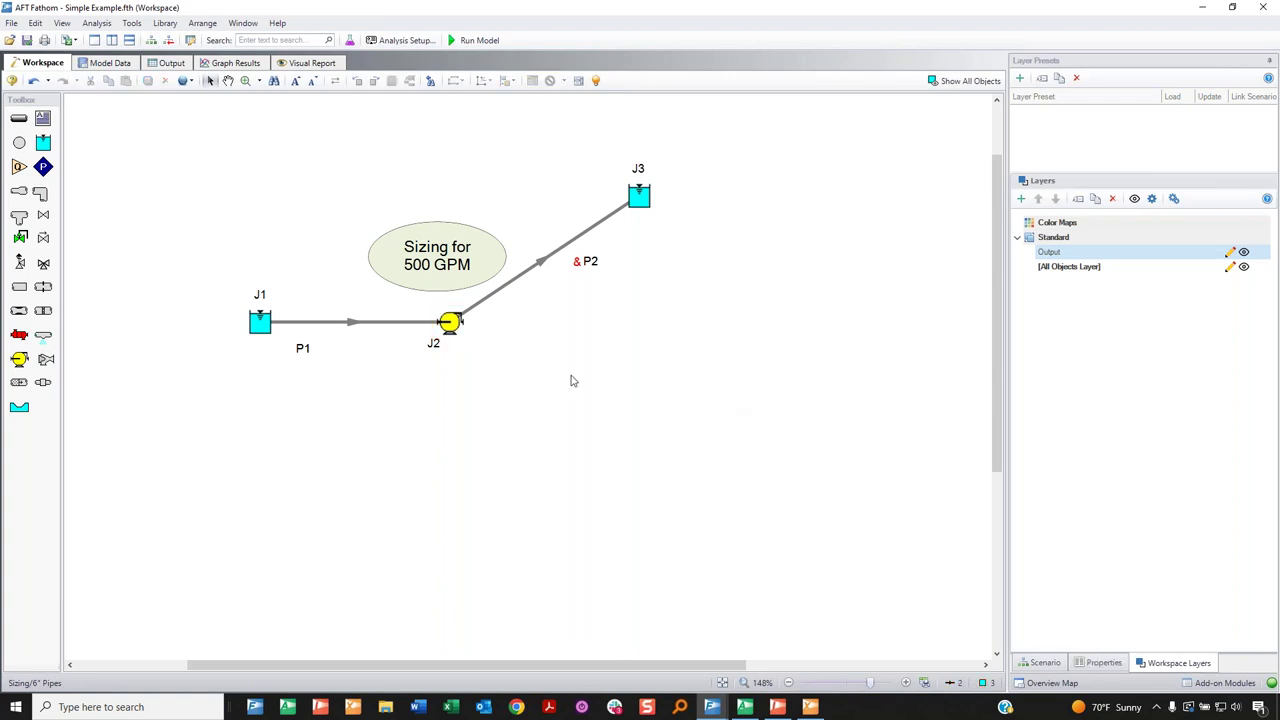
pyautogui.click(474, 40)
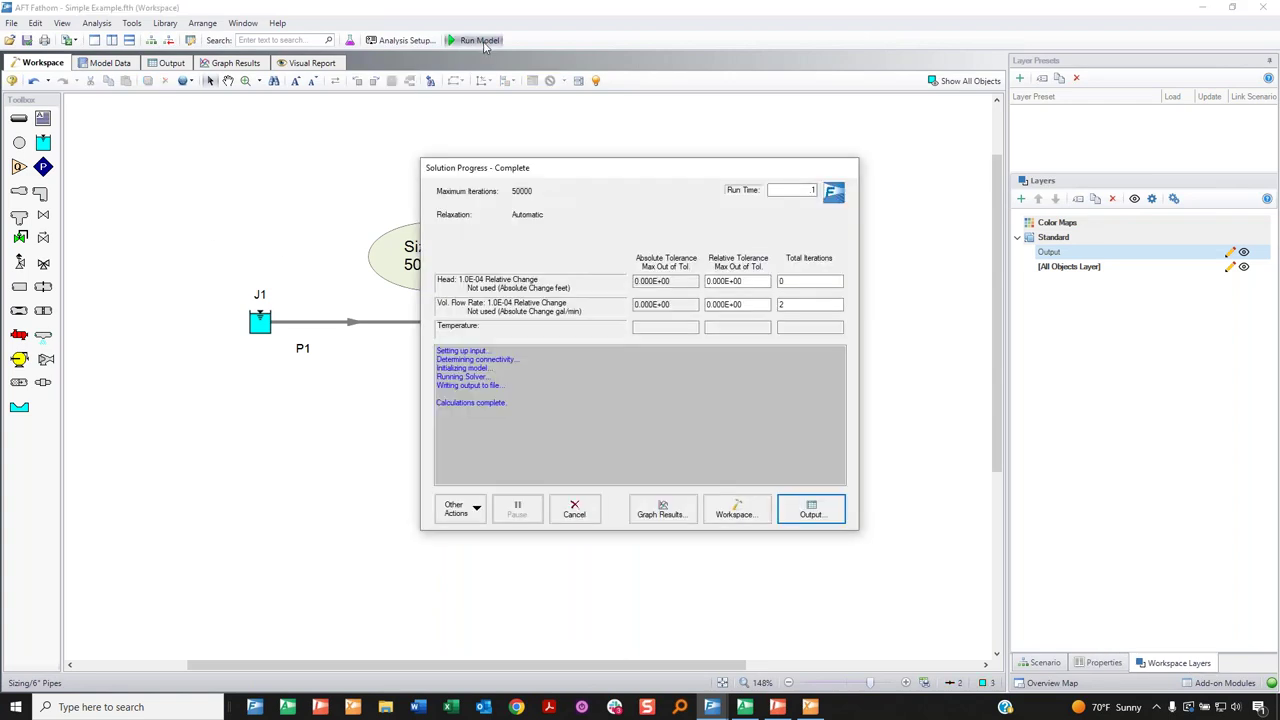
pyautogui.click(733, 510)
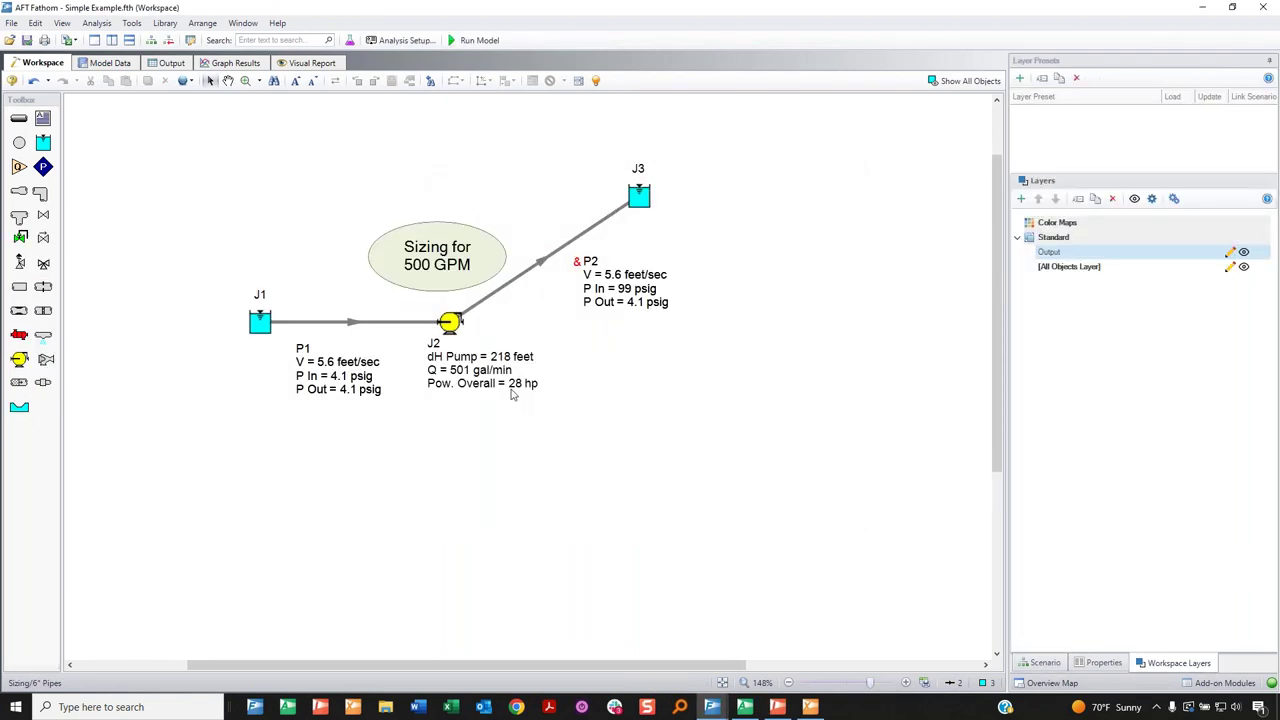
# Set the pump's fixed flow rate to 500 gal/min, rerun the model and return to the workspace.
pyautogui.doubleClick(449, 322)
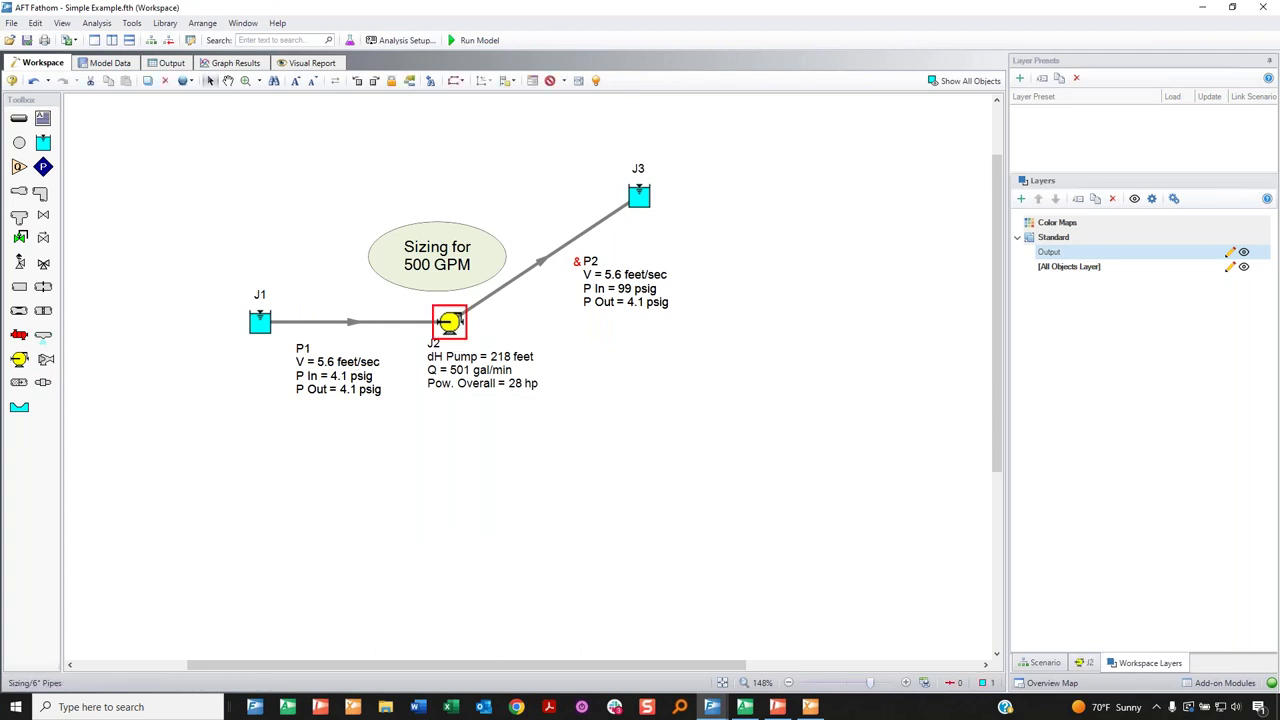
pyautogui.write('500')
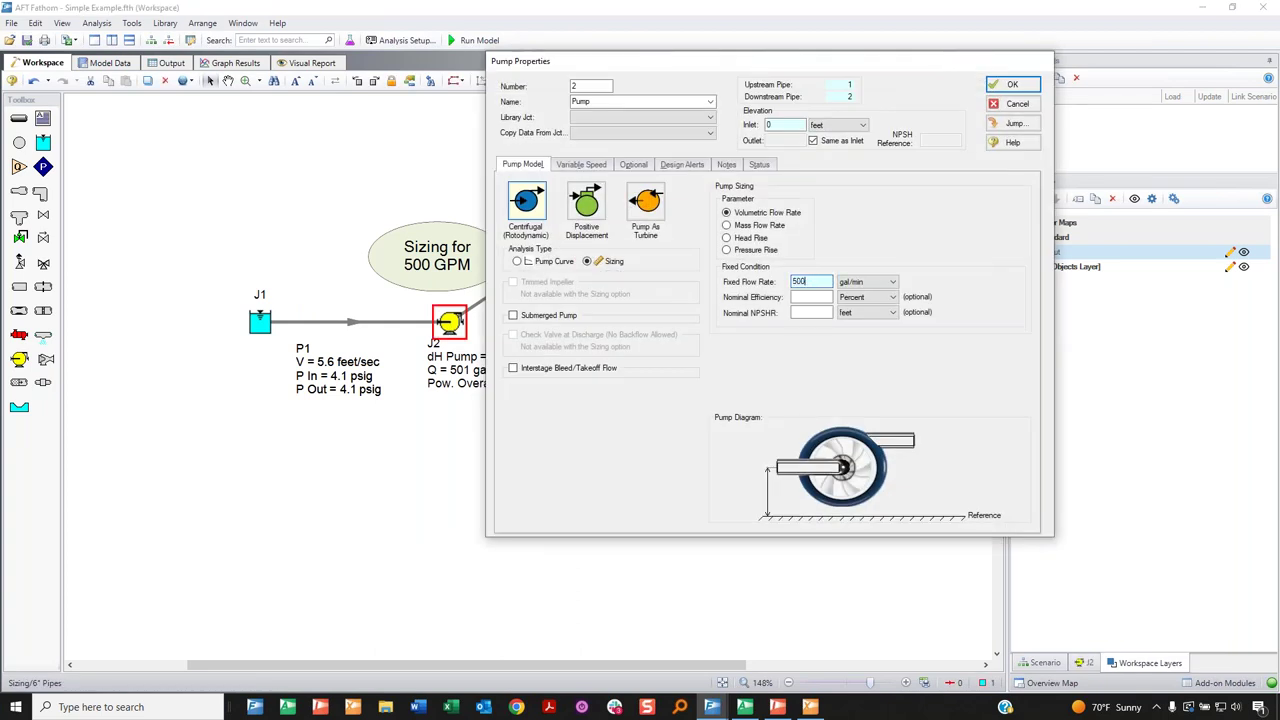
pyautogui.click(724, 301)
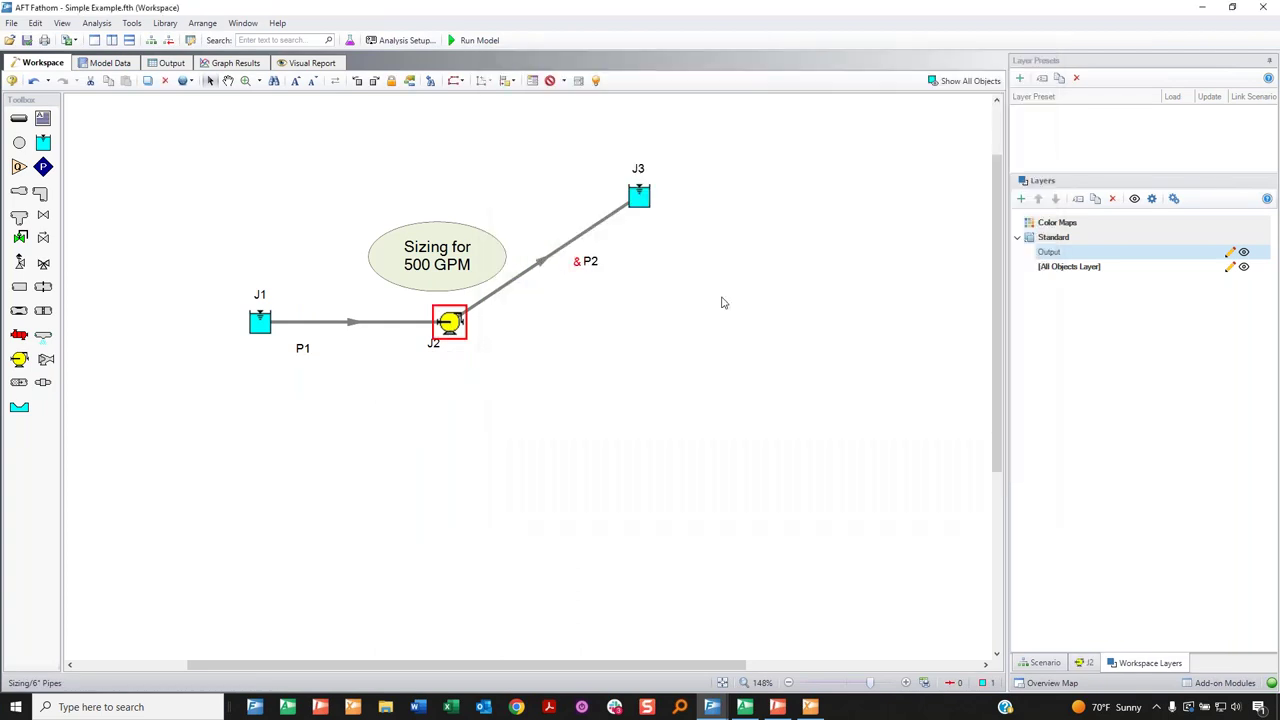
pyautogui.hotkey('ctrl', 'r')
pyautogui.hotkey('alt', 'w')
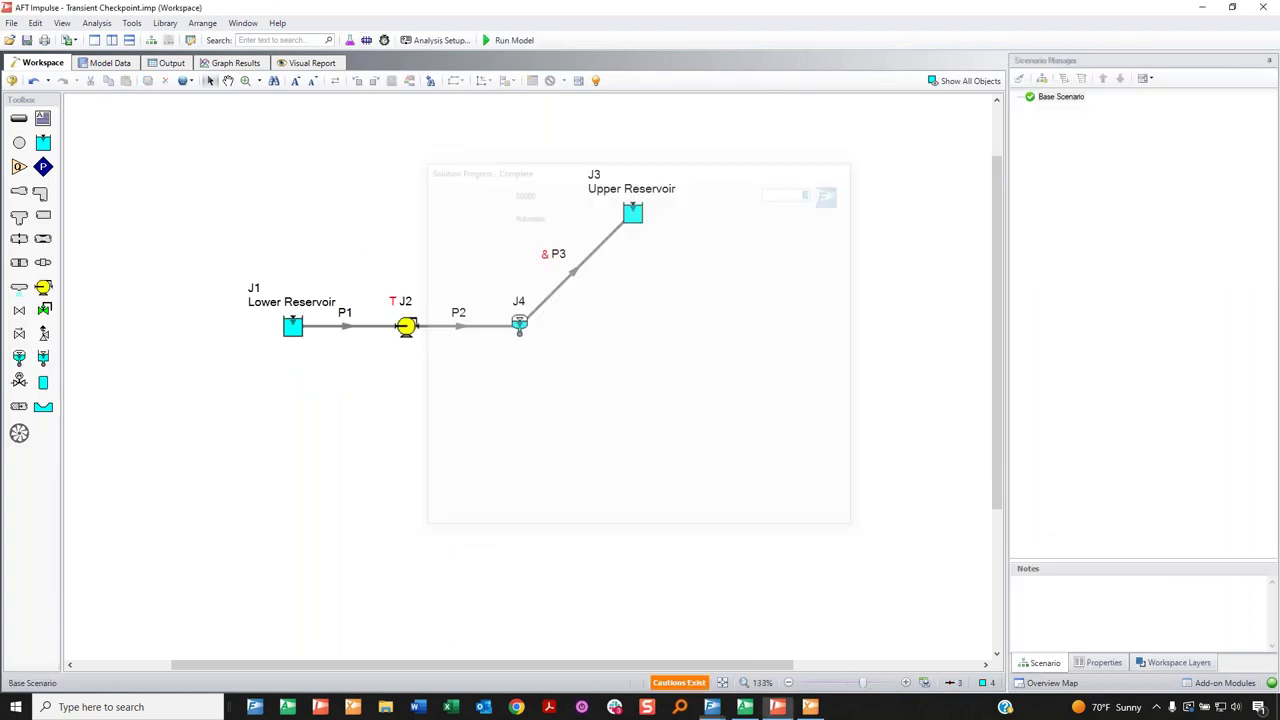
# Move the pump's result label and the P2 result label slightly lower in the workspace.
pyautogui.moveTo(522, 399); pyautogui.dragTo(524, 404)
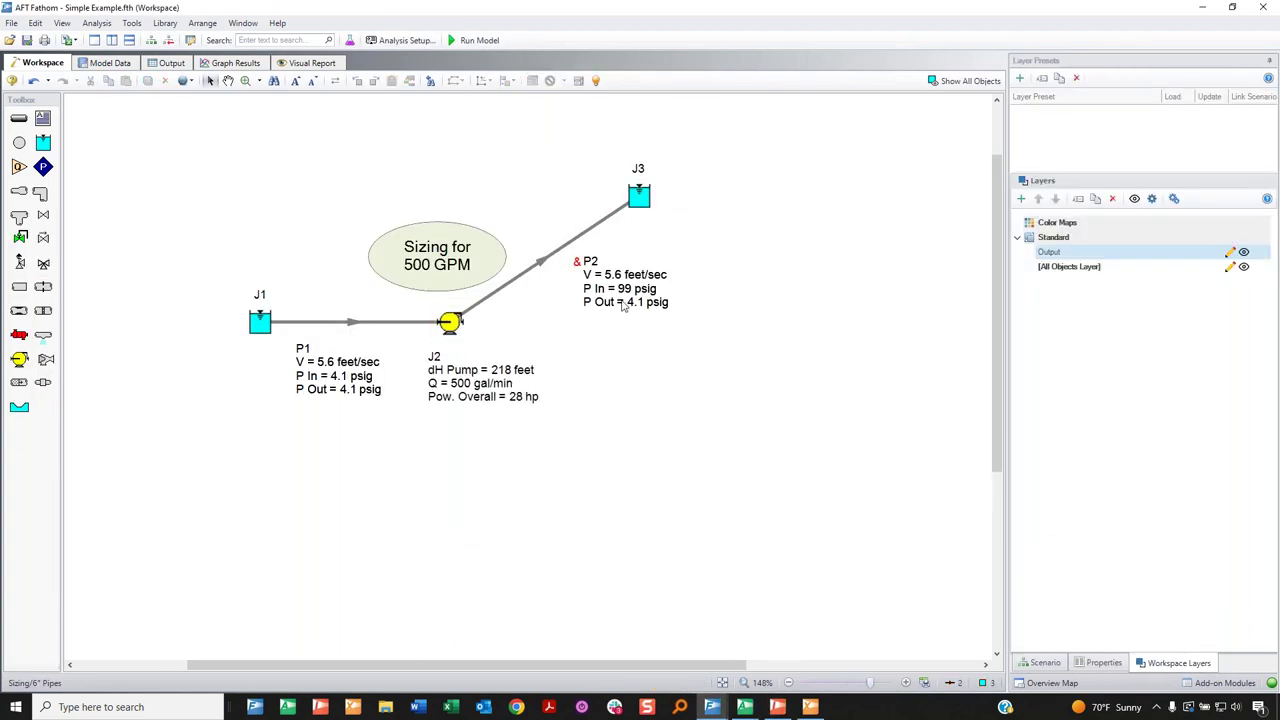
pyautogui.moveTo(620, 303); pyautogui.dragTo(612, 313)
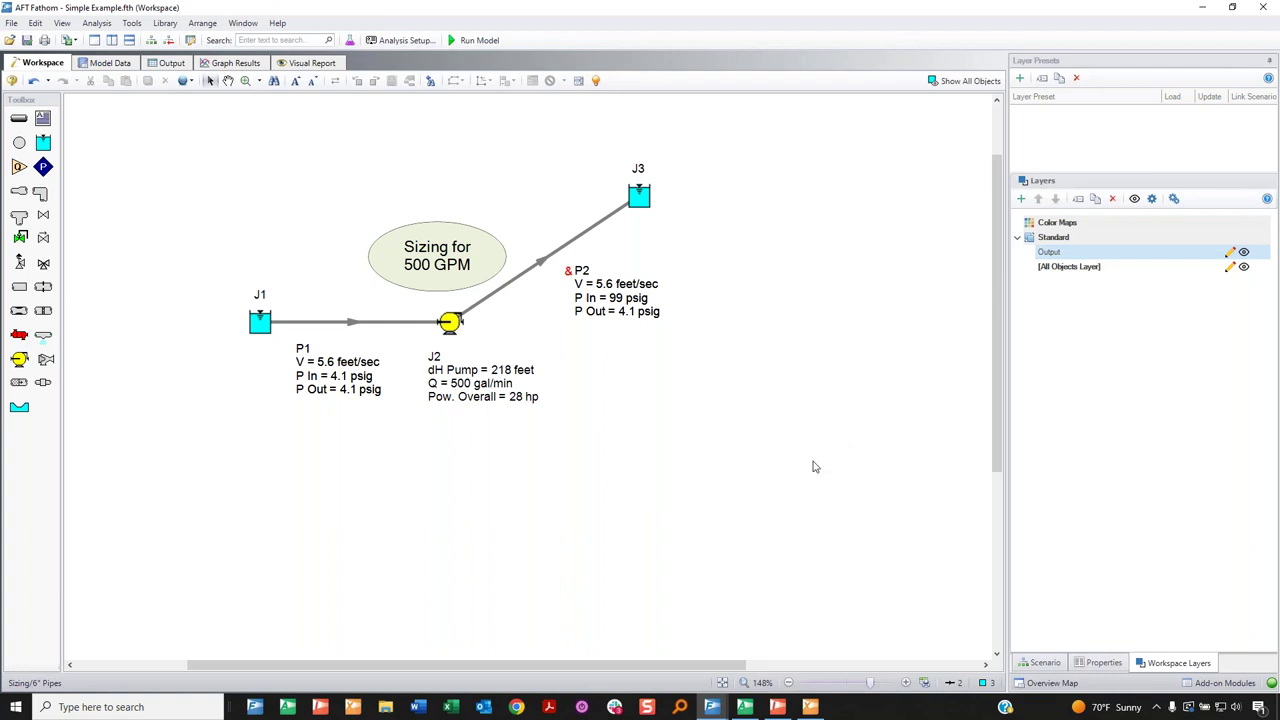
# Switch to the Firewater Example model and load its Original Supply Pressure - 40psig scenario.
pyautogui.moveTo(712, 707)
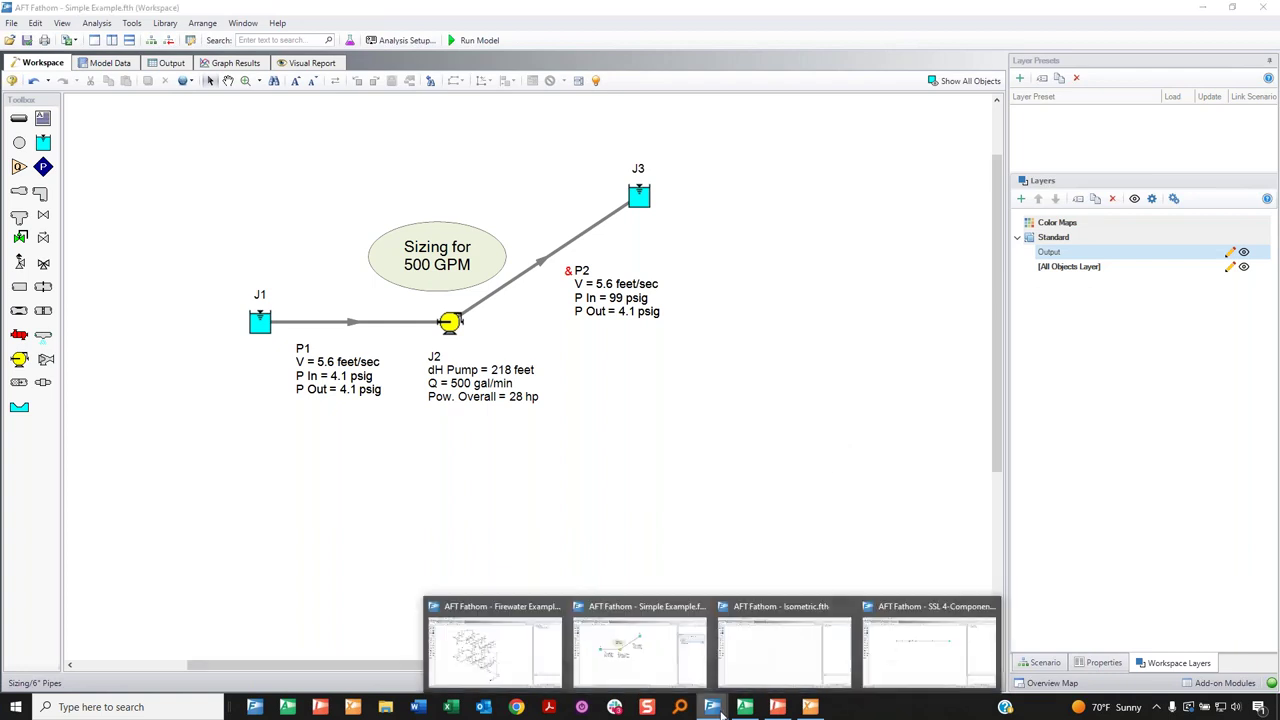
pyautogui.click(518, 650)
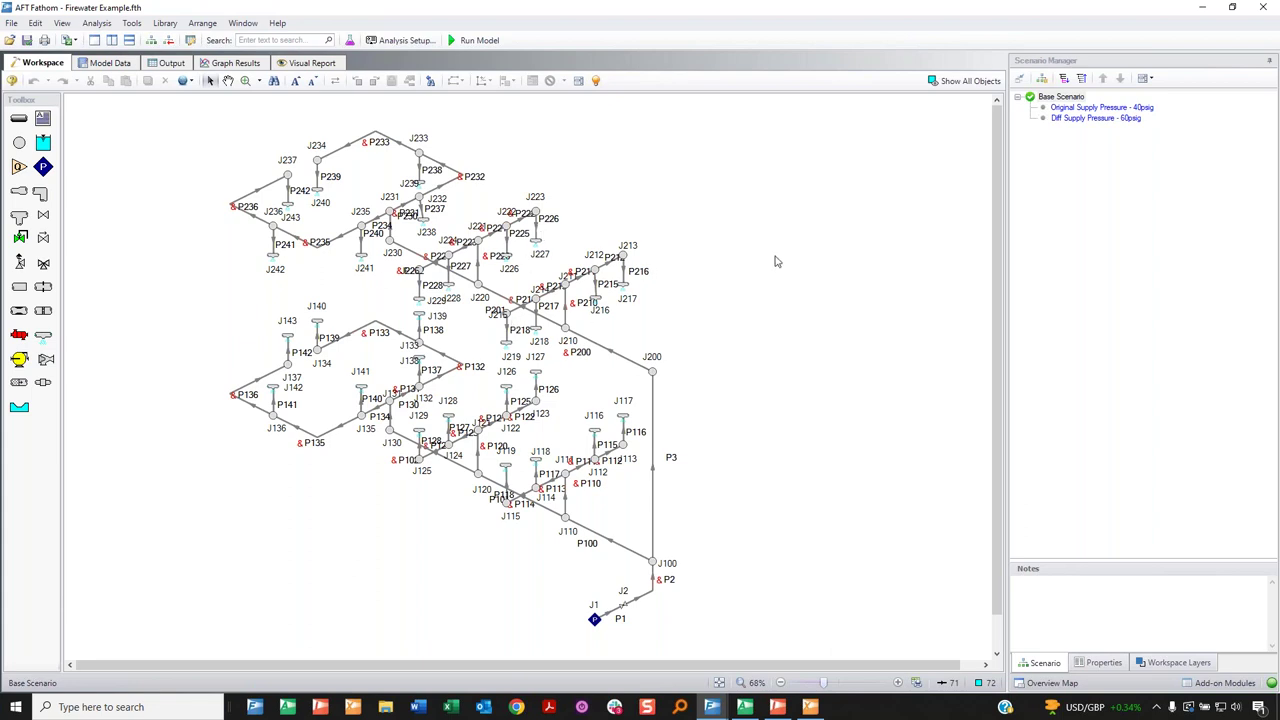
pyautogui.doubleClick(1101, 108)
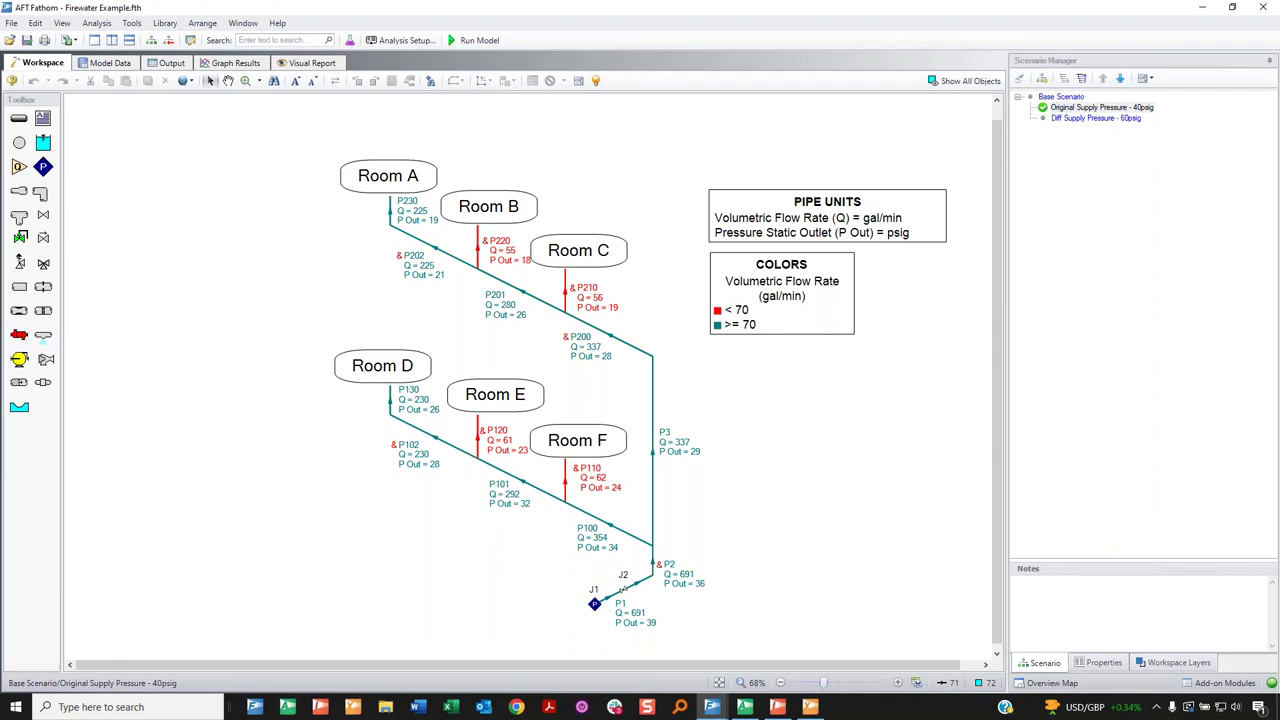
# Examine the firewater model's layer presets, color maps and standard layers, and return to the scenario list.
pyautogui.click(1150, 660)
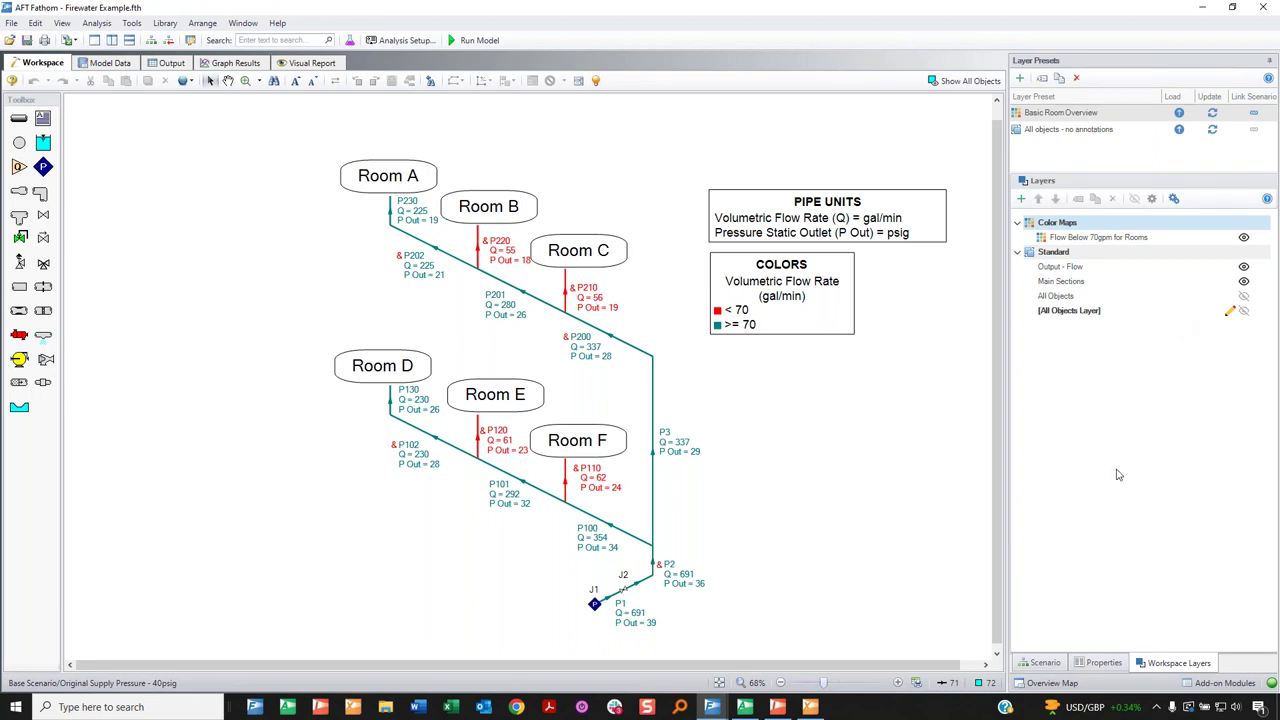
pyautogui.click(1254, 116)
pyautogui.click(604, 298)
pyautogui.press('Escape')
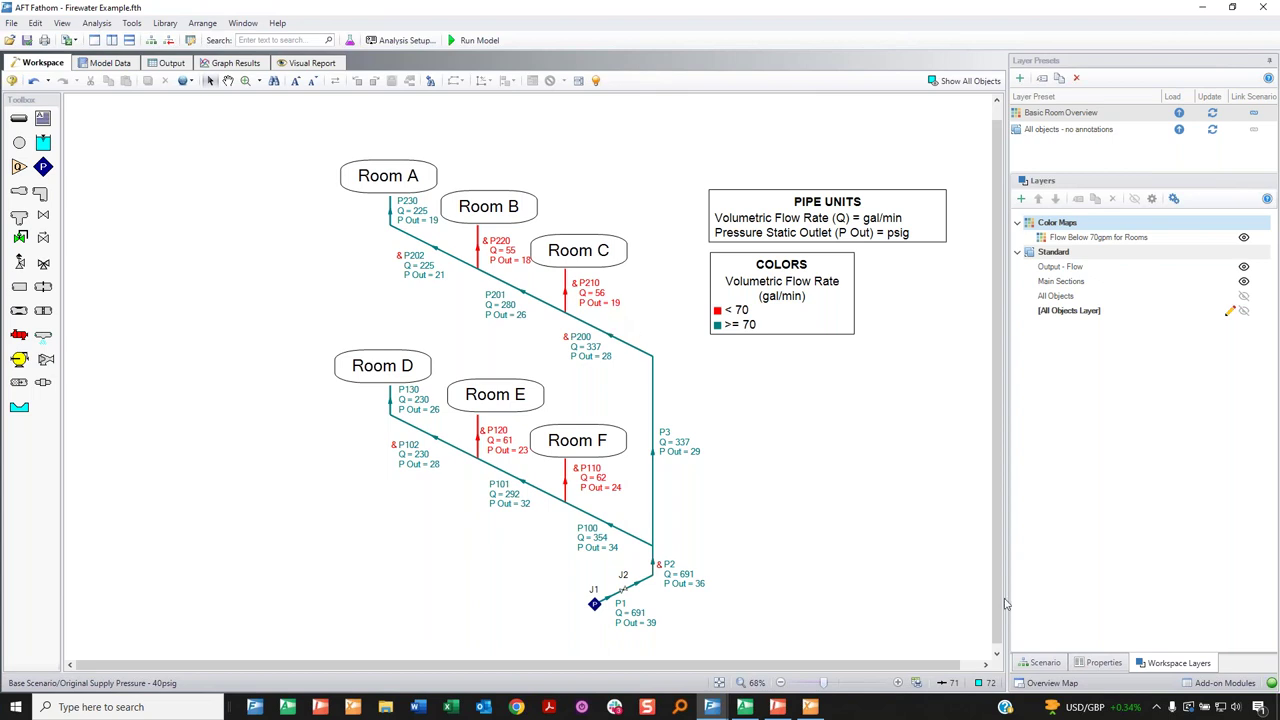
pyautogui.click(1046, 665)
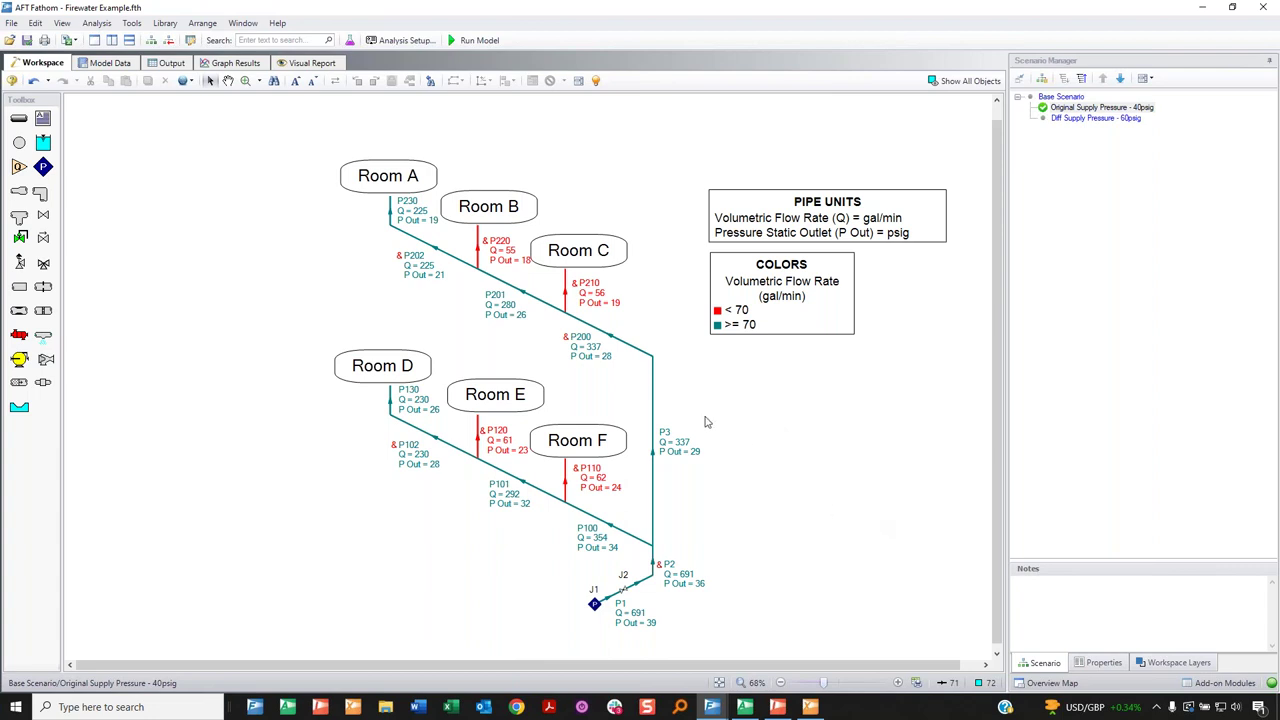
pyautogui.moveTo(924, 663)
pyautogui.mouseDown()
pyautogui.moveTo(886, 696)
pyautogui.moveTo(926, 710)
pyautogui.moveTo(948, 676)
pyautogui.moveTo(910, 660)
pyautogui.mouseUp()
pyautogui.moveTo(895, 598)
pyautogui.mouseDown()
pyautogui.moveTo(907, 655)
pyautogui.moveTo(918, 640)
pyautogui.mouseUp()
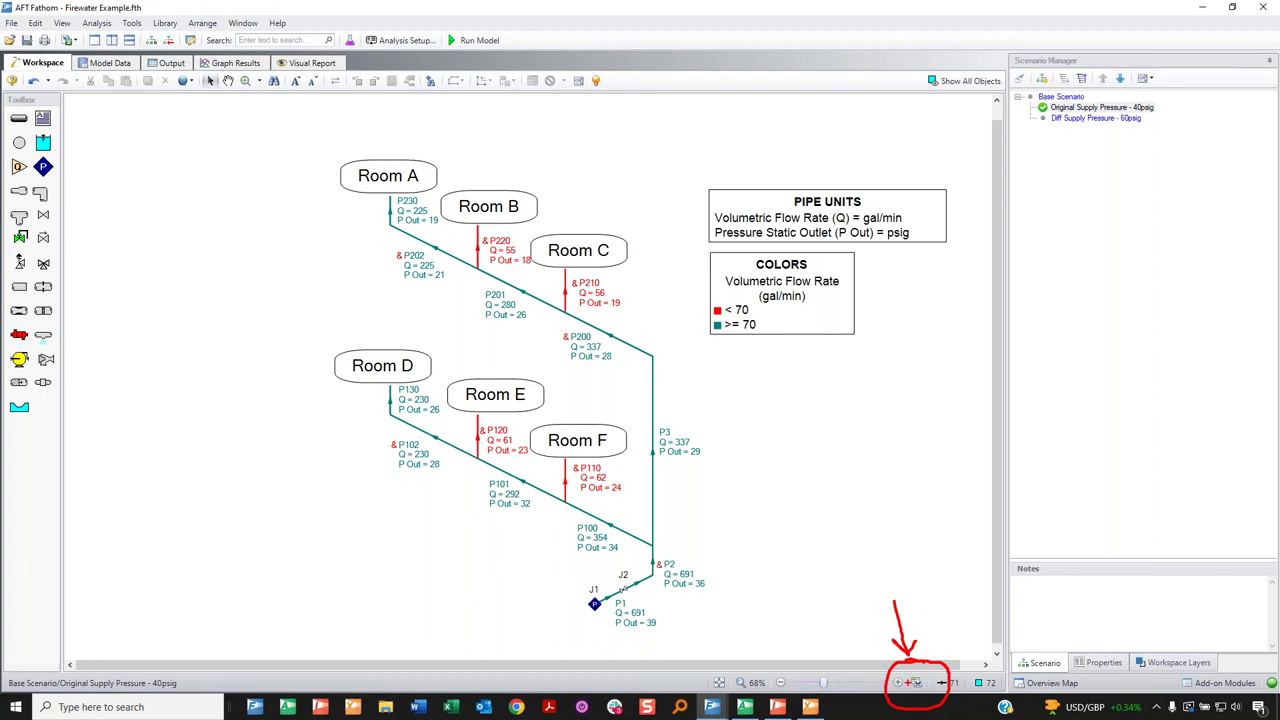
# Turn on page borders in the printer page layout so the print pages show on the workspace.
pyautogui.press('Escape')
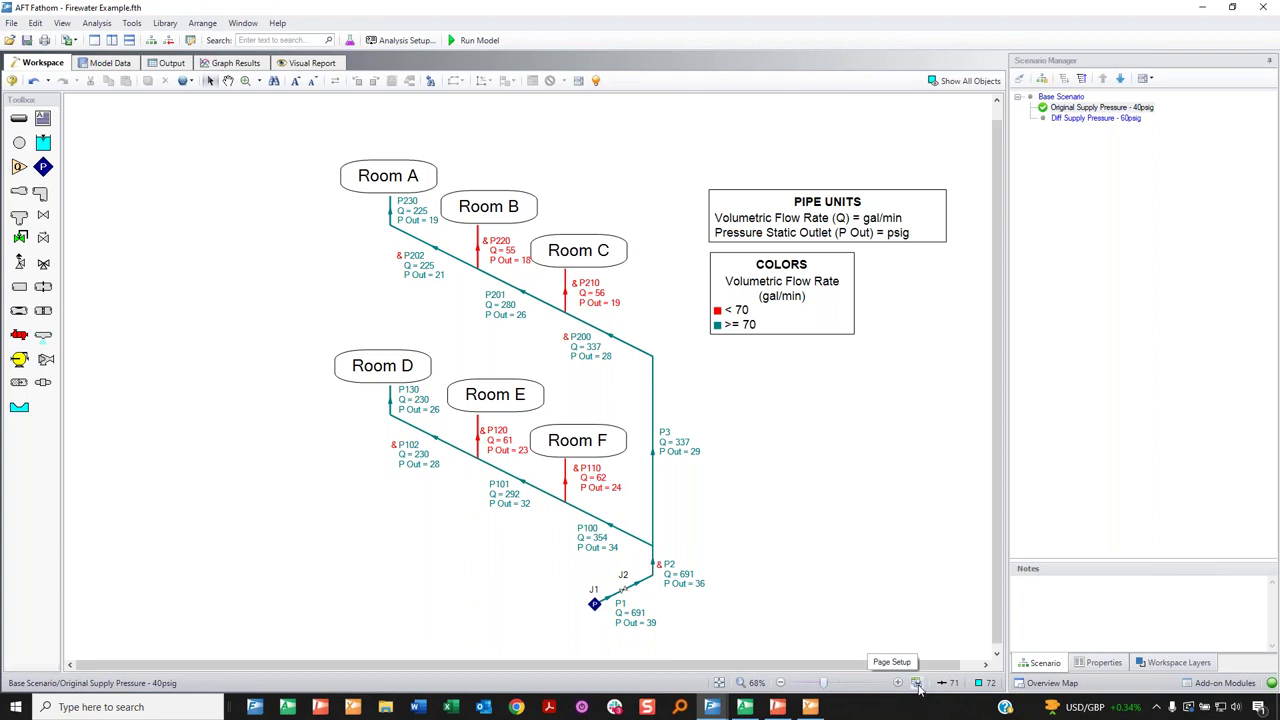
pyautogui.click(917, 684)
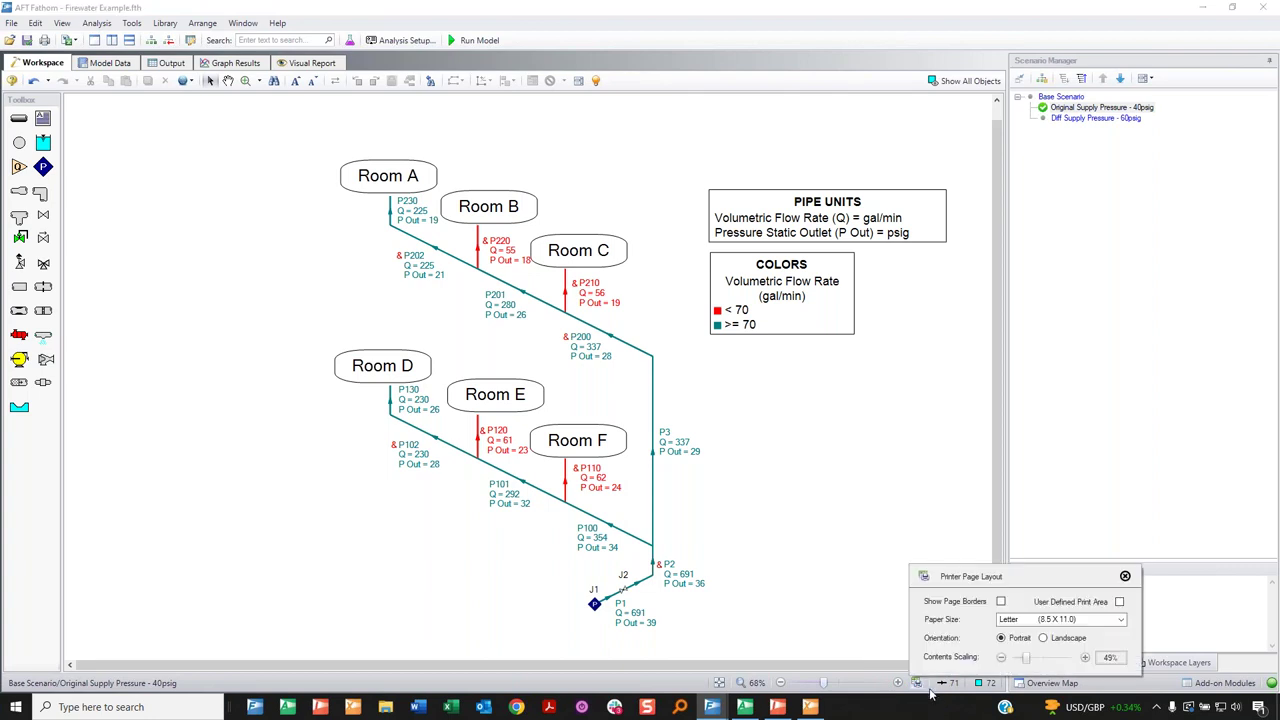
pyautogui.click(1001, 602)
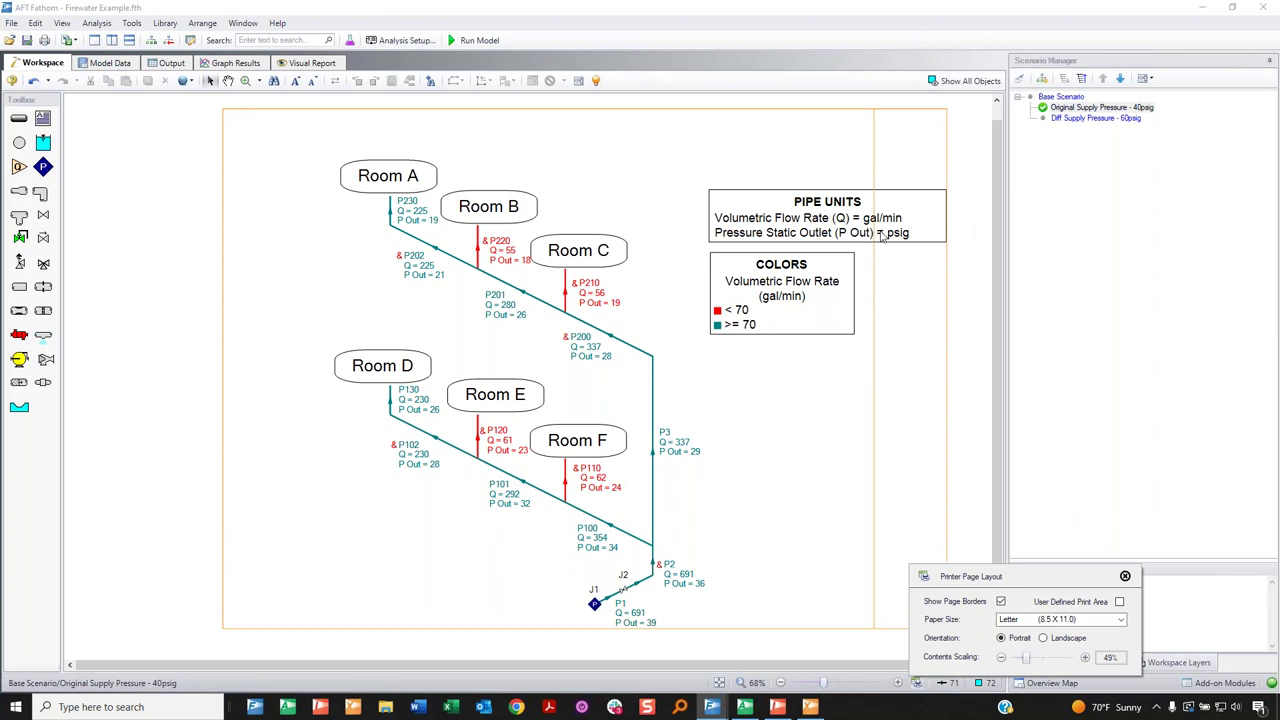
pyautogui.click(1125, 576)
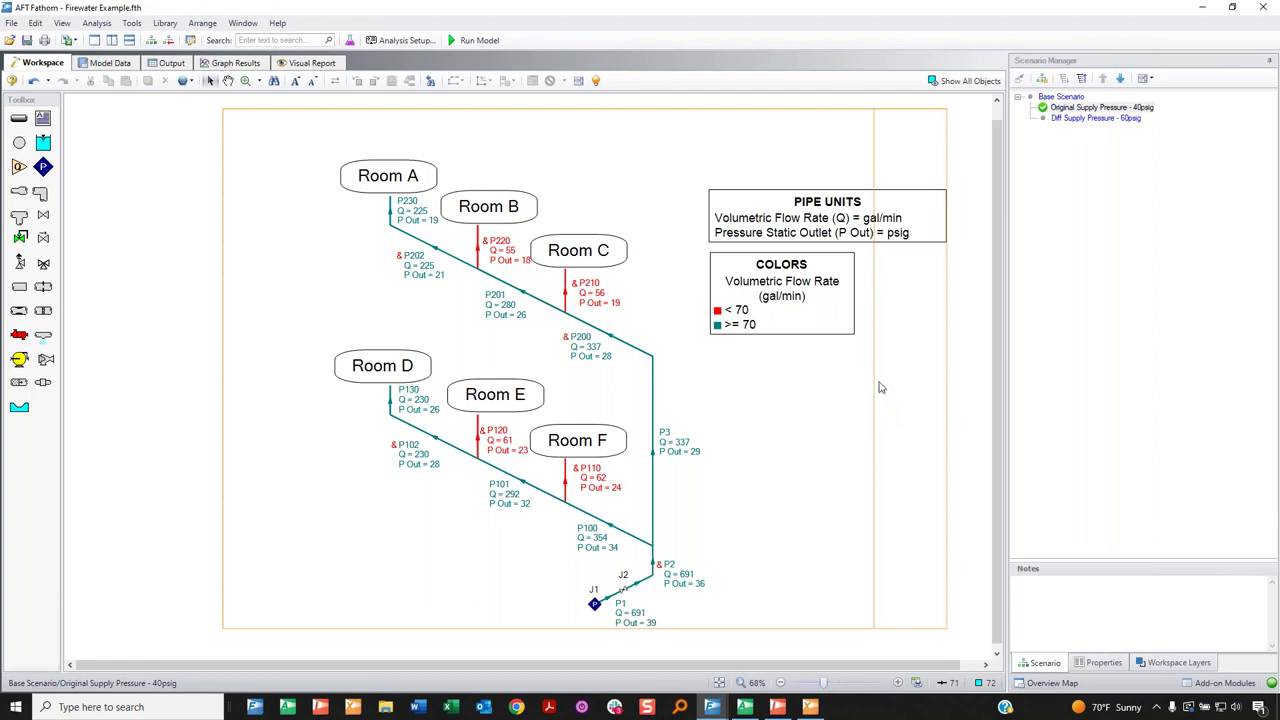
# Check both pages of the portrait print preview to see how the model splits, and close the preview.
pyautogui.click(45, 42)
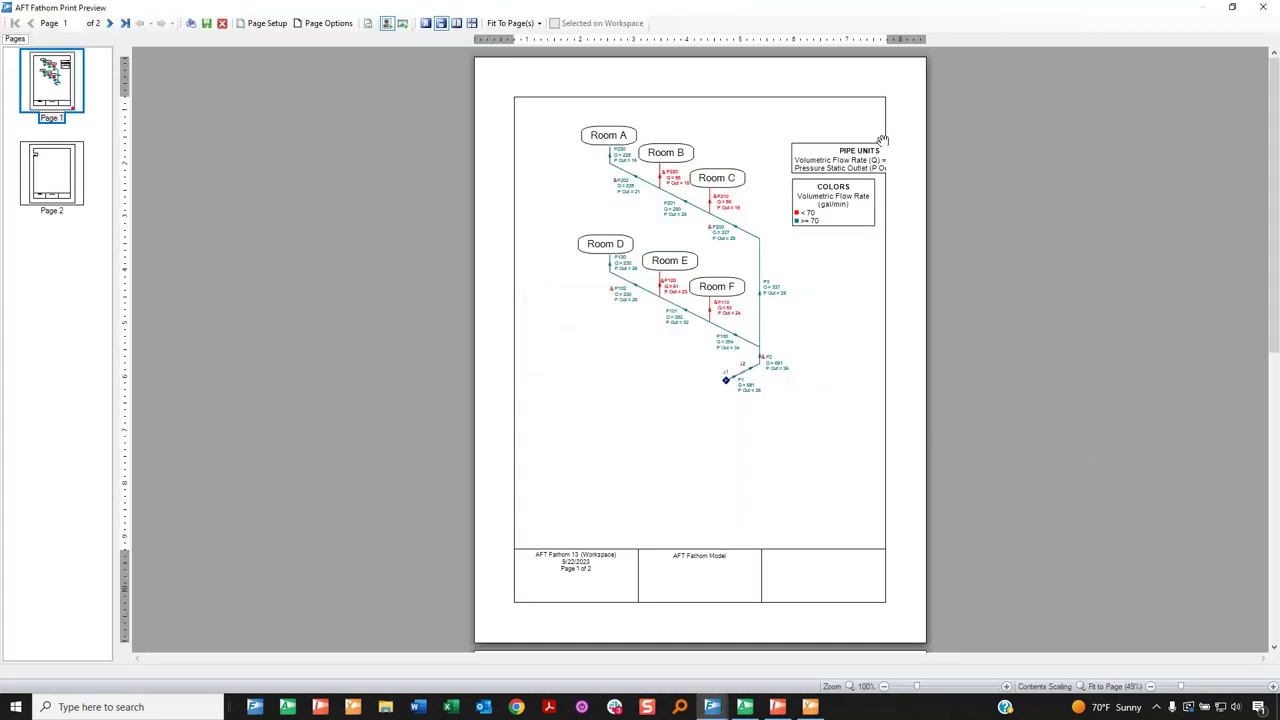
pyautogui.click(55, 170)
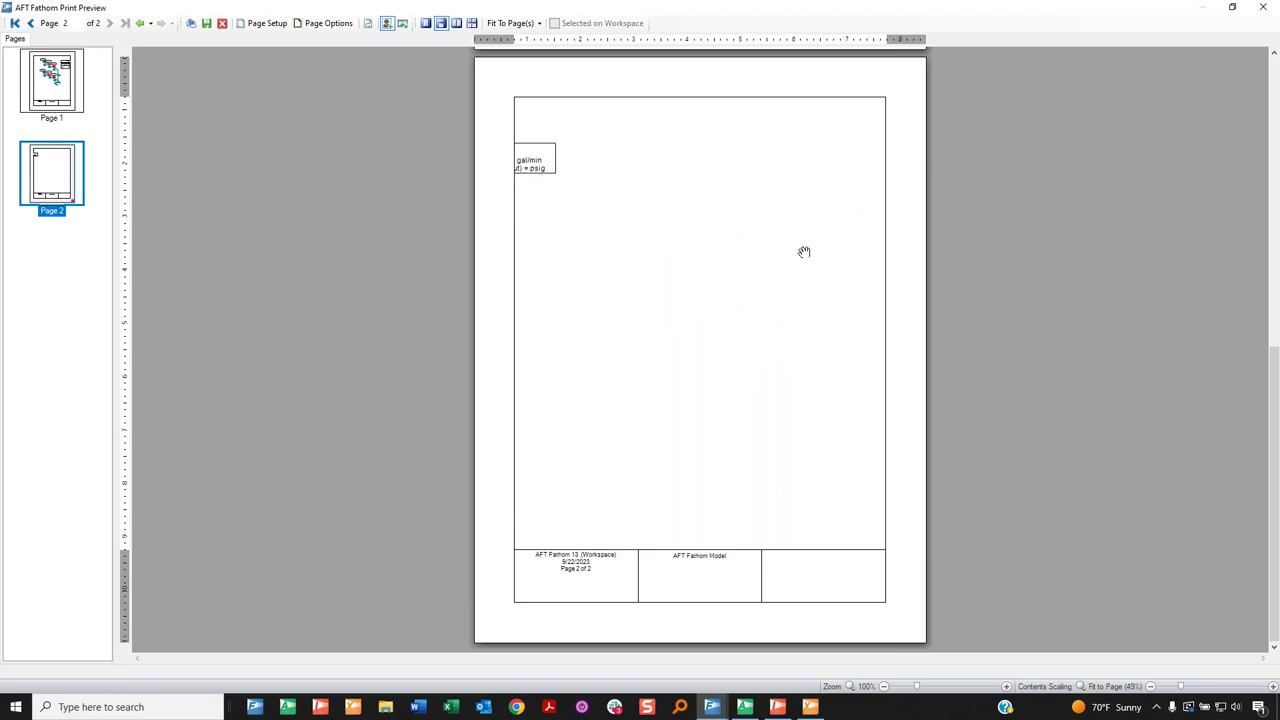
pyautogui.click(65, 105)
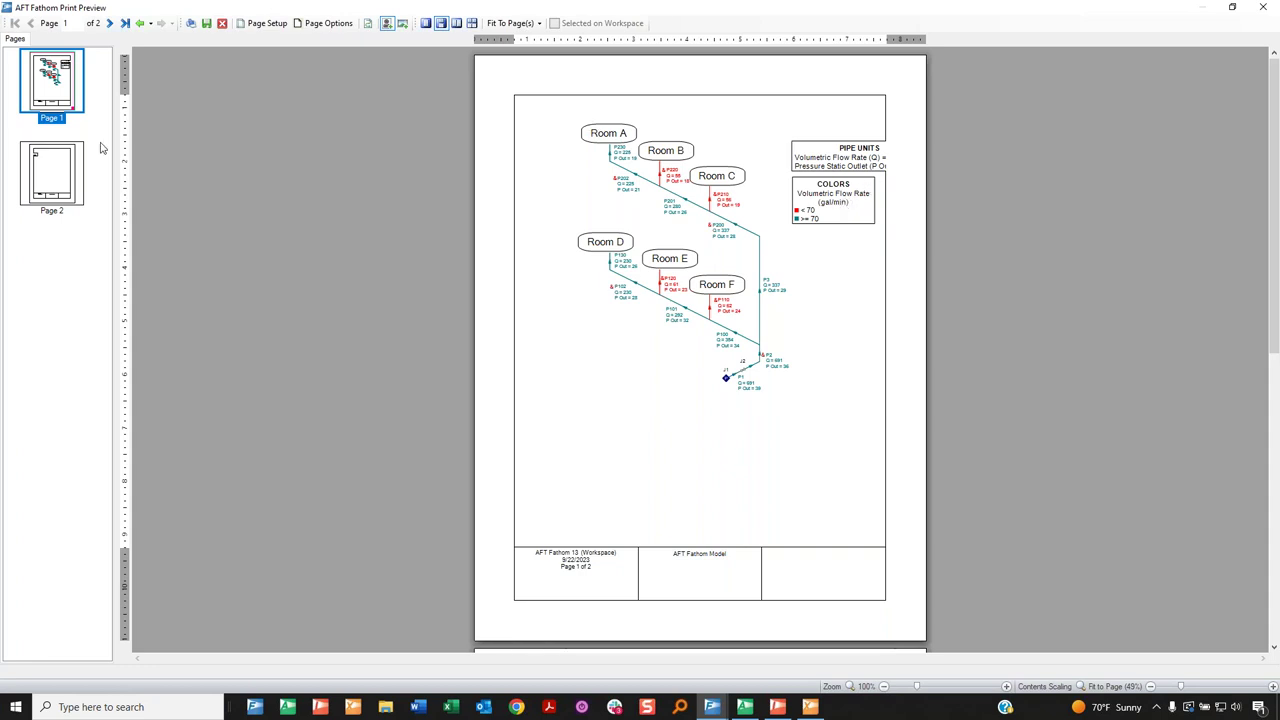
pyautogui.click(222, 23)
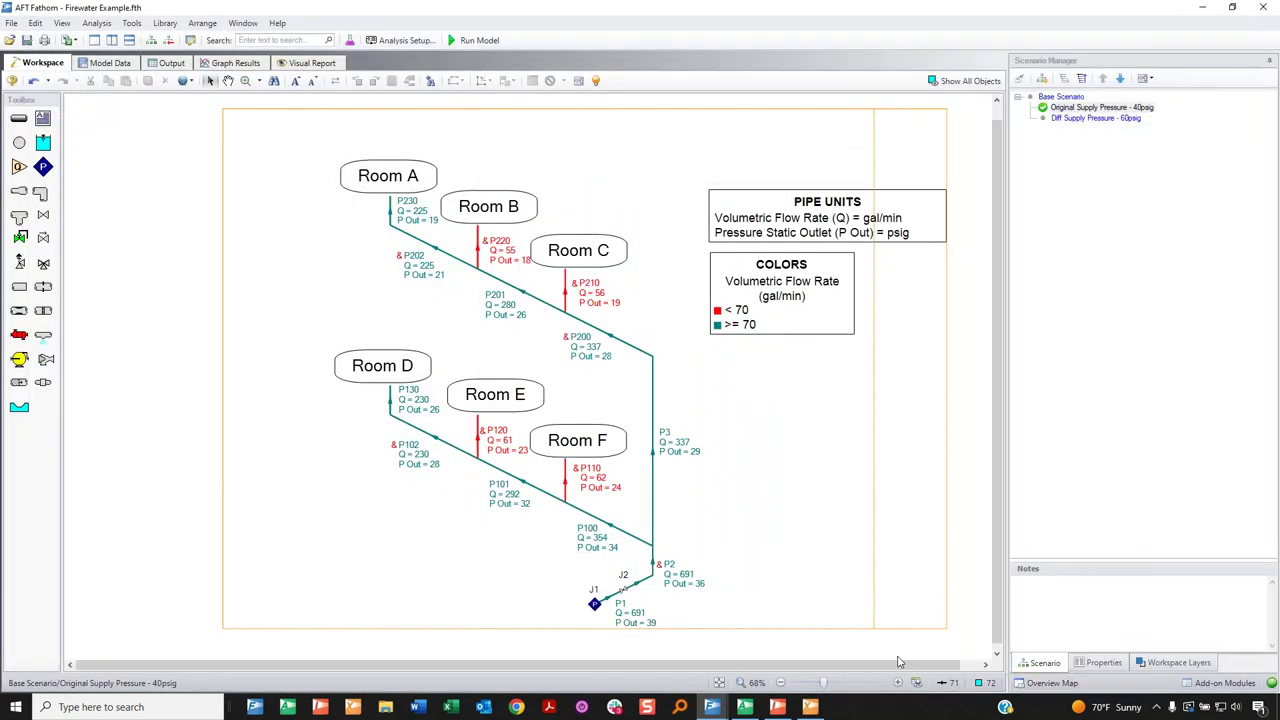
# Set the printer page orientation to landscape, check the print preview and close it.
pyautogui.click(917, 683)
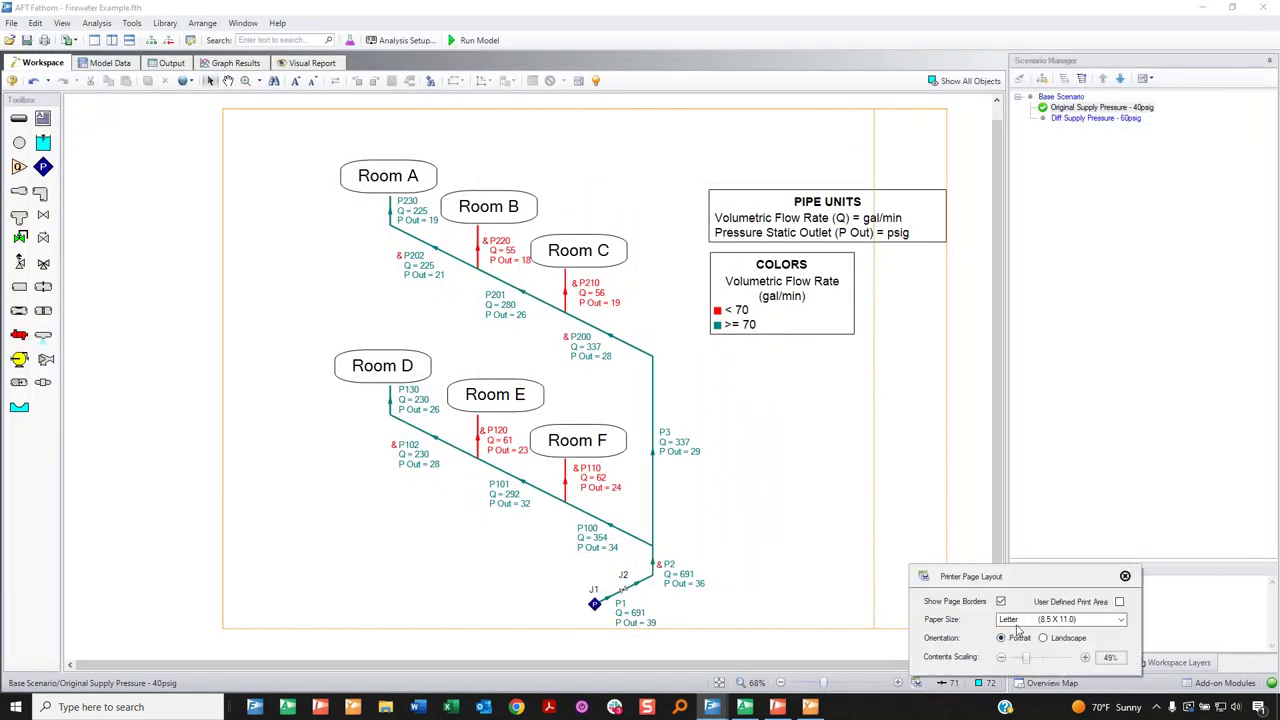
pyautogui.click(1066, 641)
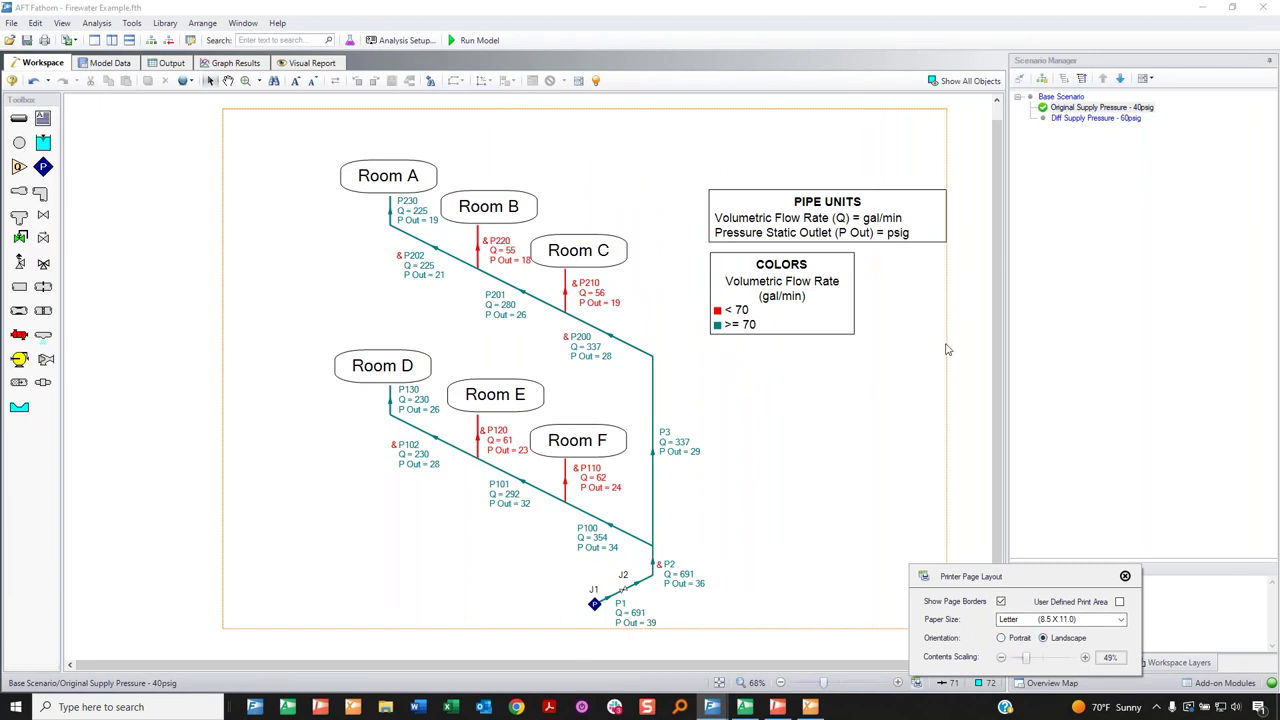
pyautogui.click(1125, 576)
pyautogui.click(45, 41)
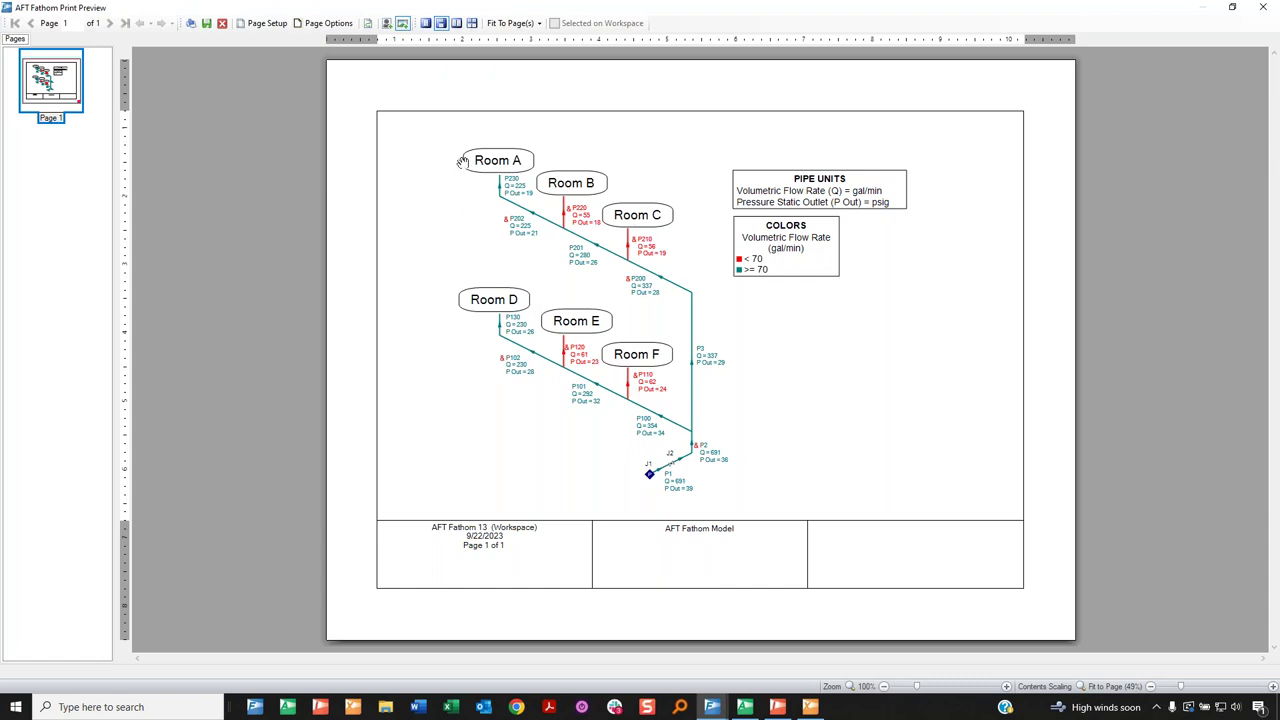
pyautogui.click(222, 23)
# Set the page orientation back to portrait and the contents scaling to 200%.
pyautogui.click(918, 683)
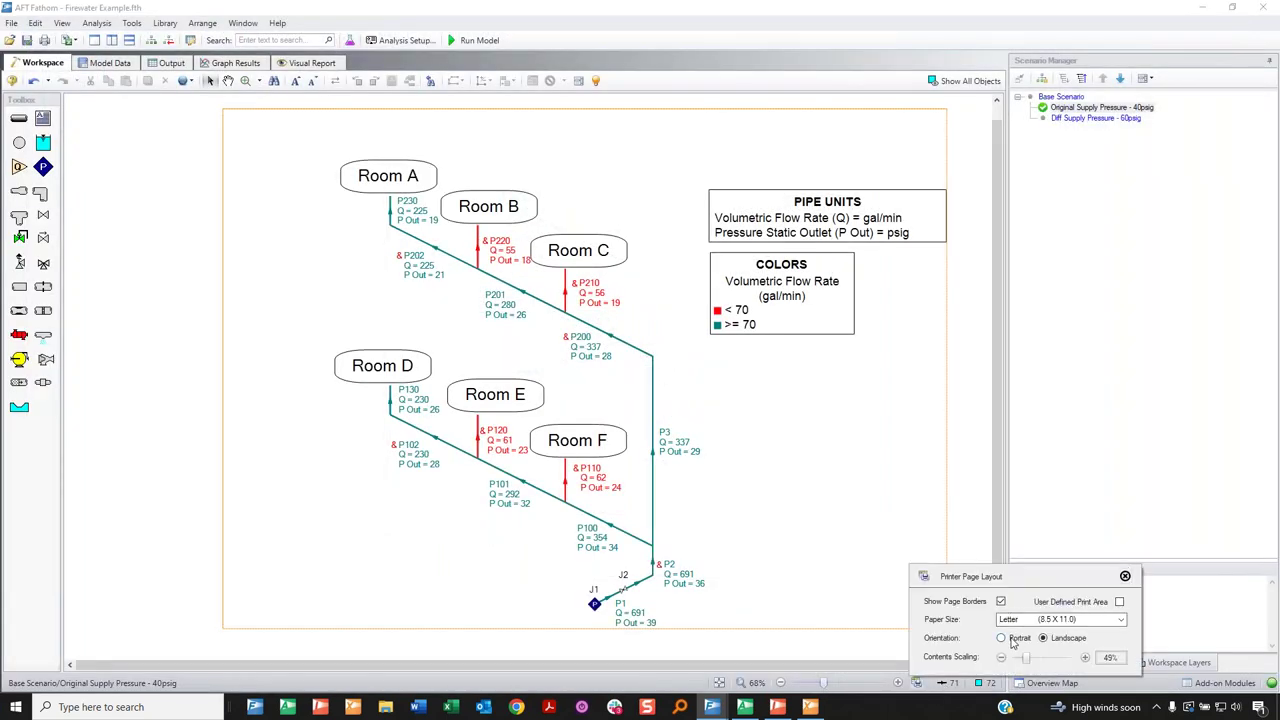
pyautogui.click(1002, 638)
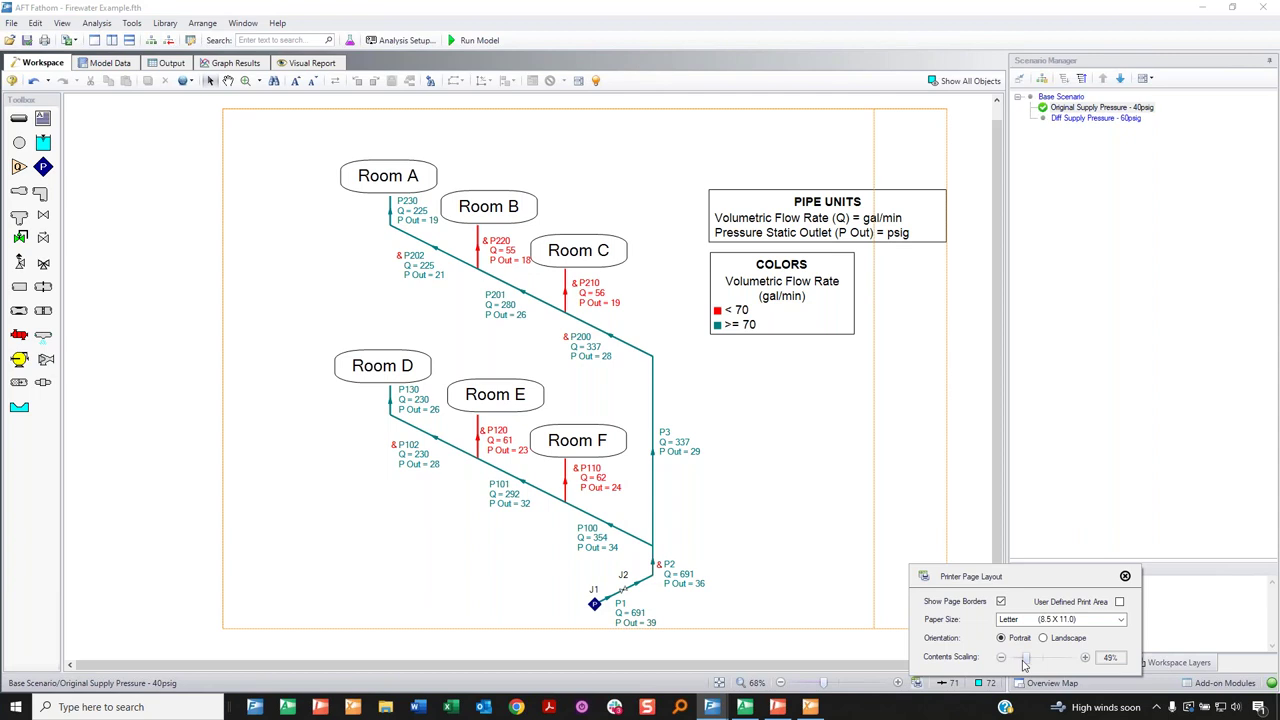
pyautogui.moveTo(1025, 663); pyautogui.dragTo(1059, 663)
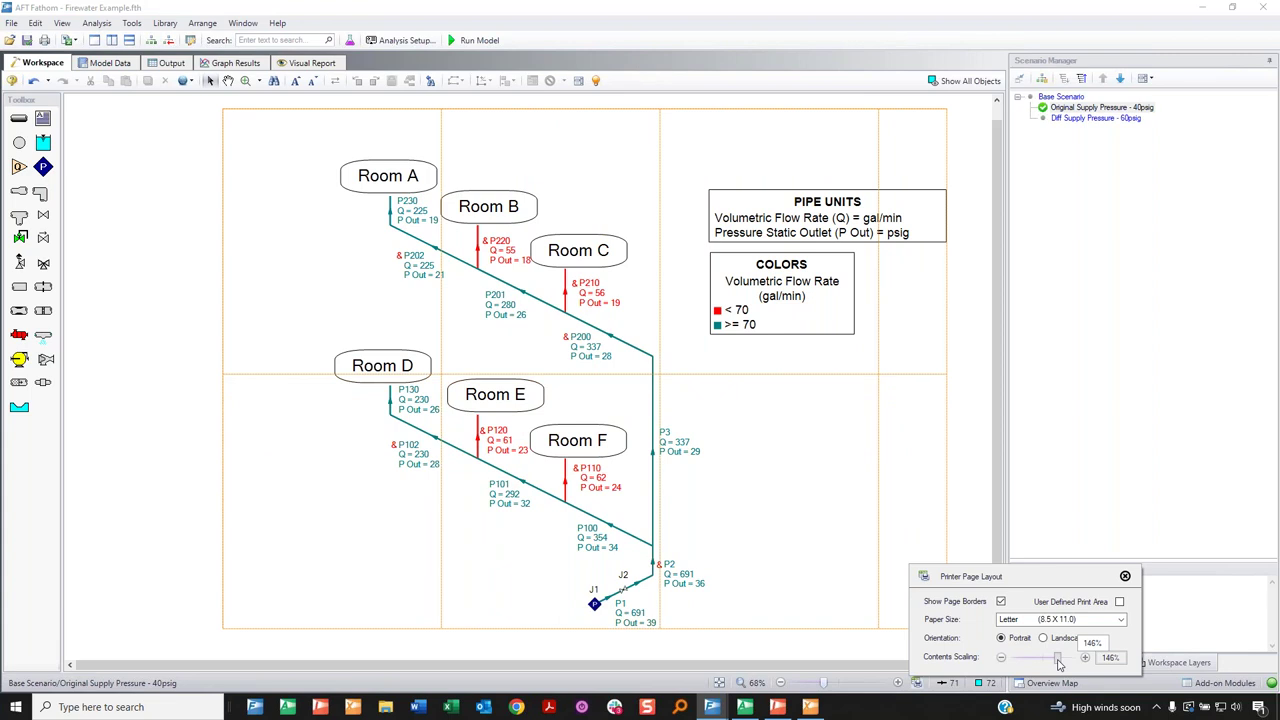
pyautogui.moveTo(1059, 663); pyautogui.dragTo(1060, 664)
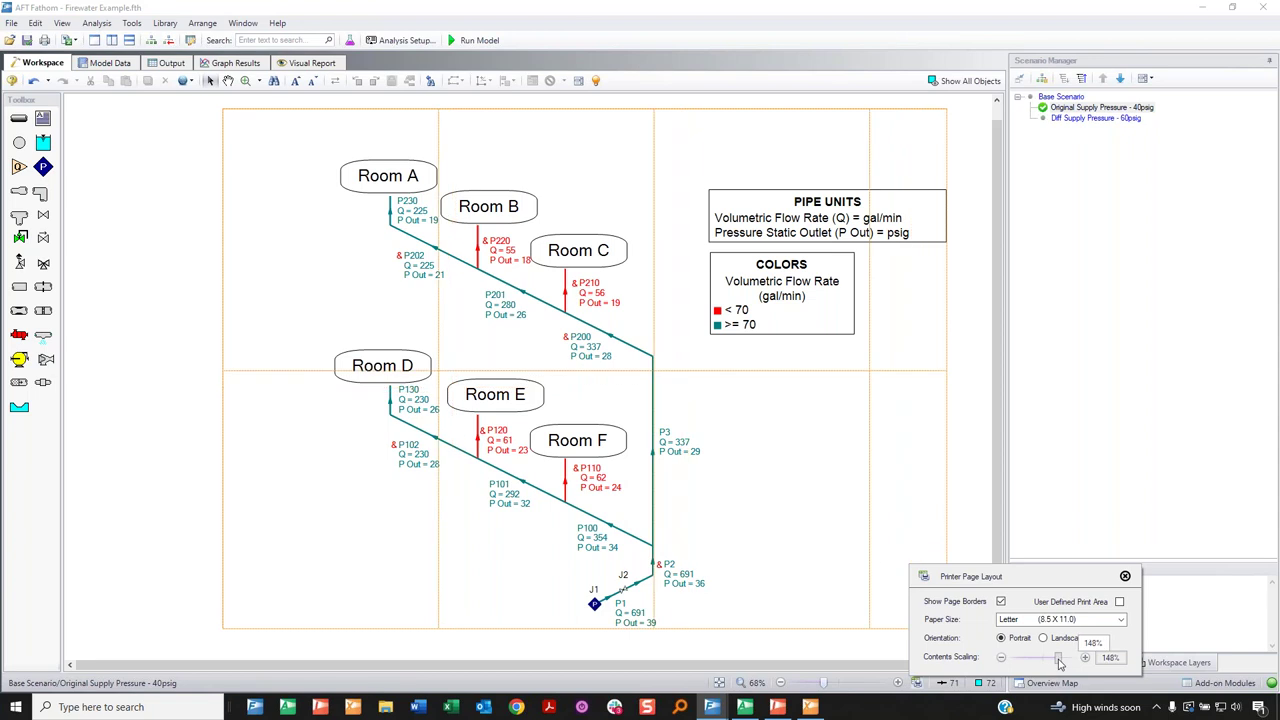
pyautogui.moveTo(1060, 663); pyautogui.dragTo(1081, 663)
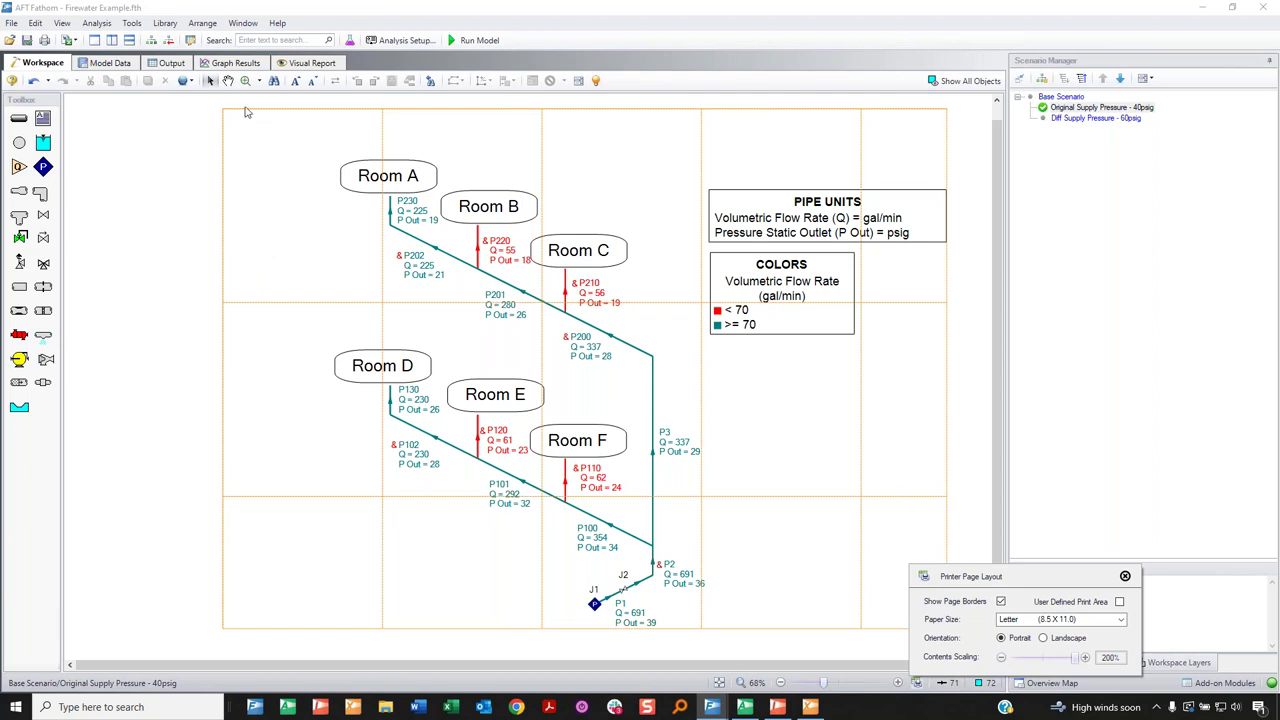
pyautogui.click(1125, 576)
# Compare the print page extents with the All Objects layer shown and hidden, leaving that layer hidden.
pyautogui.click(1150, 665)
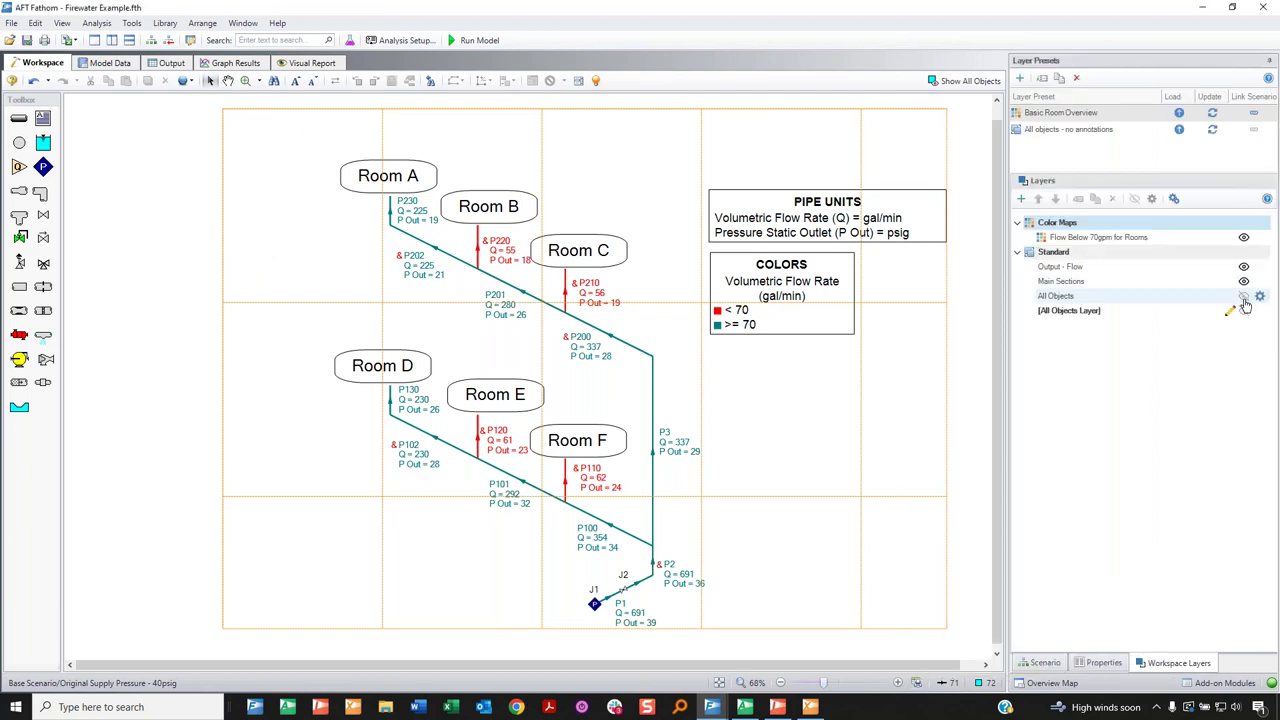
pyautogui.click(1243, 297)
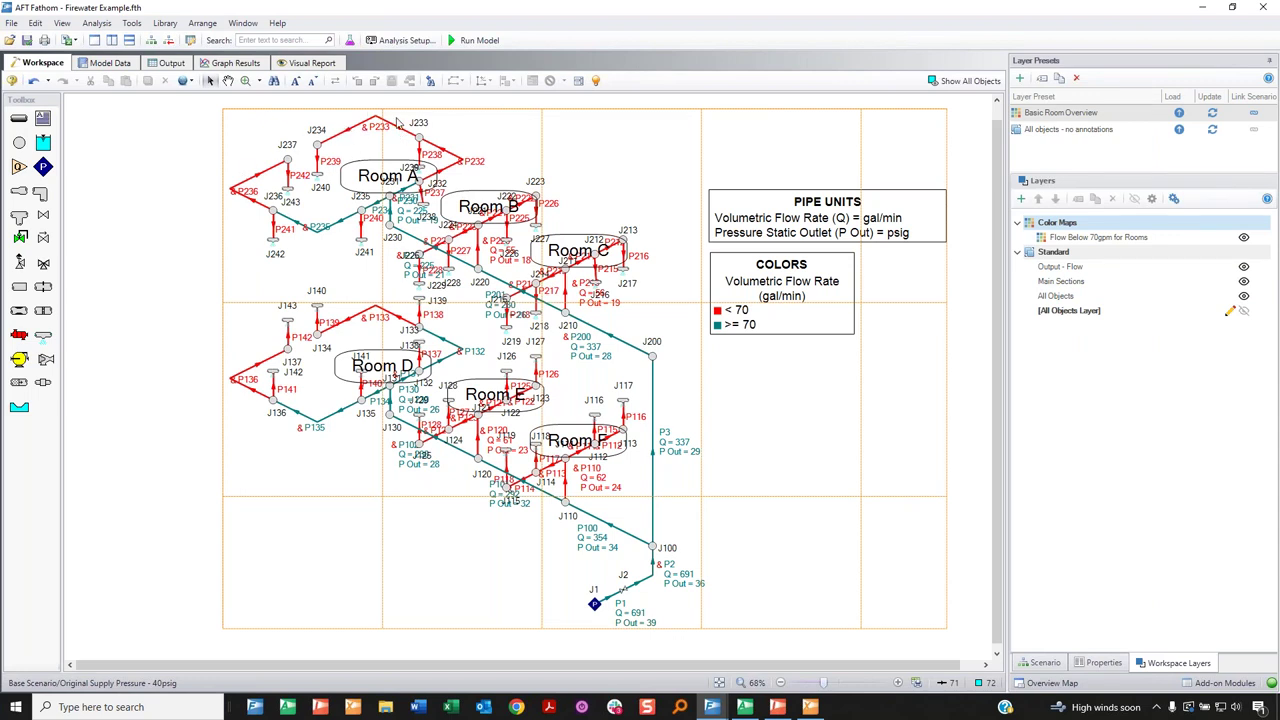
pyautogui.click(1243, 297)
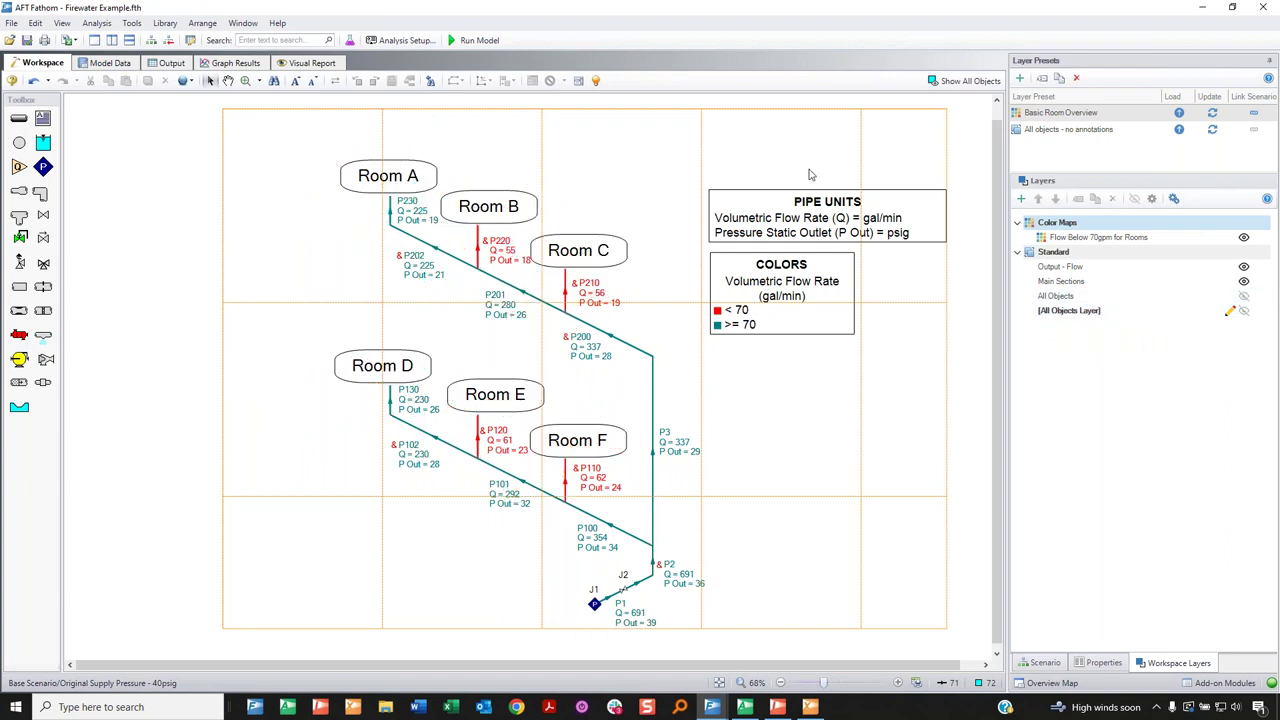
pyautogui.click(1243, 296)
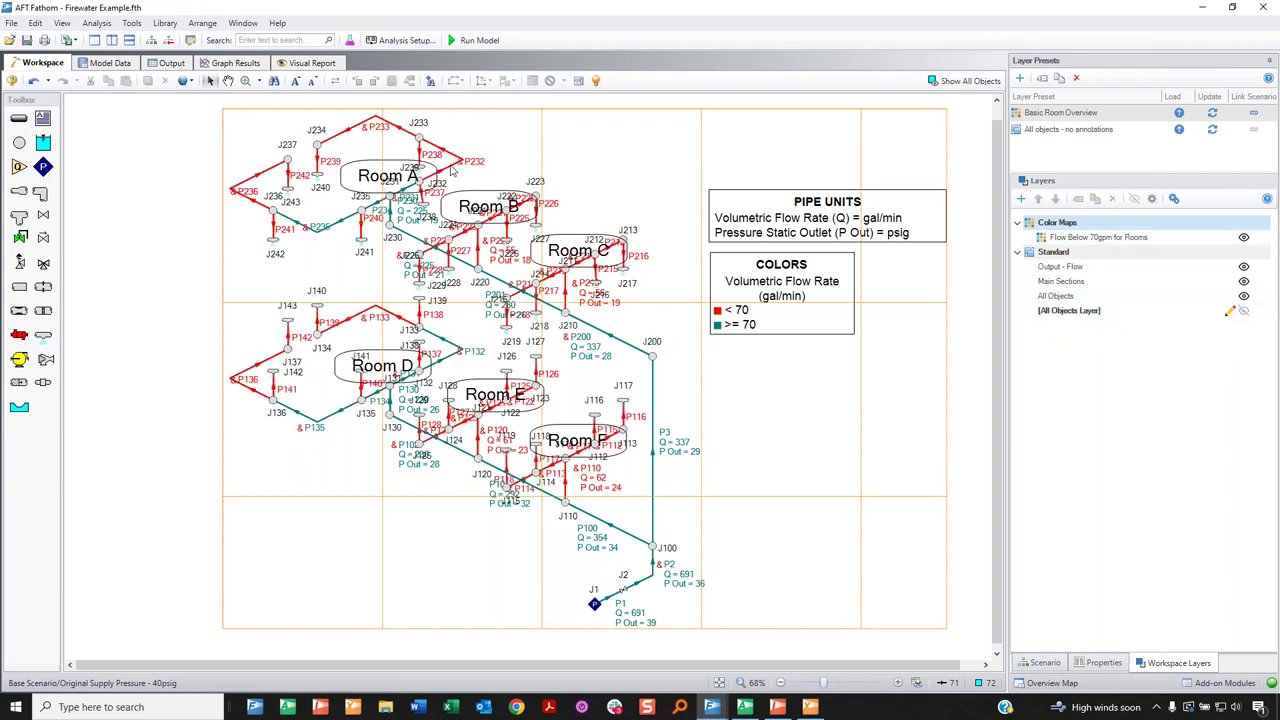
pyautogui.click(1243, 296)
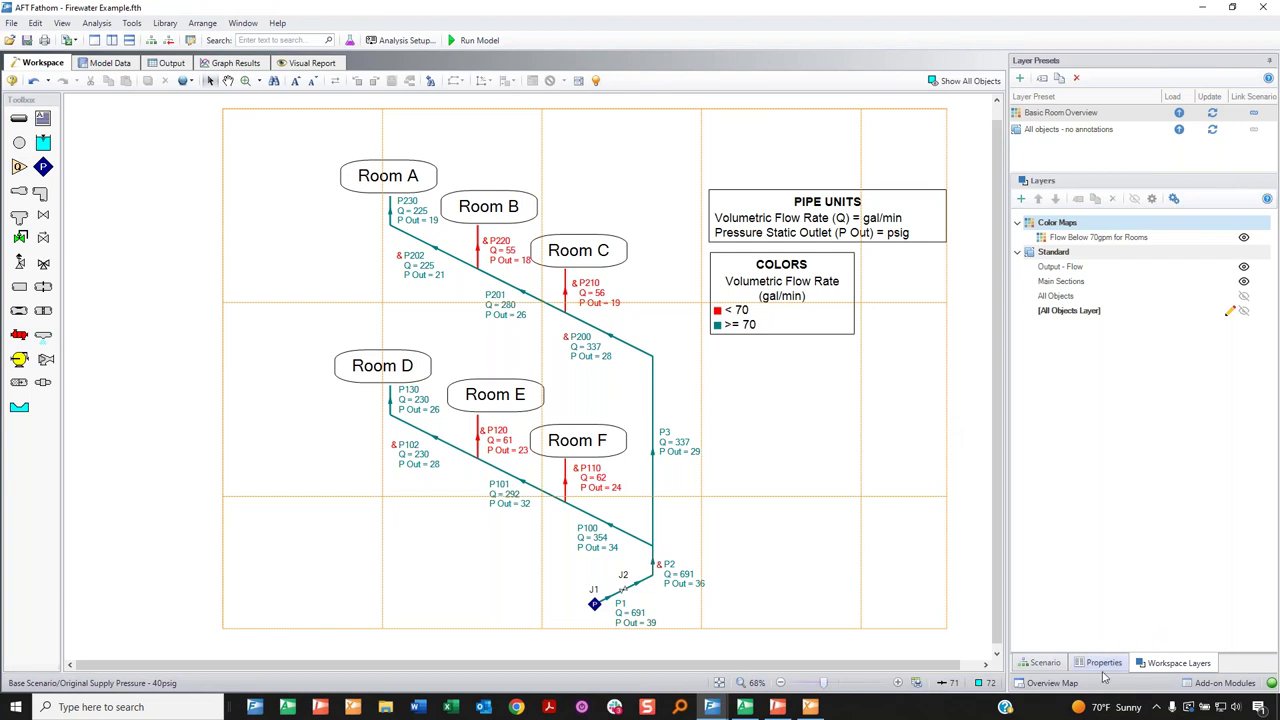
# Reduce the contents scaling to 41%, check the print preview and close it.
pyautogui.click(915, 683)
pyautogui.moveTo(1062, 661); pyautogui.dragTo(1026, 662)
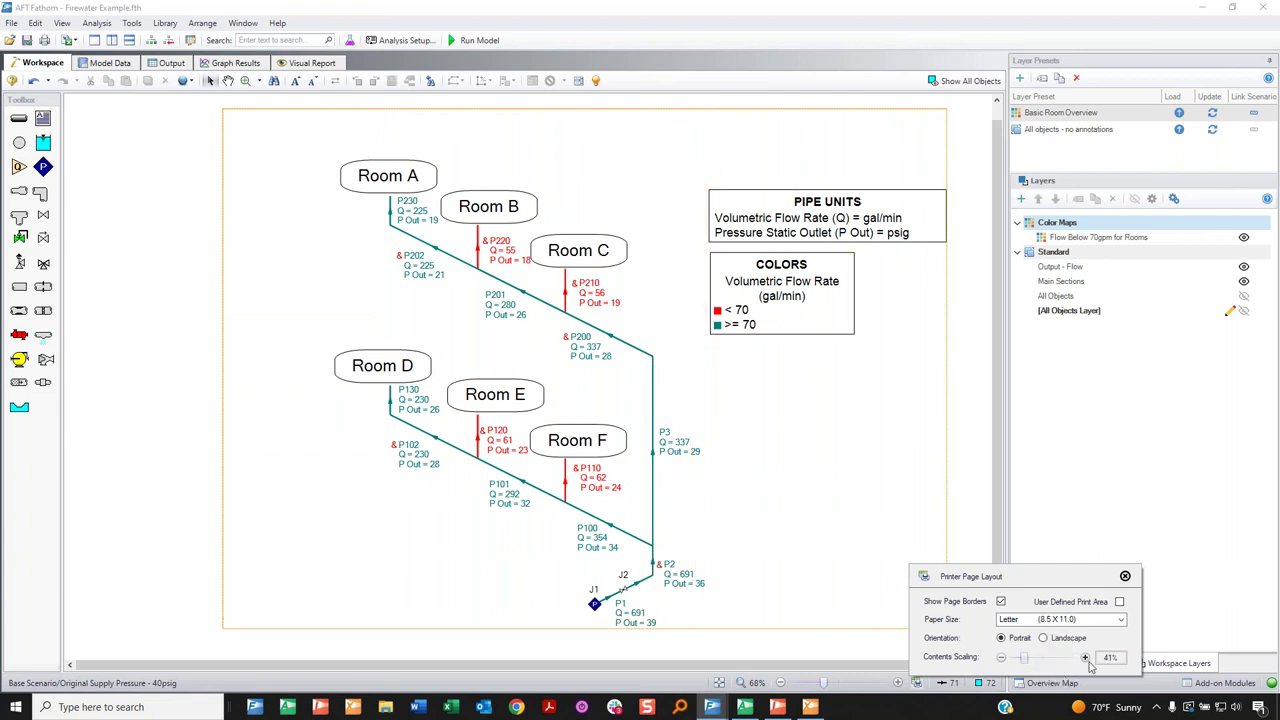
pyautogui.press('Escape')
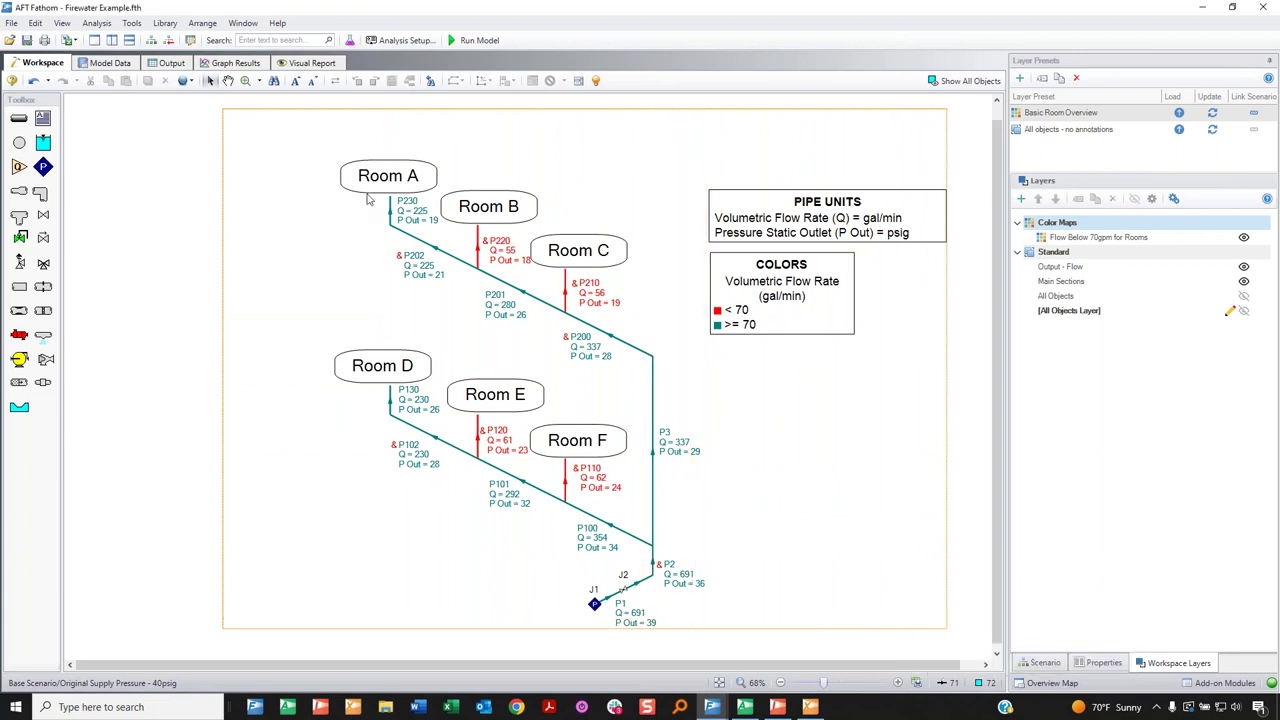
pyautogui.click(44, 42)
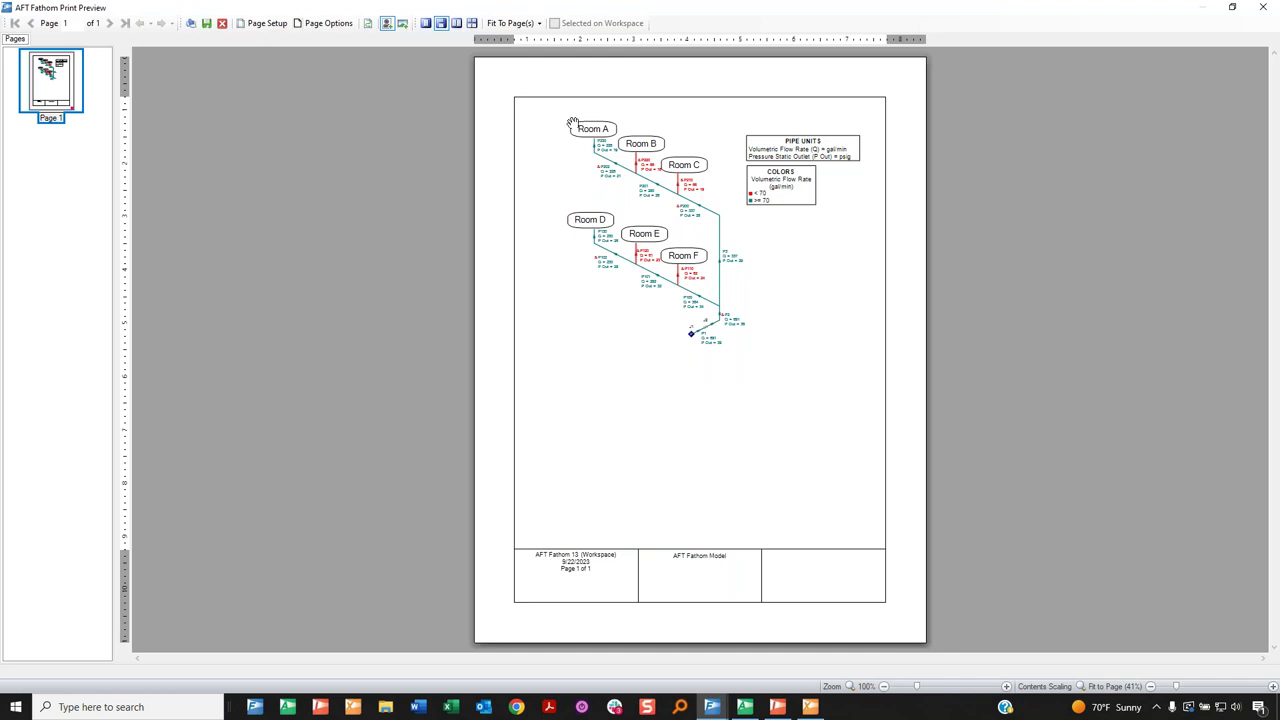
pyautogui.click(222, 24)
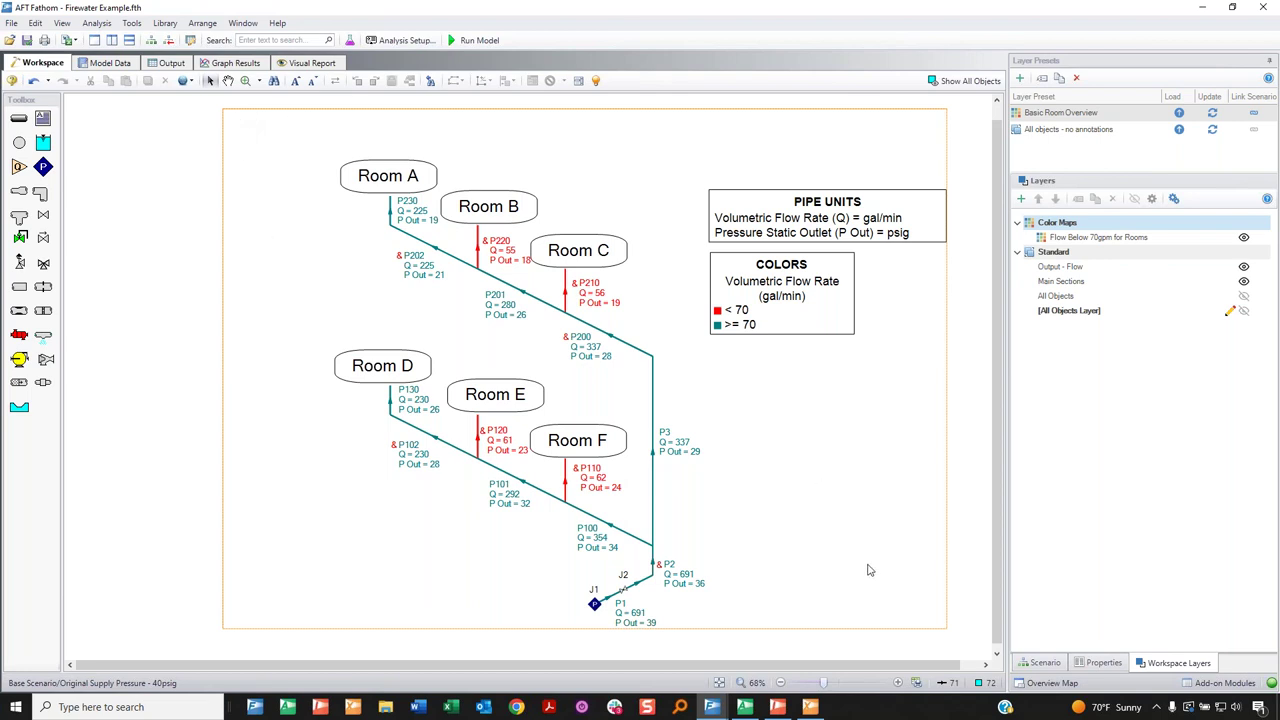
# Enable a user-defined print area, toggle the page borders off and on again, and close the page layout settings.
pyautogui.click(916, 683)
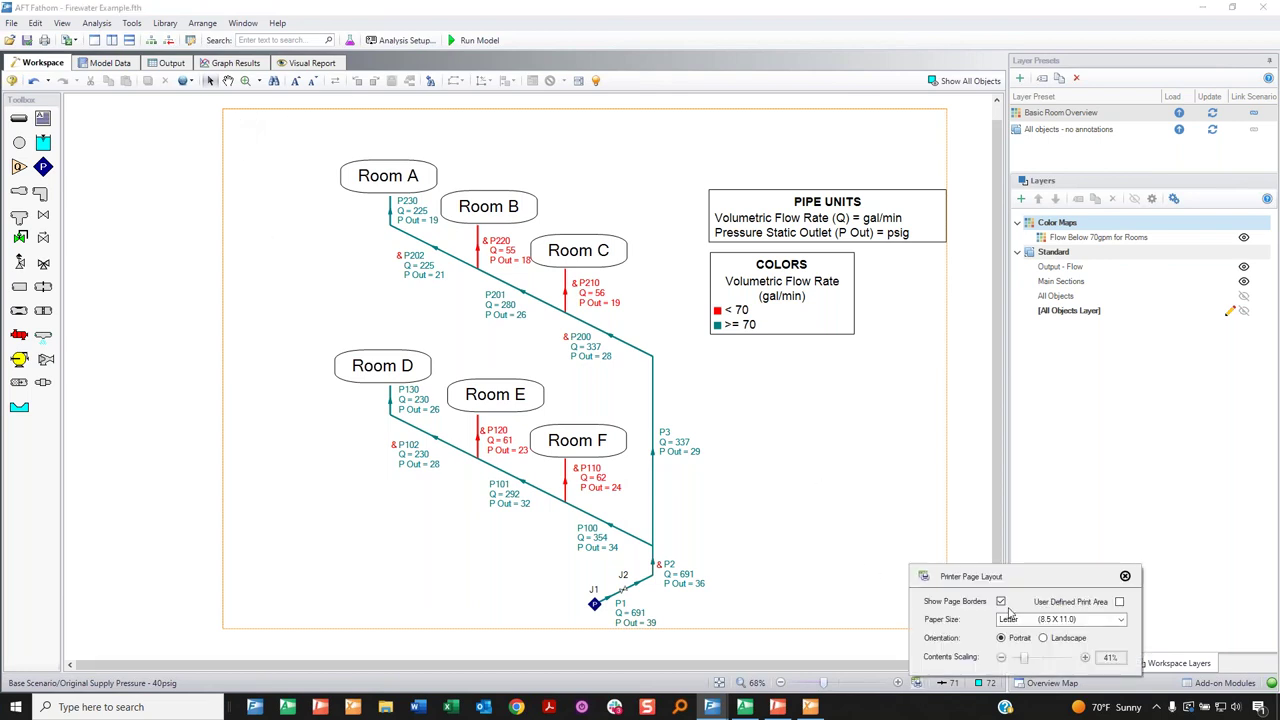
pyautogui.click(1119, 602)
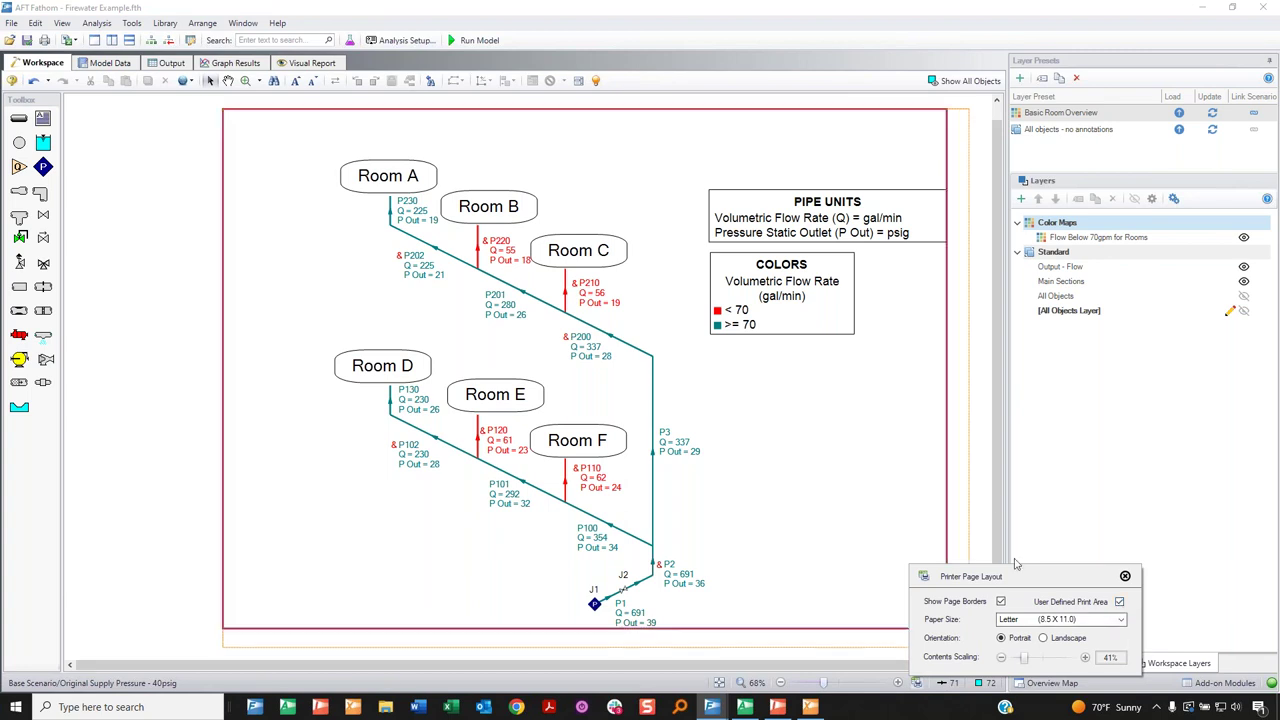
pyautogui.click(1001, 601)
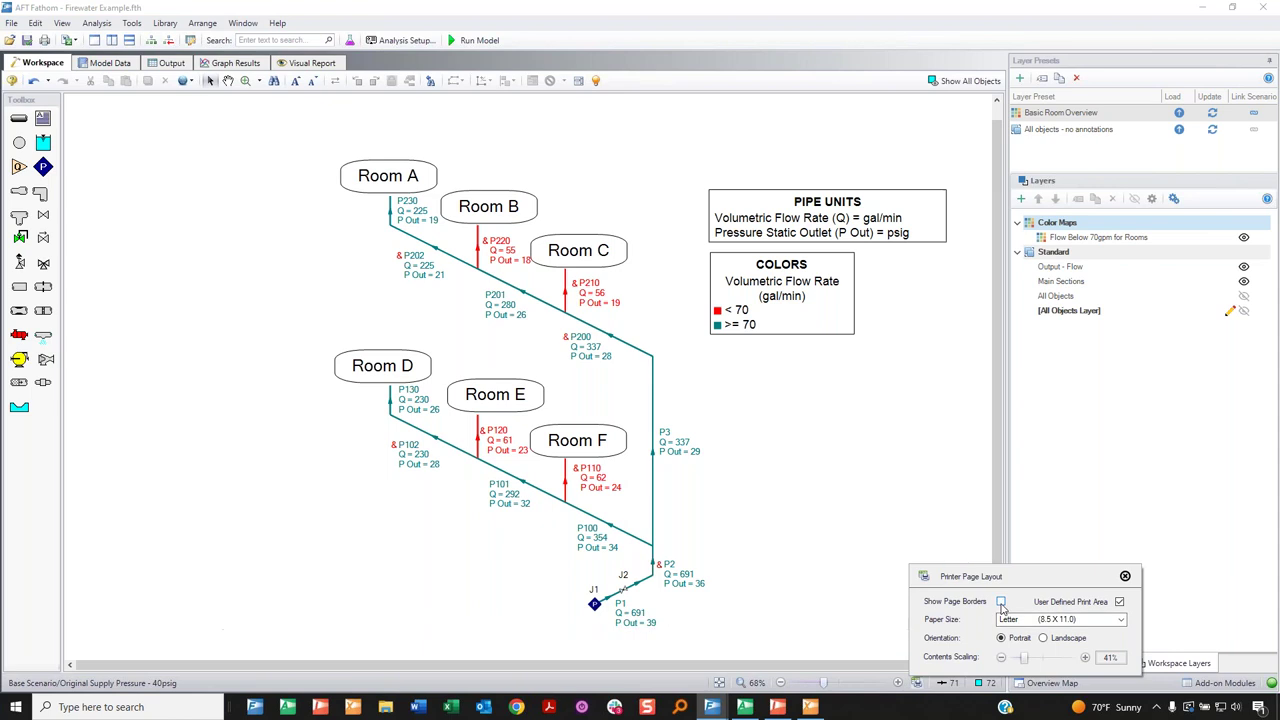
pyautogui.click(1001, 601)
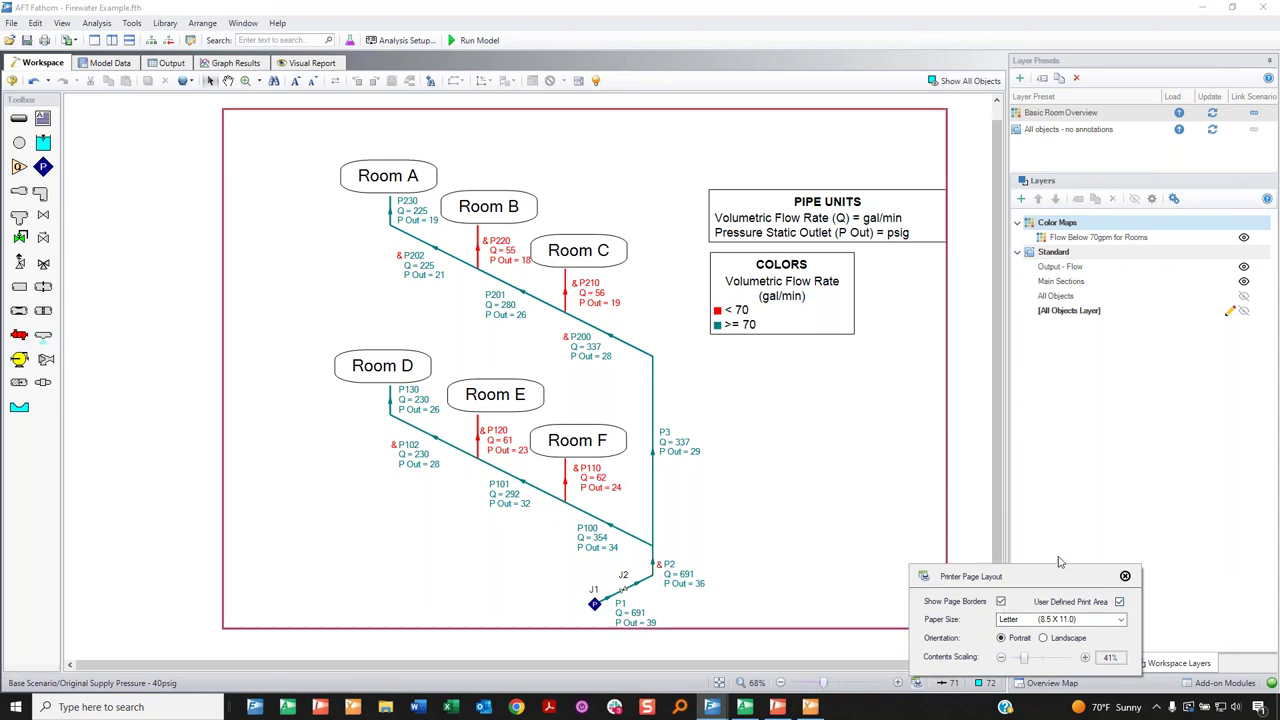
pyautogui.click(1125, 578)
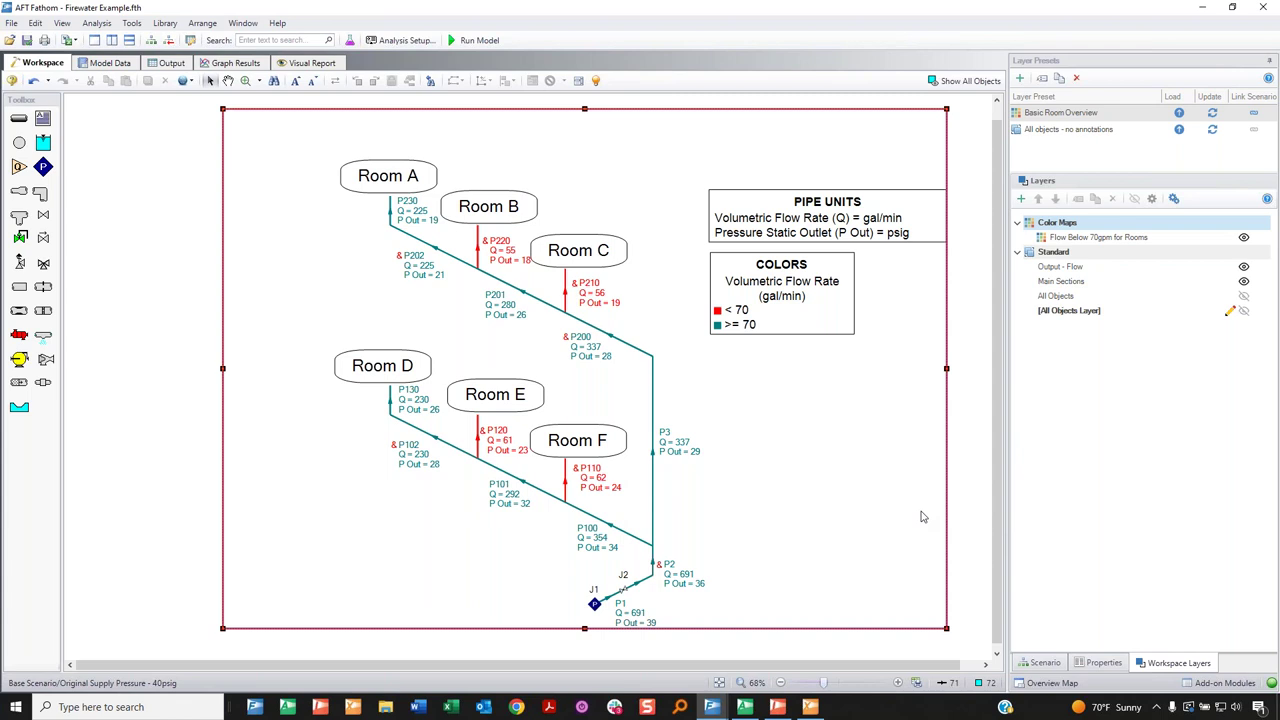
# Resize the print area boundary to closely frame the rooms, the piping and both legend boxes.
pyautogui.moveTo(946, 630); pyautogui.dragTo(867, 472)
pyautogui.moveTo(223, 108); pyautogui.dragTo(327, 151)
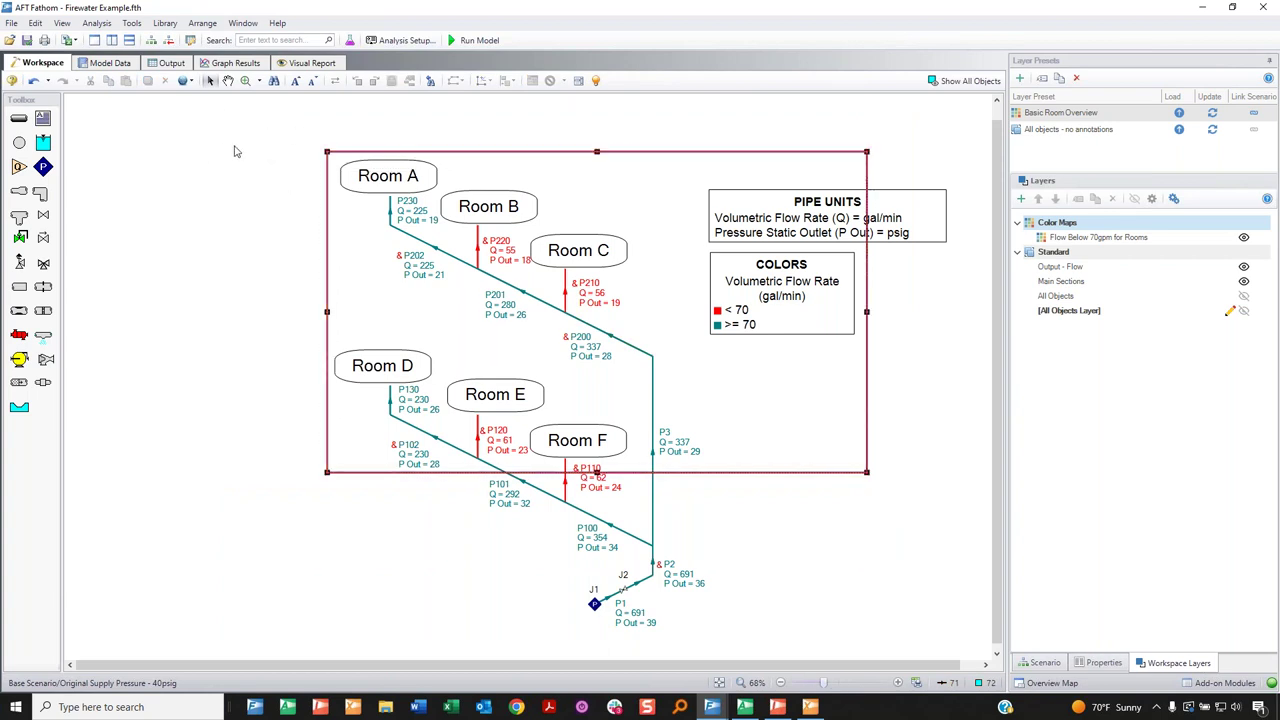
pyautogui.moveTo(327, 151); pyautogui.dragTo(312, 136)
pyautogui.moveTo(867, 304); pyautogui.dragTo(955, 304)
pyautogui.moveTo(623, 580); pyautogui.dragTo(629, 632)
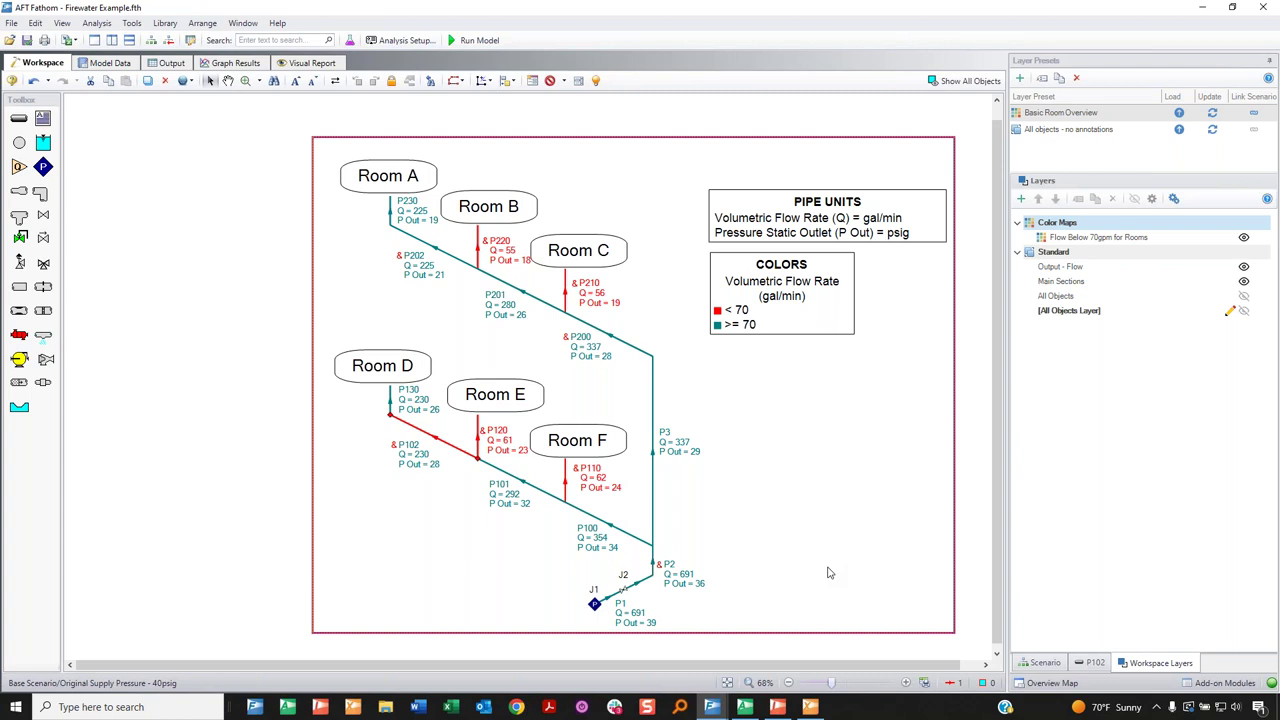
# Adjust the contents scaling to 49% in the printer page layout for the user-defined print area.
pyautogui.click(925, 683)
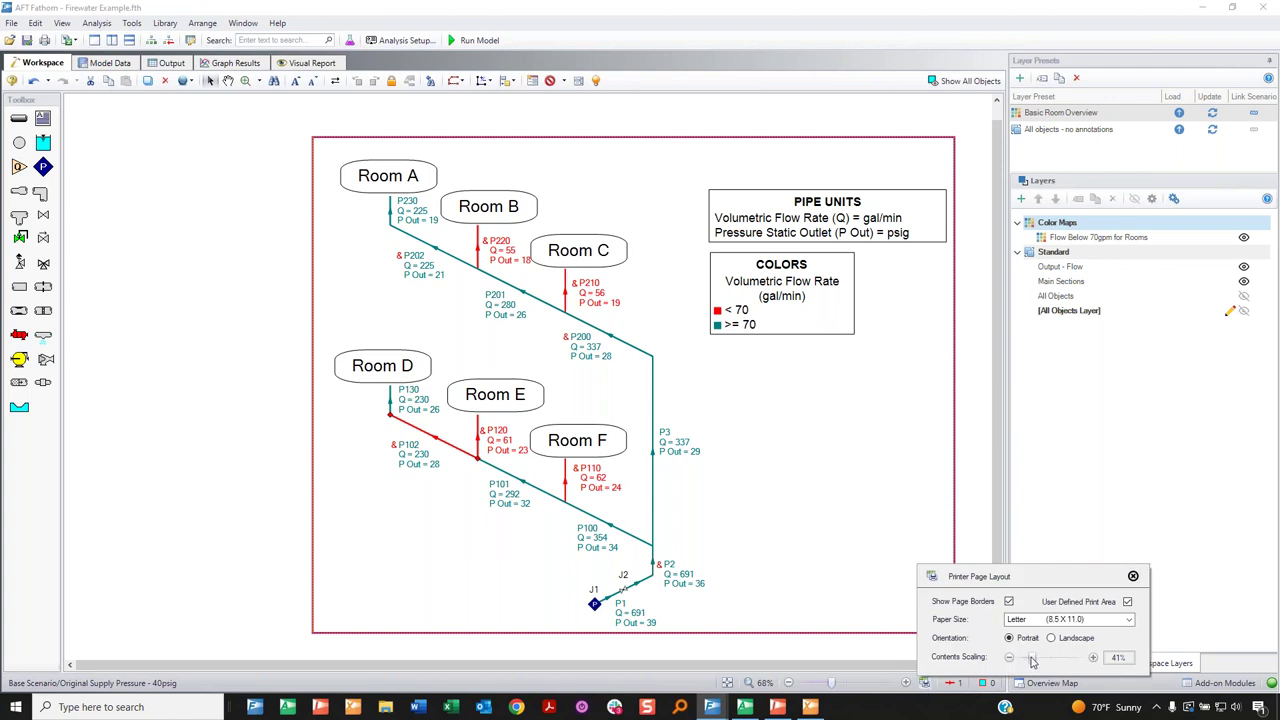
pyautogui.moveTo(1033, 662); pyautogui.dragTo(1041, 662)
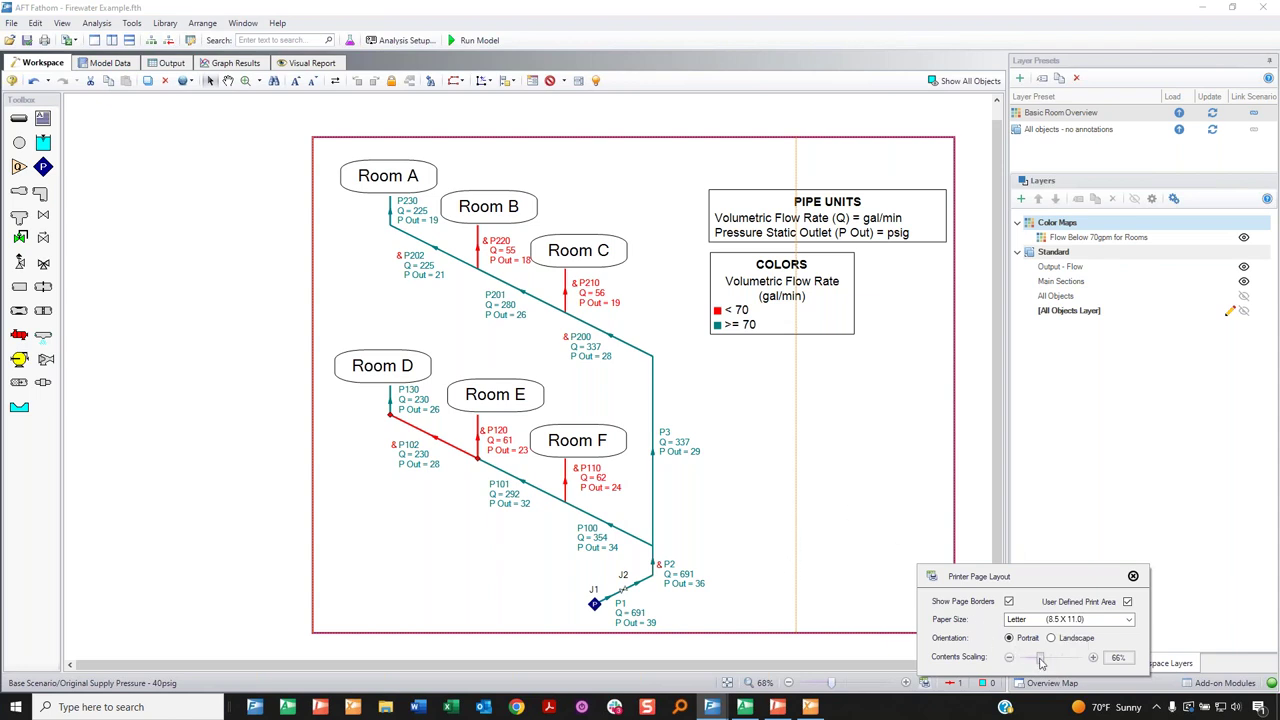
pyautogui.moveTo(1041, 662); pyautogui.dragTo(1035, 662)
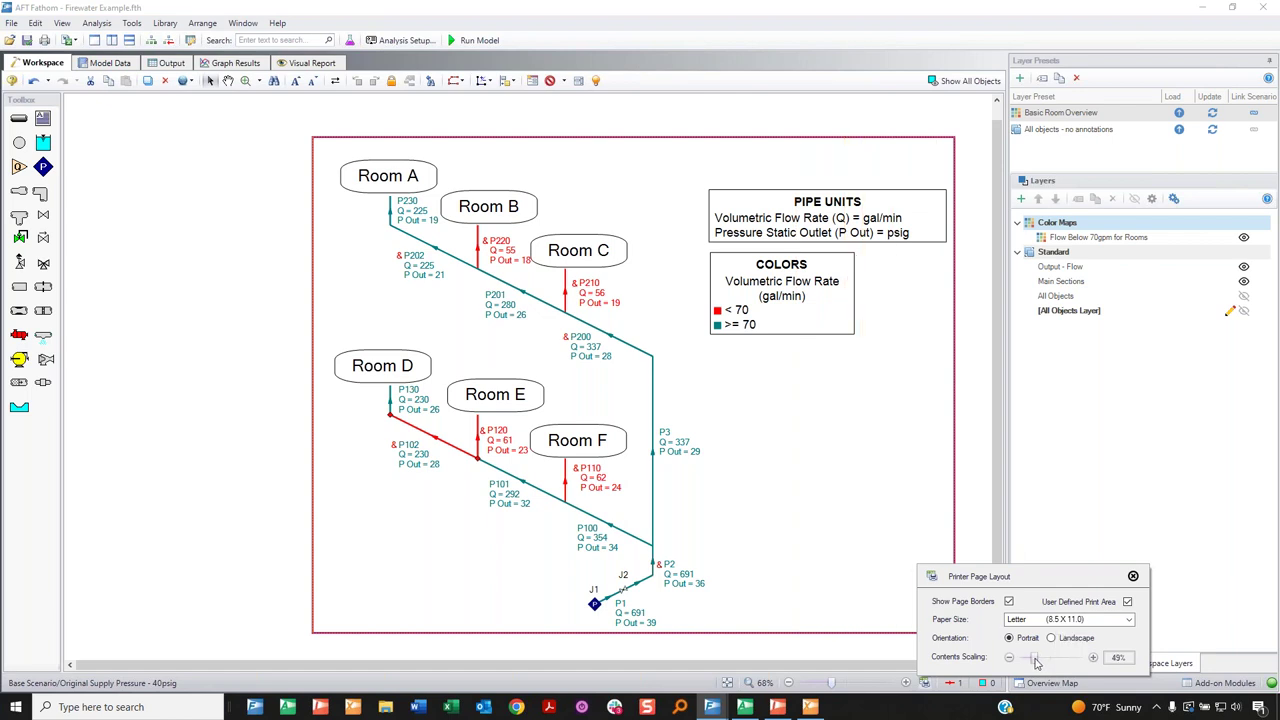
# Fit the contents to a single page, check the result in the print preview and close the preview.
pyautogui.click(1118, 665)
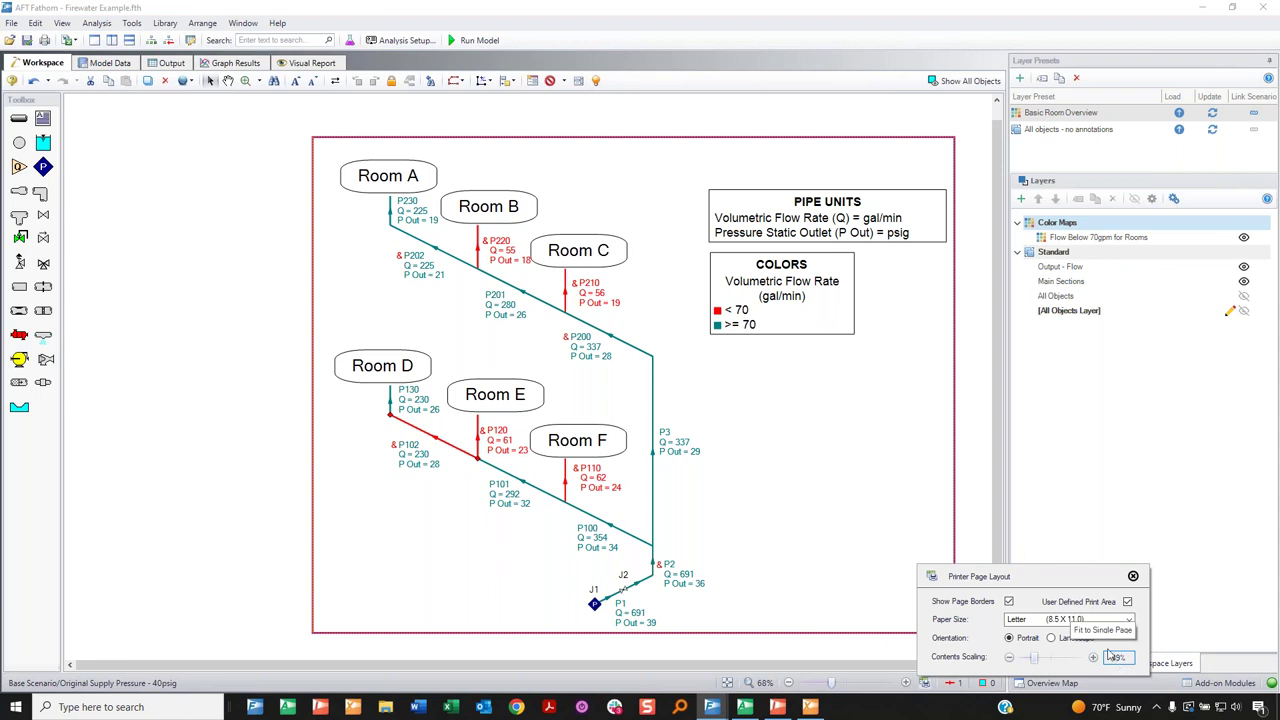
pyautogui.press('Escape')
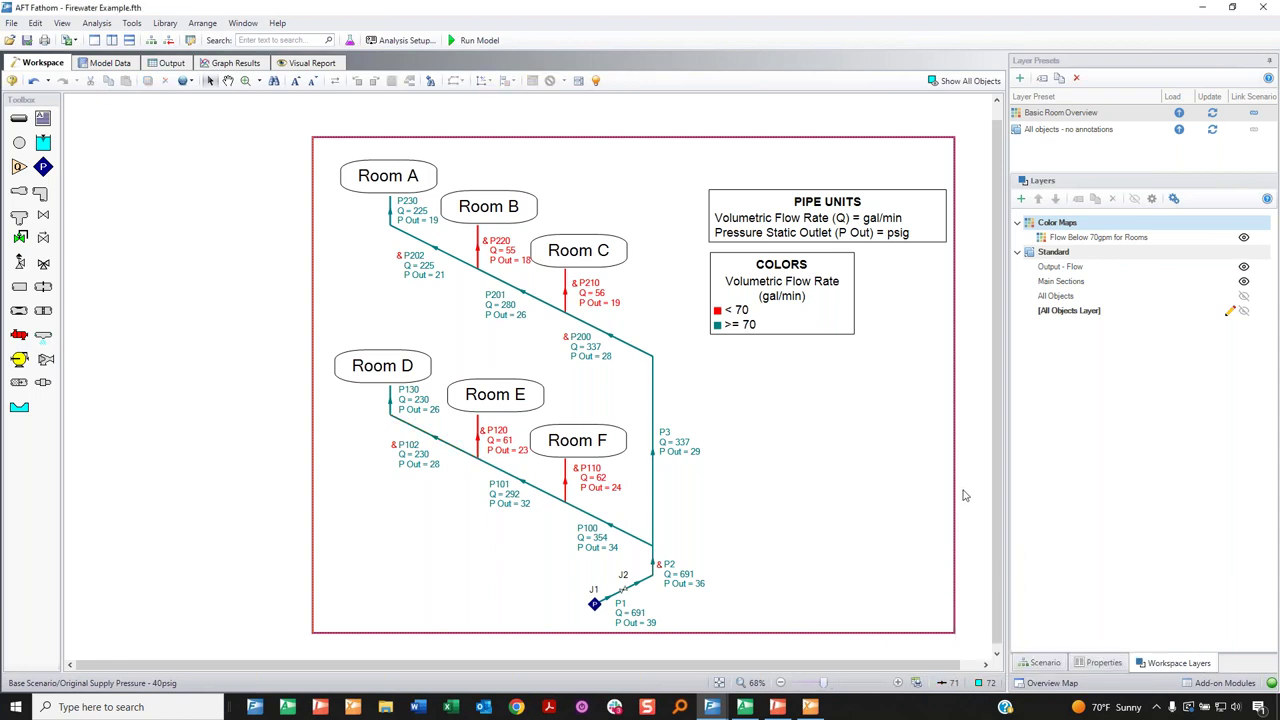
pyautogui.click(228, 80)
pyautogui.hotkey('ctrl', 'p')
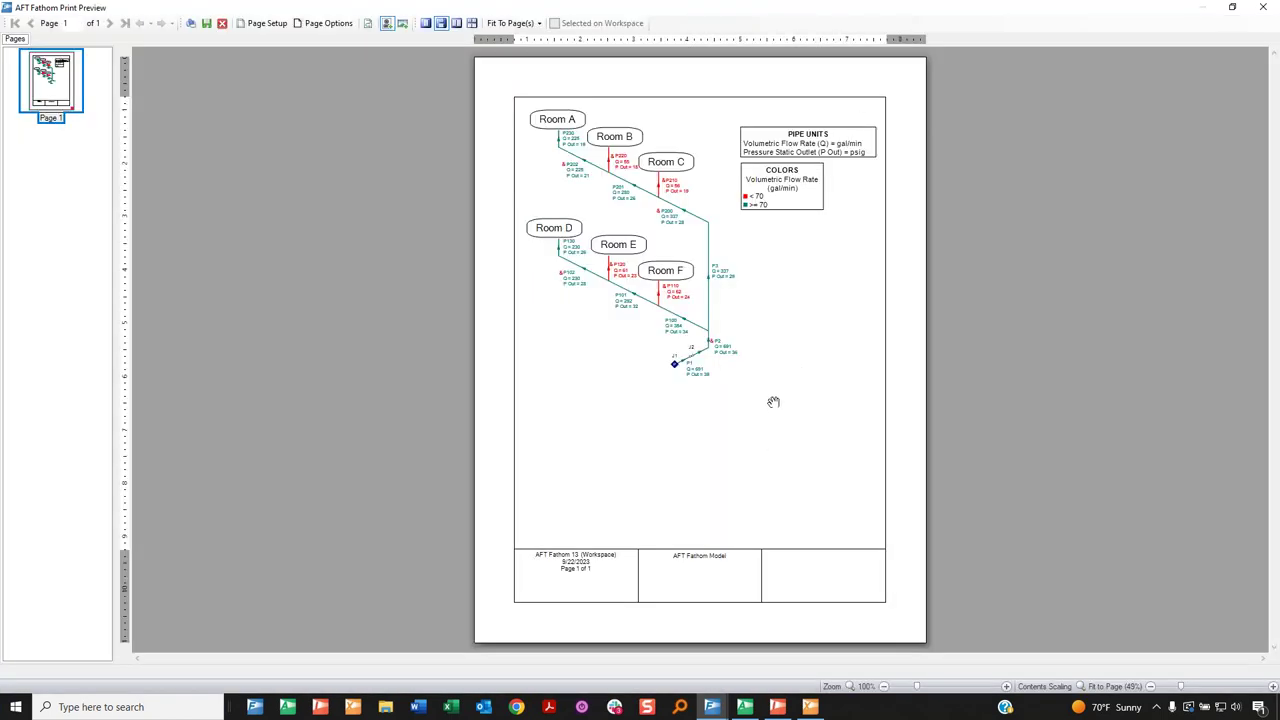
pyautogui.click(222, 24)
# Raise the contents scaling to 122% and move the left boundary of the print area inward, close to Rooms A and D.
pyautogui.moveTo(1033, 665); pyautogui.dragTo(1054, 662)
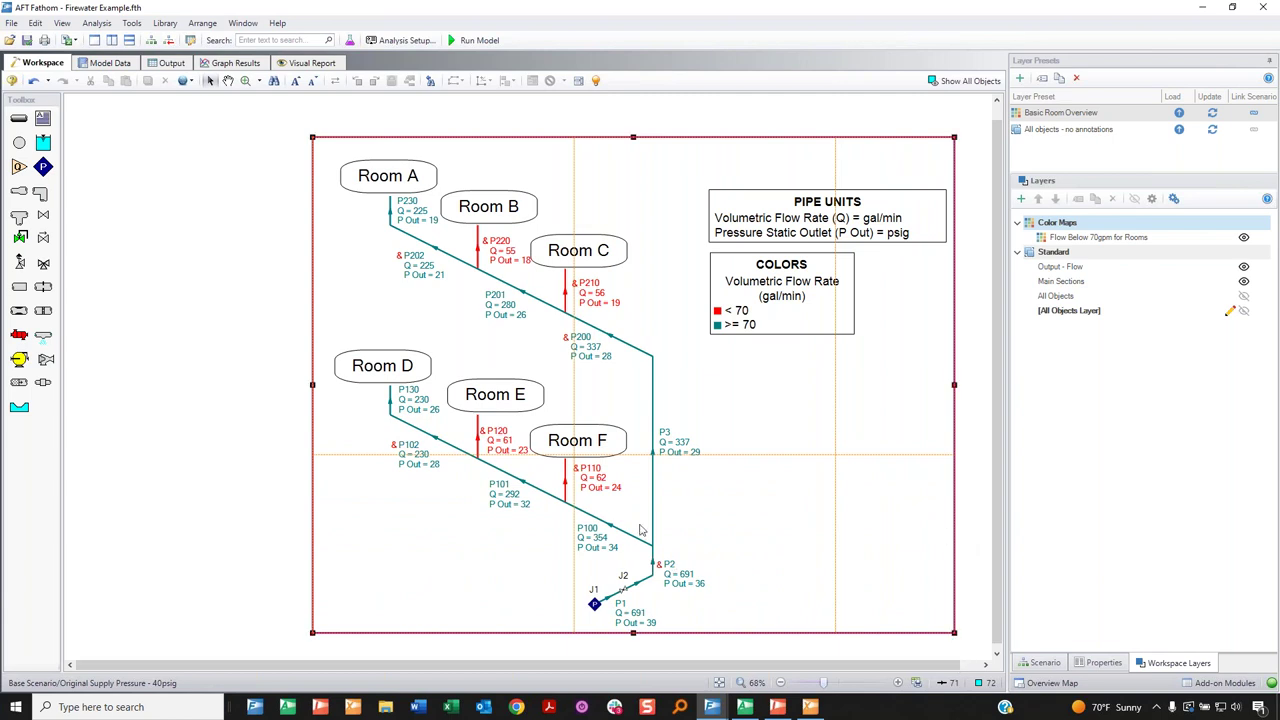
pyautogui.moveTo(312, 384); pyautogui.dragTo(254, 384)
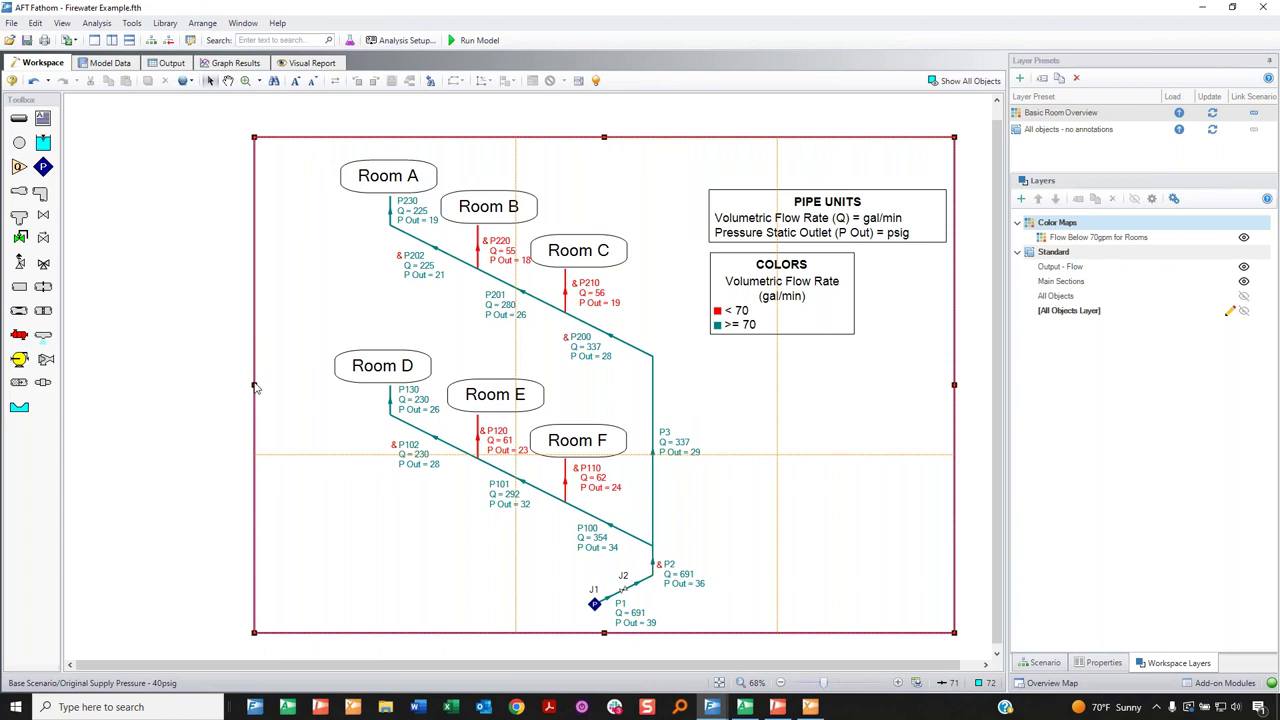
pyautogui.moveTo(254, 387); pyautogui.dragTo(327, 385)
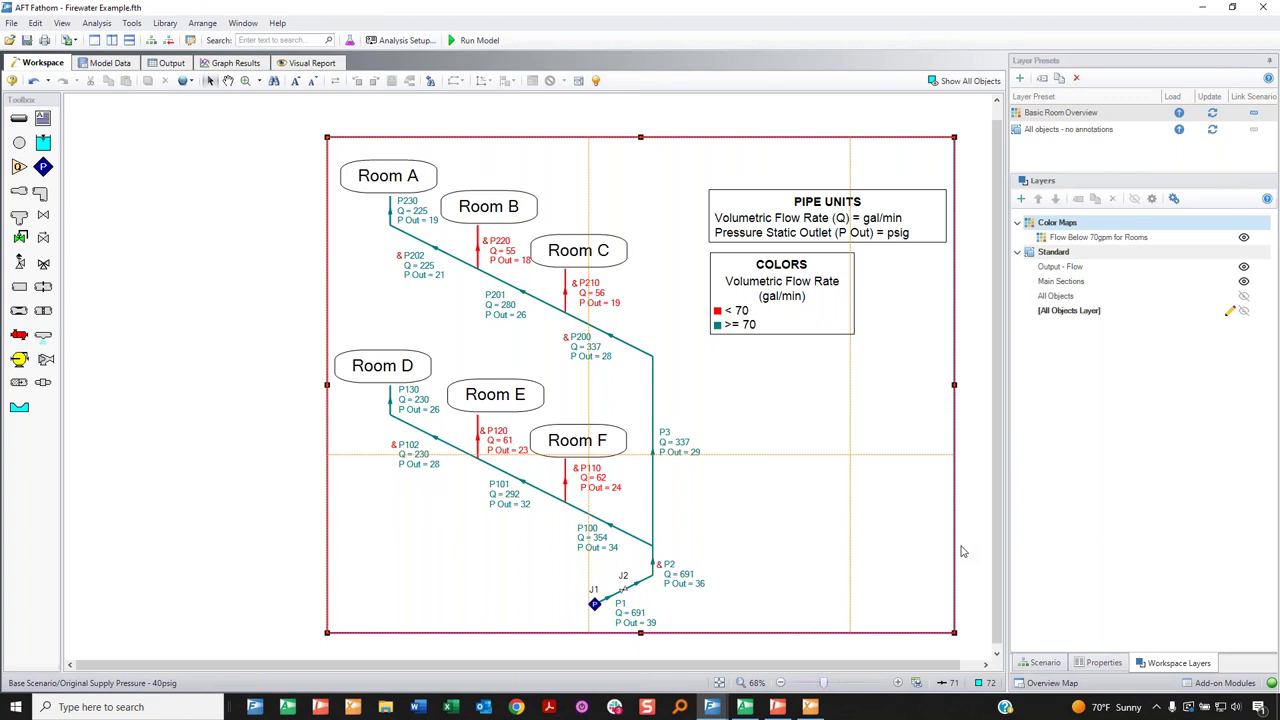
# Increase the contents scaling to 148%, look through all pages in the print preview and close it.
pyautogui.click(917, 683)
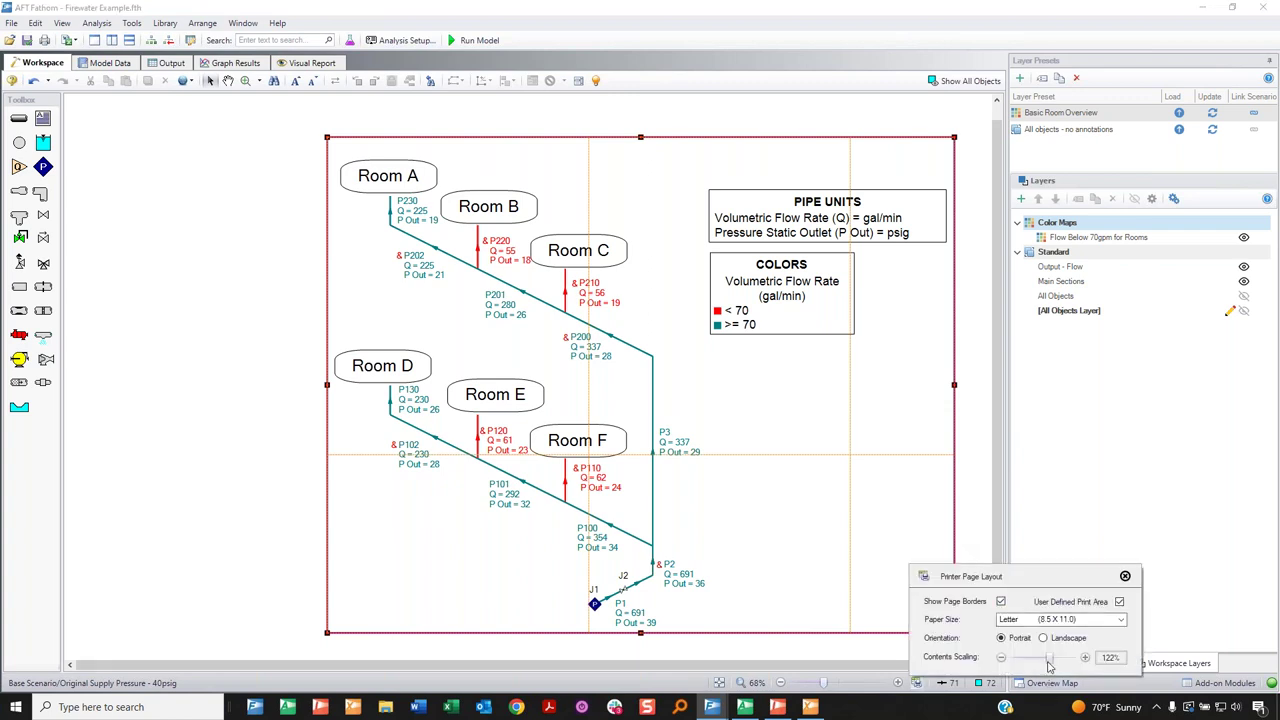
pyautogui.moveTo(1049, 658); pyautogui.dragTo(1059, 662)
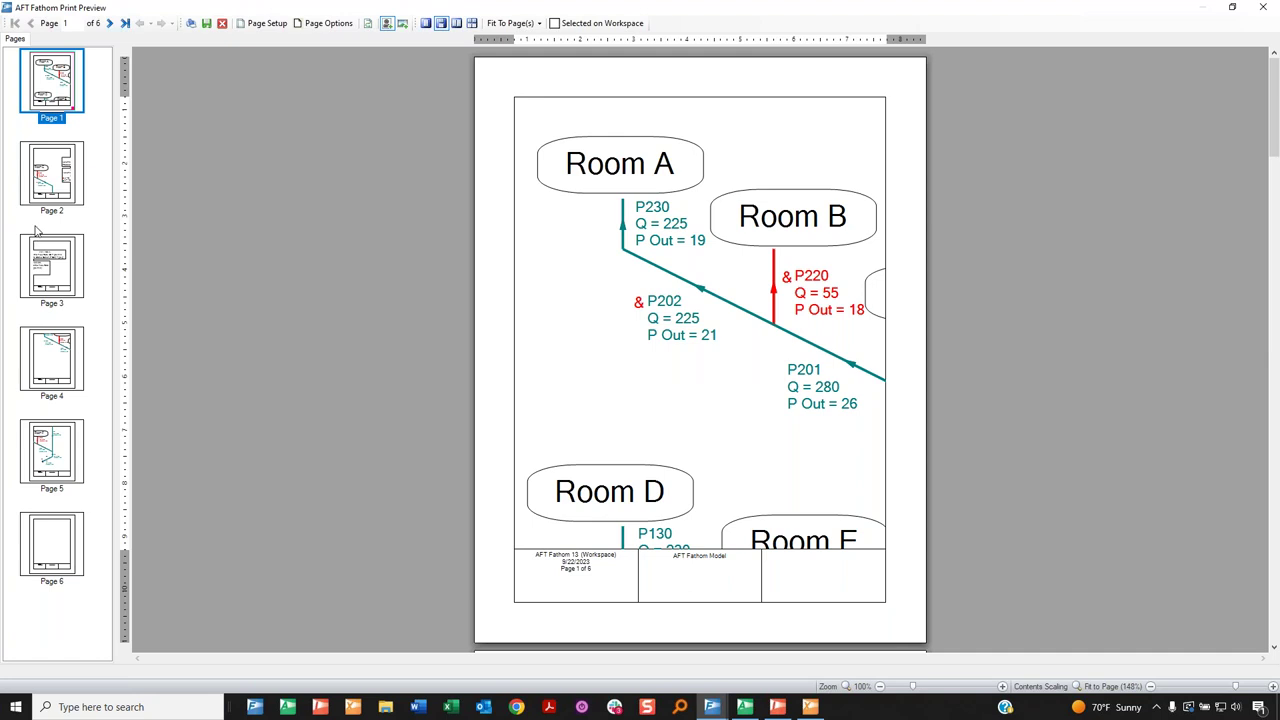
pyautogui.scroll(-10, 674, 400)
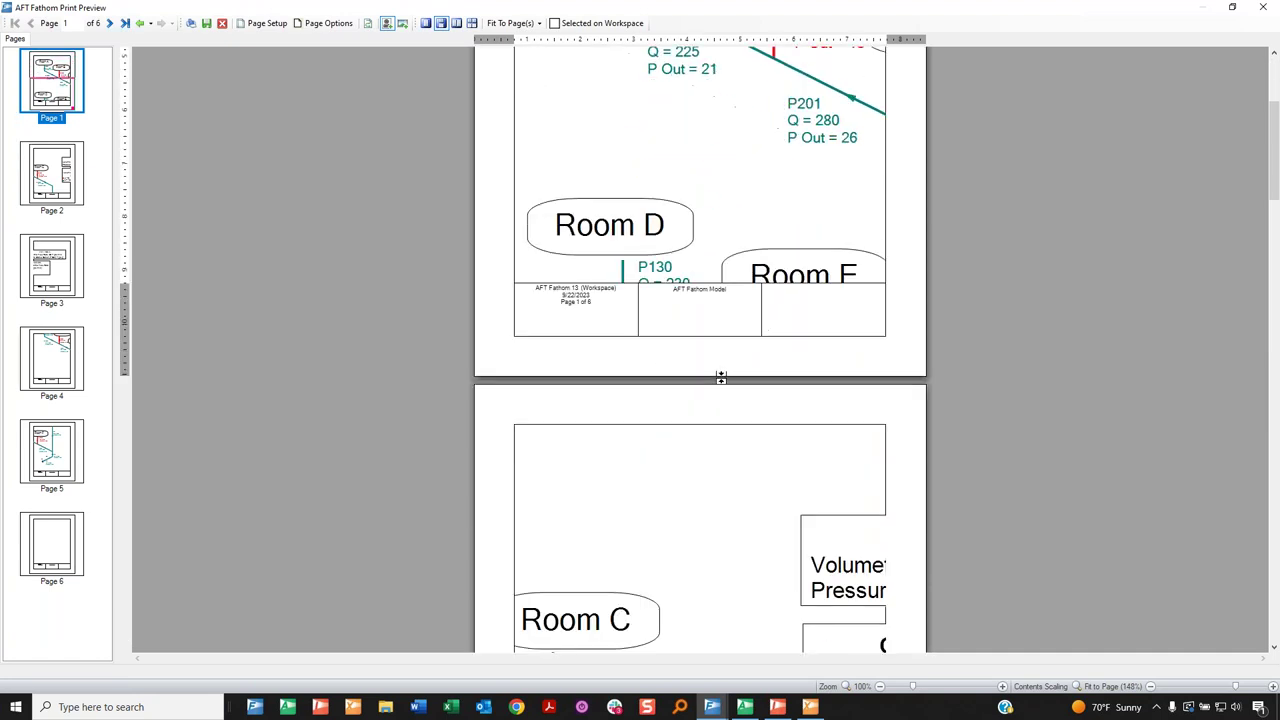
pyautogui.scroll(-20, 728, 375)
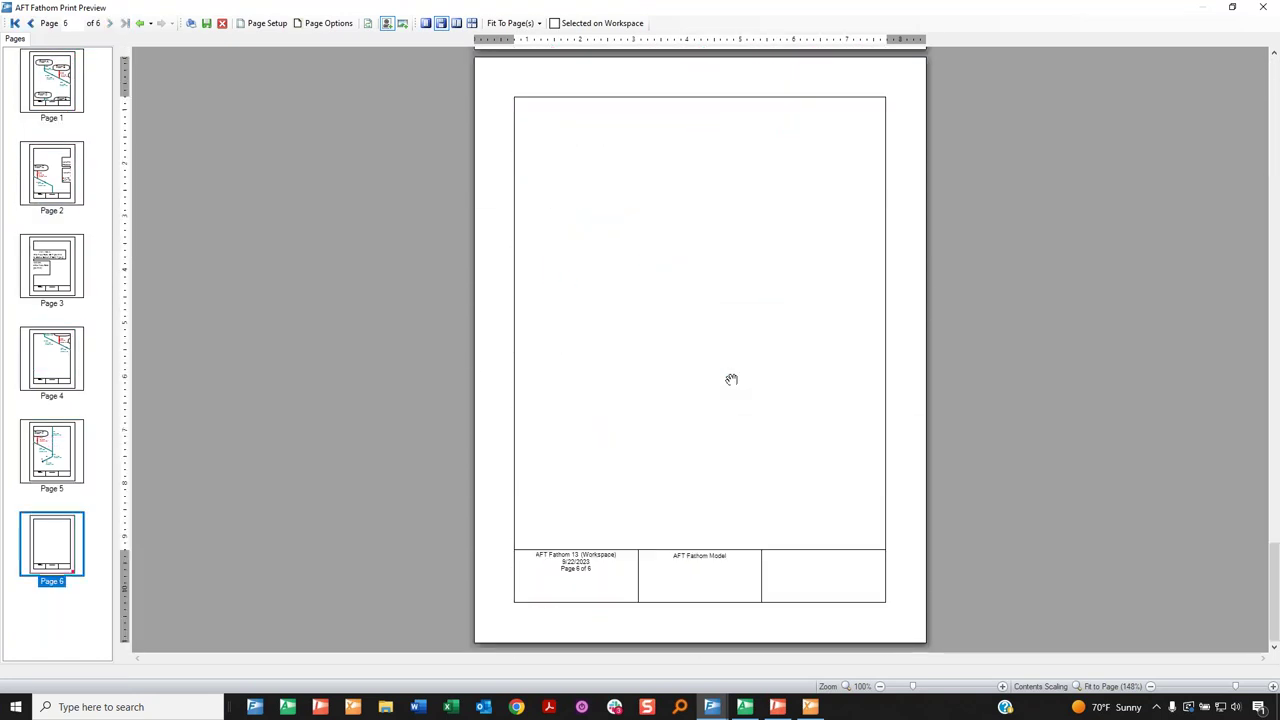
pyautogui.scroll(20, 731, 379)
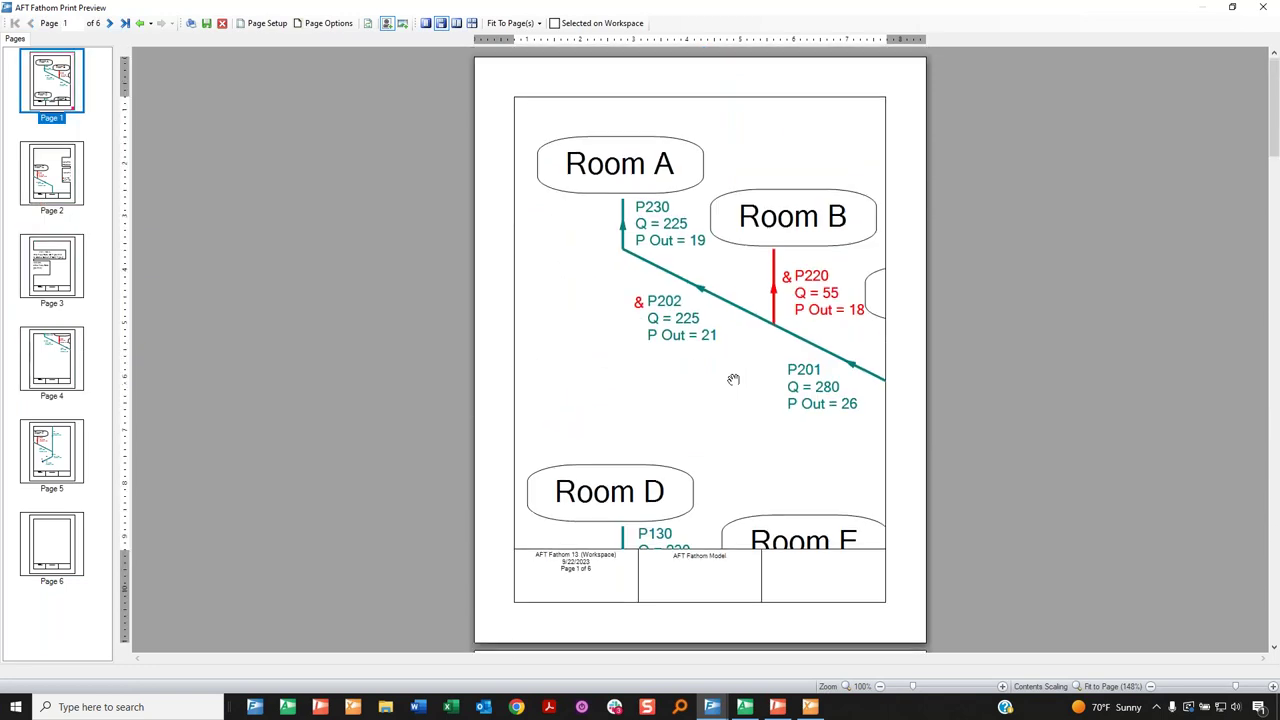
pyautogui.click(222, 23)
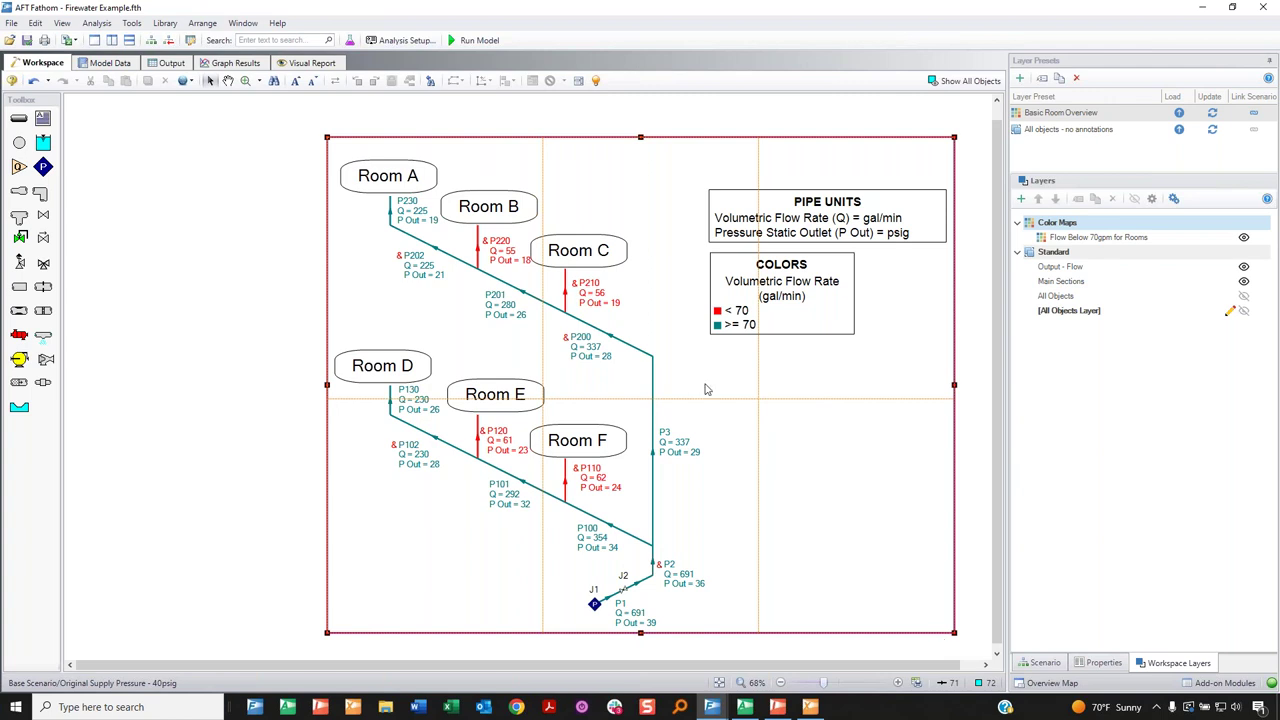
# Switch to the Simple Example model and create a child scenario named "Added Valve" under the 6" Pipes scenario.
pyautogui.click(716, 708)
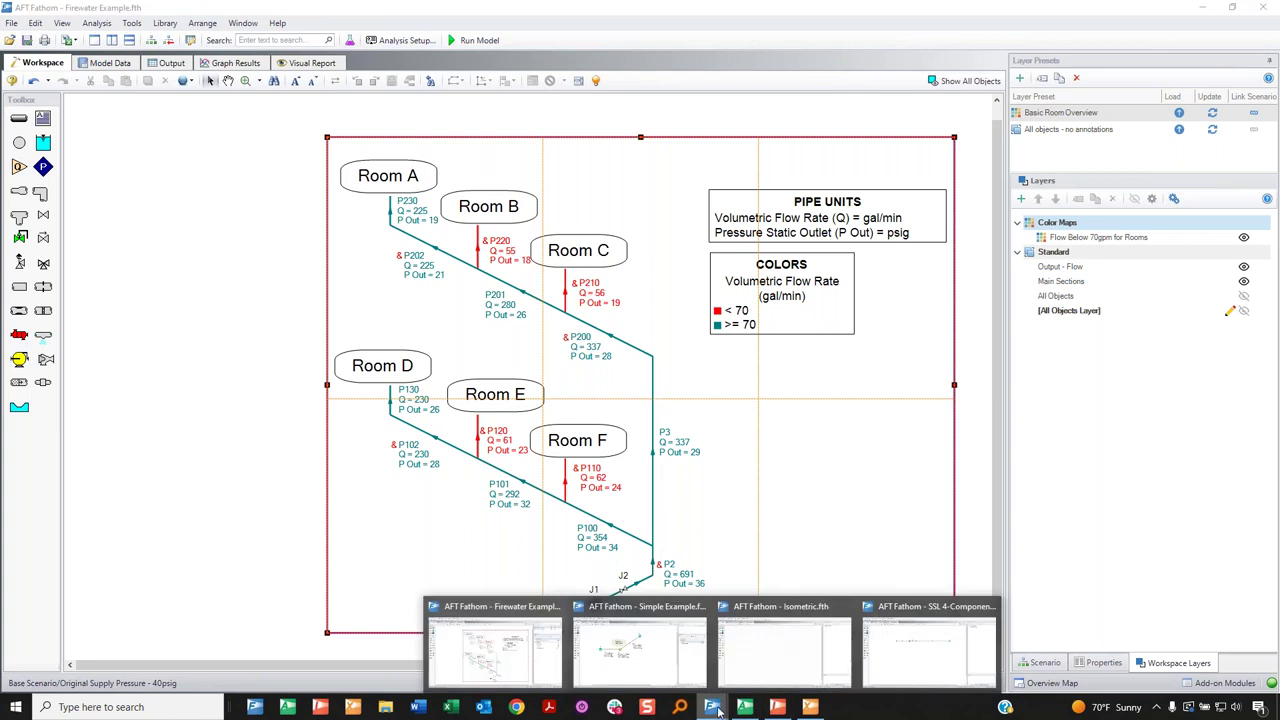
pyautogui.click(643, 668)
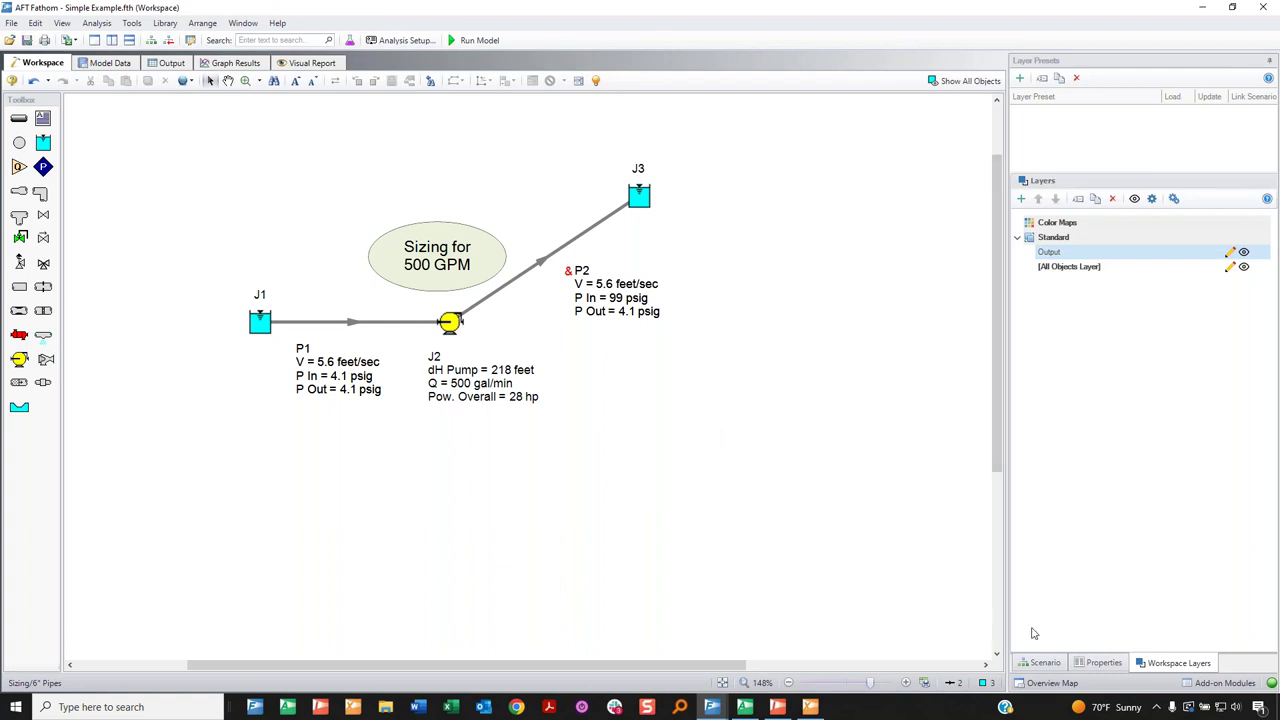
pyautogui.click(1044, 663)
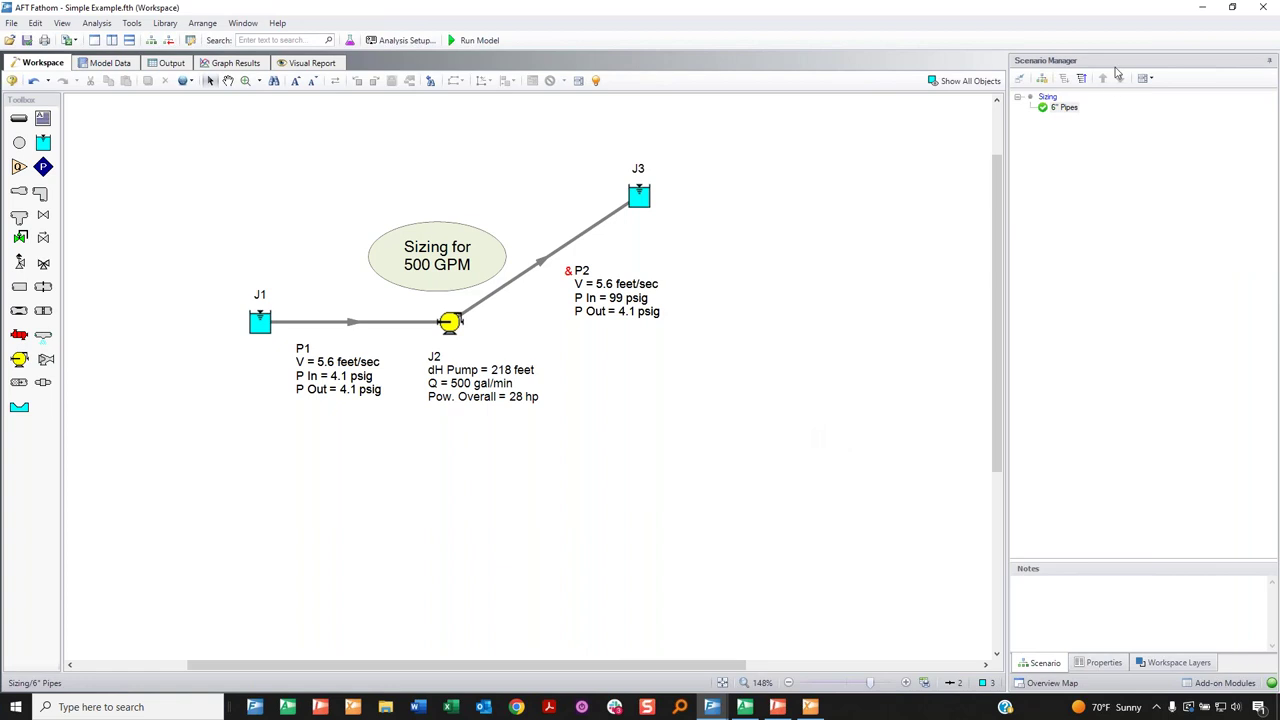
pyautogui.rightClick(1063, 108)
pyautogui.click(1098, 132)
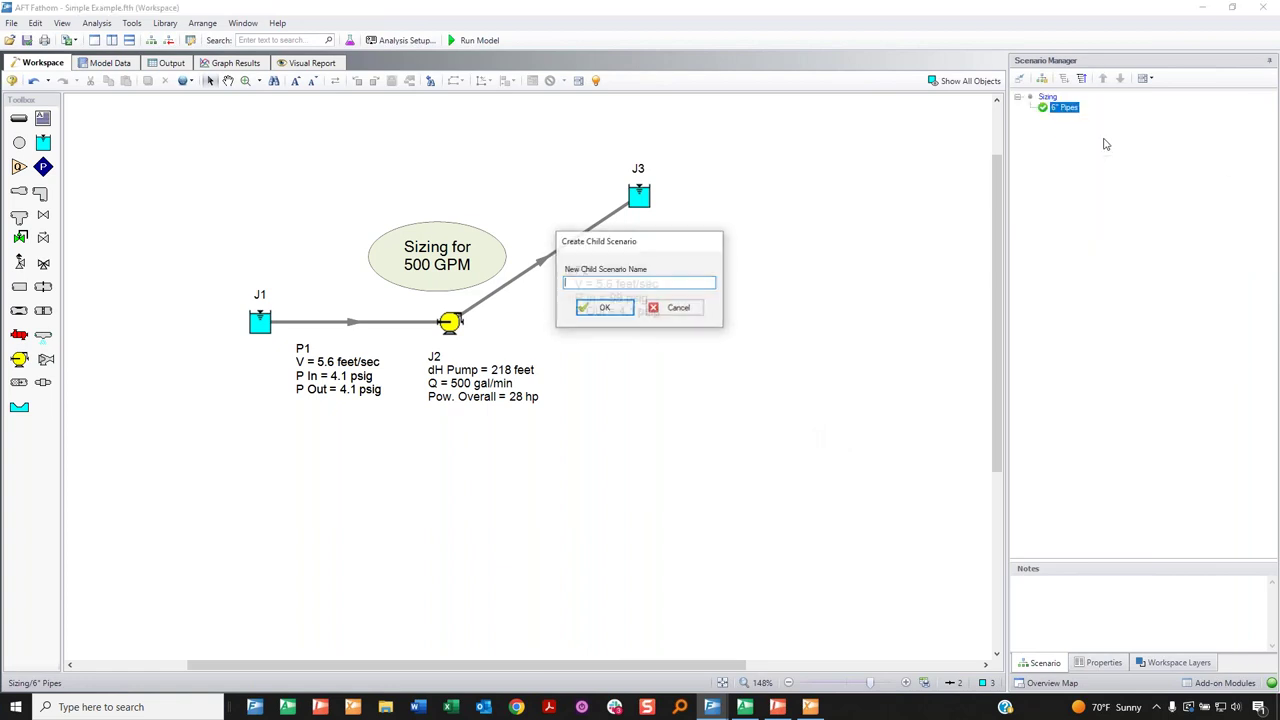
pyautogui.write('Added Valve')
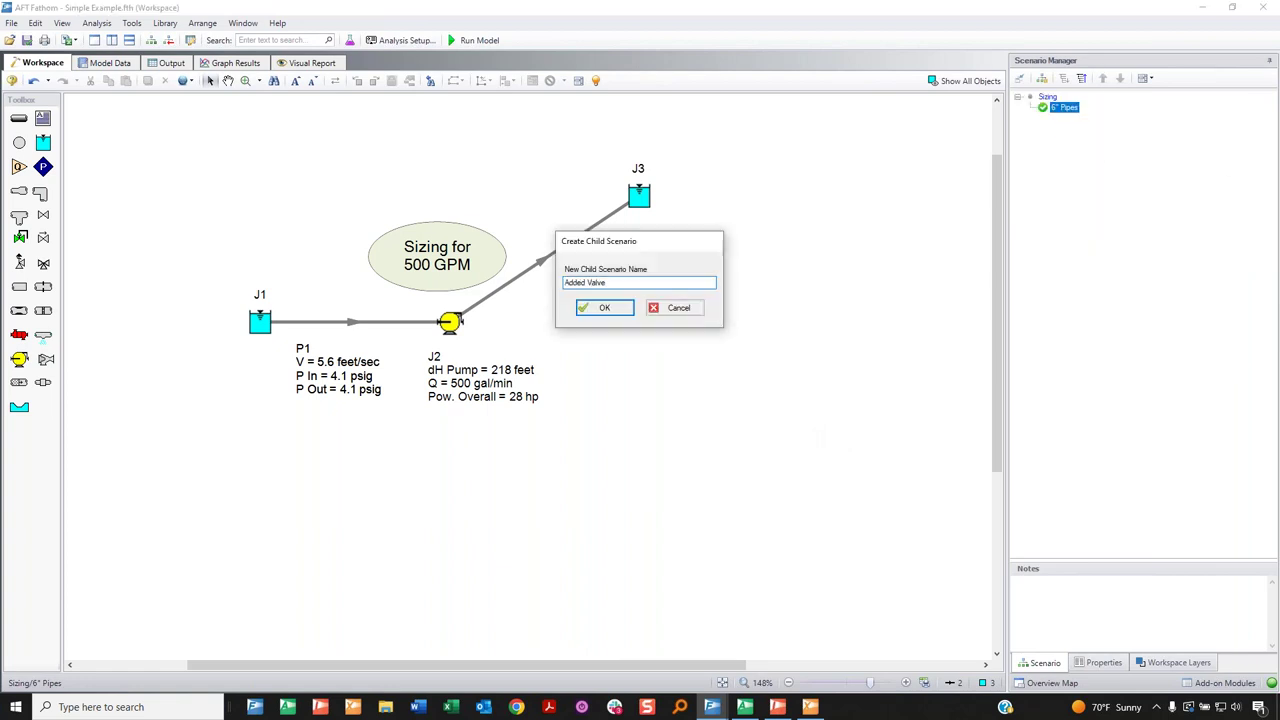
pyautogui.press('Return')
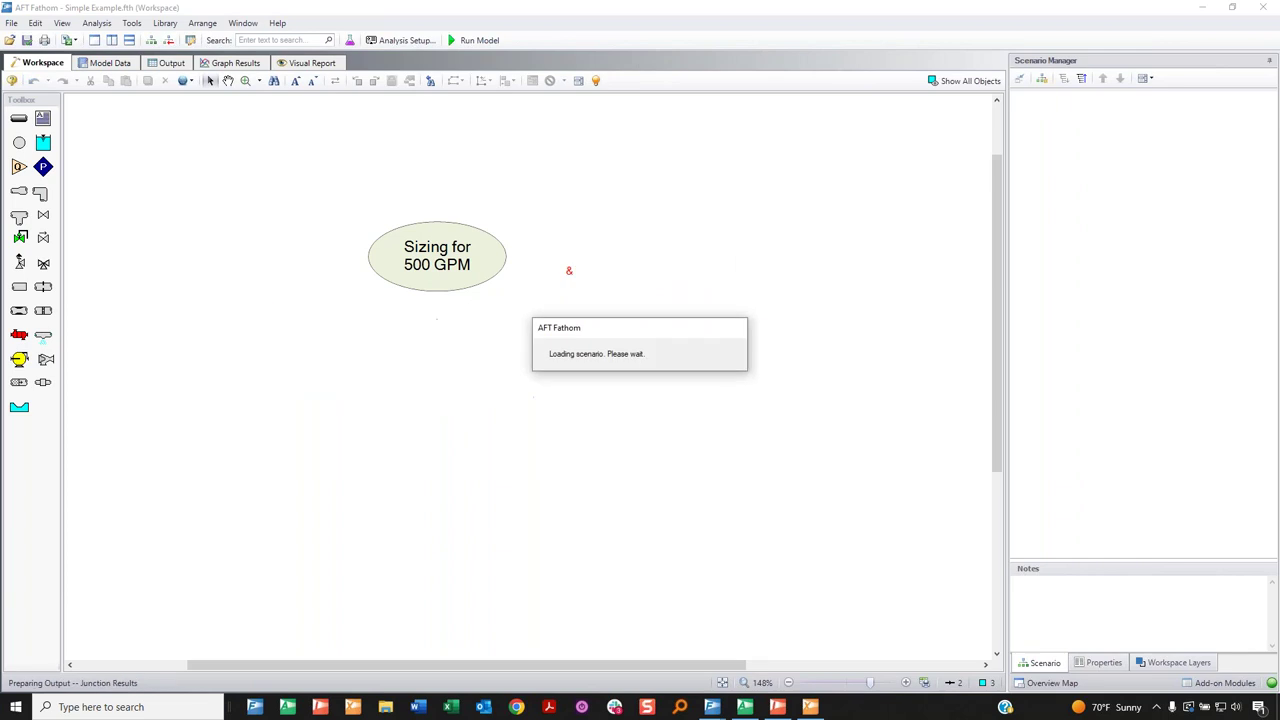
# Move the P2 label away from its pipe, insert a valve at that pipe's midpoint (495 feet), and move the valve level with the pump.
pyautogui.moveTo(603, 303); pyautogui.dragTo(641, 330)
pyautogui.click(572, 258)
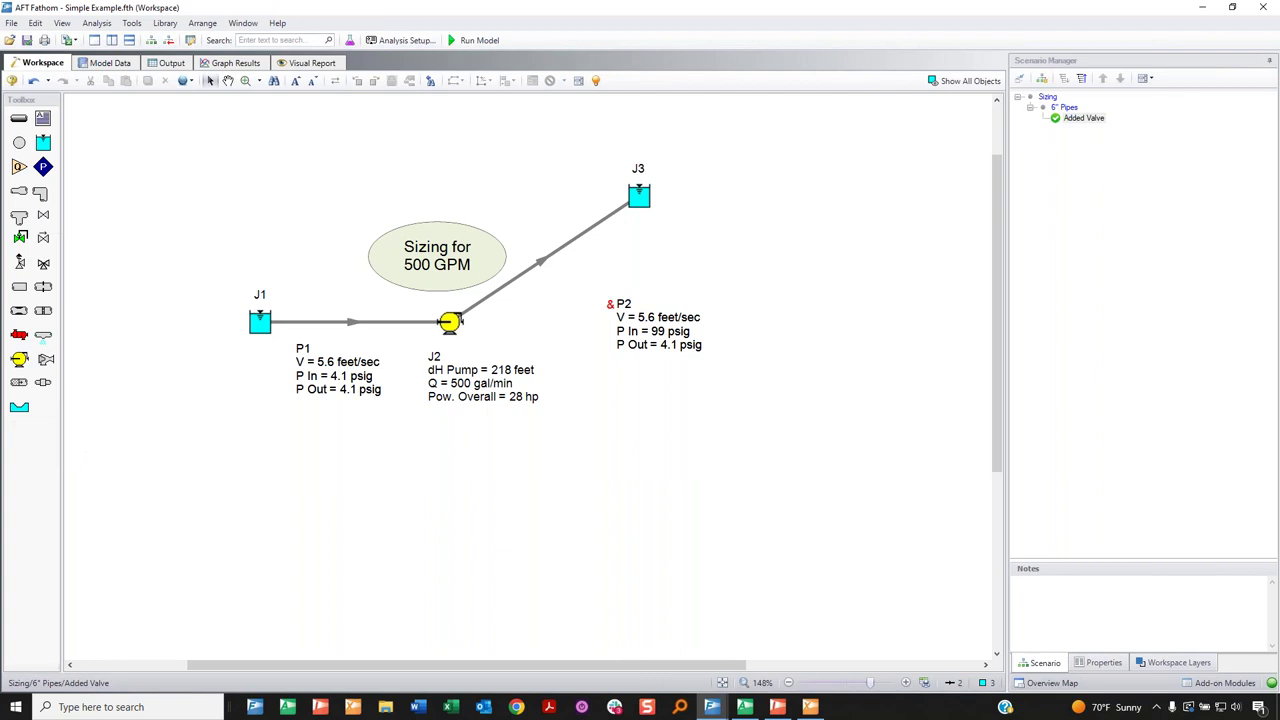
pyautogui.click(606, 351)
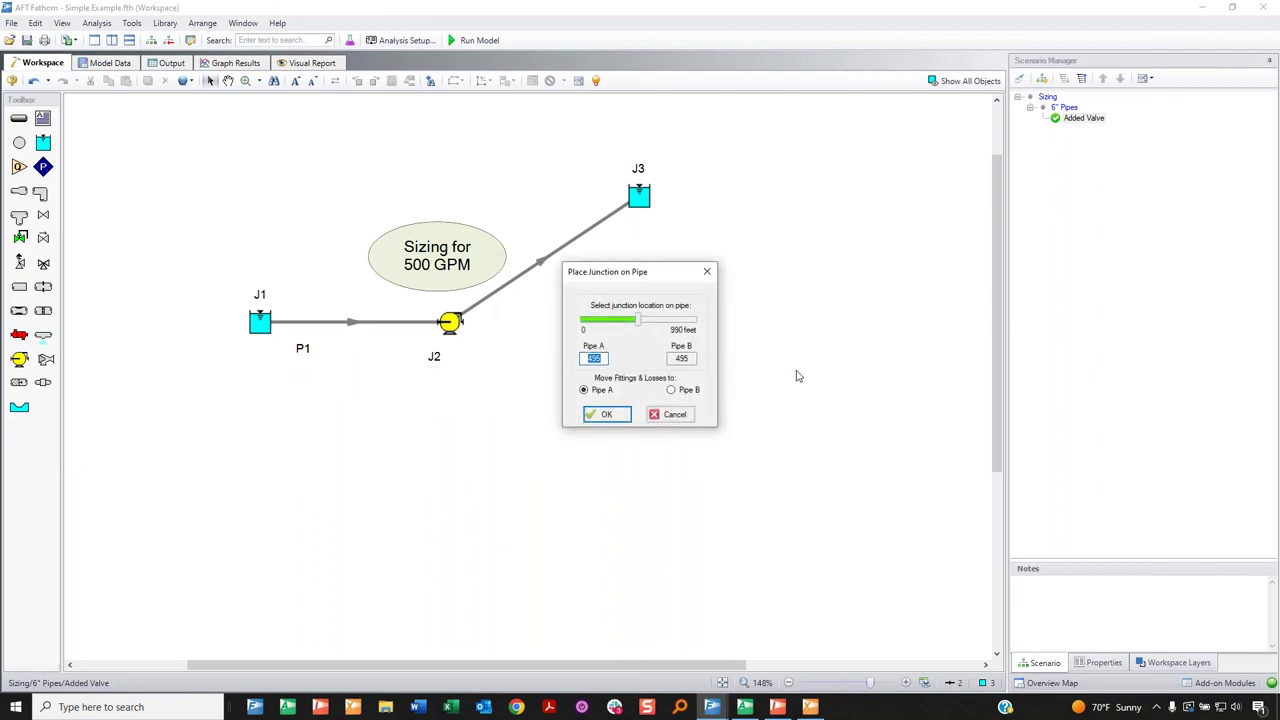
pyautogui.click(612, 415)
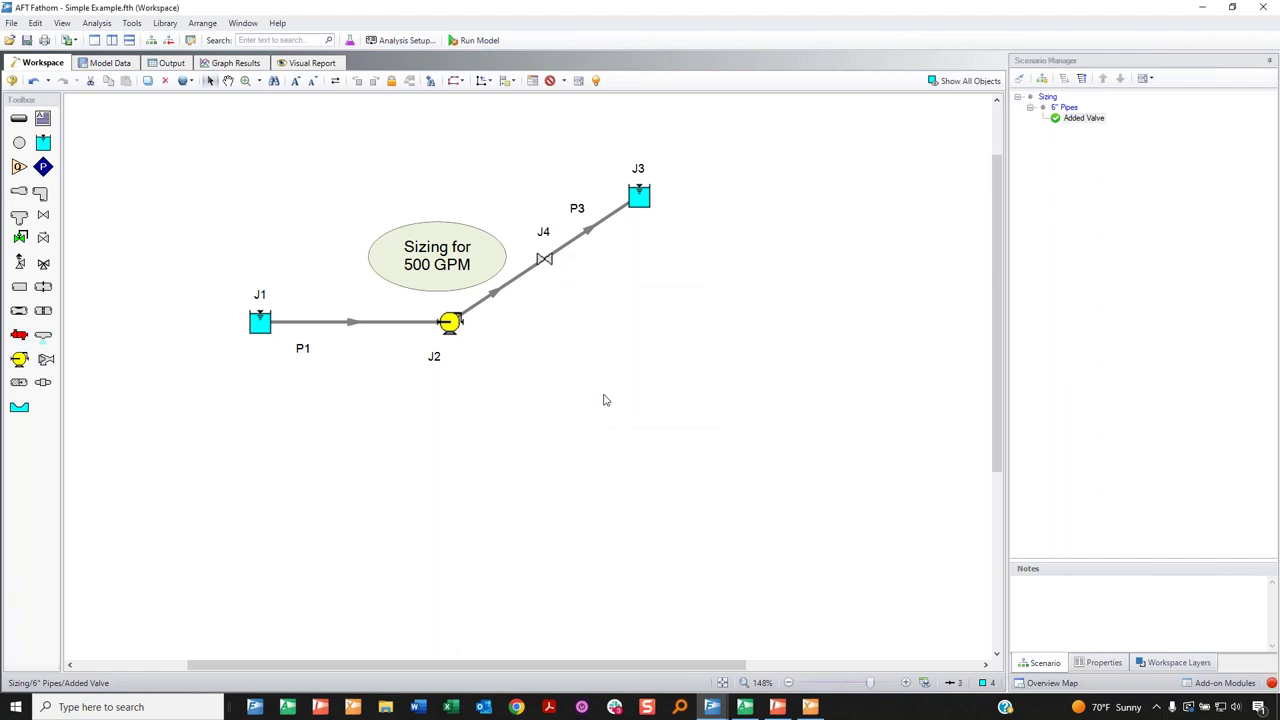
pyautogui.moveTo(550, 260); pyautogui.dragTo(576, 321)
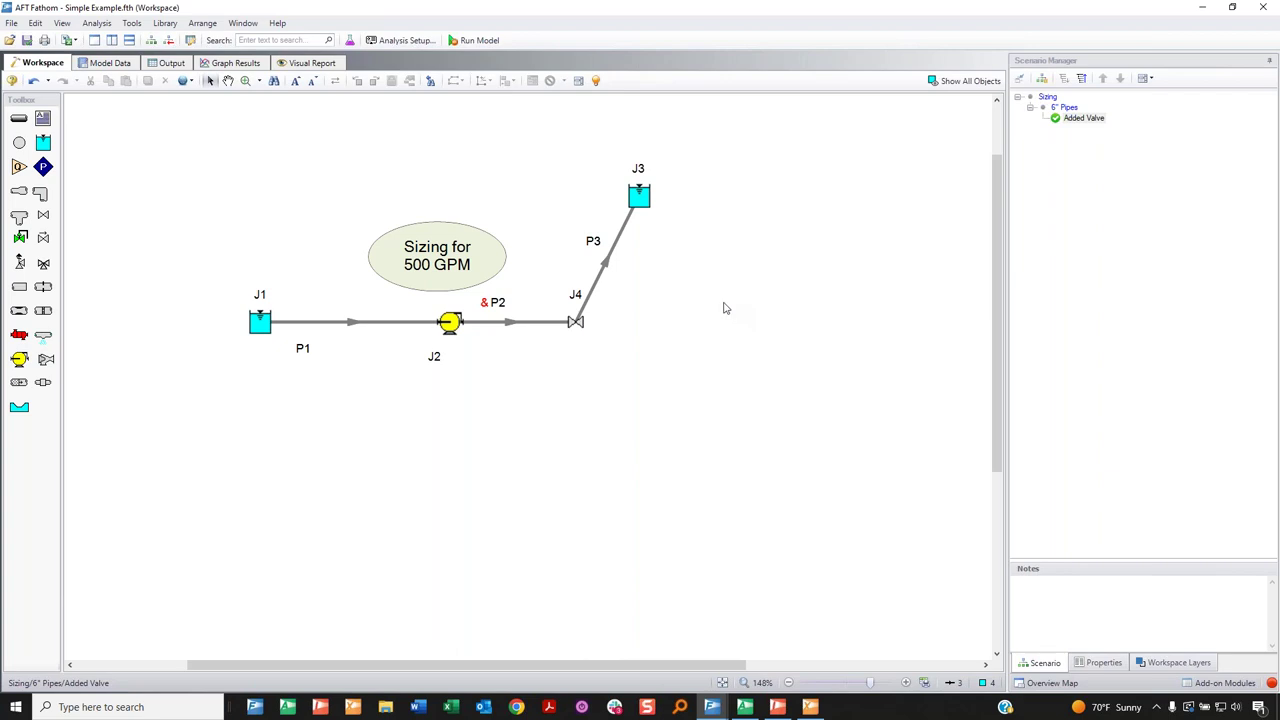
# Open the properties of valve J4 and set its loss source to From Characteristic.
pyautogui.doubleClick(576, 324)
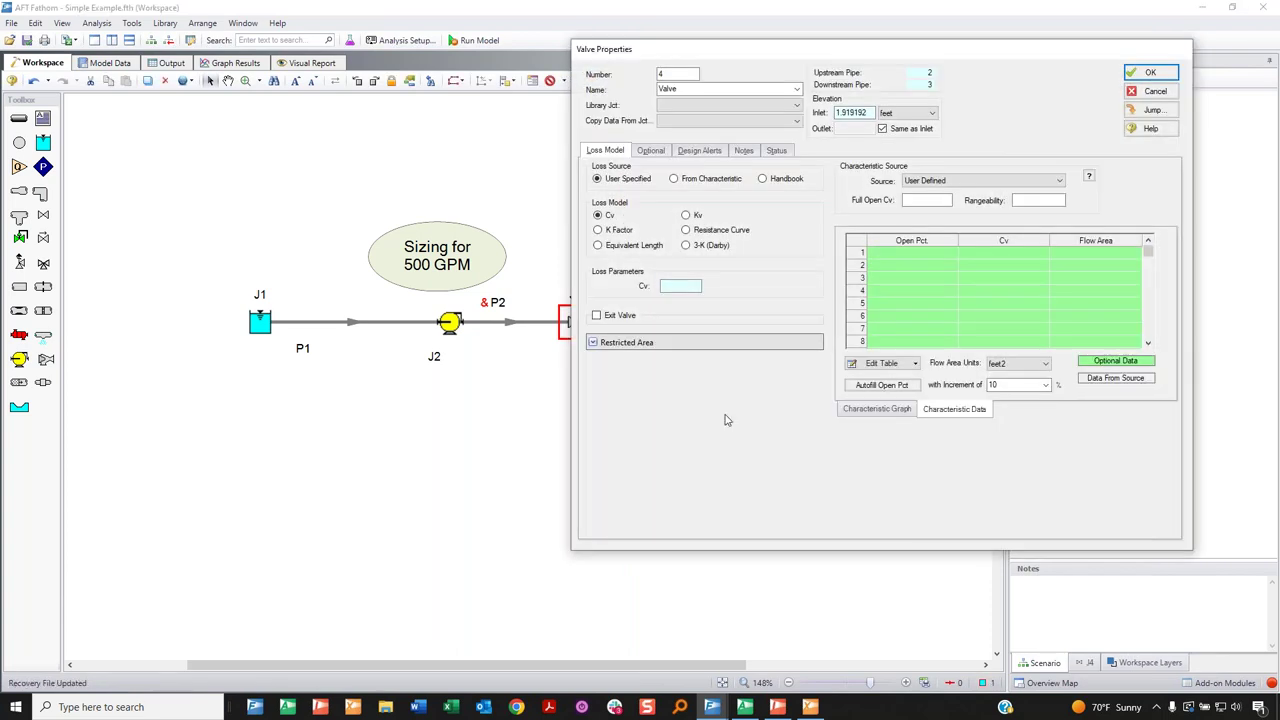
pyautogui.moveTo(824, 57); pyautogui.dragTo(722, 115)
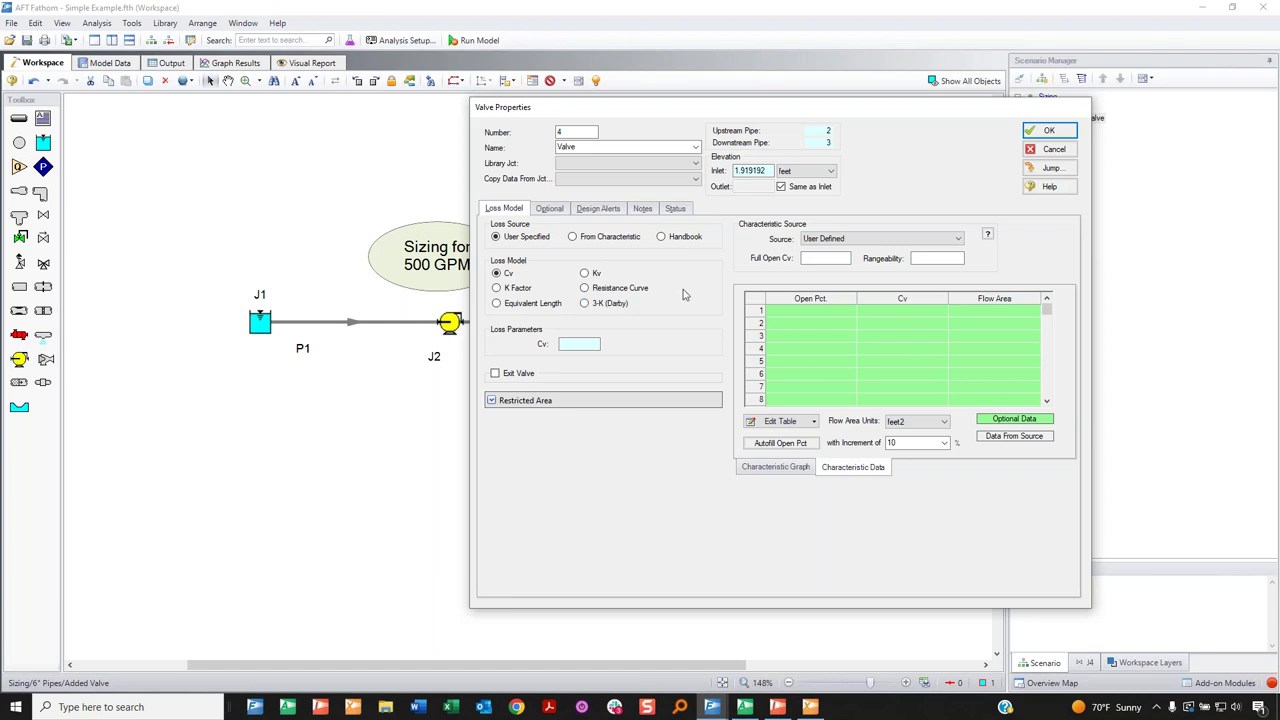
pyautogui.click(592, 345)
pyautogui.click(603, 240)
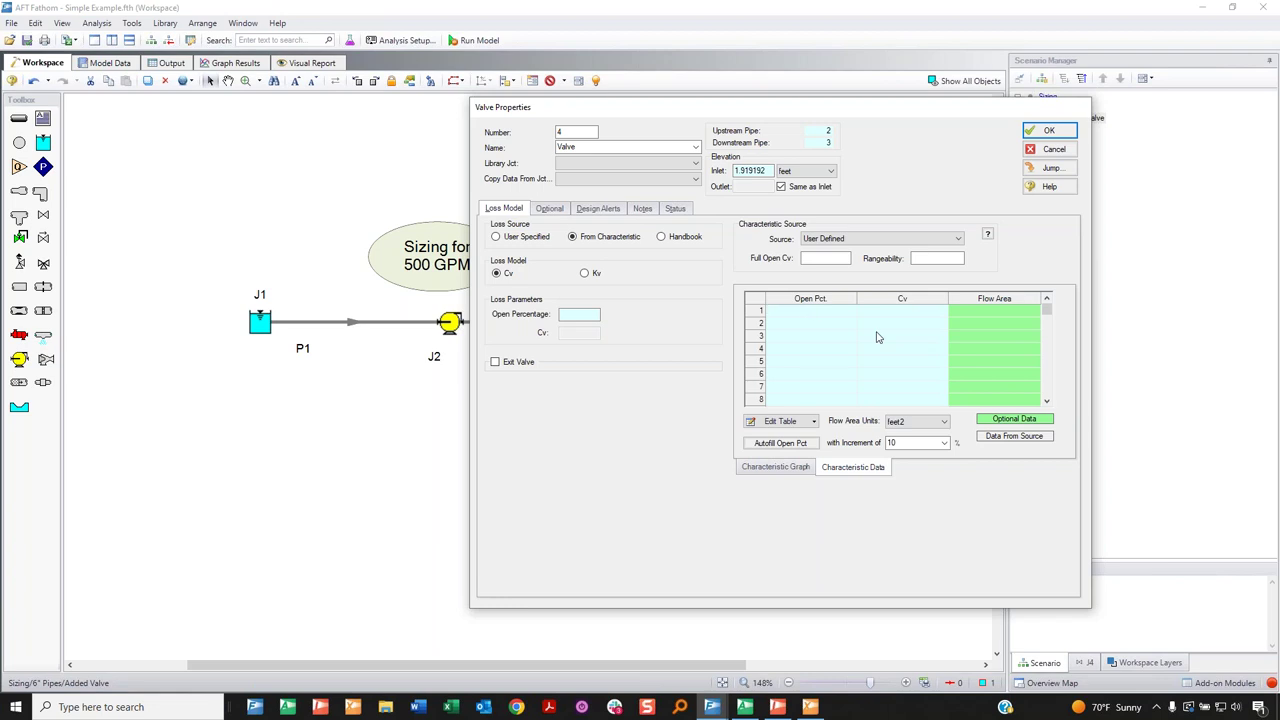
# Try entering user-defined characteristic points of 0% open with Cv 0 and 10% with Cv 50, and clear them.
pyautogui.write('0')
pyautogui.click(901, 312)
pyautogui.write('0')
pyautogui.press('Return')
pyautogui.write('10')
pyautogui.click(924, 326)
pyautogui.write('50')
pyautogui.press('Escape')
pyautogui.click(852, 311)
pyautogui.press('BackSpace')
pyautogui.click(931, 313)
pyautogui.press('BackSpace')
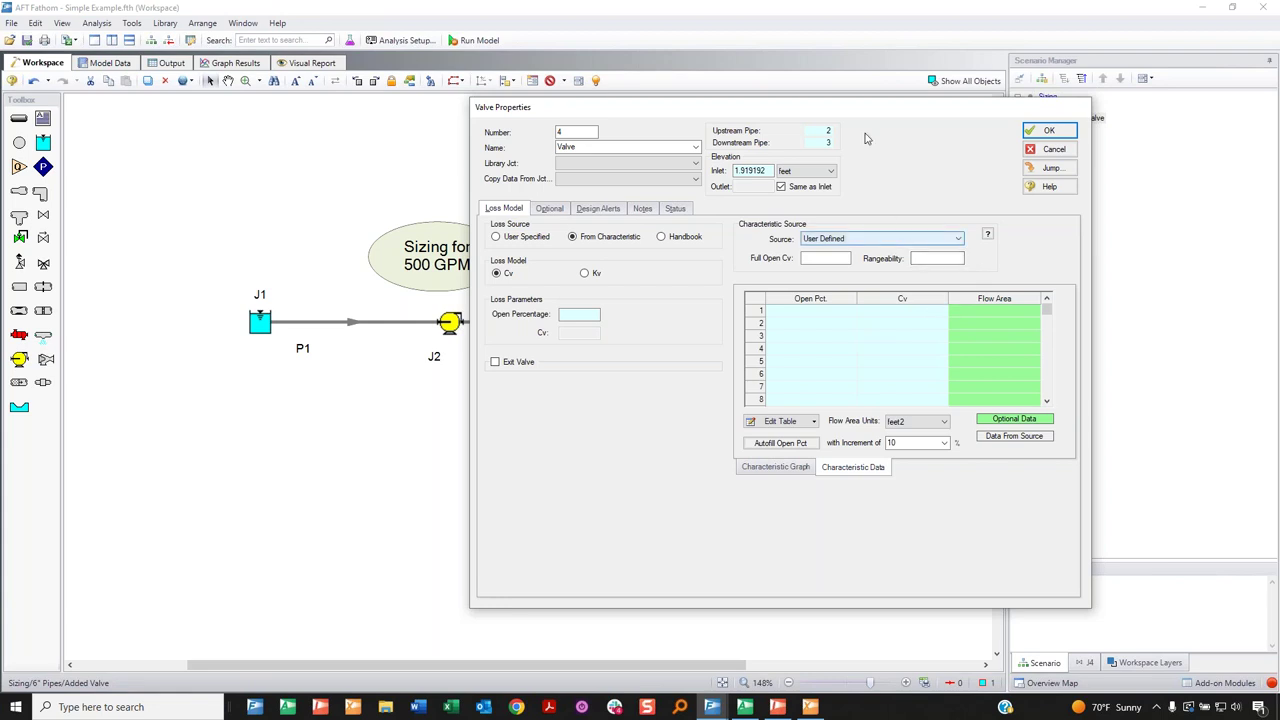
# Set the valve's characteristic source to Ball with a full open Cv of 5500, and review the characteristic data and graph.
pyautogui.moveTo(900, 107); pyautogui.dragTo(943, 91)
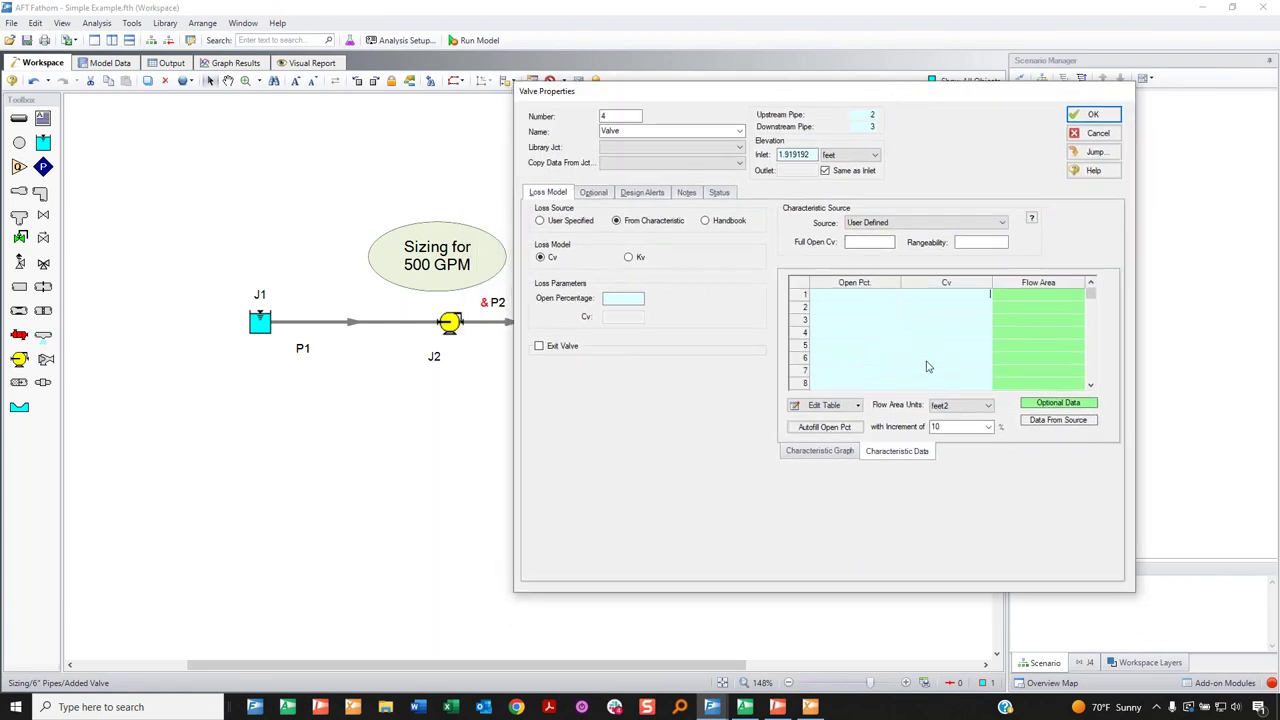
pyautogui.click(925, 222)
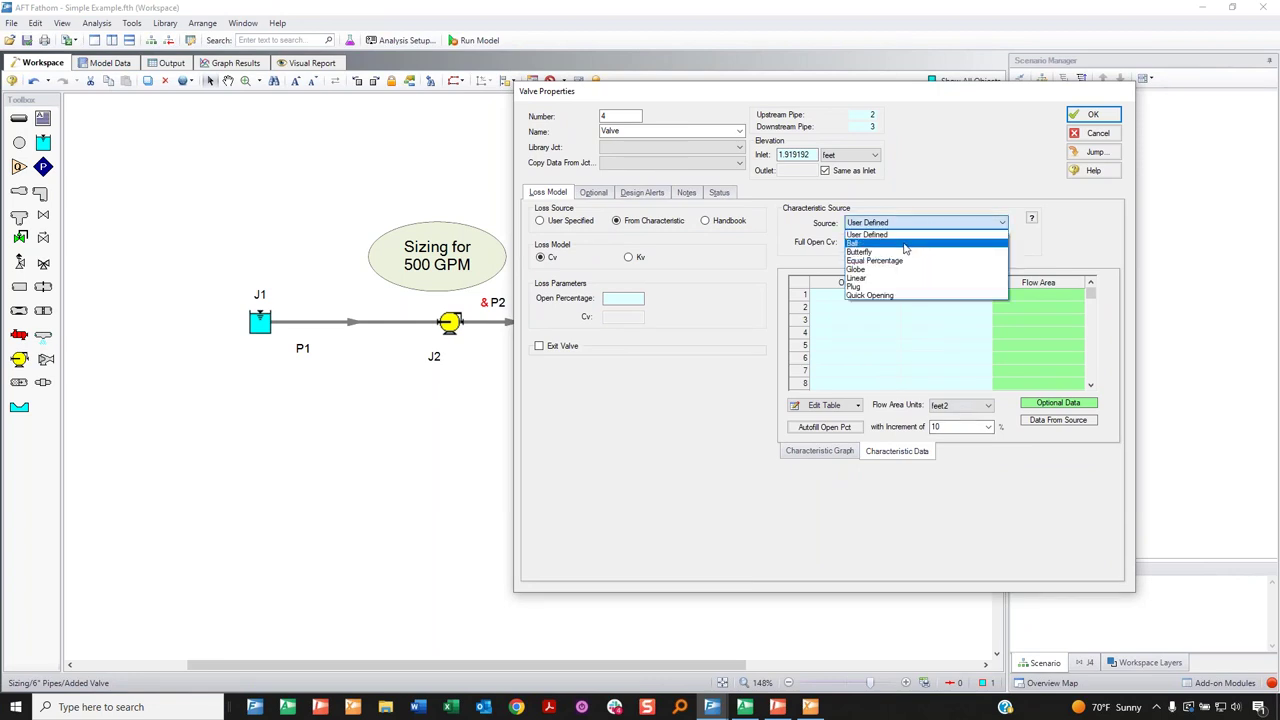
pyautogui.click(905, 246)
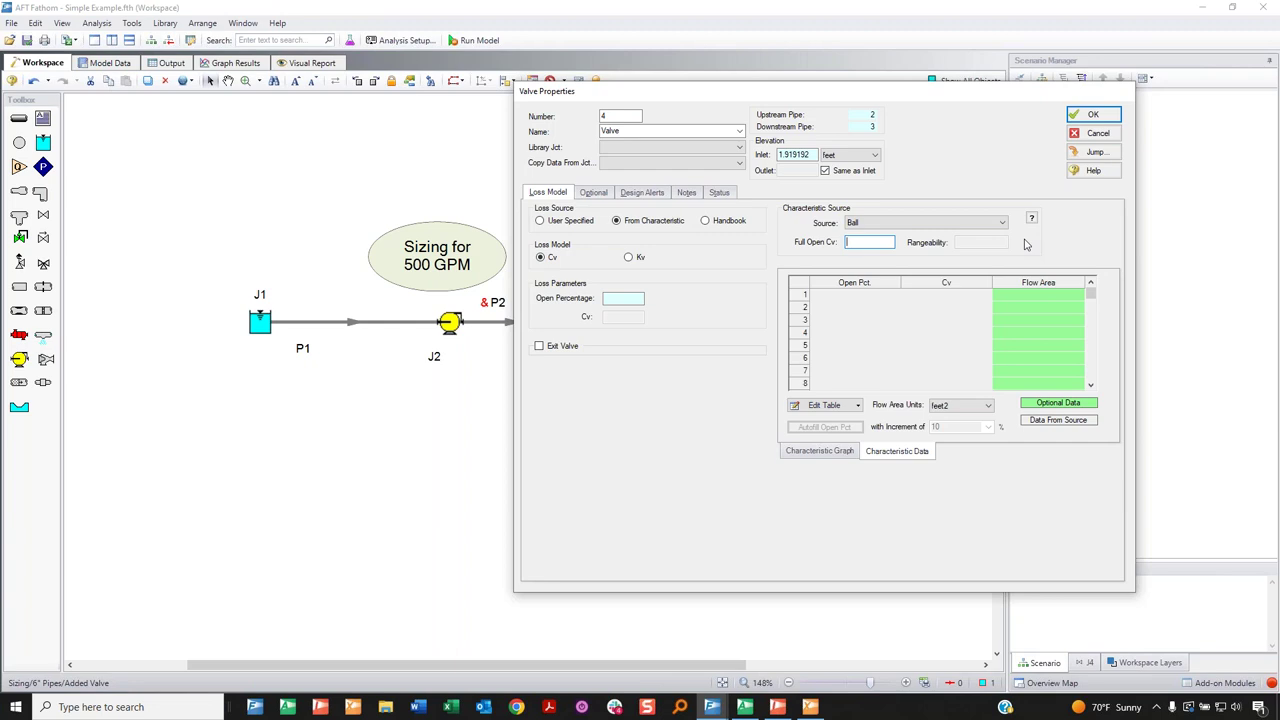
pyautogui.write('5500')
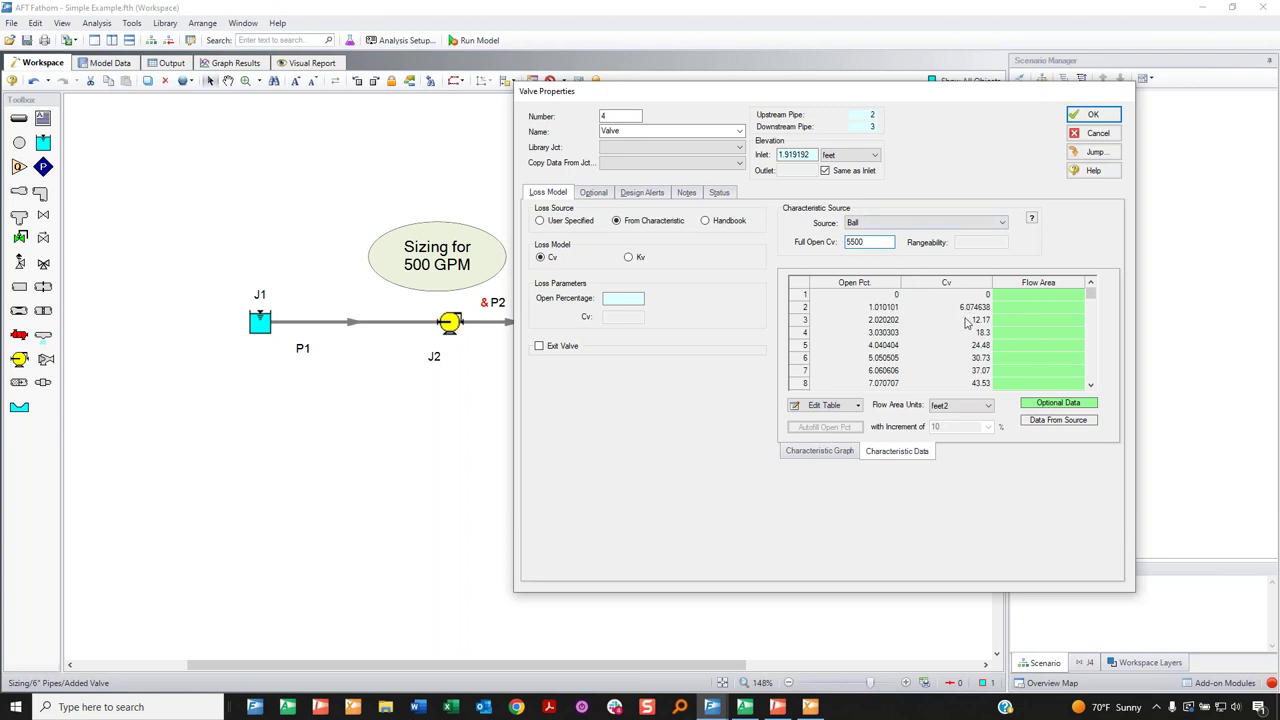
pyautogui.scroll(-4, 966, 328)
pyautogui.scroll(-8, 966, 328)
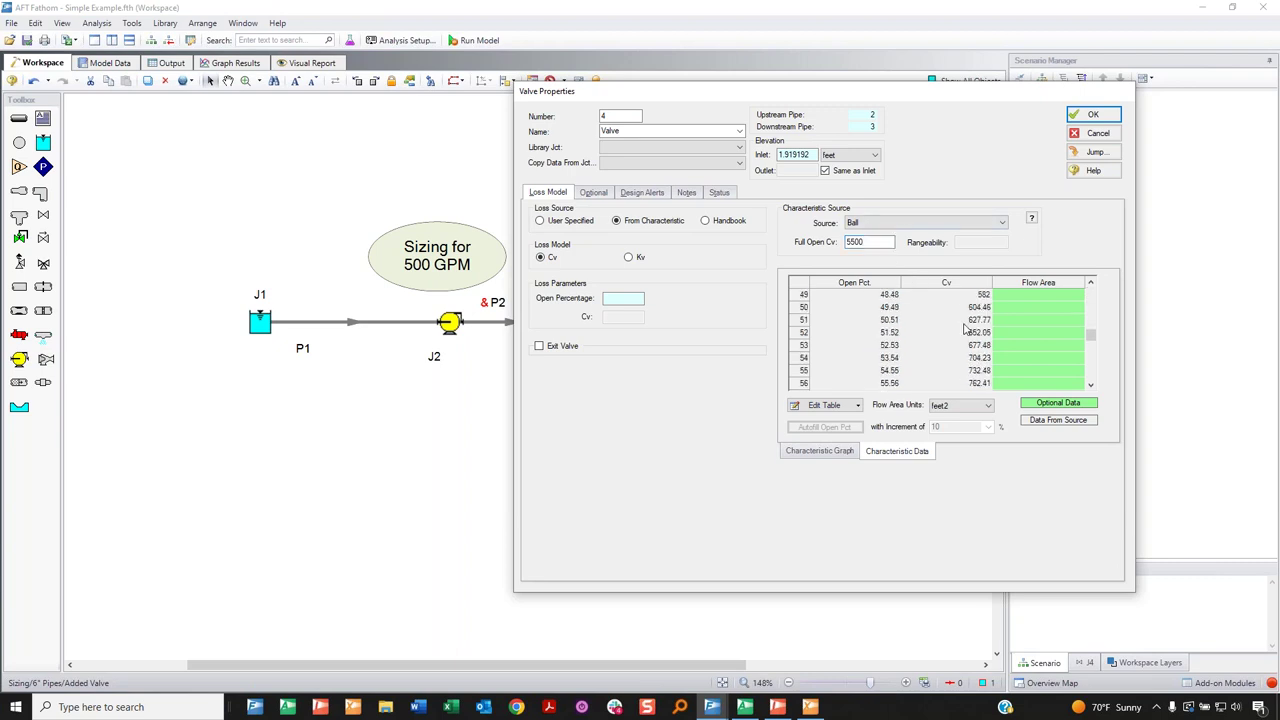
pyautogui.scroll(-2, 966, 330)
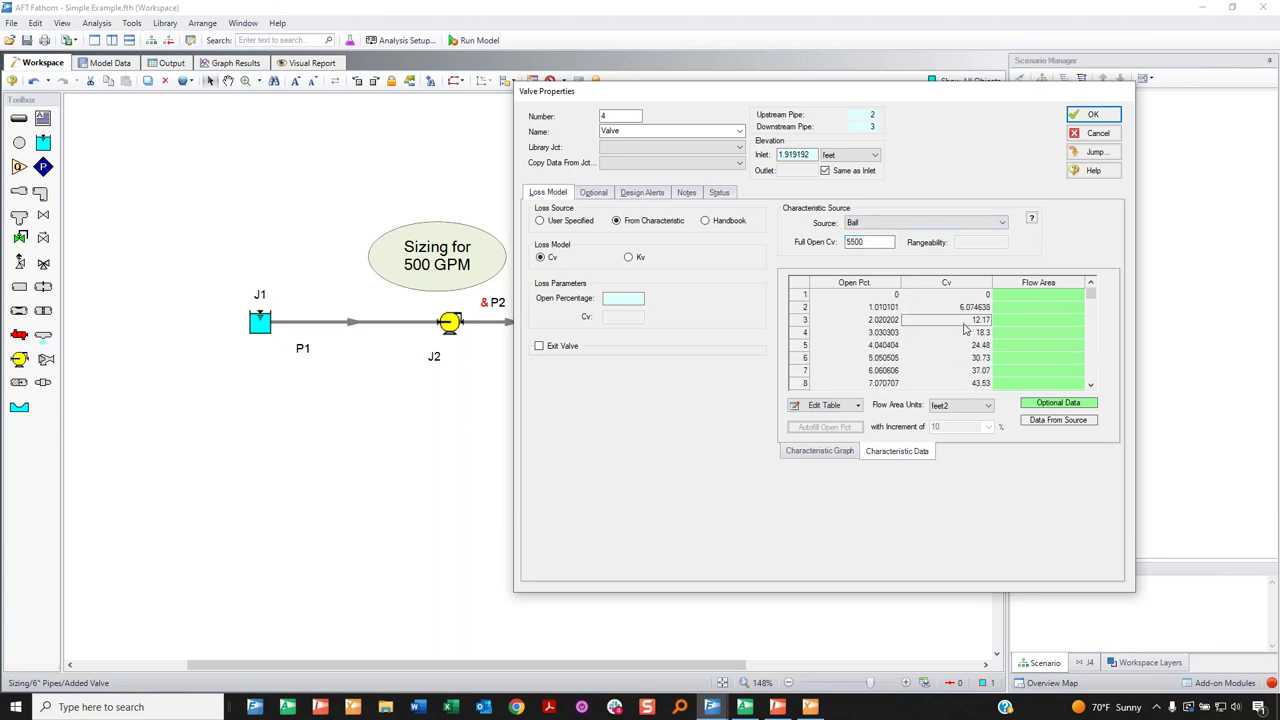
pyautogui.click(840, 451)
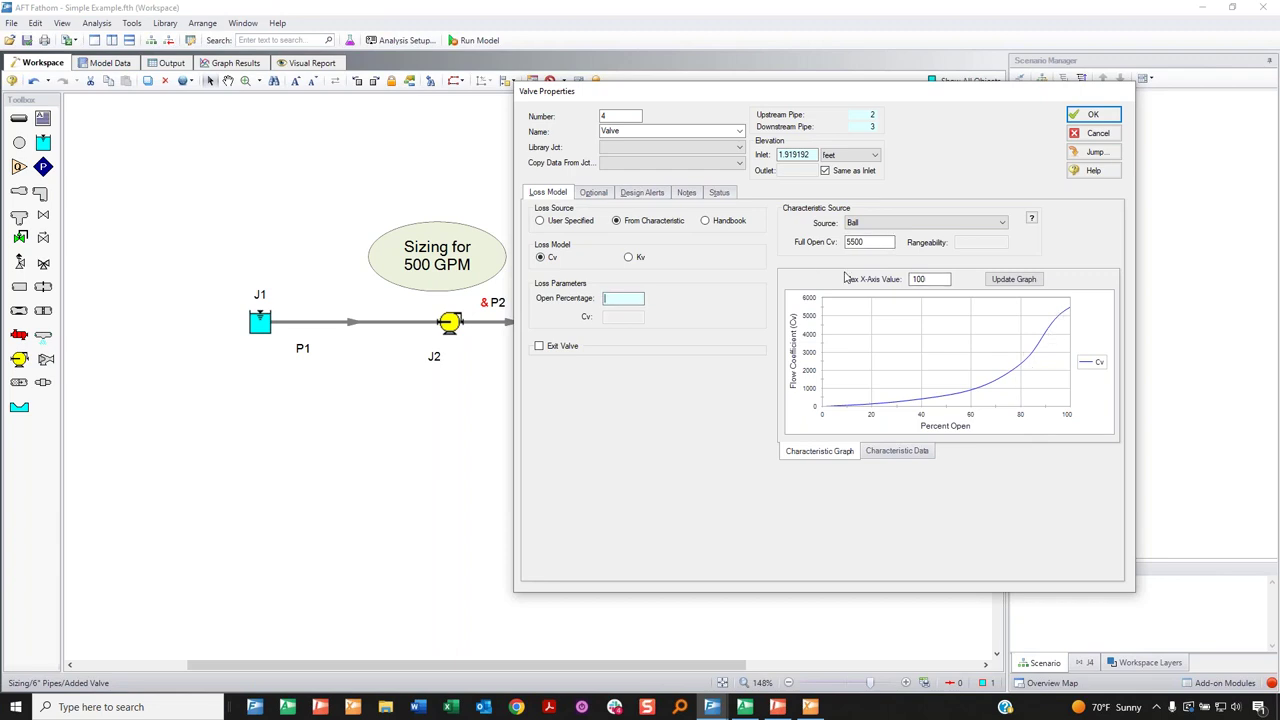
# Set the valve's open percentage to 100 and accept the valve properties.
pyautogui.write('90')
pyautogui.doubleClick(612, 298)
pyautogui.write('100')
pyautogui.click(1094, 117)
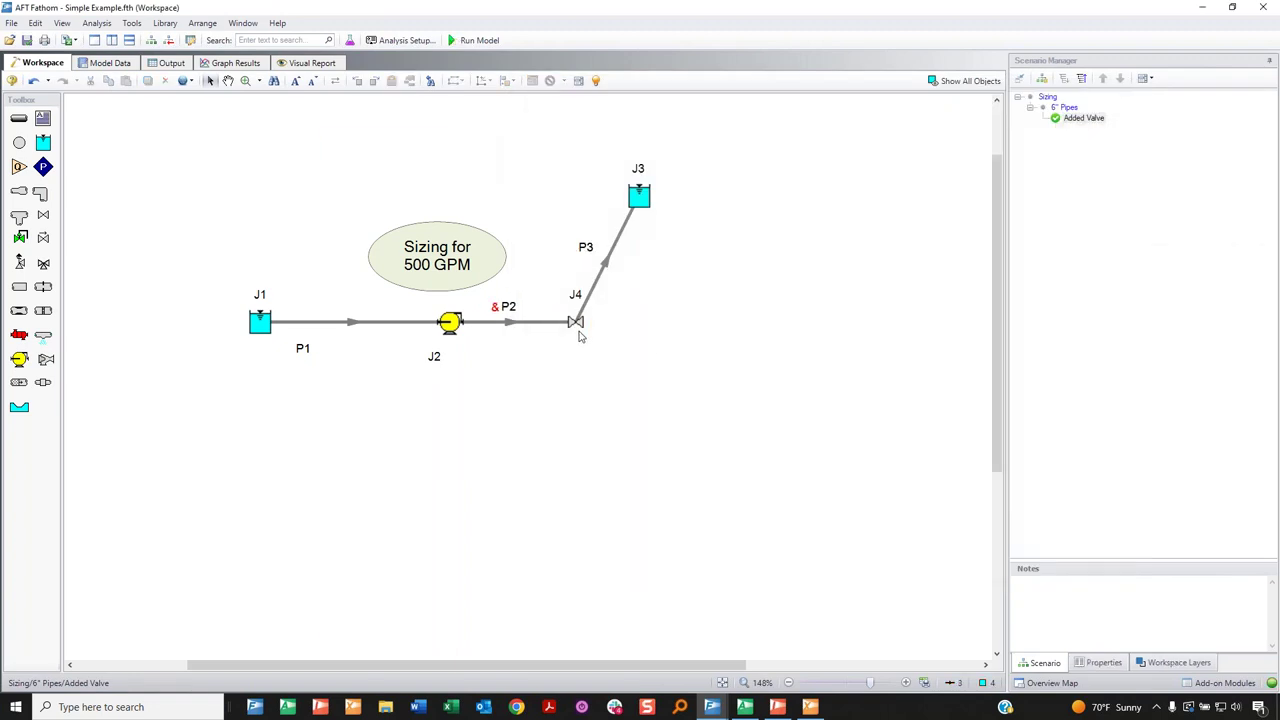
# Try the Handbook loss source for valve J4 with valve type Ball, review its K factor, return to From Characteristic and cancel the changes.
pyautogui.doubleClick(577, 325)
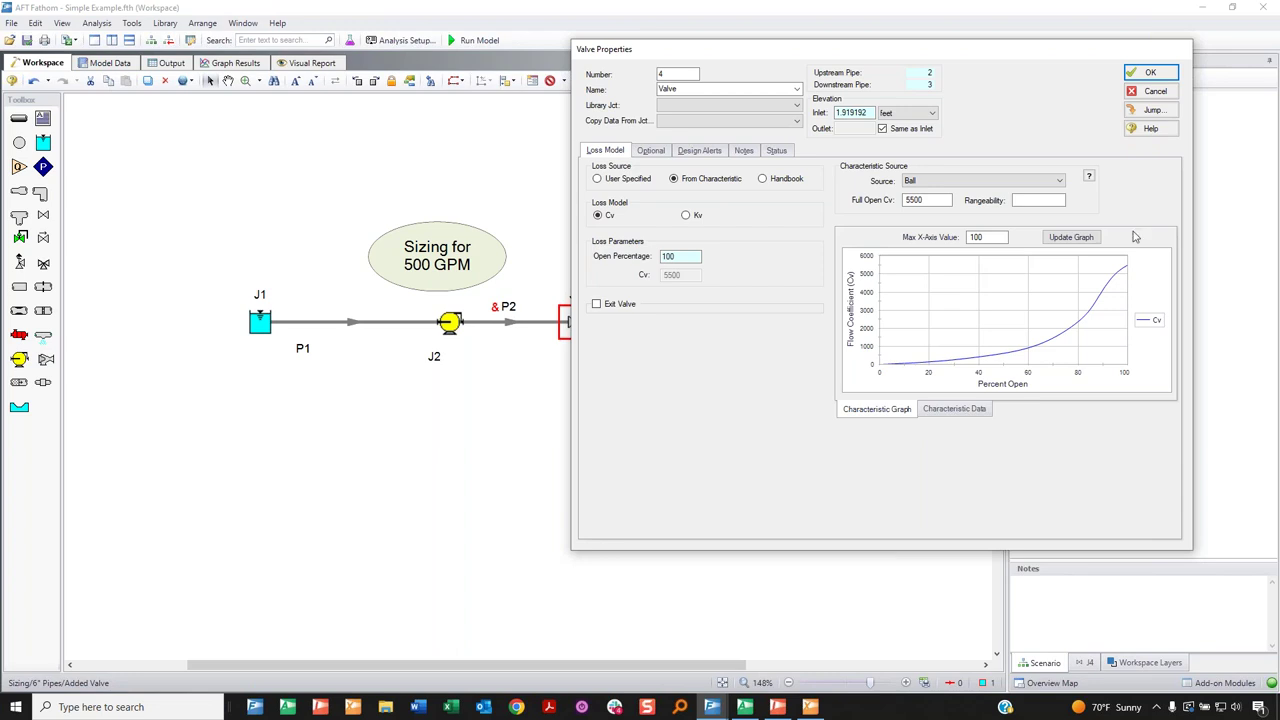
pyautogui.click(779, 184)
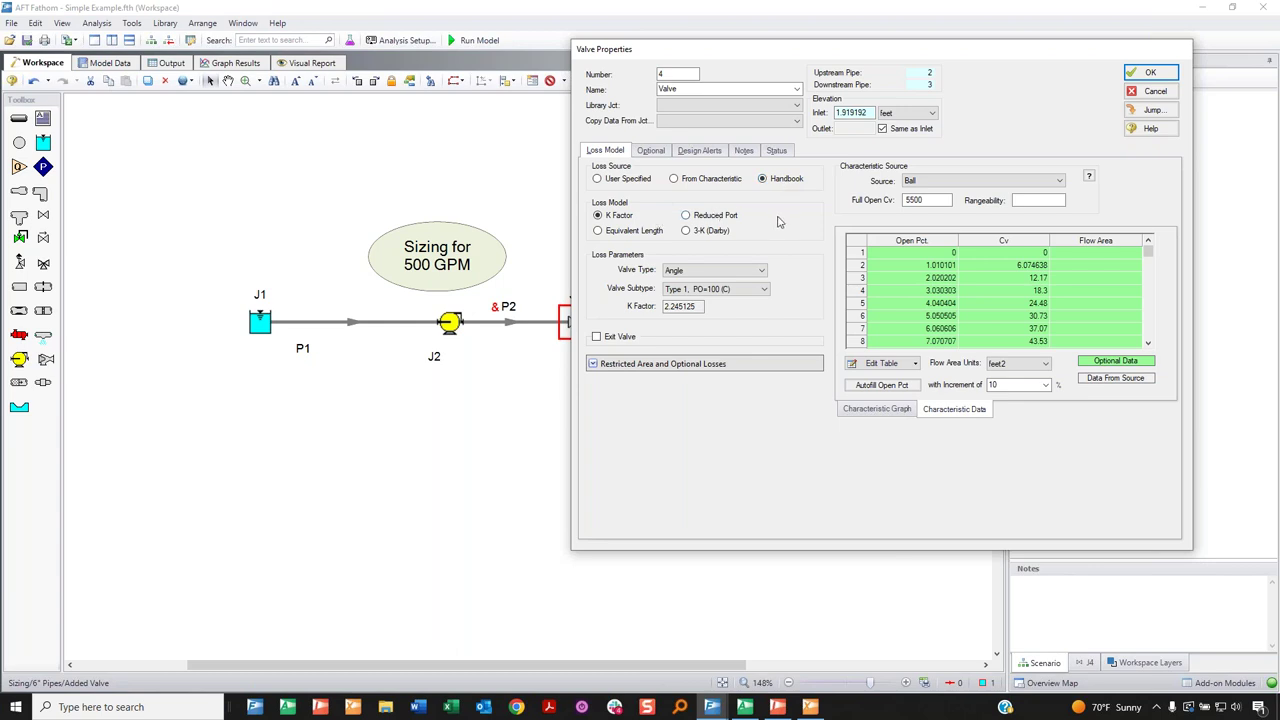
pyautogui.click(698, 306)
pyautogui.click(738, 275)
pyautogui.click(722, 290)
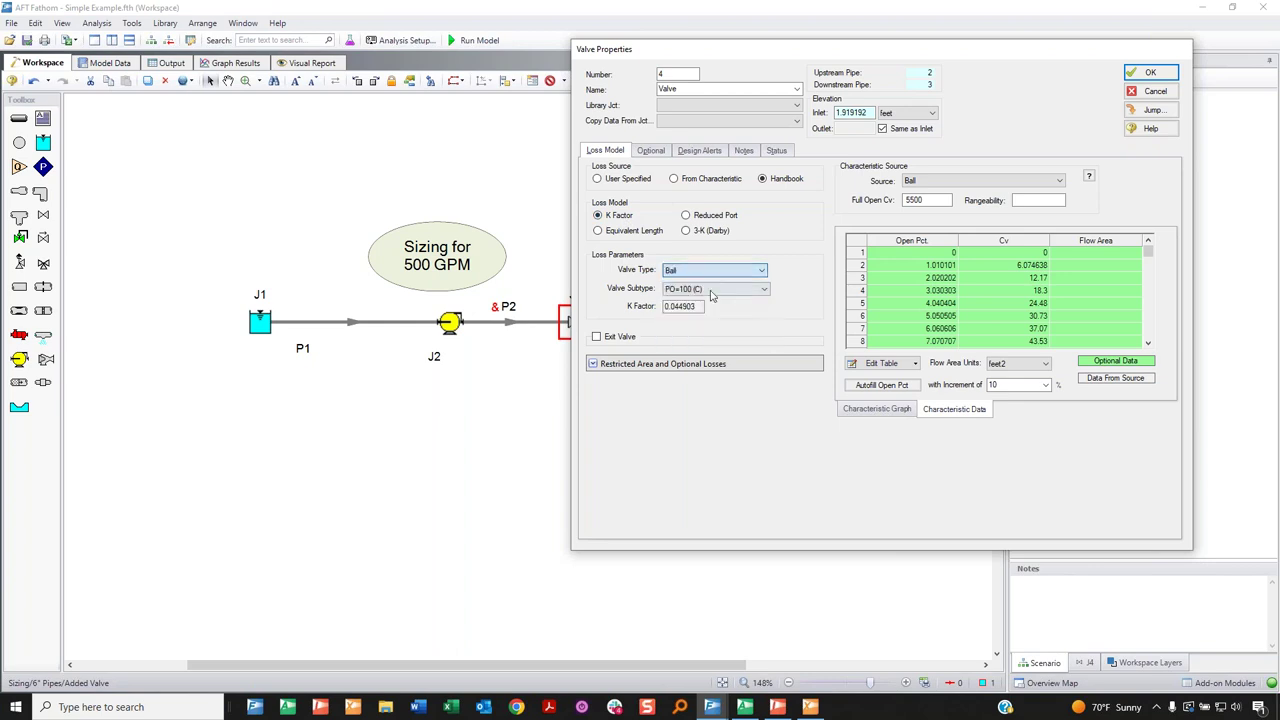
pyautogui.click(724, 289)
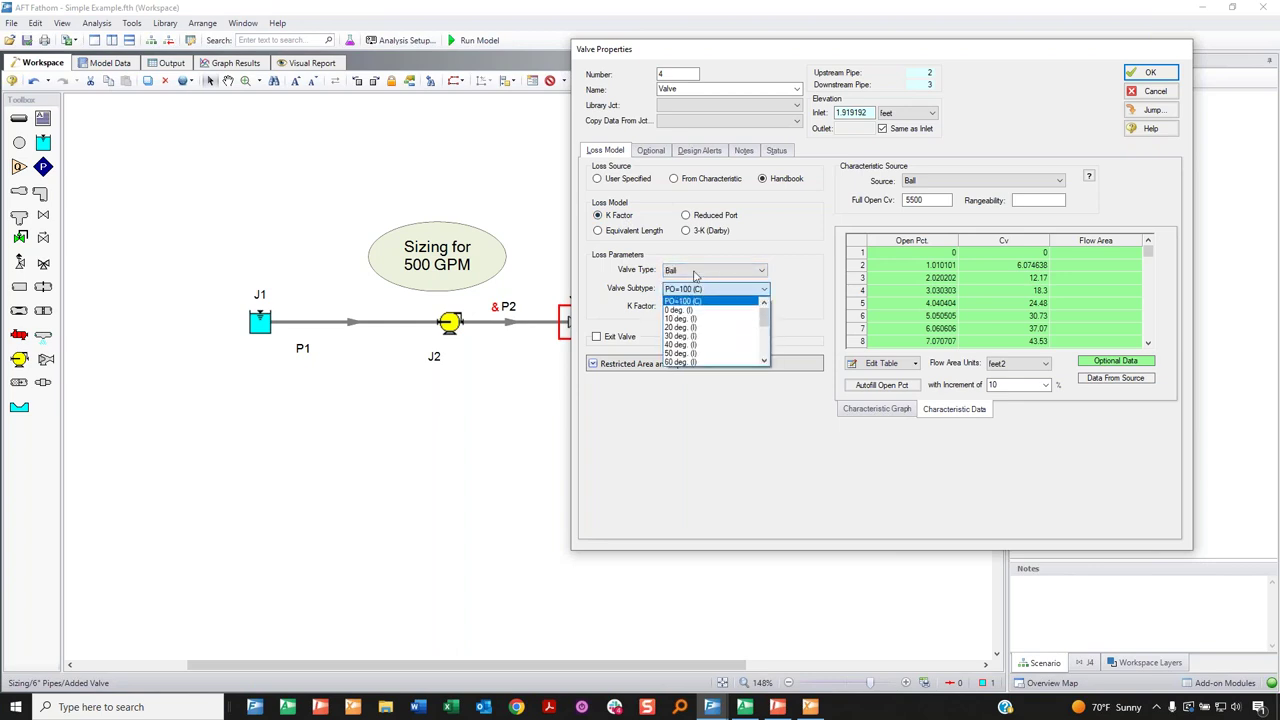
pyautogui.click(697, 287)
pyautogui.click(697, 306)
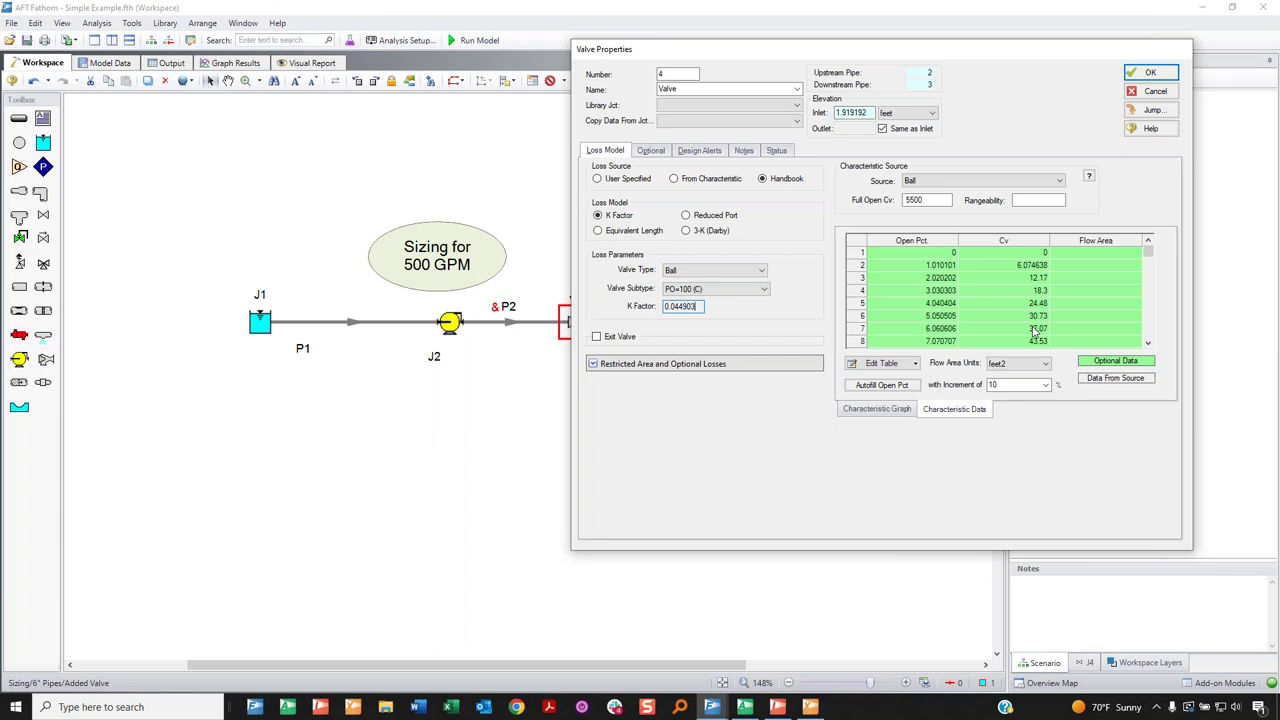
pyautogui.moveTo(702, 307); pyautogui.dragTo(655, 309)
pyautogui.click(690, 178)
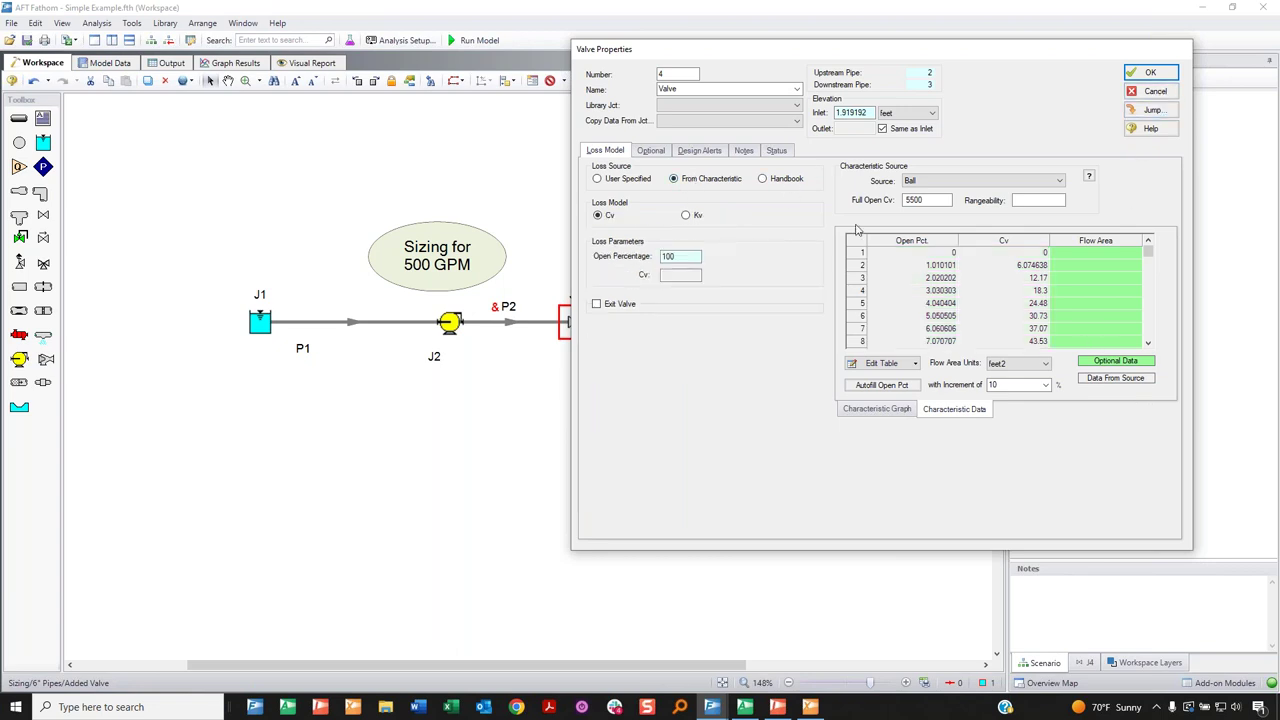
pyautogui.click(1147, 92)
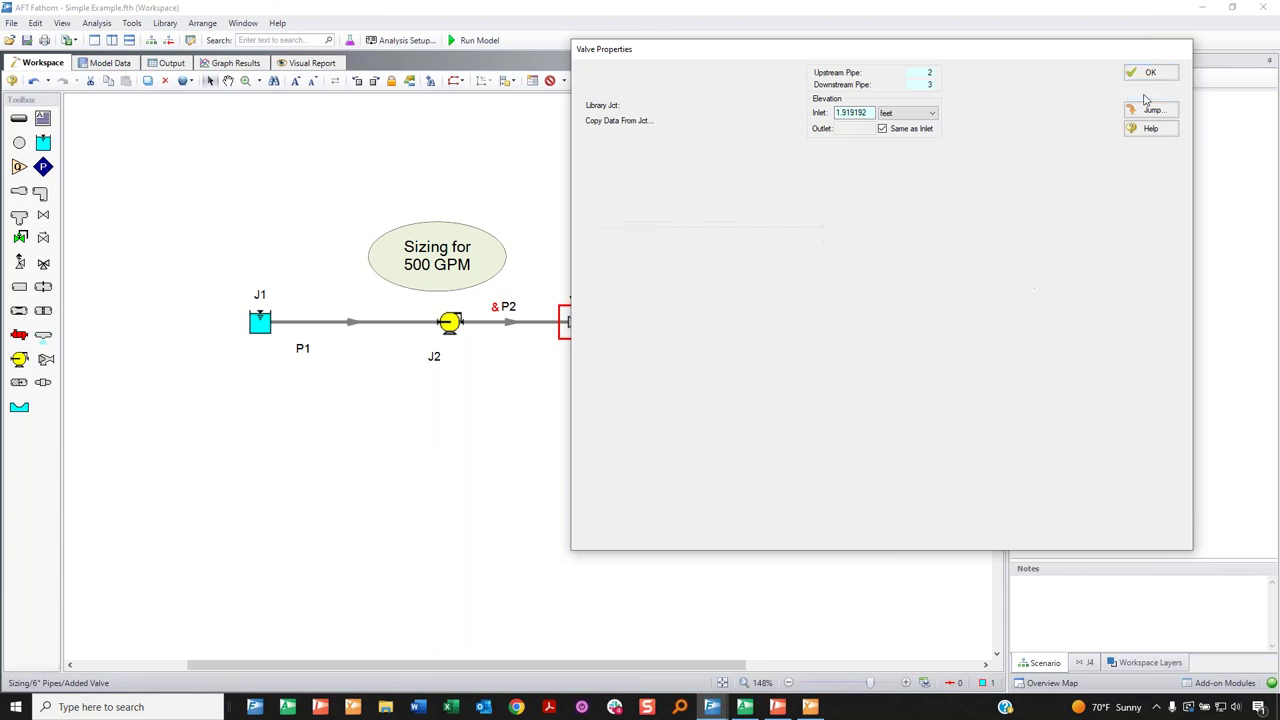
# Review valve J4's open percentage and characteristic graph, and close its properties without saving.
pyautogui.doubleClick(573, 325)
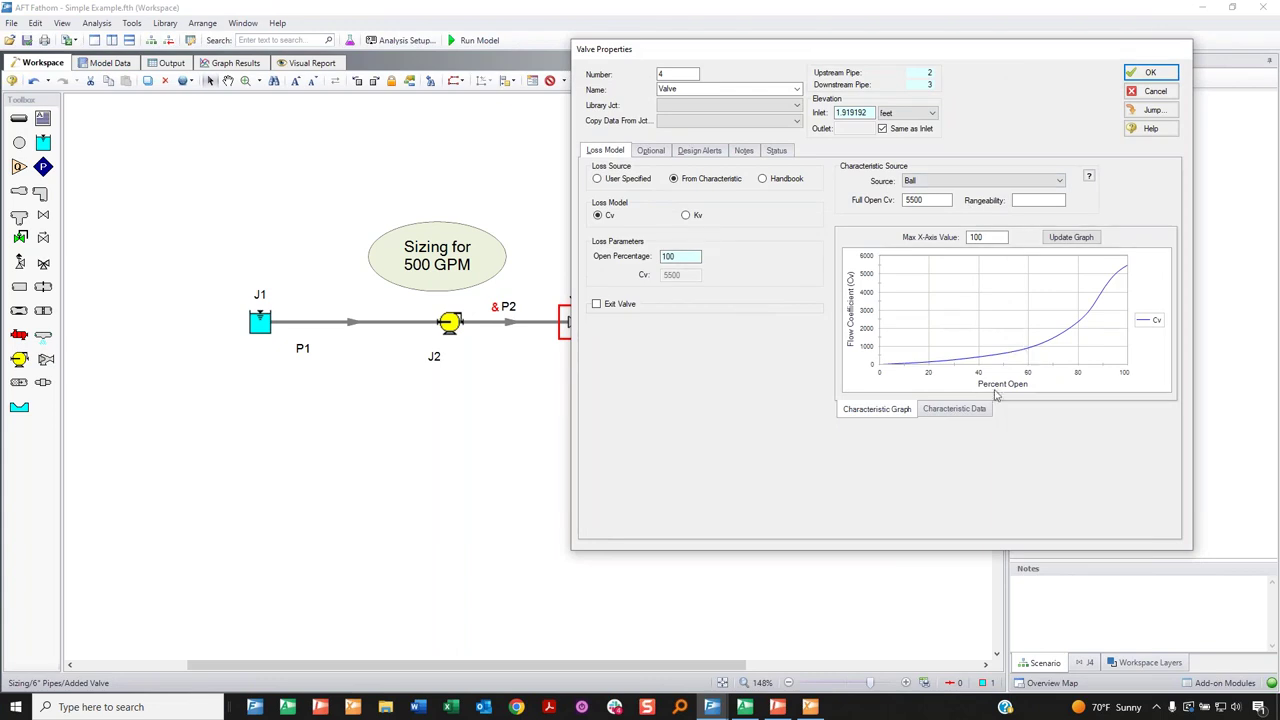
pyautogui.doubleClick(680, 258)
pyautogui.click(1156, 92)
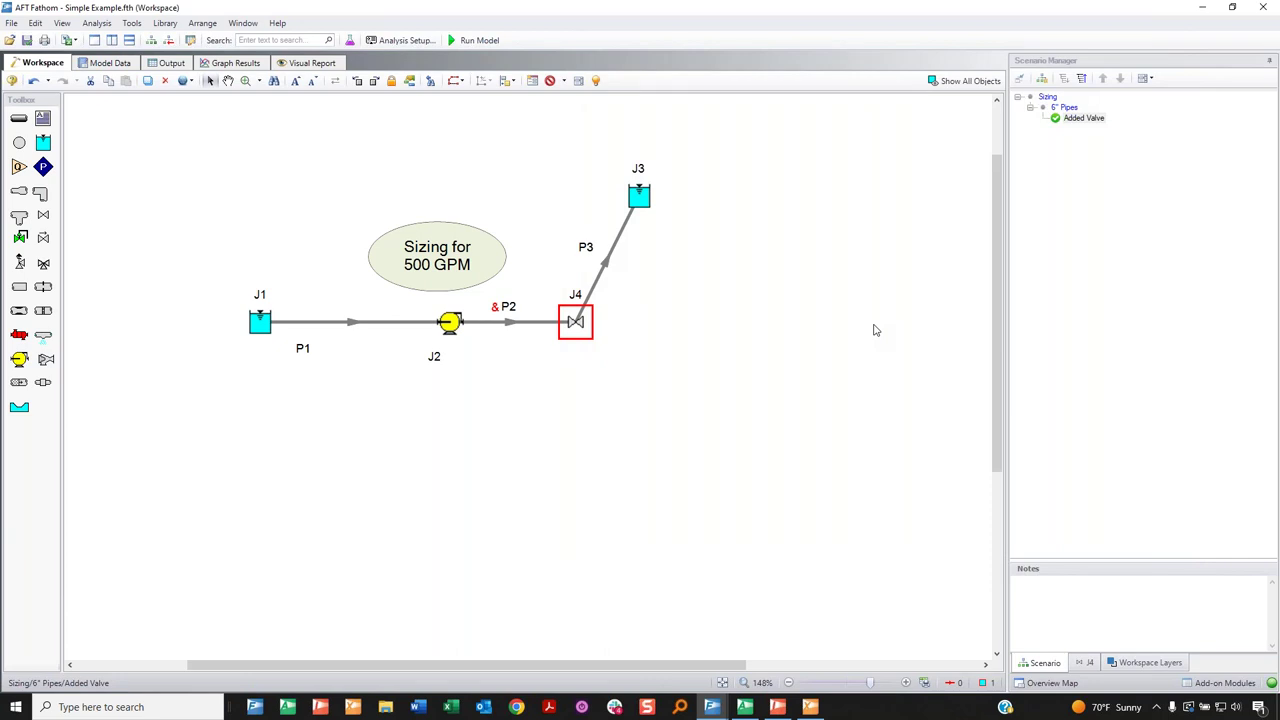
# Run the model and examine the valve's pressure drop in the valve summary output.
pyautogui.hotkey('ctrl', 'r')
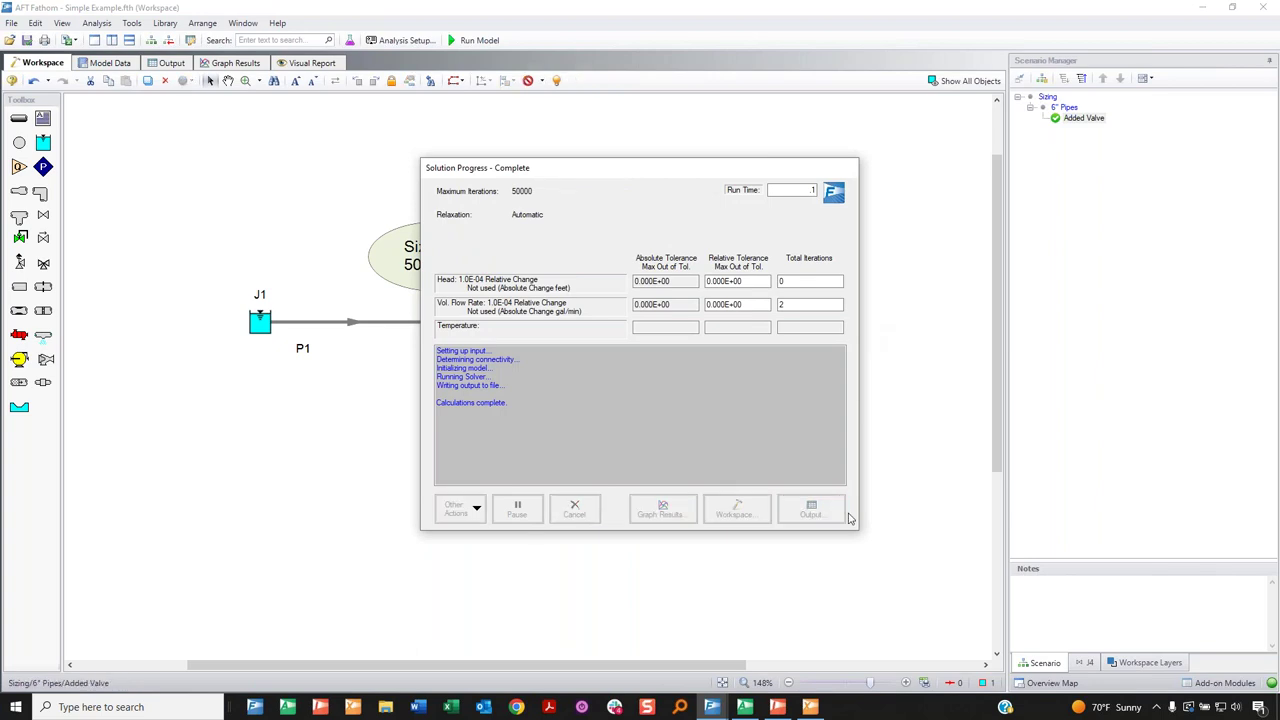
pyautogui.click(843, 514)
pyautogui.click(240, 102)
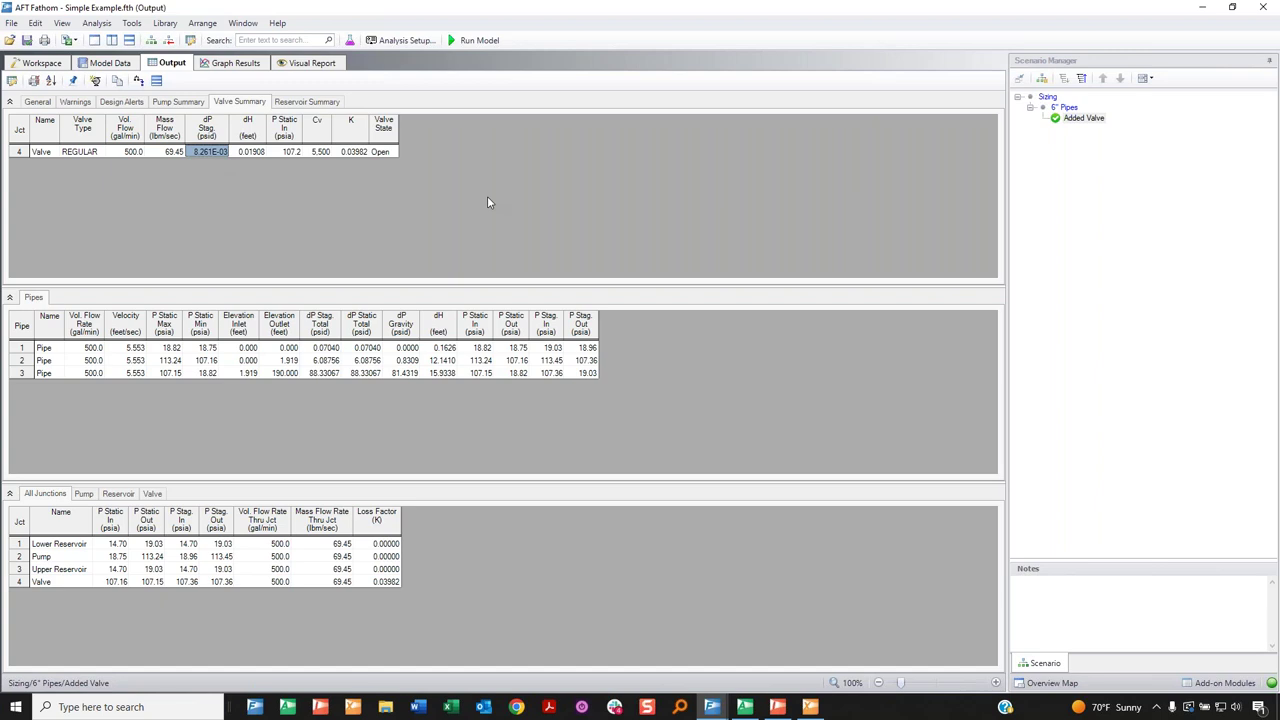
# Return to the workspace and move the P2 and P3 result labels clear of their pipes.
pyautogui.click(41, 65)
pyautogui.moveTo(565, 348); pyautogui.dragTo(614, 393)
pyautogui.moveTo(612, 268); pyautogui.dragTo(659, 285)
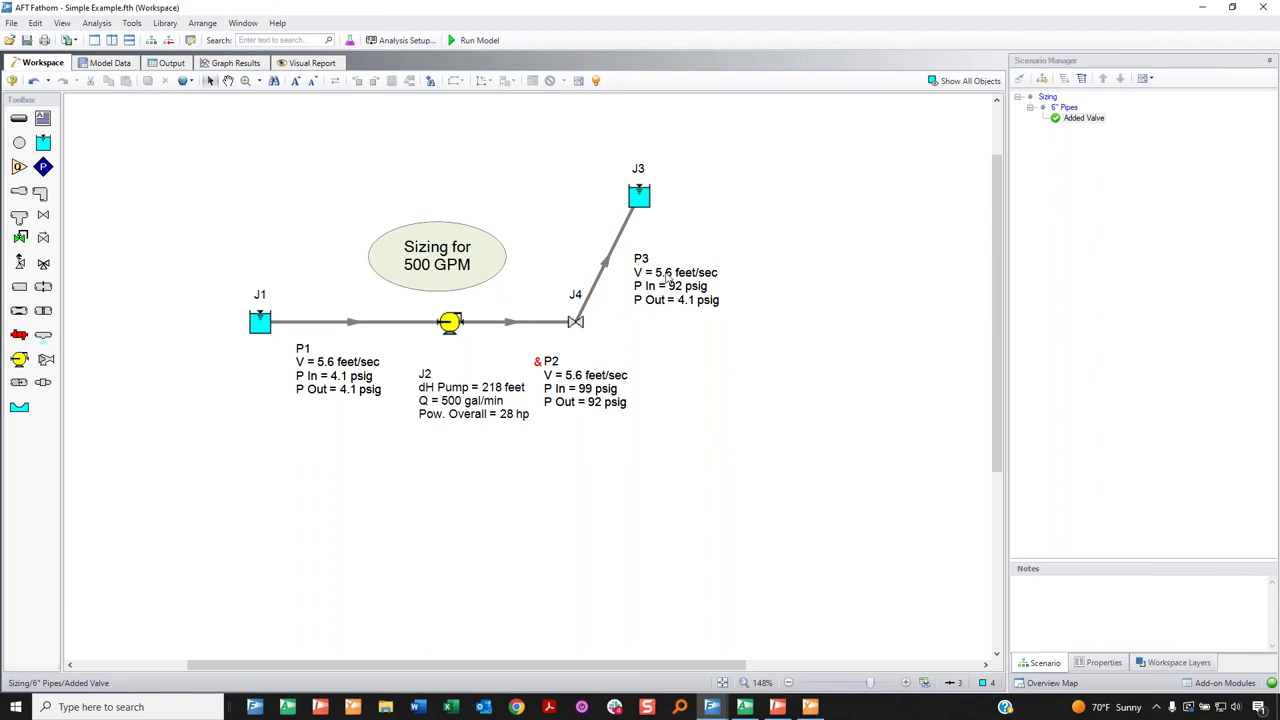
# Examine which pipe and junction labels are shown in the Output layer's settings, and close them.
pyautogui.click(1176, 663)
pyautogui.moveTo(1260, 256)
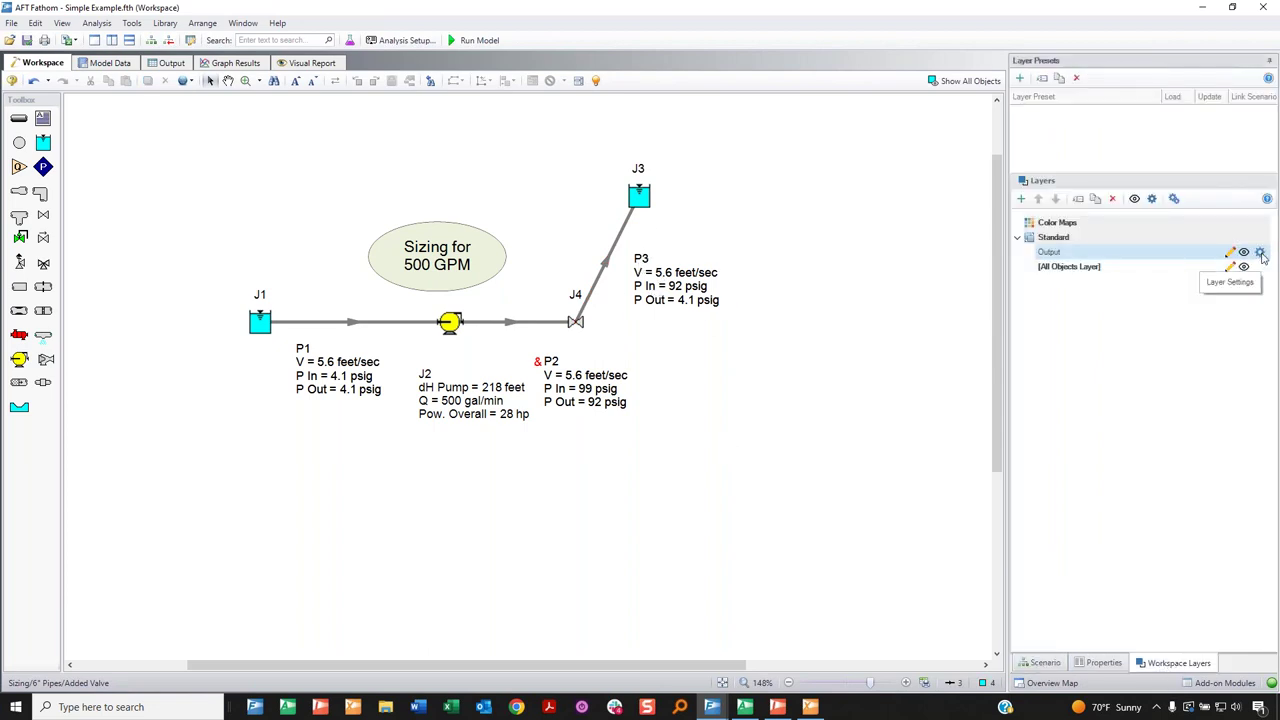
pyautogui.click(1261, 256)
pyautogui.click(399, 329)
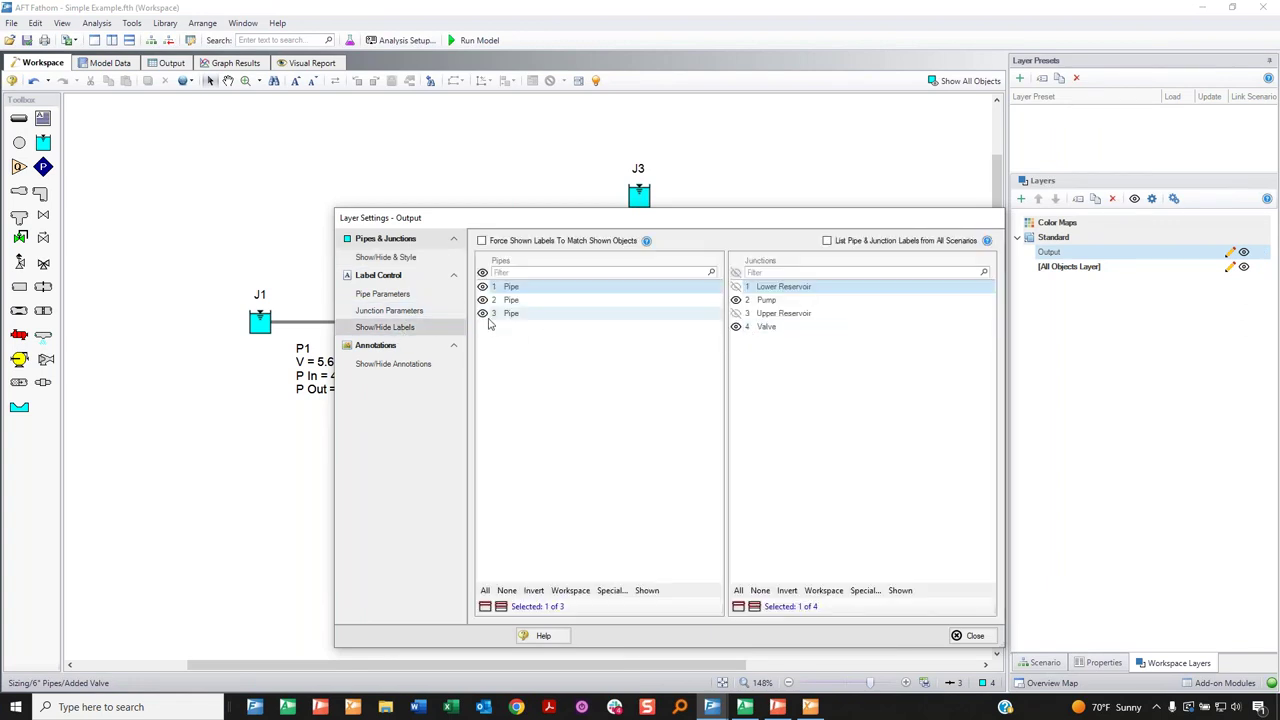
pyautogui.moveTo(534, 217); pyautogui.dragTo(486, 187)
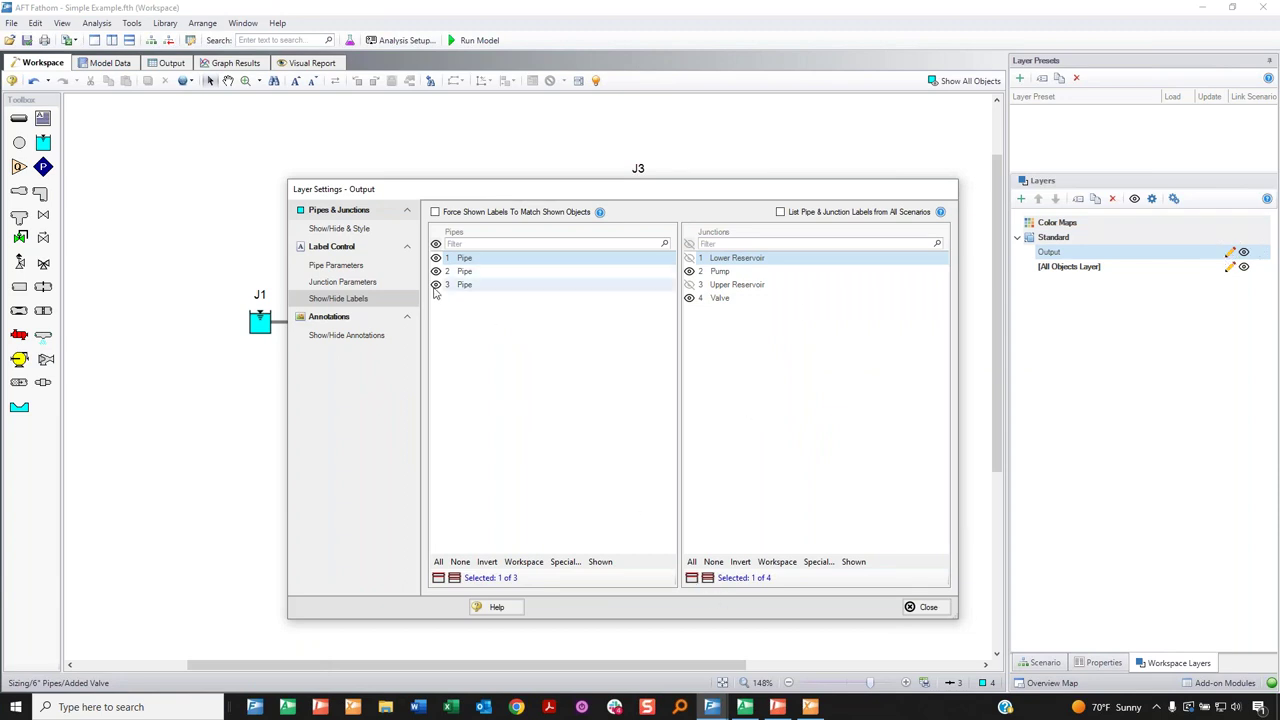
pyautogui.click(928, 607)
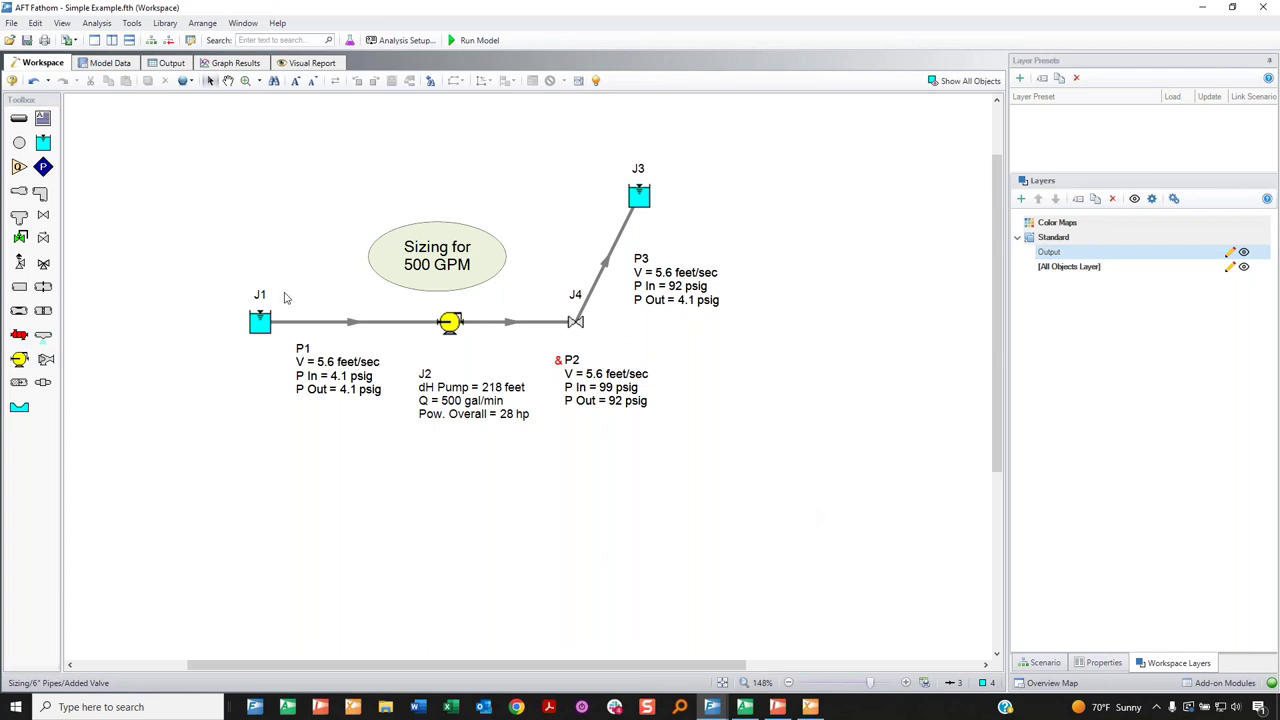
# Browse to Pump.png as a custom icon image and set pump J2's icon to the custom black pump image.
pyautogui.click(450, 328)
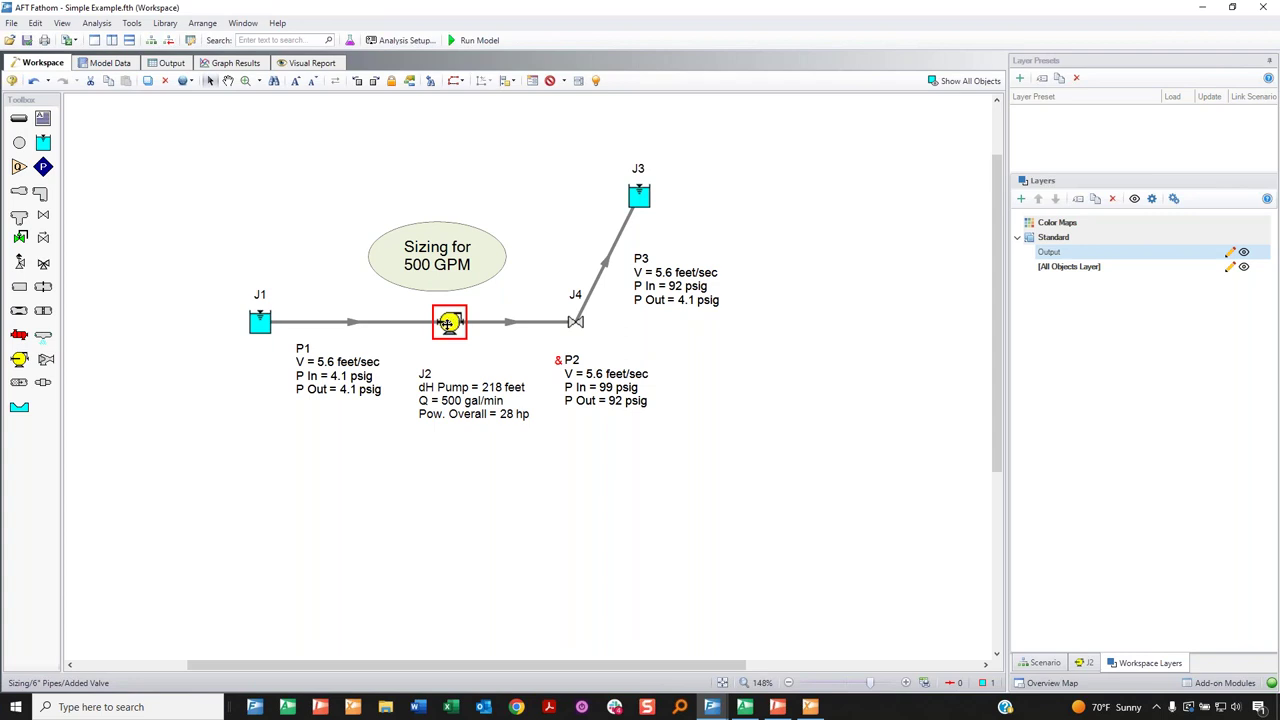
pyautogui.rightClick(448, 323)
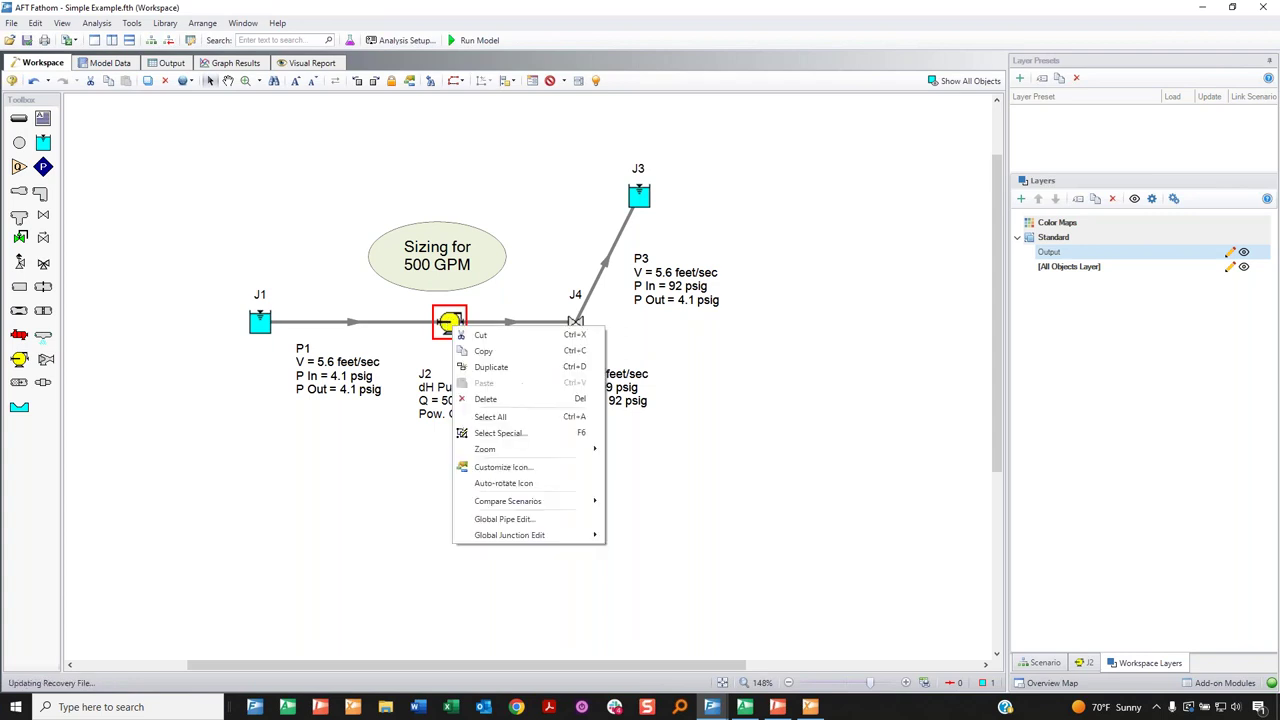
pyautogui.click(536, 470)
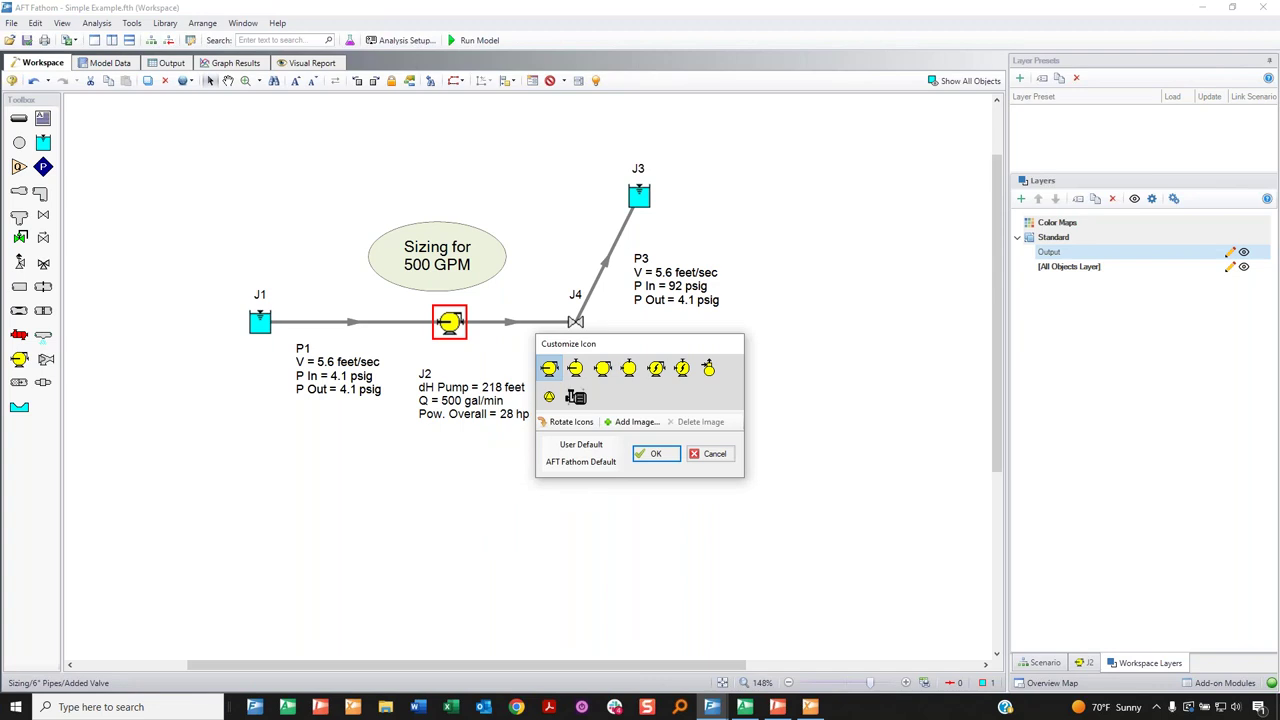
pyautogui.click(640, 425)
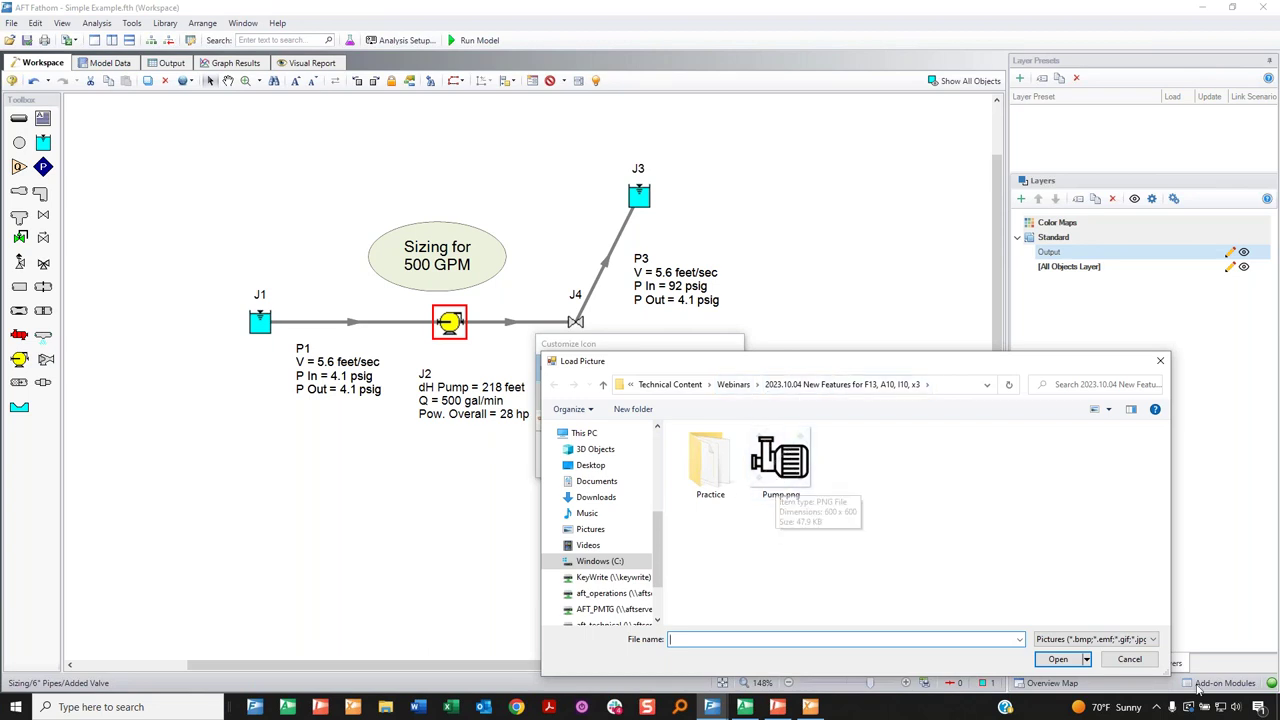
pyautogui.click(788, 462)
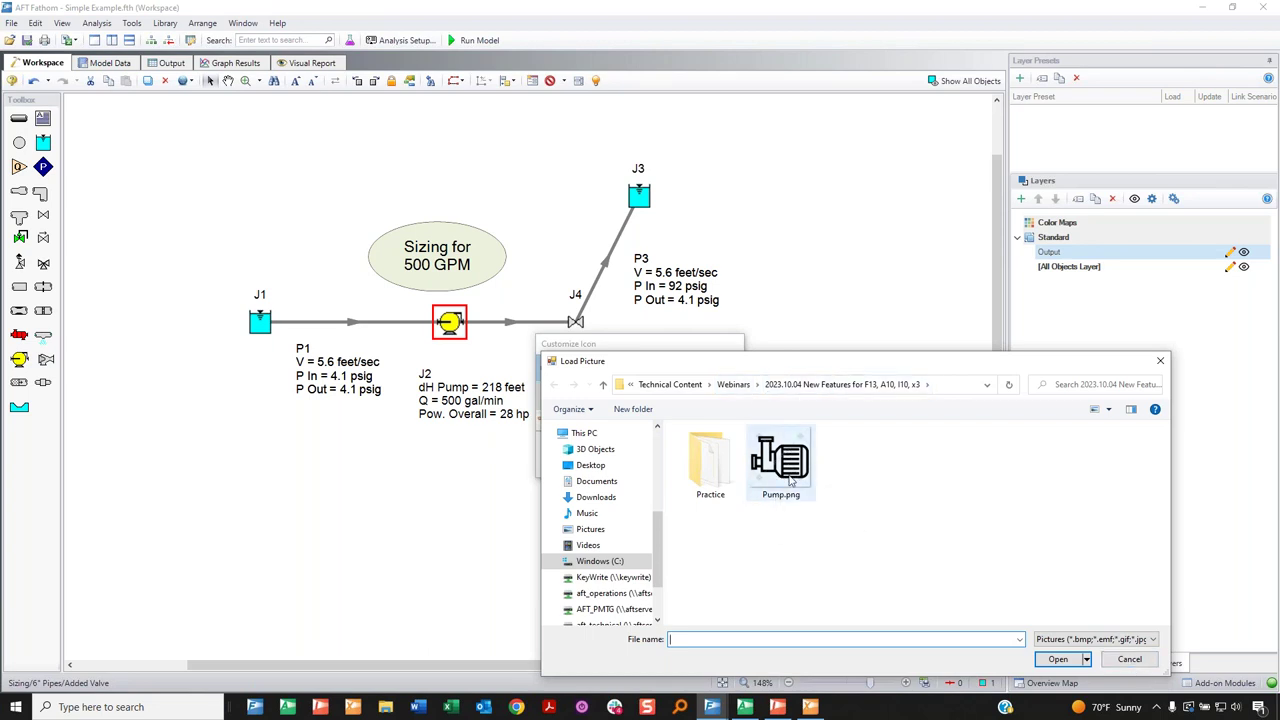
pyautogui.click(1058, 659)
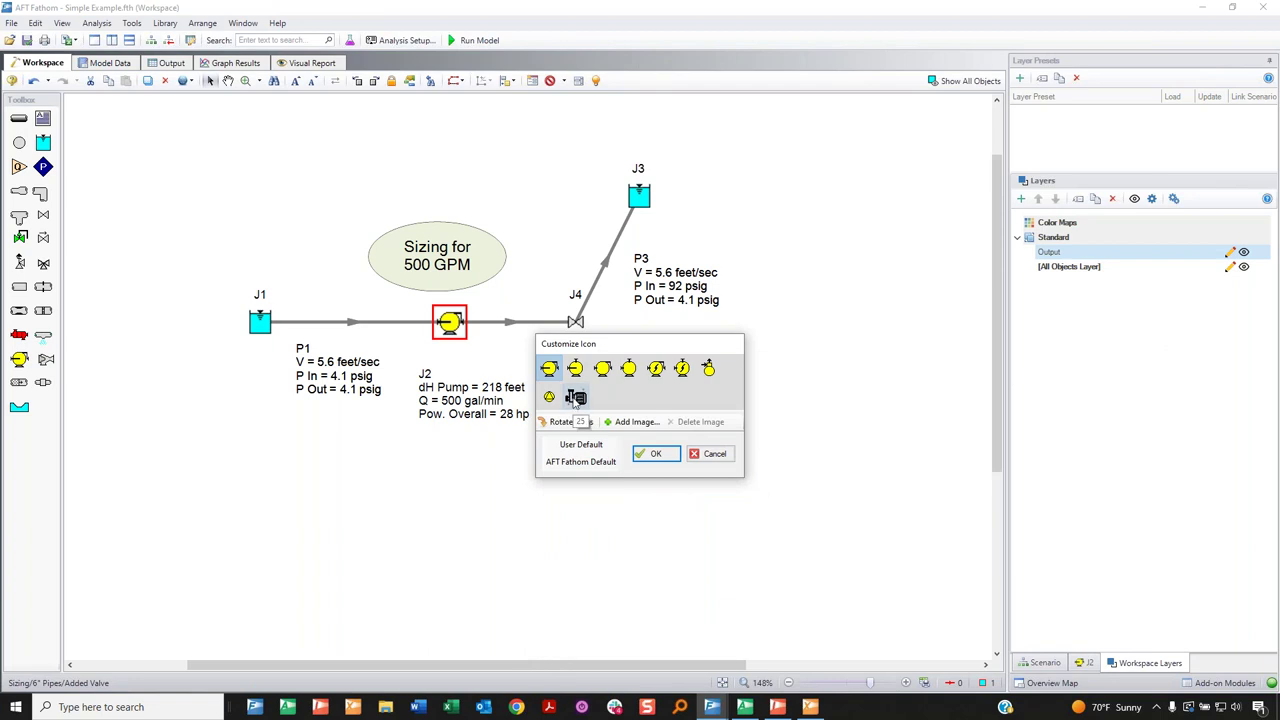
pyautogui.click(575, 397)
pyautogui.click(671, 458)
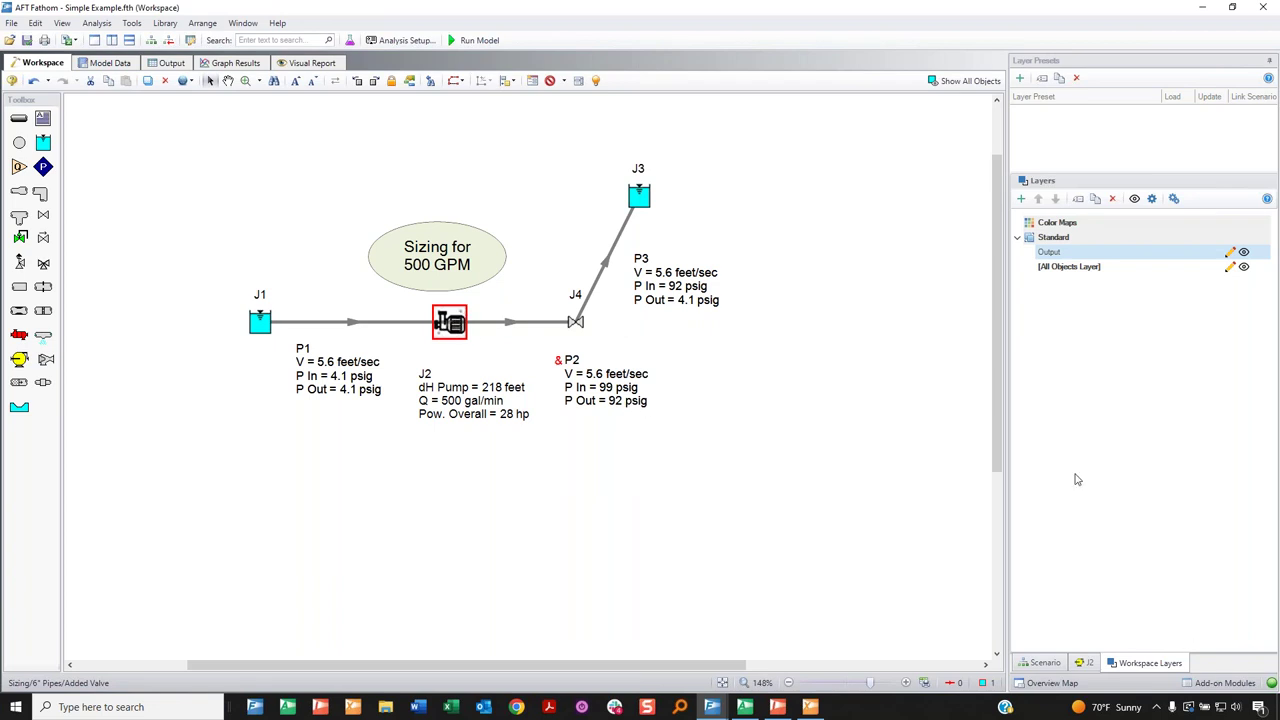
pyautogui.moveTo(1260, 258)
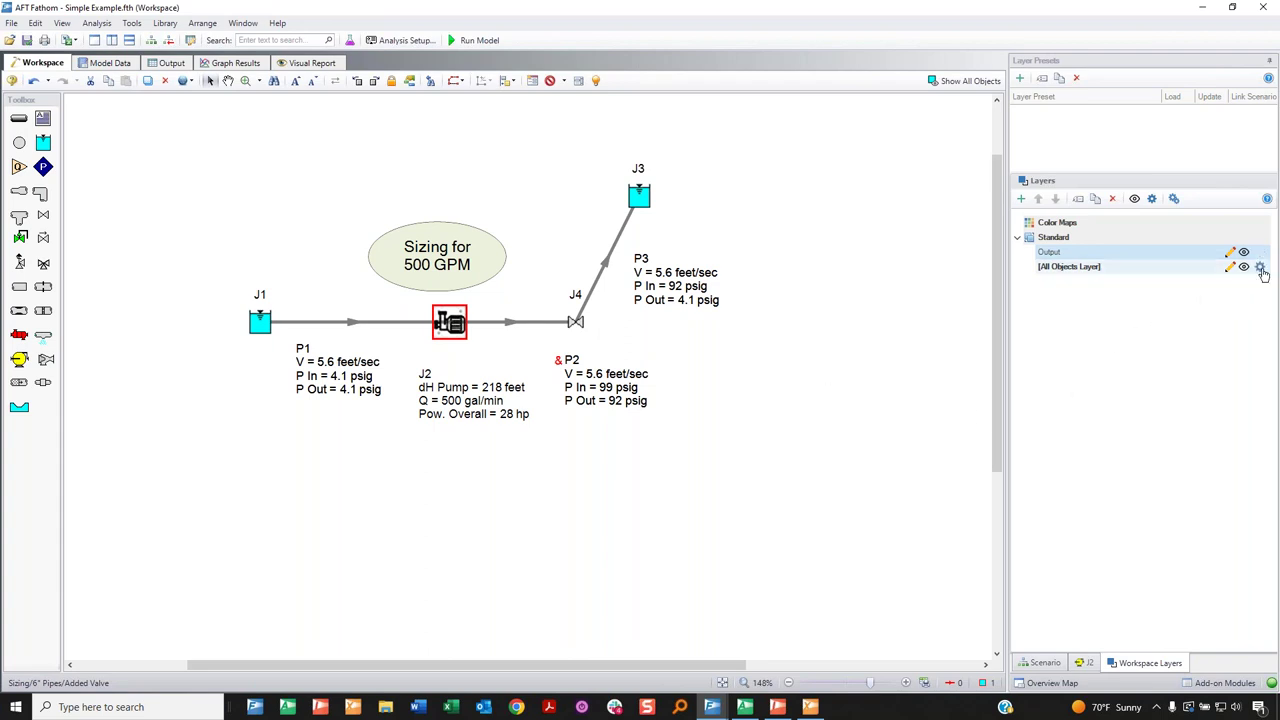
pyautogui.click(1261, 262)
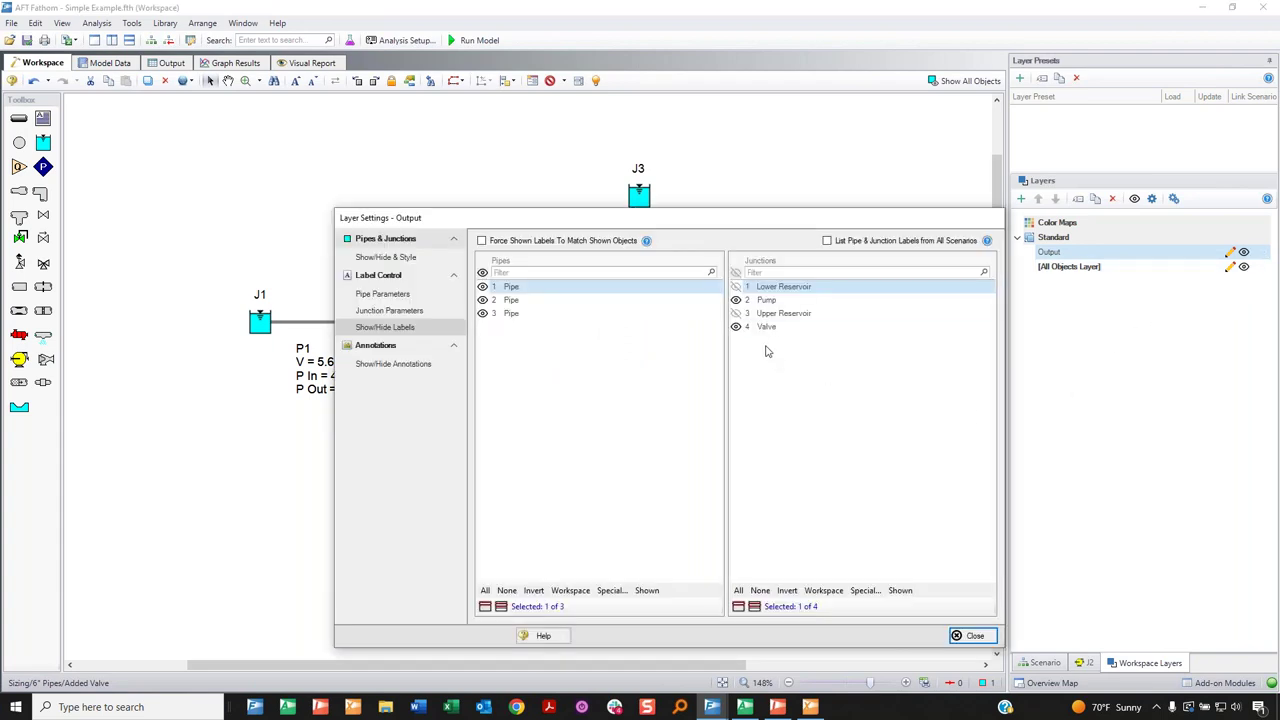
pyautogui.click(385, 257)
pyautogui.moveTo(718, 214); pyautogui.dragTo(665, 192)
# Enlarge the pump's icon in the All Objects Layer style settings, close them and inspect the pump in the workspace.
pyautogui.click(1193, 272)
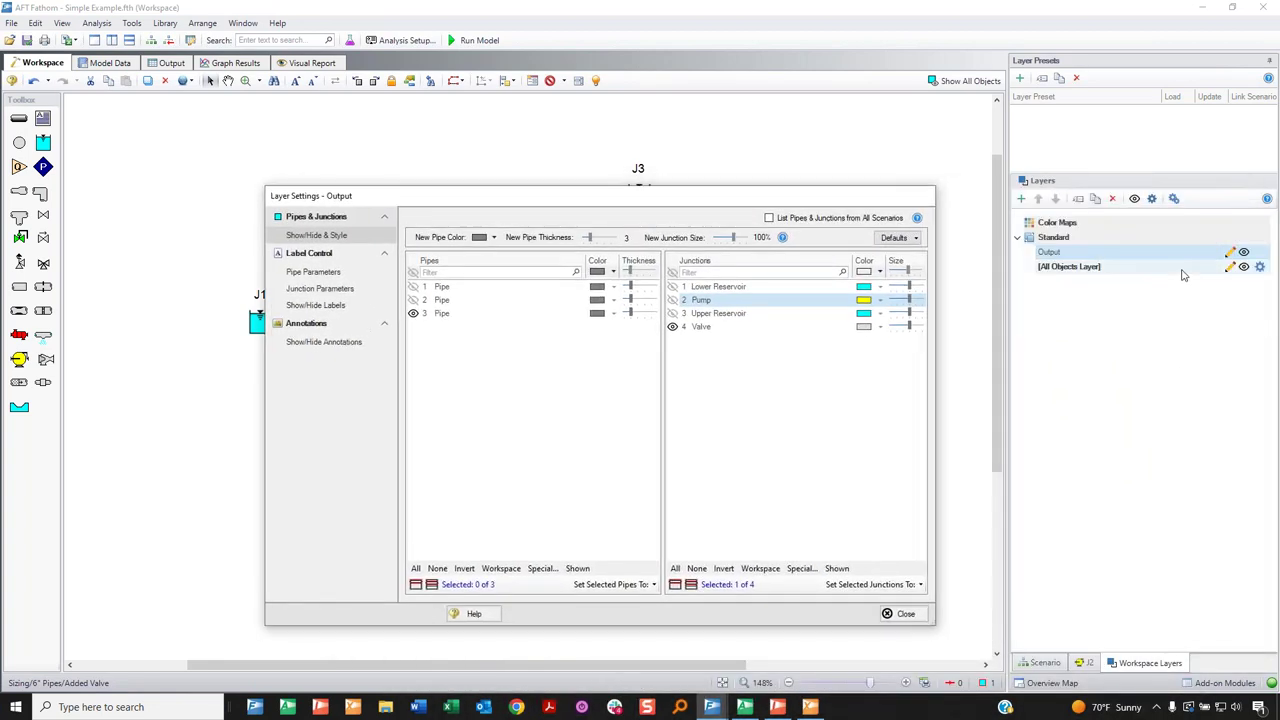
pyautogui.click(730, 305)
pyautogui.moveTo(836, 196); pyautogui.dragTo(714, 364)
pyautogui.moveTo(786, 461)
pyautogui.mouseDown()
pyautogui.moveTo(800, 466)
pyautogui.moveTo(789, 470)
pyautogui.mouseUp()
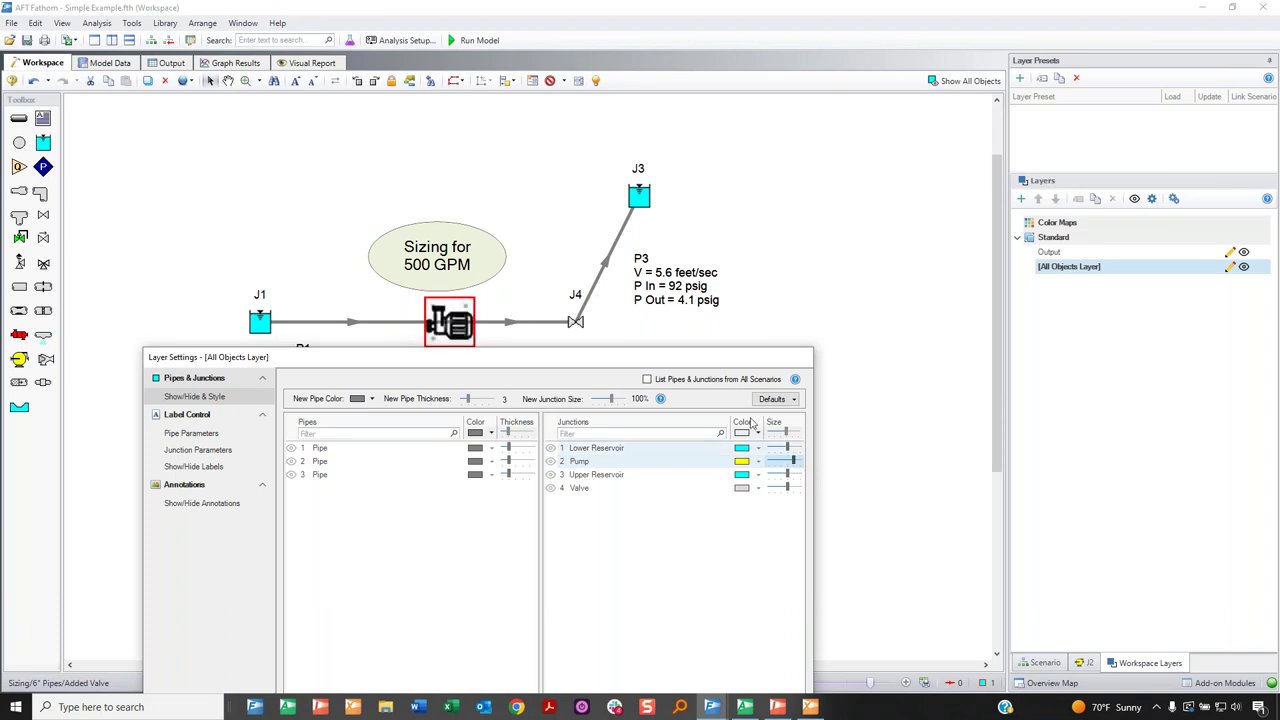
pyautogui.moveTo(621, 347); pyautogui.dragTo(928, 47)
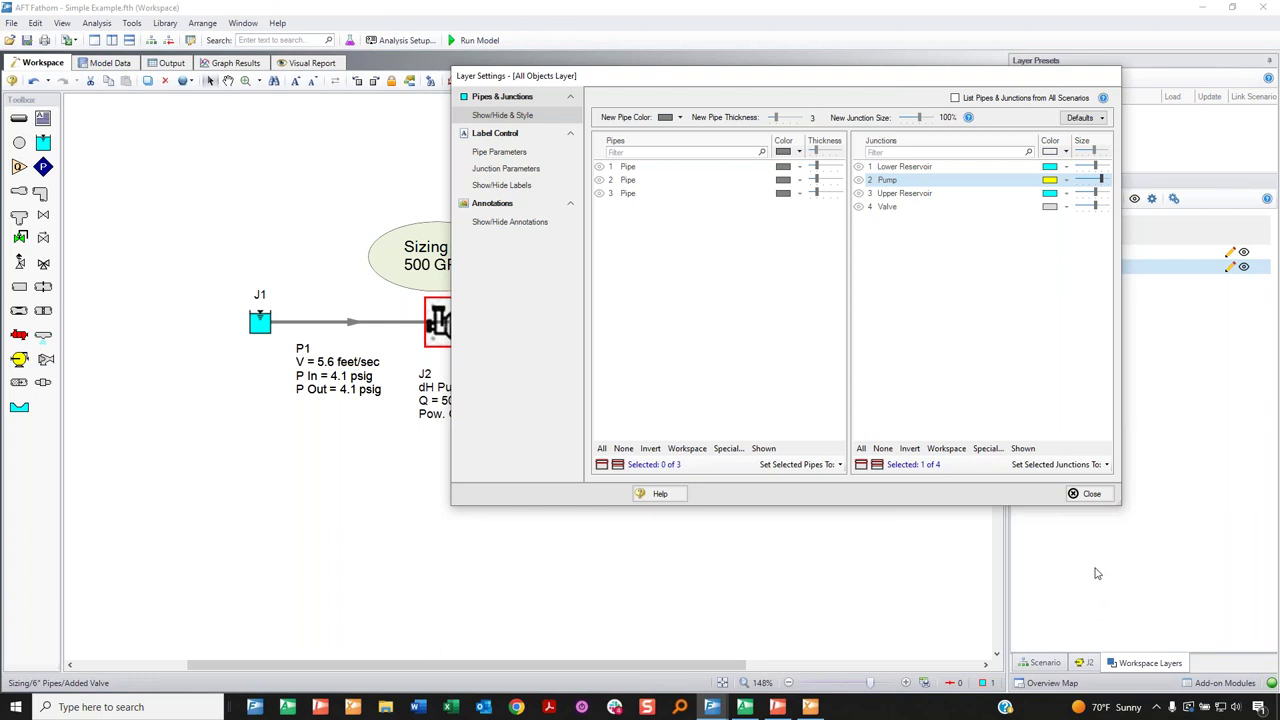
pyautogui.click(1097, 493)
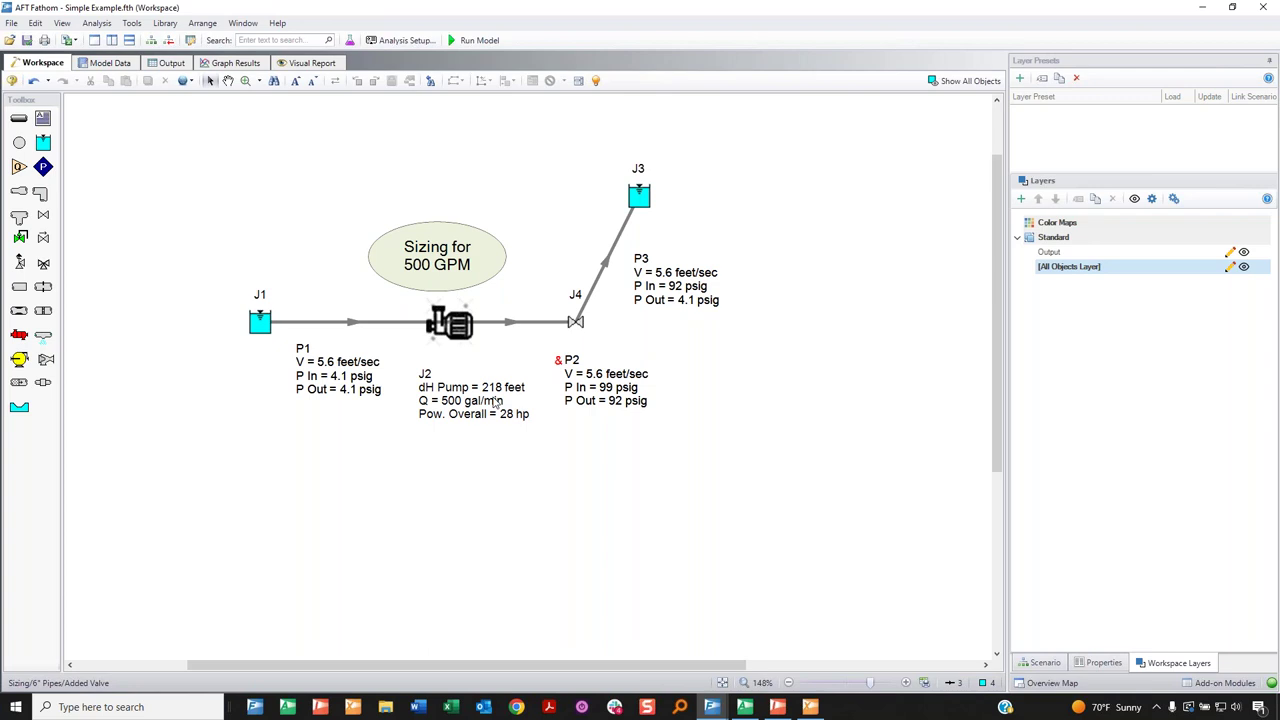
pyautogui.click(462, 318)
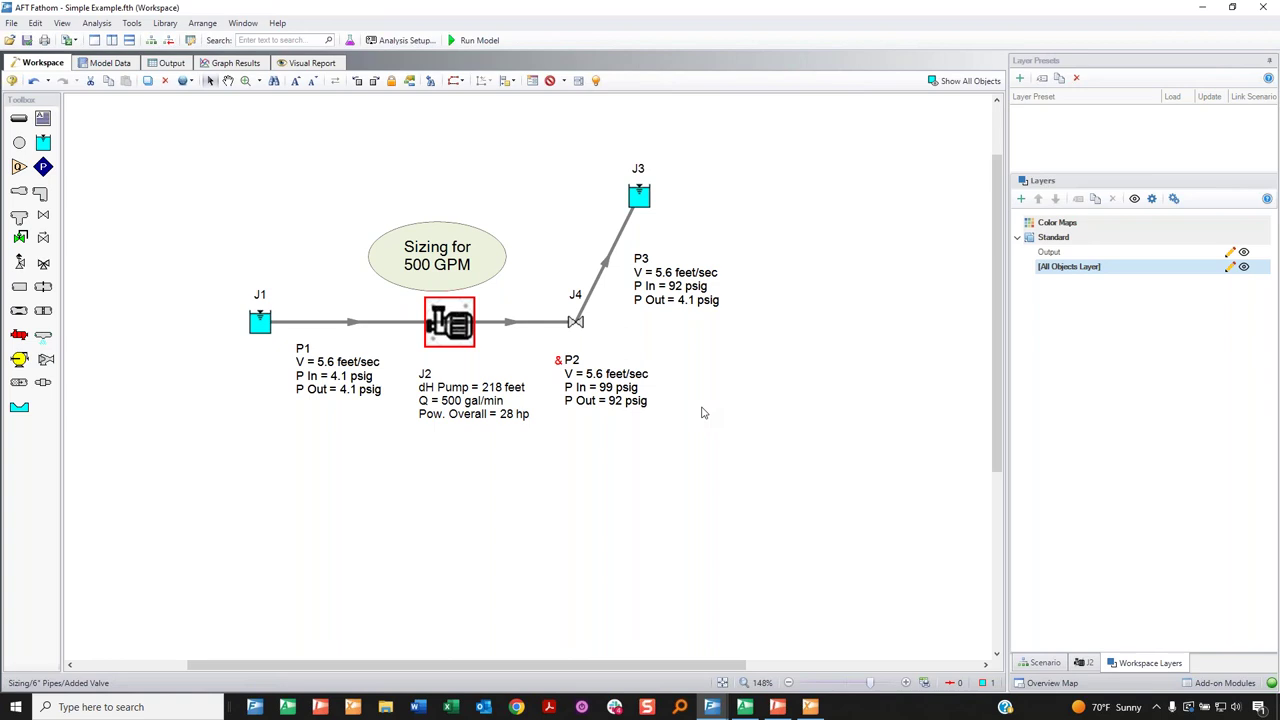
pyautogui.click(702, 412)
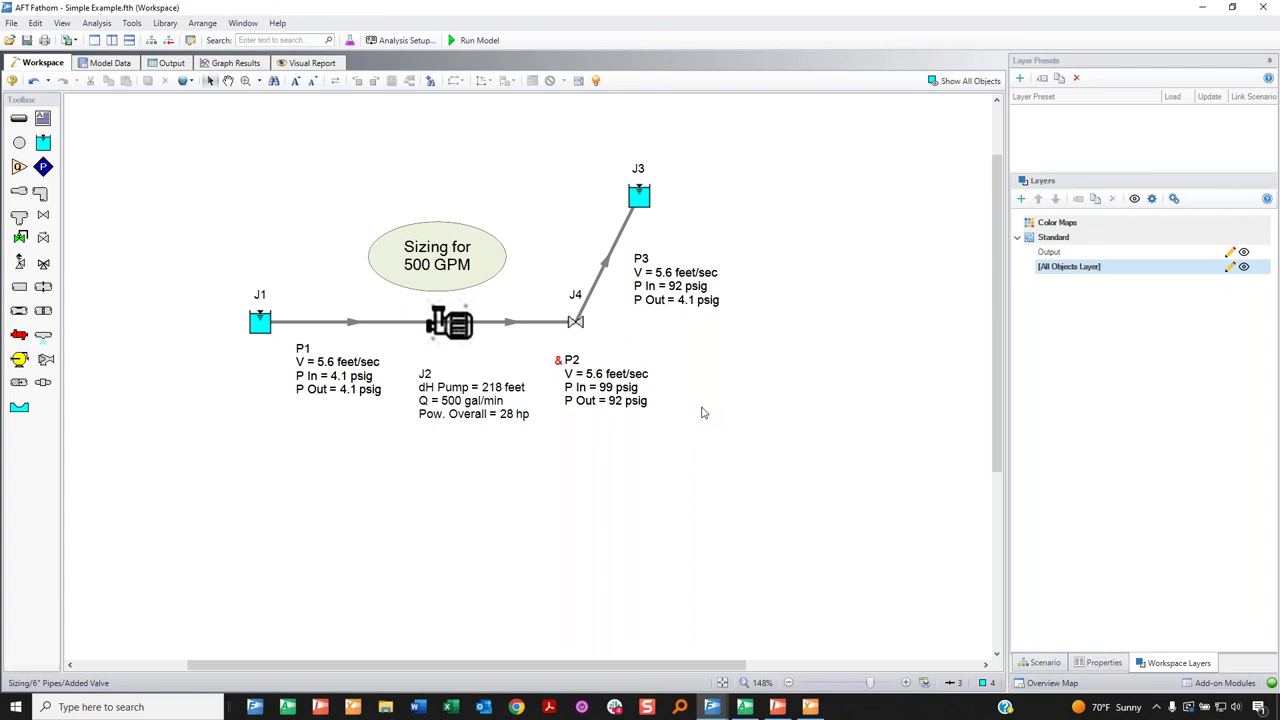
# Switch to the Isometric.fth model and set its pipe drawing mode to Isometric.
pyautogui.moveTo(709, 709)
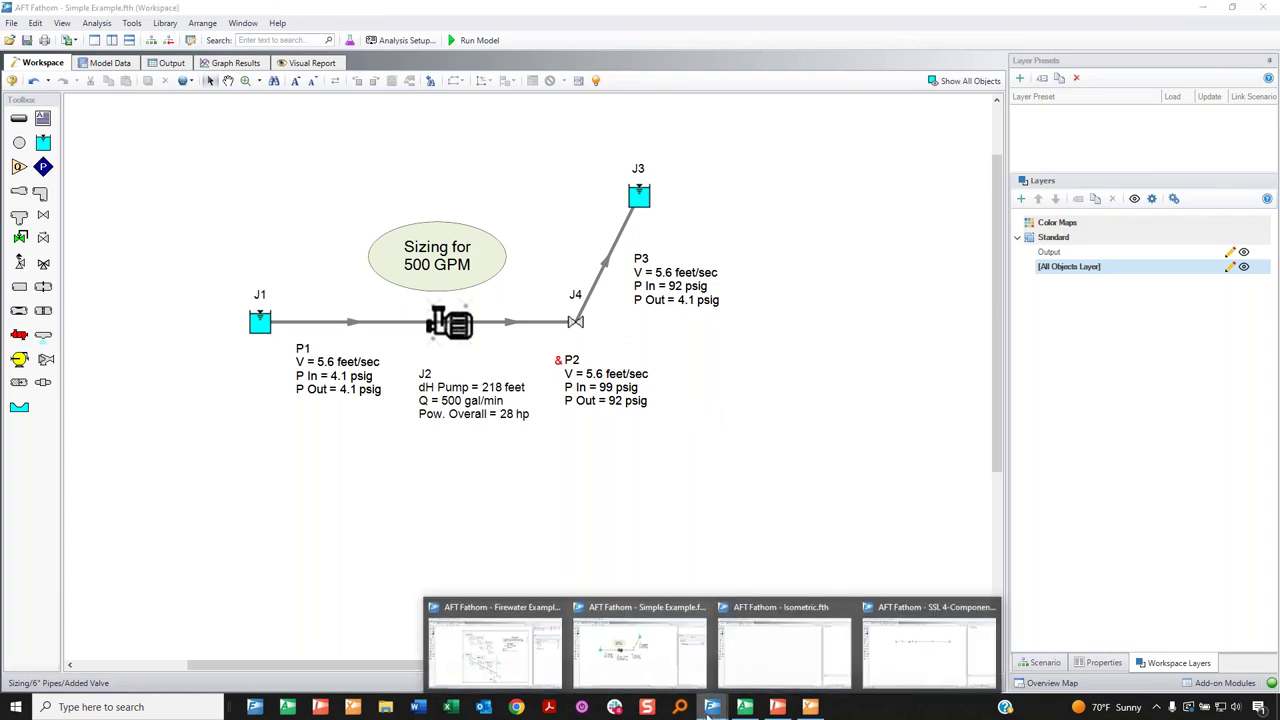
pyautogui.click(784, 650)
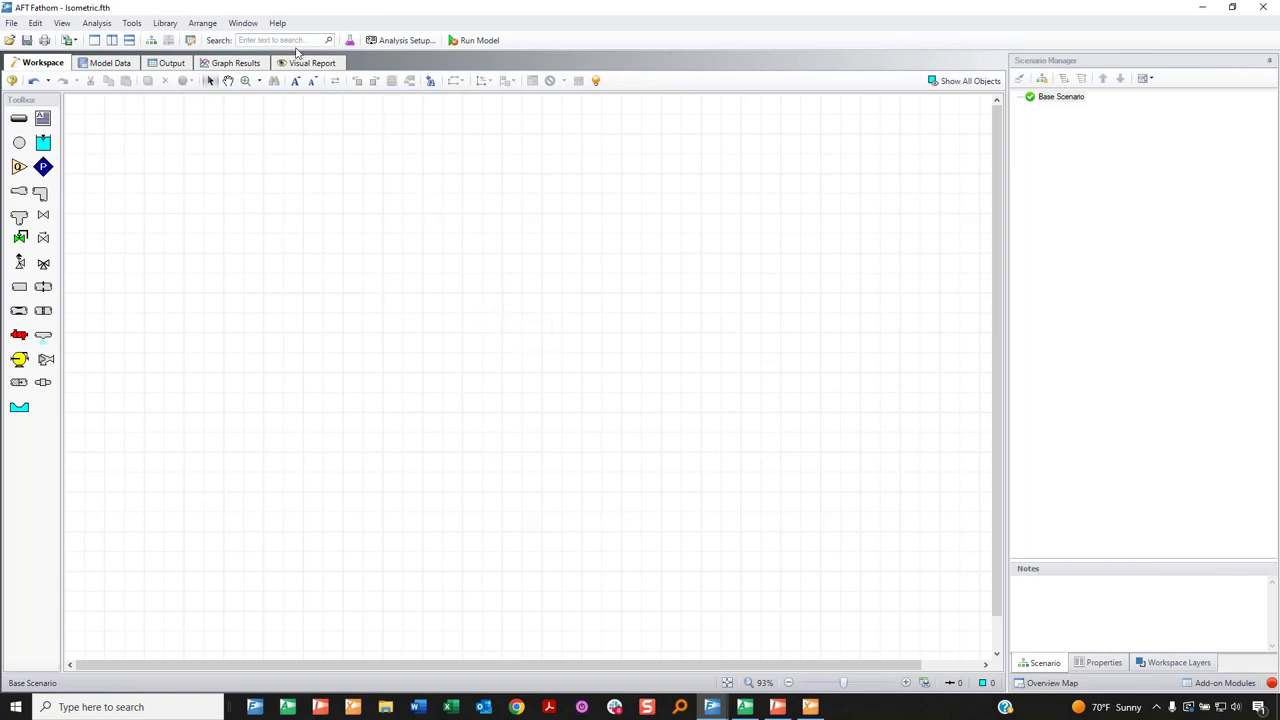
pyautogui.click(200, 23)
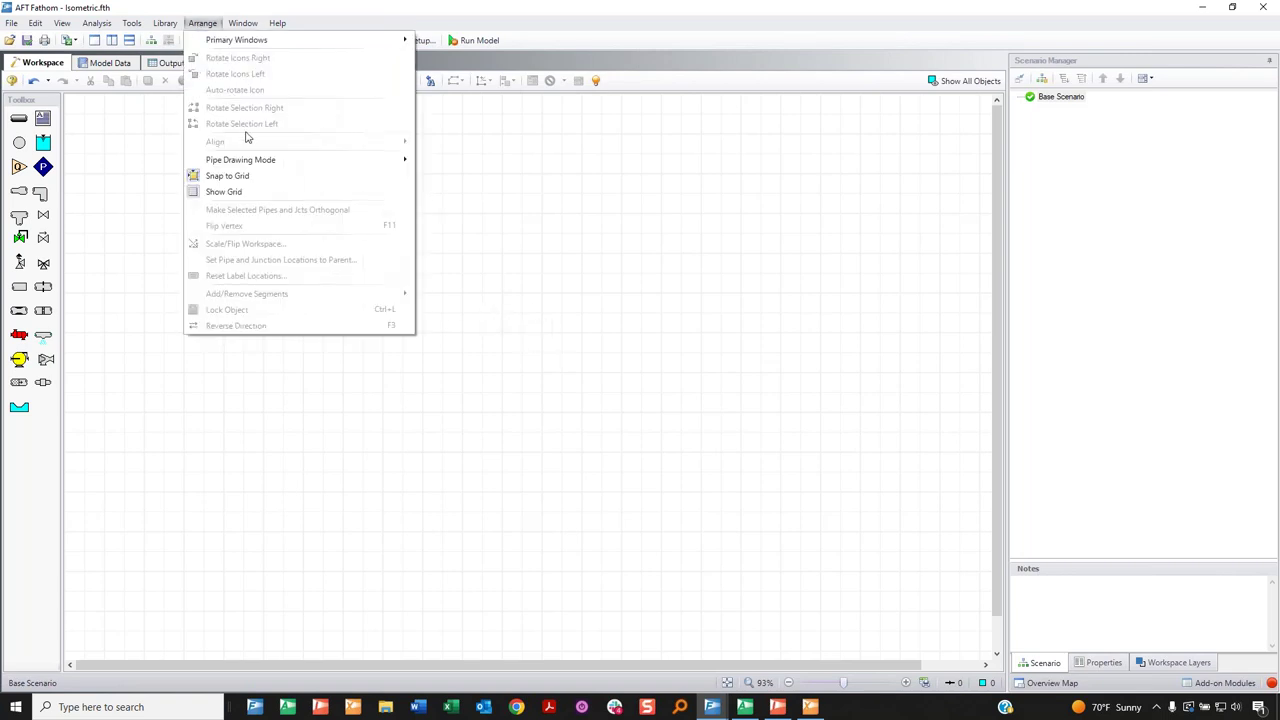
pyautogui.moveTo(246, 162)
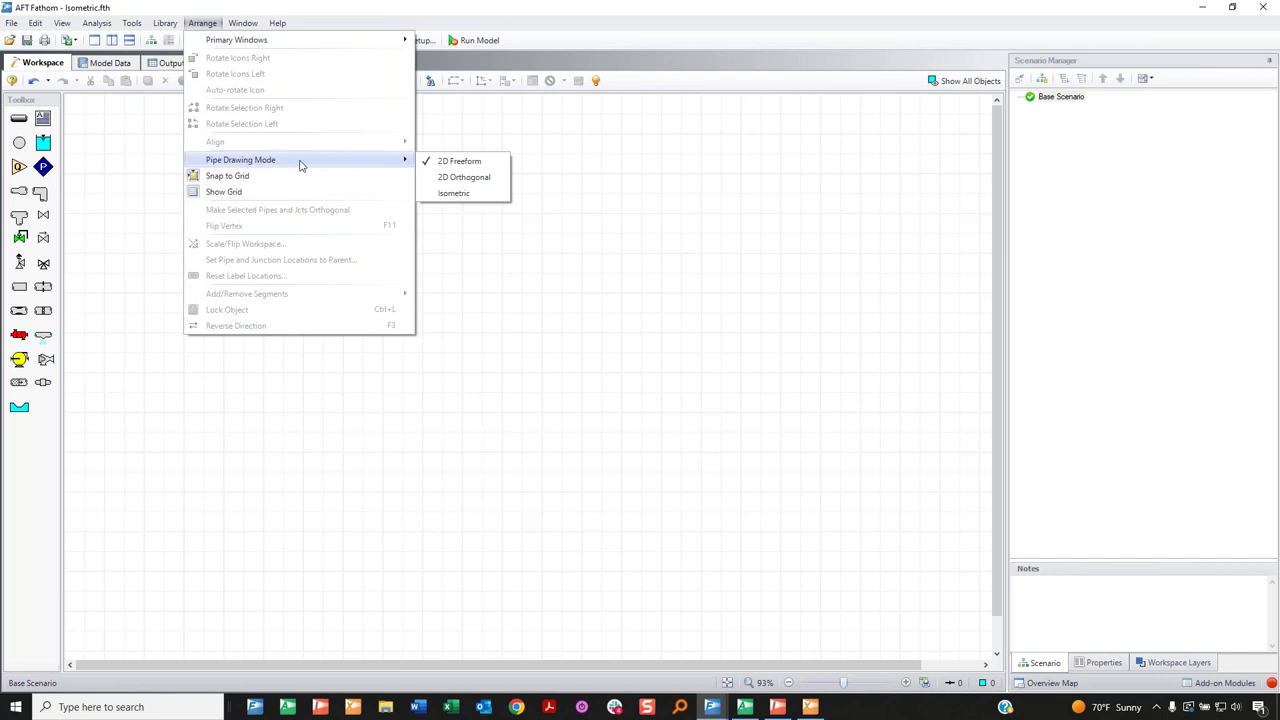
pyautogui.click(443, 200)
pyautogui.scroll(4, 488, 226)
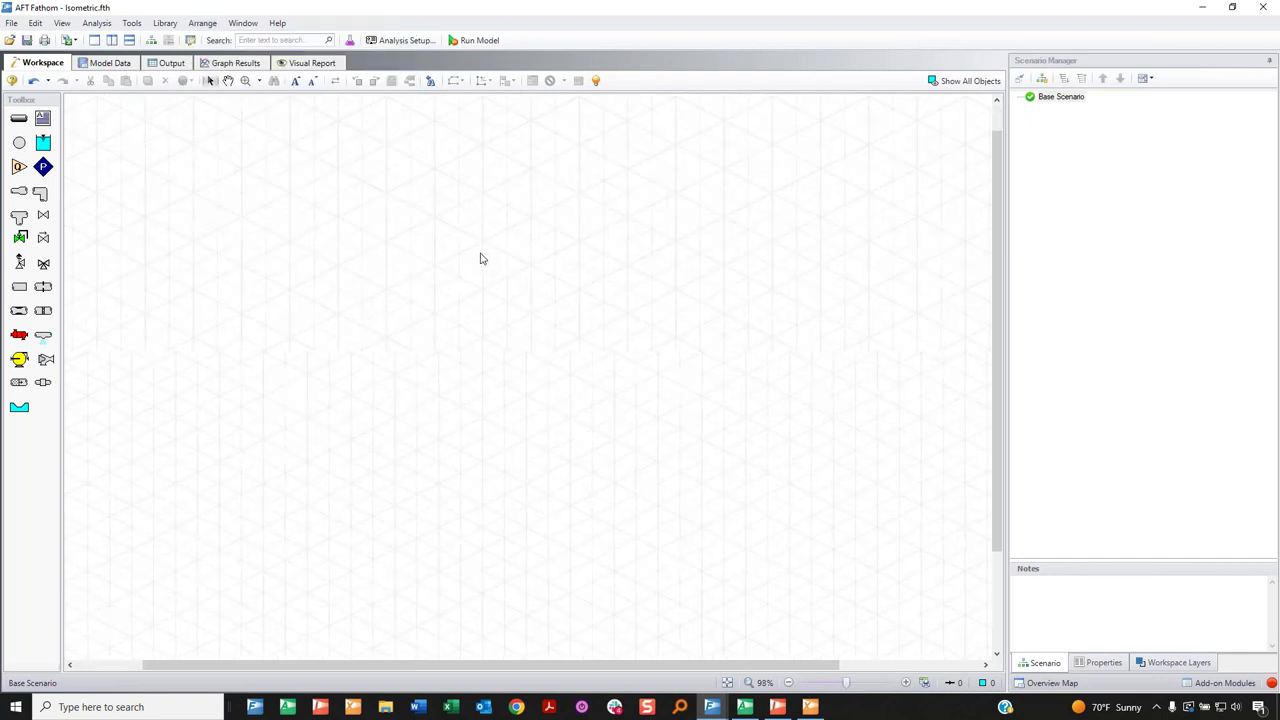
pyautogui.scroll(-3, 488, 267)
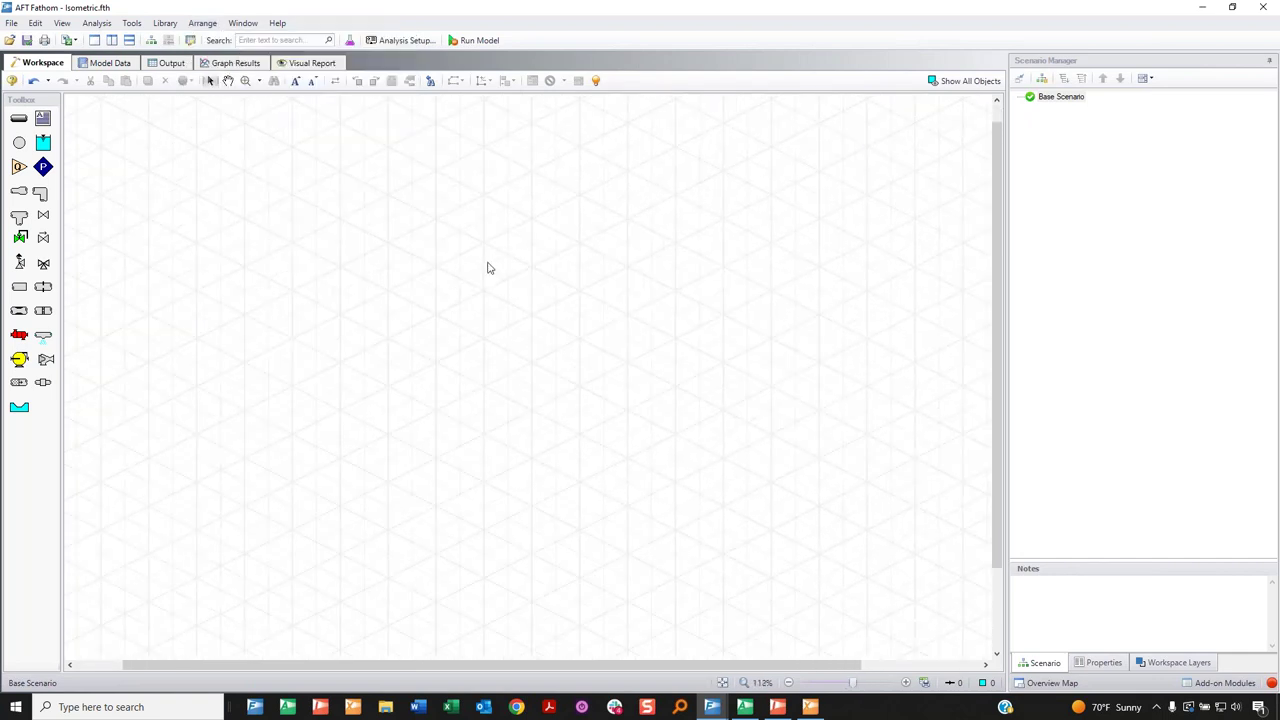
pyautogui.scroll(-1, 488, 268)
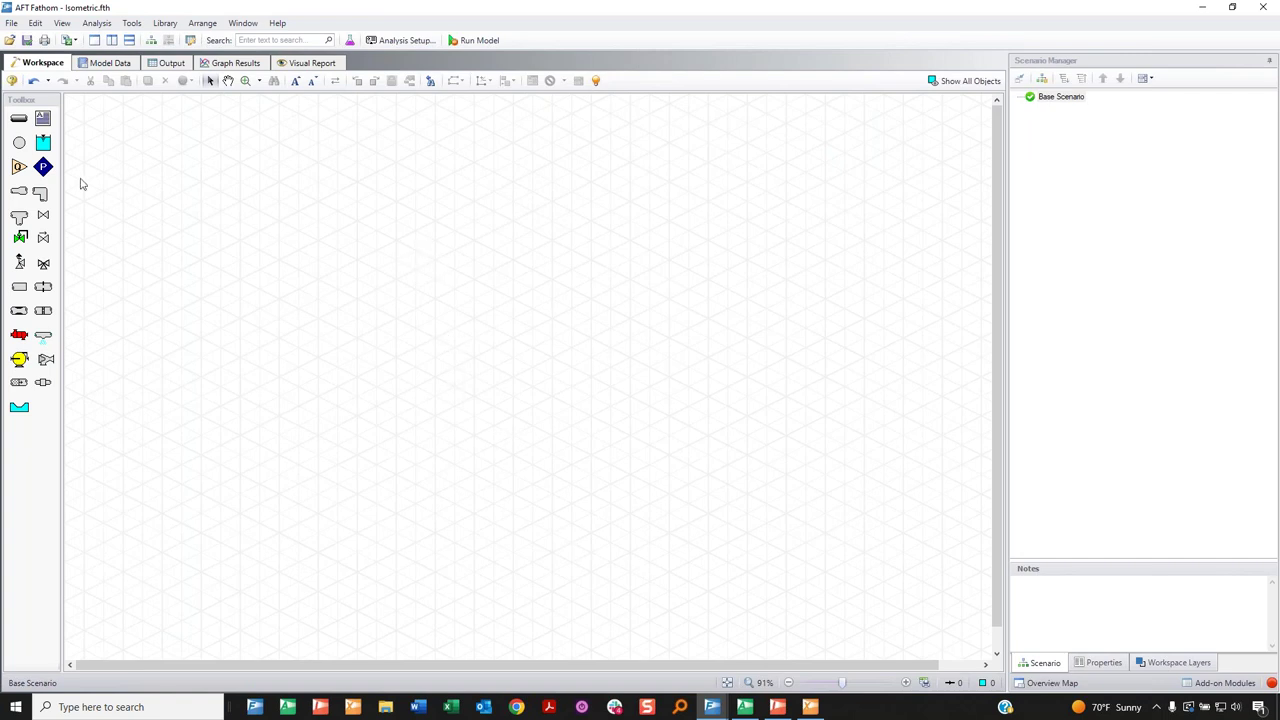
# Place an assigned pressure junction, a pump below it, and a reservoir farther across the isometric grid.
pyautogui.click(202, 23)
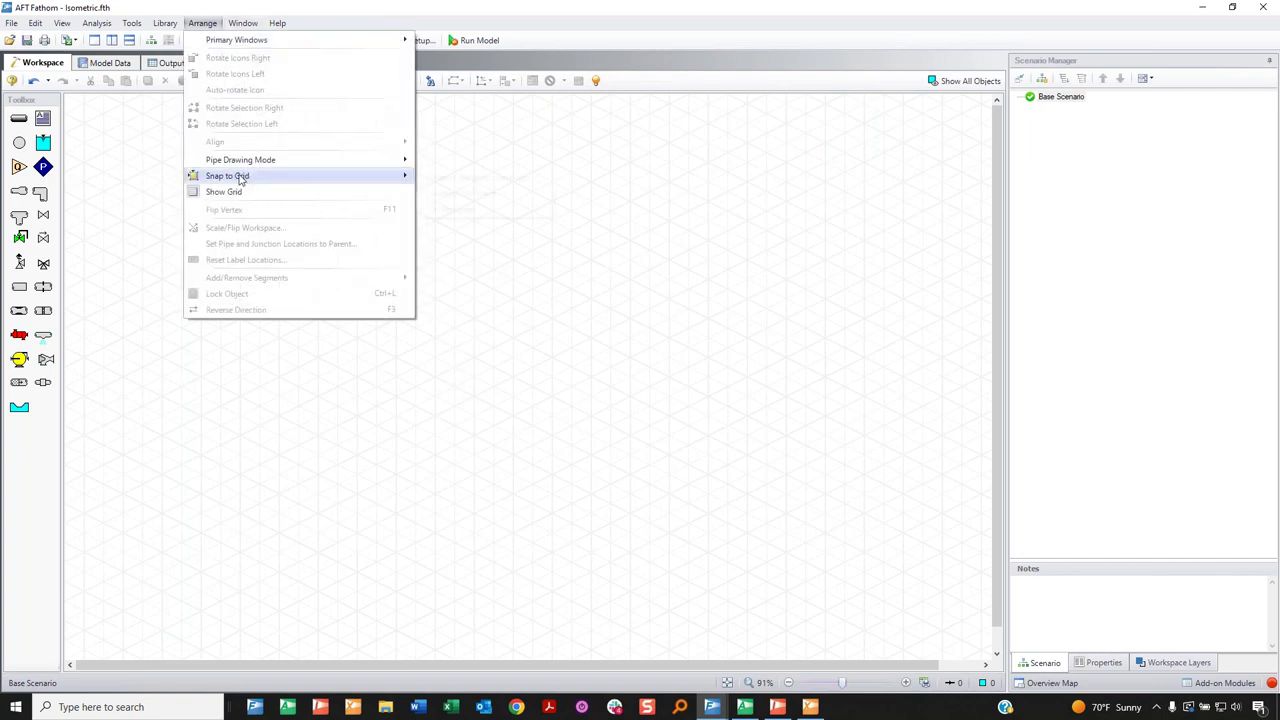
pyautogui.click(643, 135)
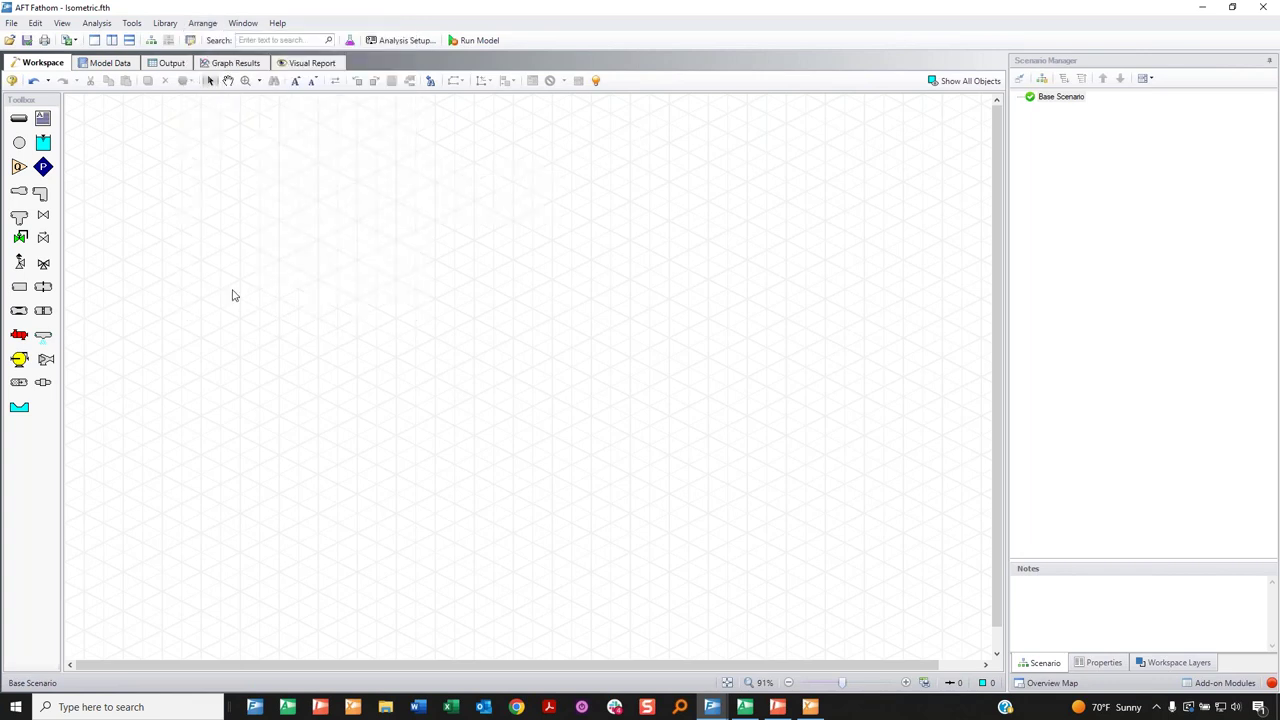
pyautogui.moveTo(42, 166); pyautogui.dragTo(200, 181)
pyautogui.moveTo(19, 359); pyautogui.dragTo(318, 318)
pyautogui.moveTo(43, 142); pyautogui.dragTo(591, 337)
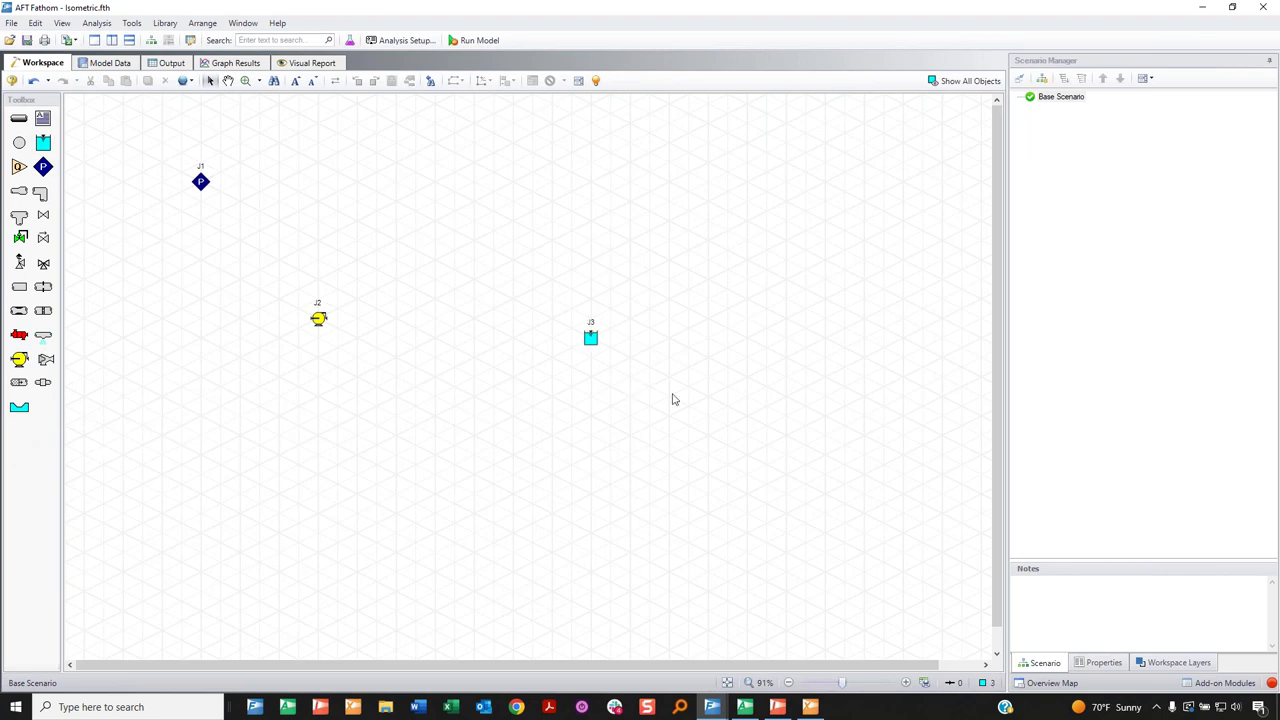
# Draw isometric pipes from assigned pressure J1 to pump J2 and from J2 to reservoir J3.
pyautogui.click(21, 121)
pyautogui.moveTo(202, 182)
pyautogui.mouseDown()
pyautogui.moveTo(263, 223)
pyautogui.moveTo(311, 308)
pyautogui.mouseUp()
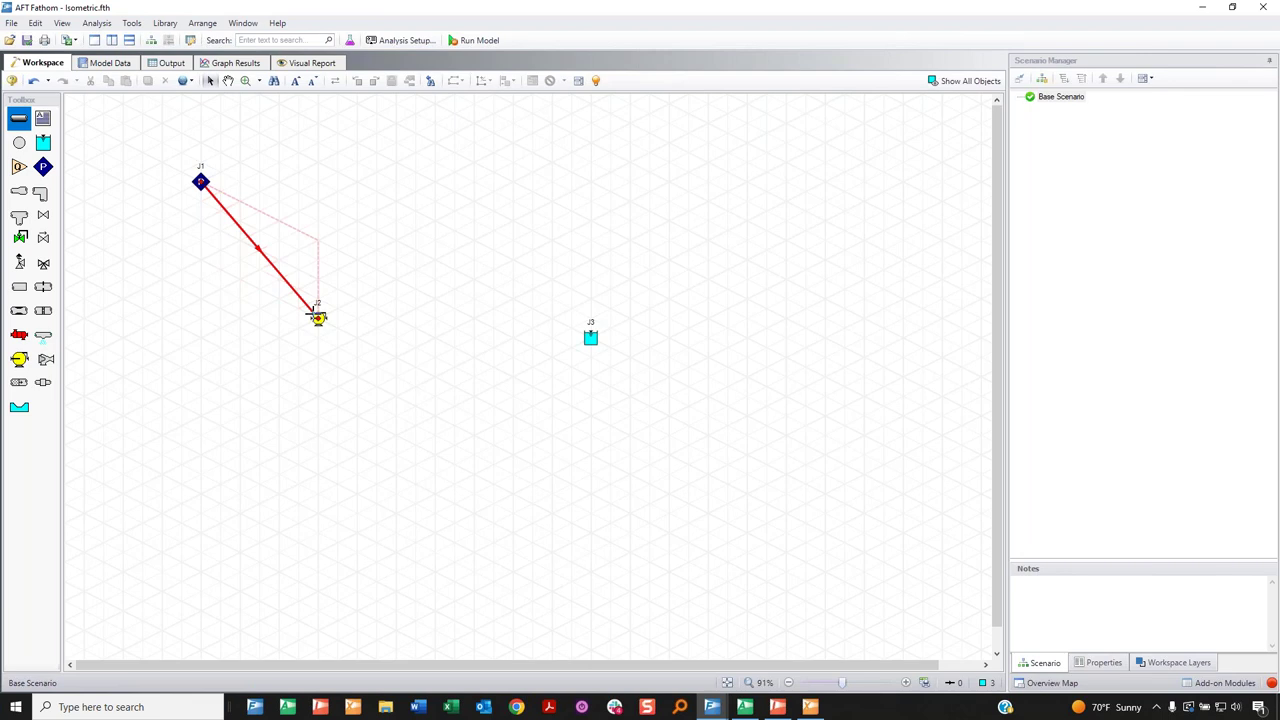
pyautogui.click(317, 316)
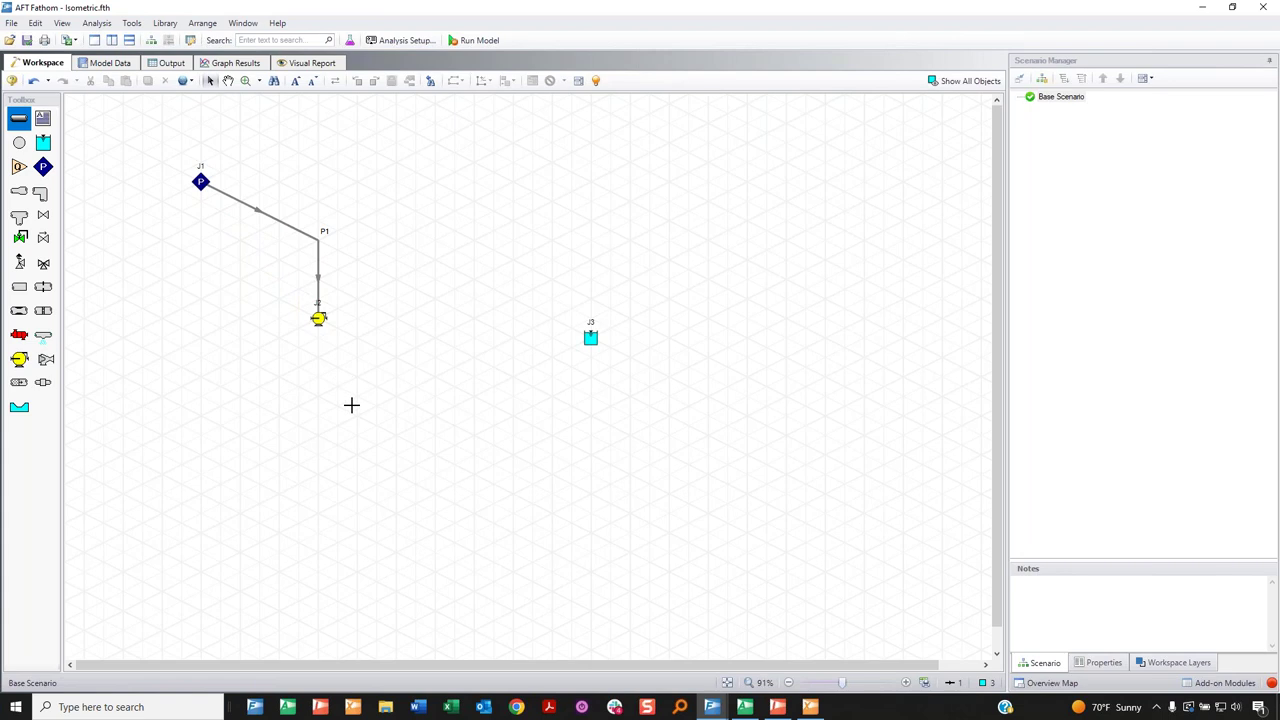
pyautogui.click(319, 320)
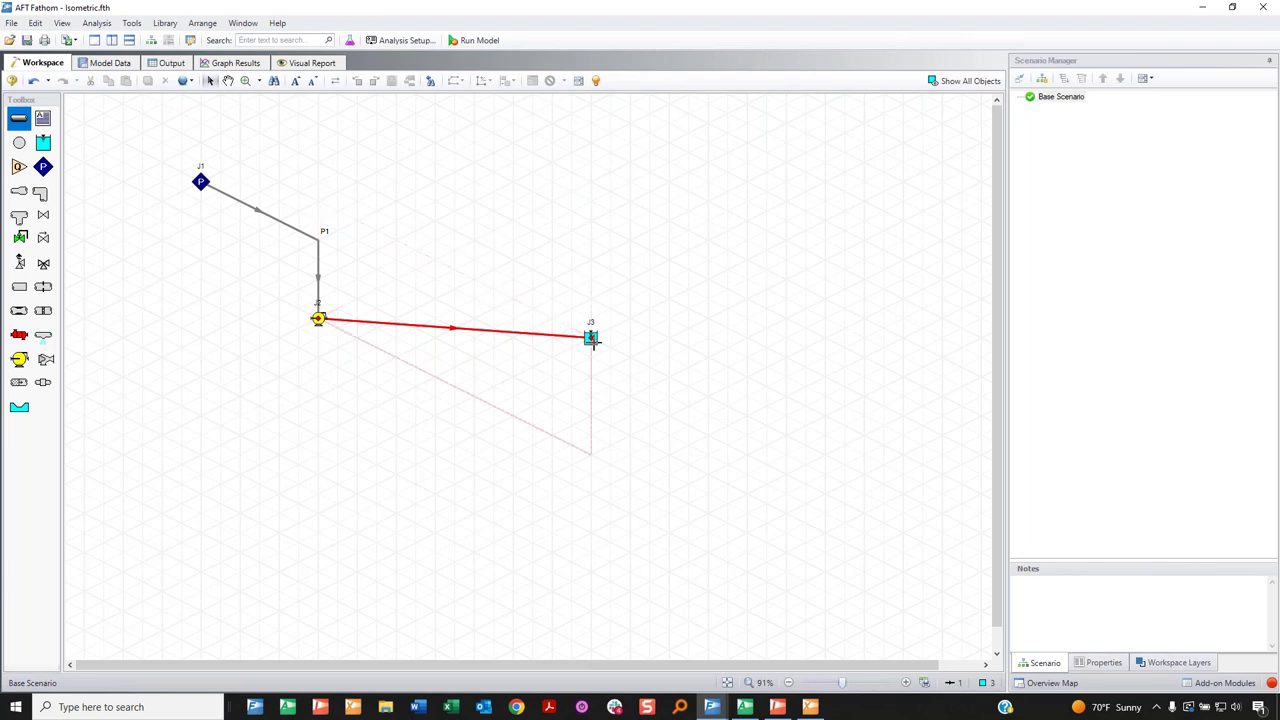
pyautogui.click(591, 338)
pyautogui.press('Escape')
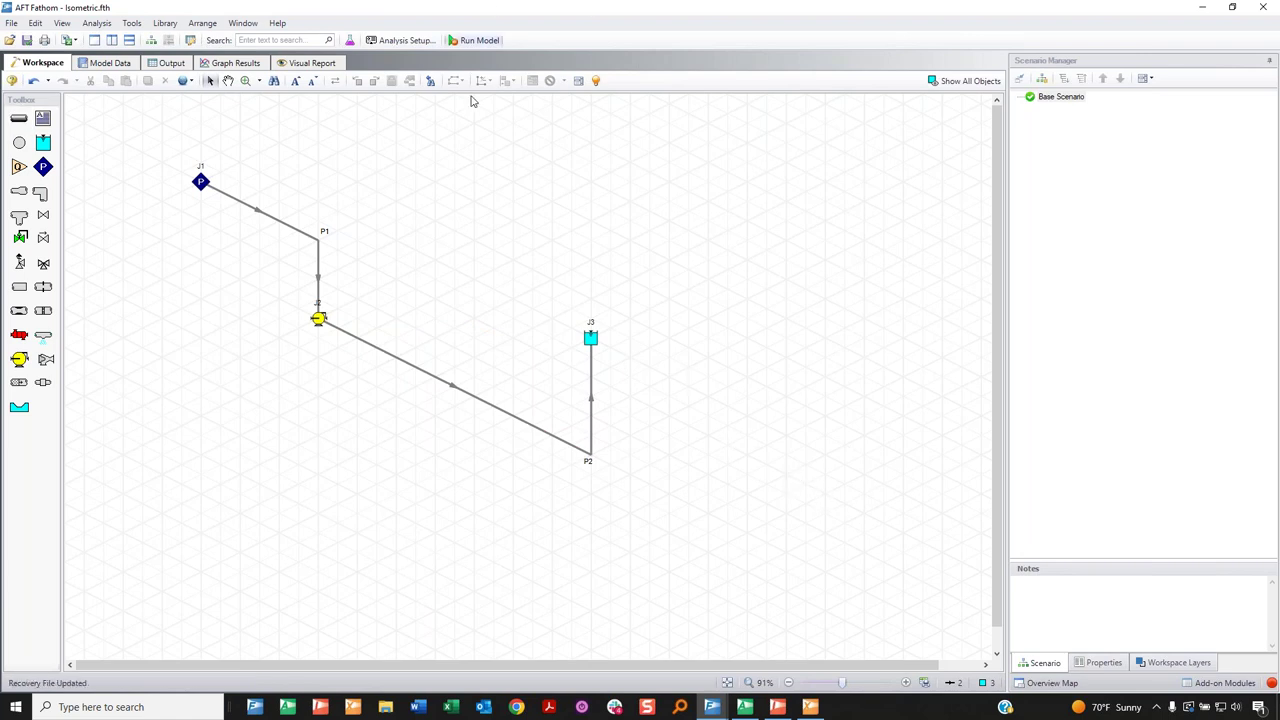
# Delete the two pipes connecting J1, J2 and J3, keeping the junctions.
pyautogui.moveTo(708, 392); pyautogui.dragTo(396, 551)
pyautogui.press('Delete')
pyautogui.click(276, 218)
pyautogui.press('Delete')
# Set the workspace's grid snapping to Snap to Grid Points.
pyautogui.click(200, 24)
pyautogui.moveTo(264, 183)
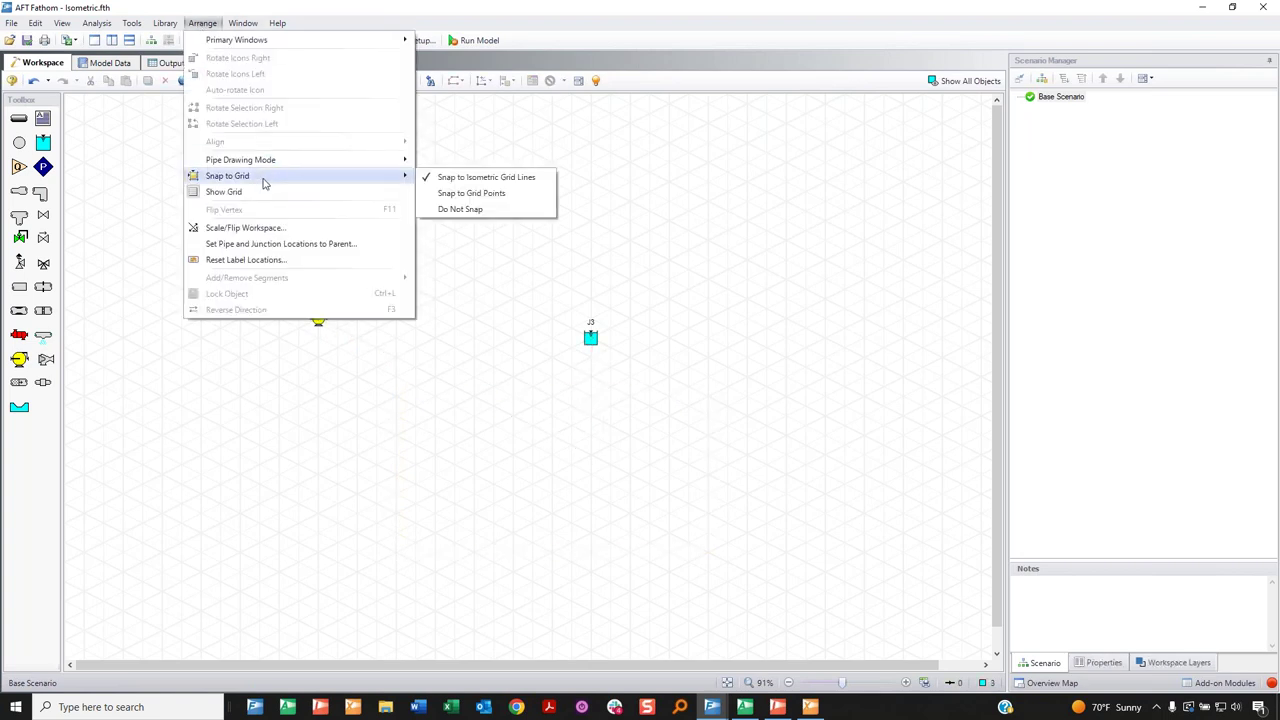
pyautogui.click(475, 194)
# Draw a pipe from J1 to J2 and bend it so it drops vertically from J1 before running diagonally to J2.
pyautogui.click(18, 122)
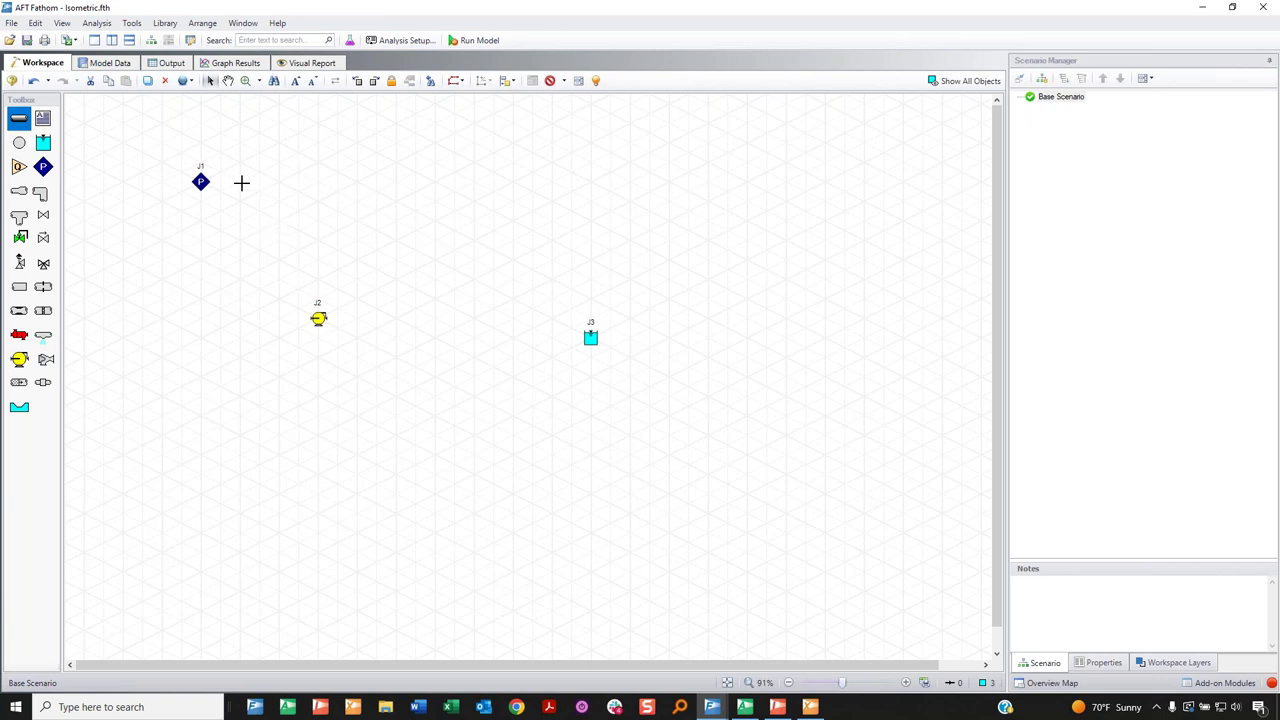
pyautogui.moveTo(200, 181)
pyautogui.mouseDown()
pyautogui.moveTo(317, 201)
pyautogui.moveTo(320, 181)
pyautogui.moveTo(318, 320)
pyautogui.mouseUp()
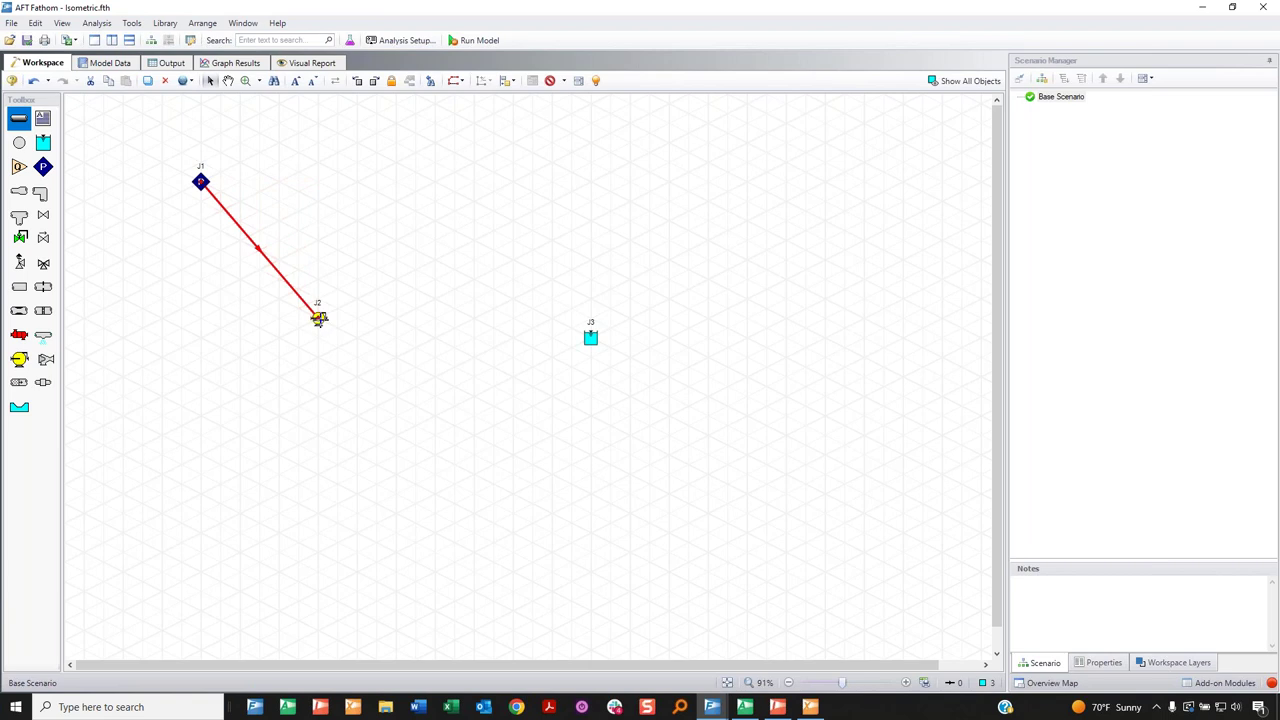
pyautogui.click(318, 318)
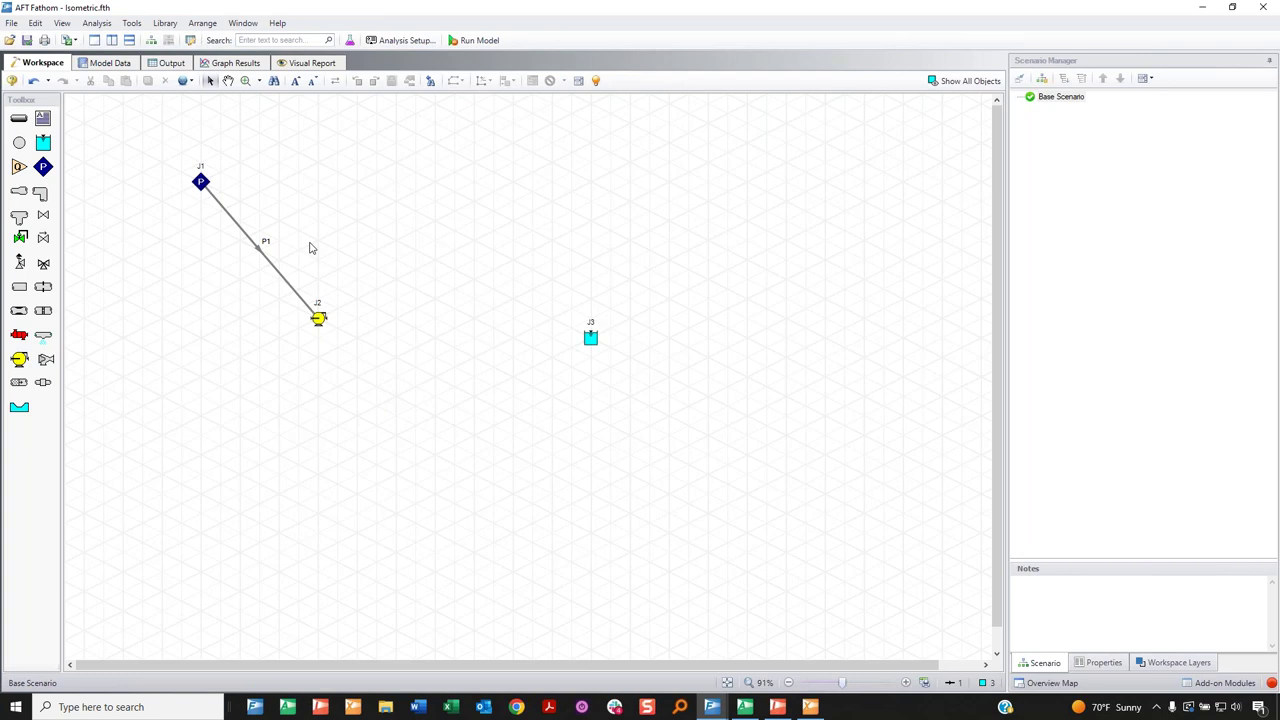
pyautogui.moveTo(298, 238); pyautogui.dragTo(256, 290)
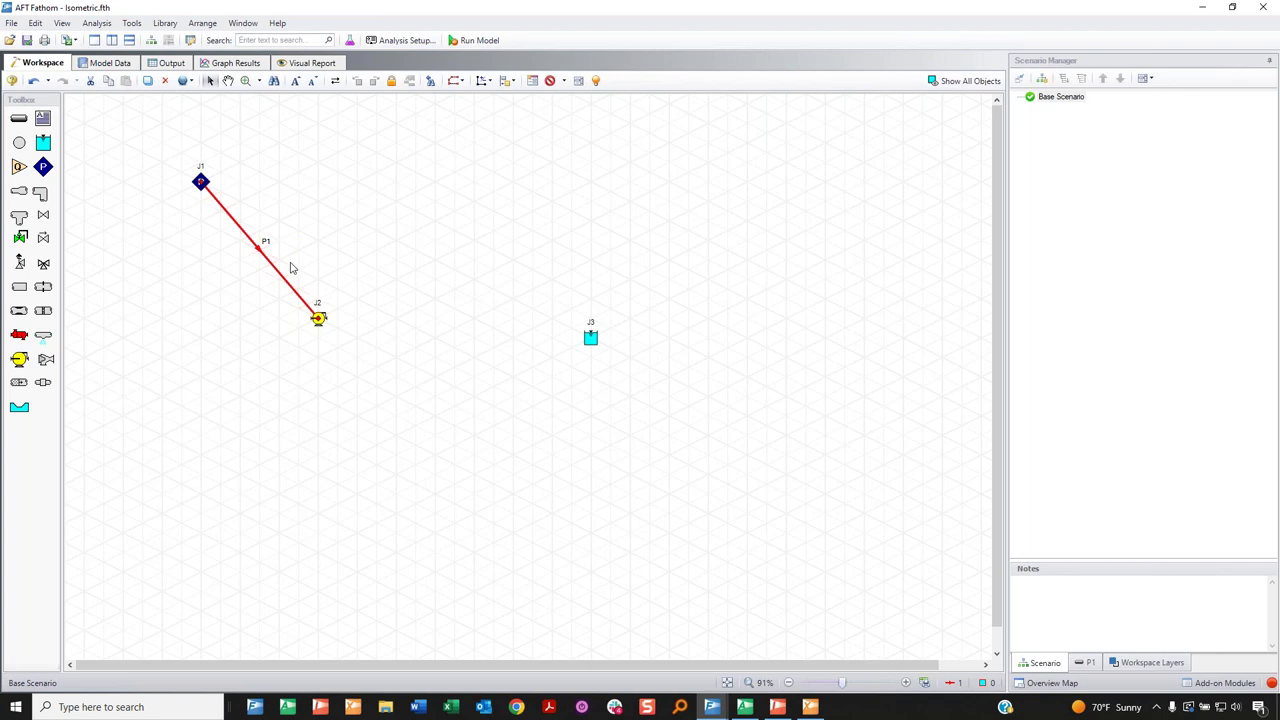
pyautogui.click(290, 268)
pyautogui.moveTo(258, 250); pyautogui.dragTo(201, 263)
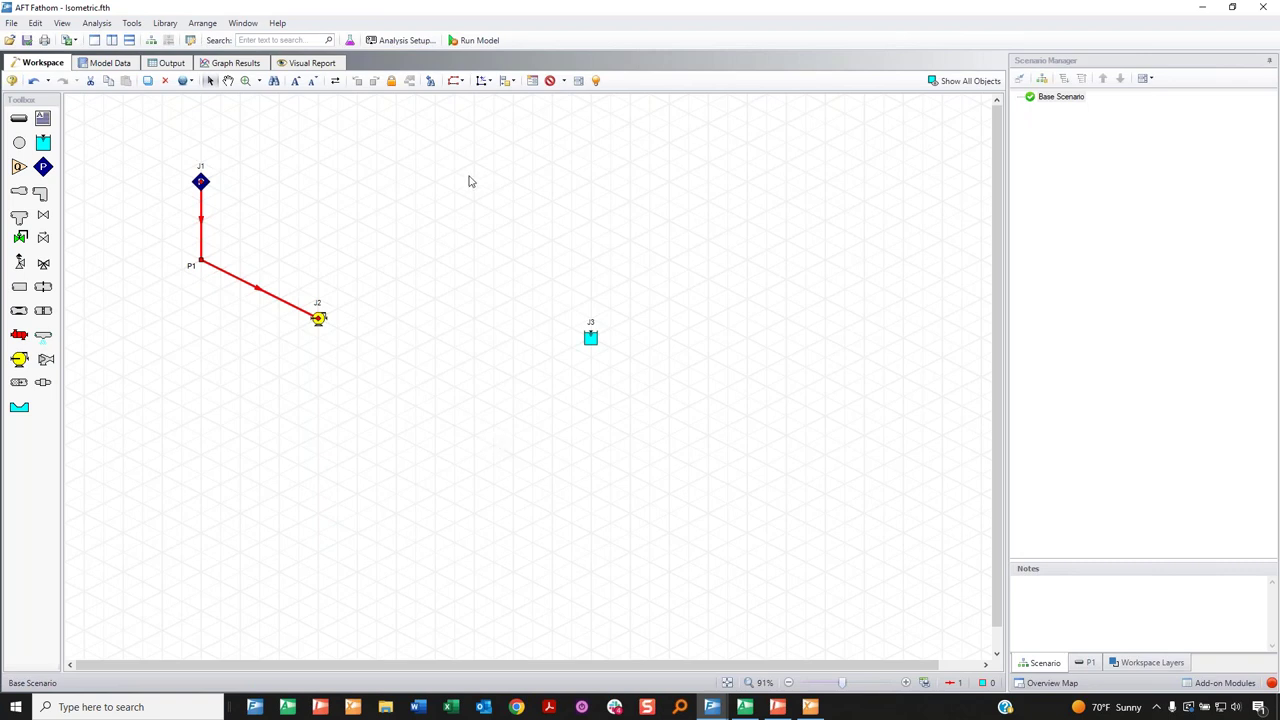
# Draw a pipe from pump J2 to reservoir J3 and bend it downward so both segments follow the isometric grid lines.
pyautogui.scroll(2, 434, 258)
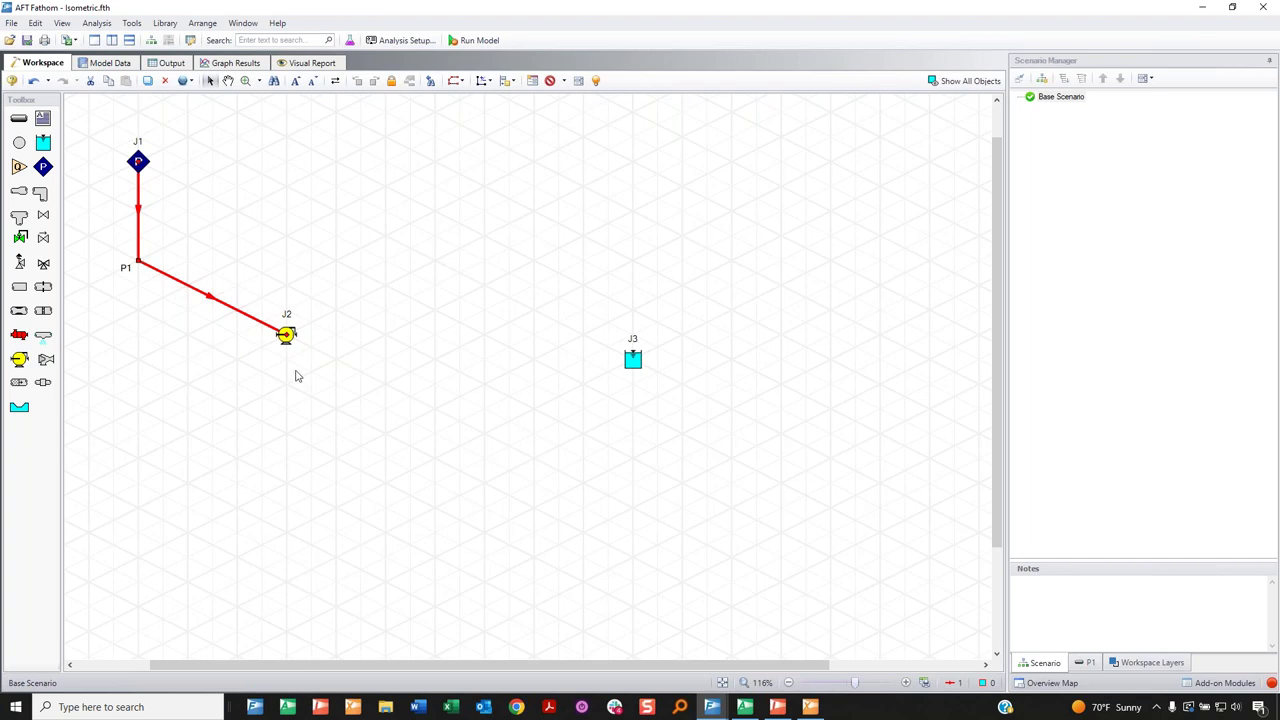
pyautogui.click(18, 118)
pyautogui.moveTo(286, 334); pyautogui.dragTo(632, 358)
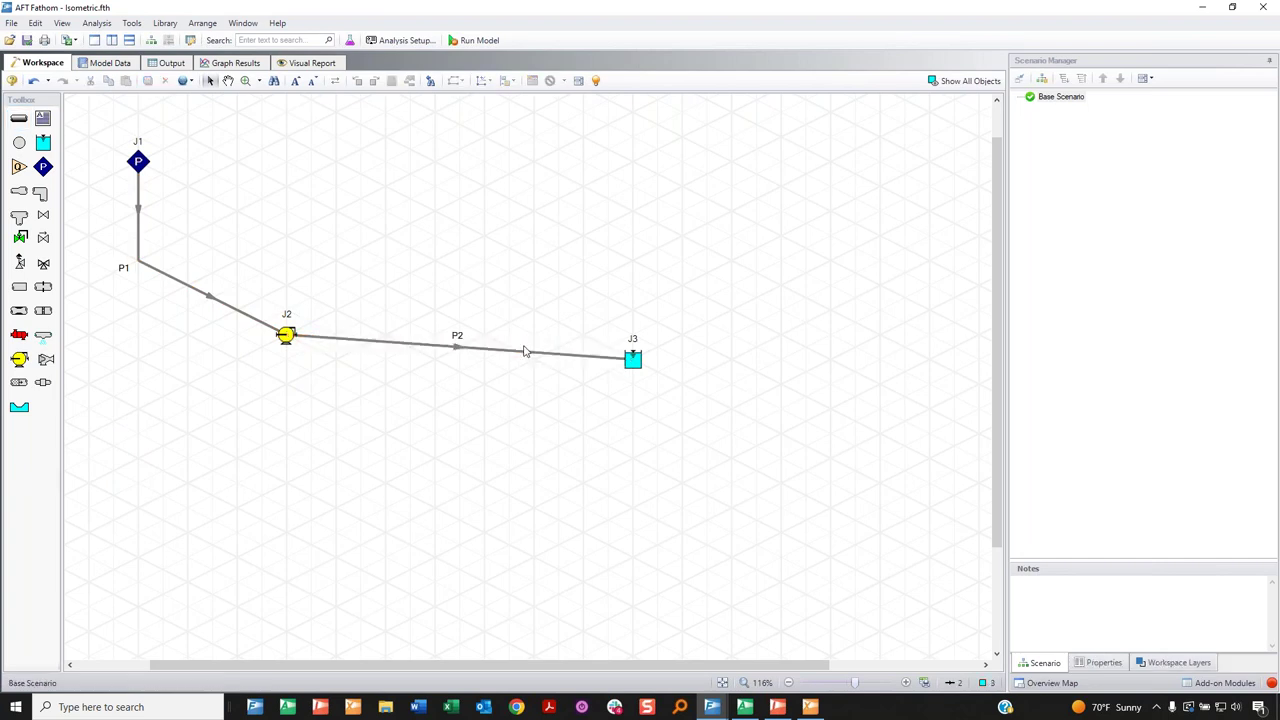
pyautogui.moveTo(463, 355); pyautogui.dragTo(483, 432)
pyautogui.click(669, 489)
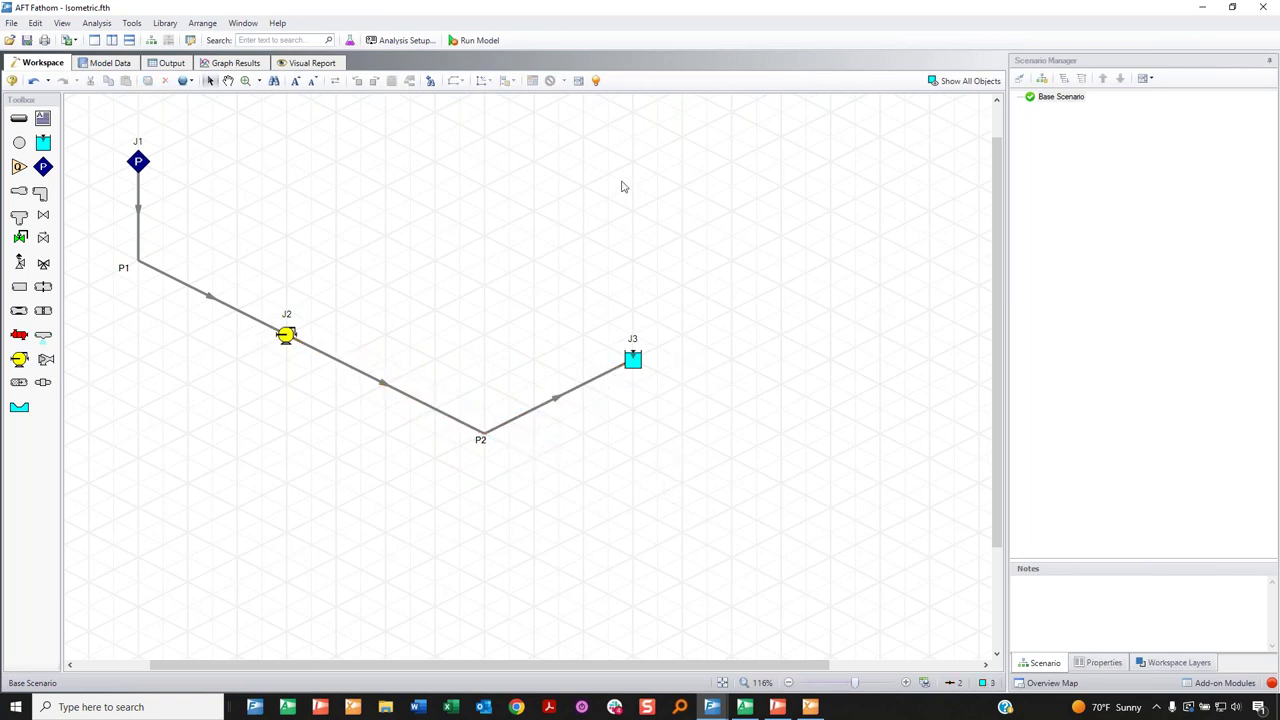
# Delete the bent pipes P2 and P1, leaving the three junctions in place.
pyautogui.scroll(-1, 588, 295)
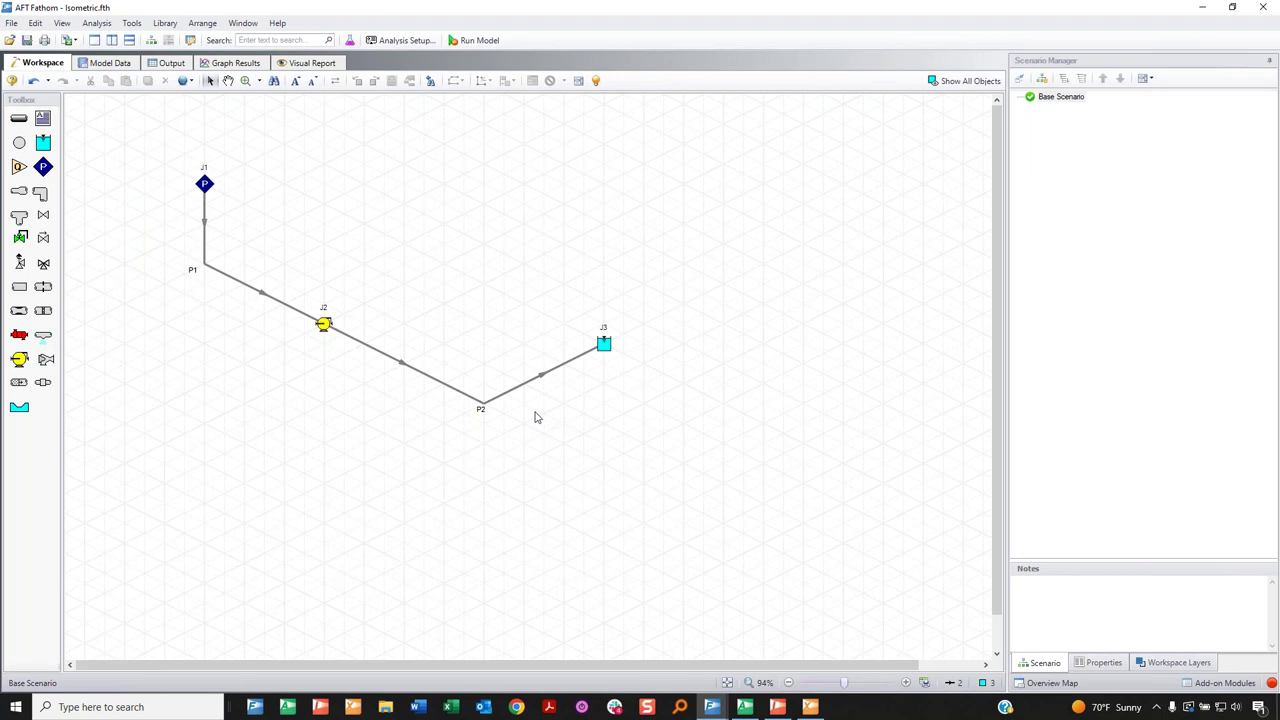
pyautogui.moveTo(614, 396); pyautogui.dragTo(424, 424)
pyautogui.press('Delete')
pyautogui.moveTo(335, 258); pyautogui.dragTo(210, 300)
pyautogui.press('Delete')
# Turn off grid snapping by choosing Do Not Snap.
pyautogui.click(202, 23)
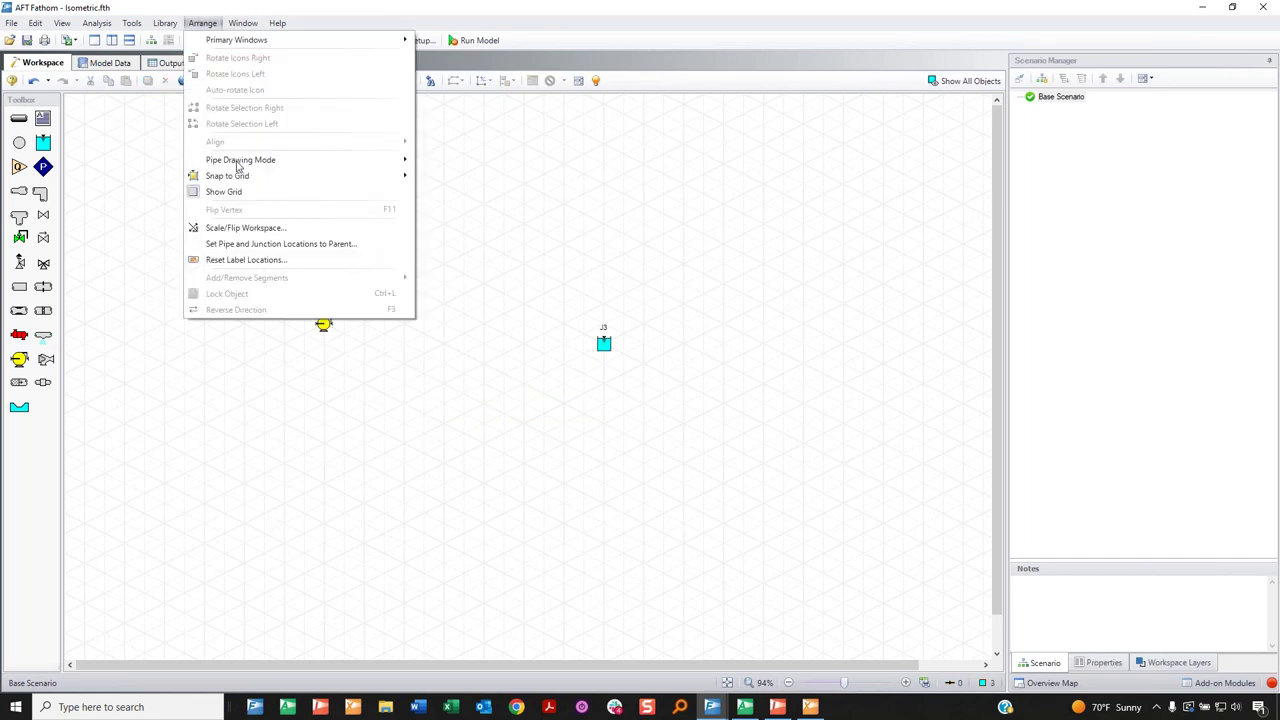
pyautogui.moveTo(236, 177)
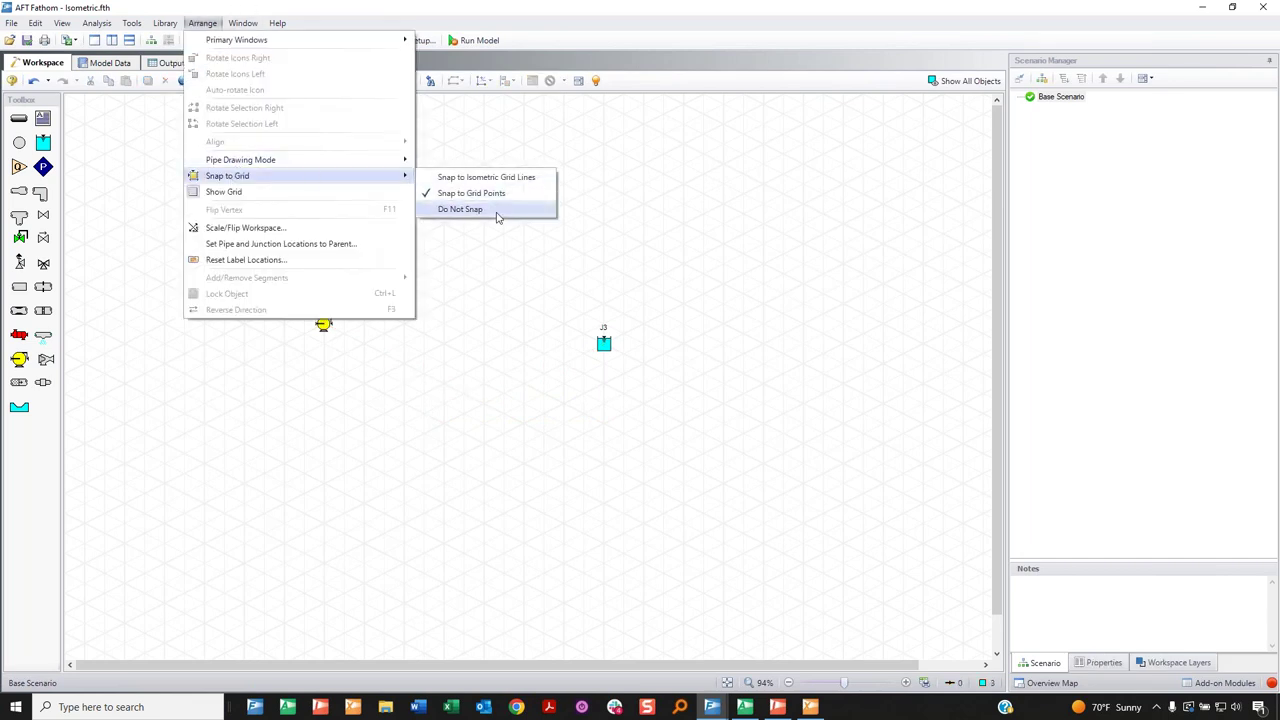
pyautogui.click(466, 209)
# Draw a straight pipe starting at J1 and attach its free end to pump J2.
pyautogui.click(18, 118)
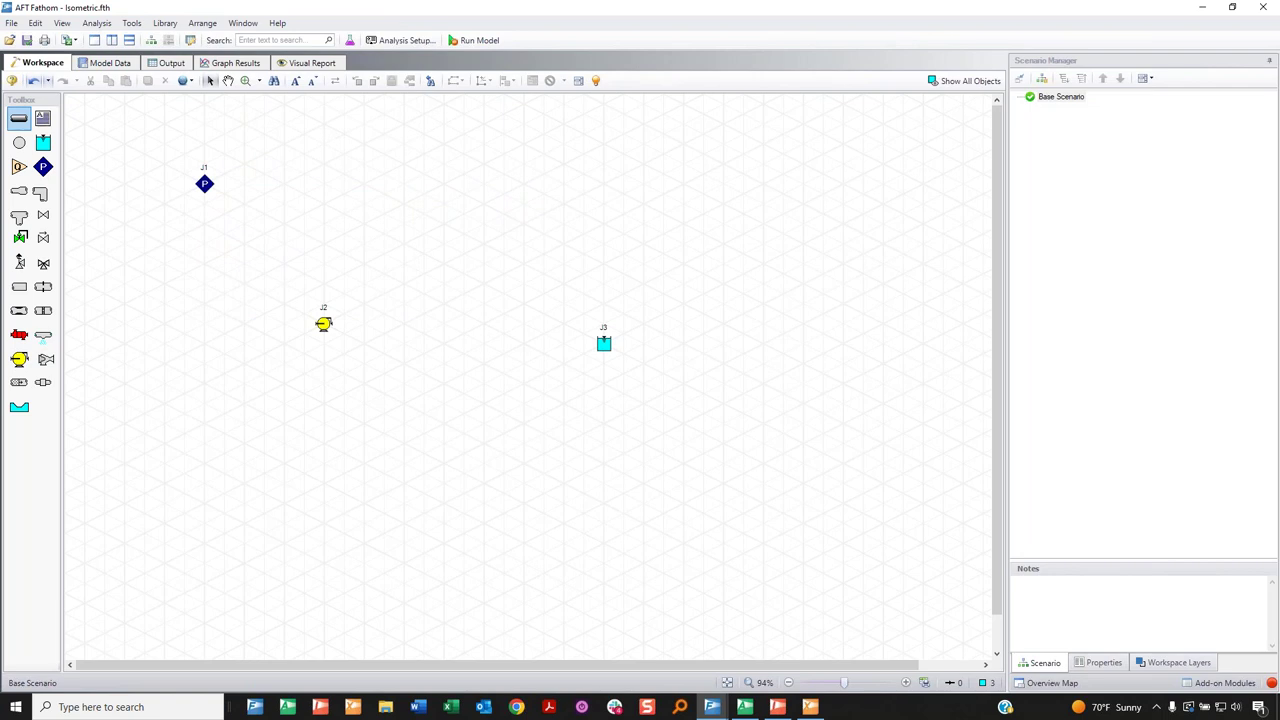
pyautogui.moveTo(210, 185)
pyautogui.mouseDown()
pyautogui.moveTo(263, 192)
pyautogui.moveTo(261, 203)
pyautogui.mouseUp()
pyautogui.moveTo(258, 203); pyautogui.dragTo(258, 204)
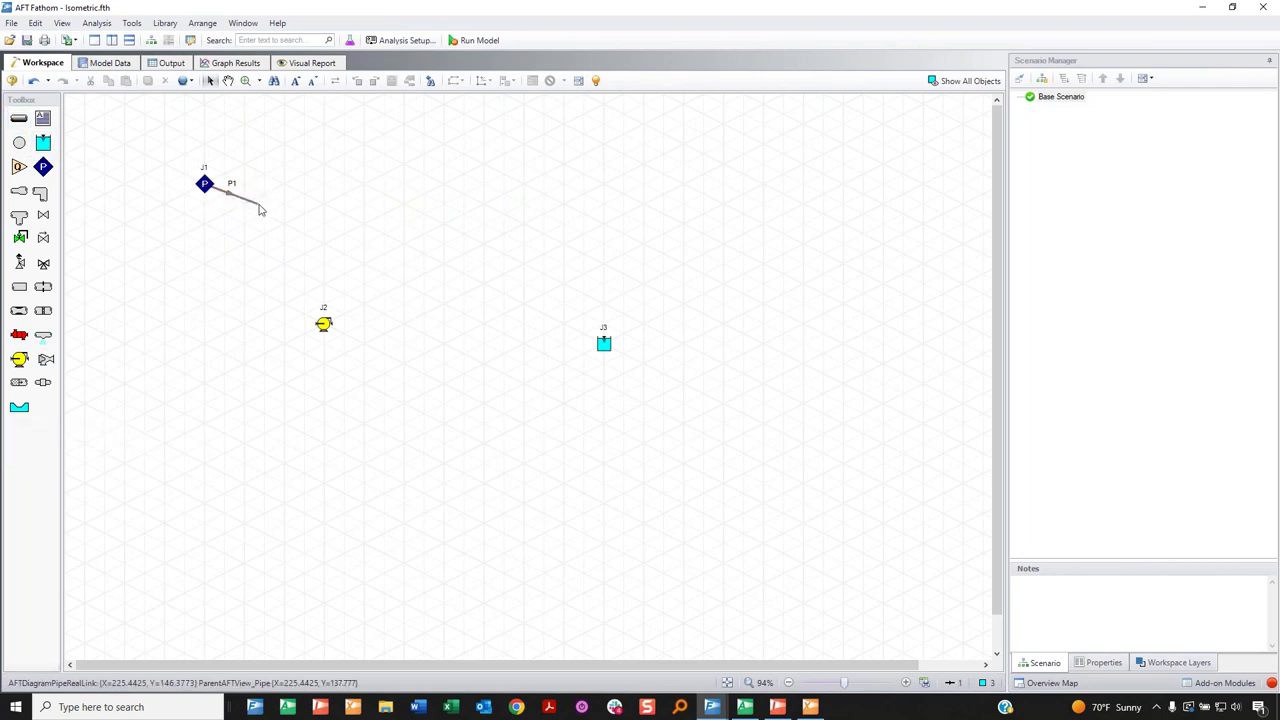
pyautogui.scroll(3, 256, 201)
pyautogui.click(256, 202)
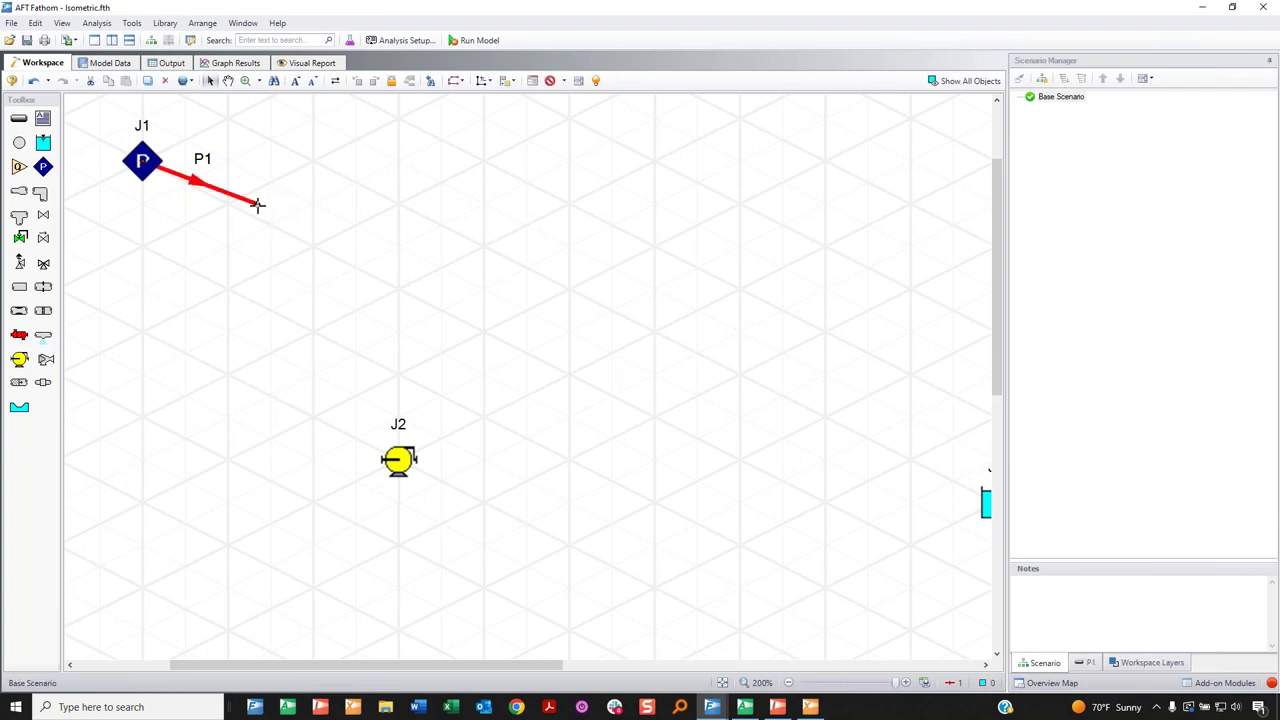
pyautogui.scroll(-3, 257, 205)
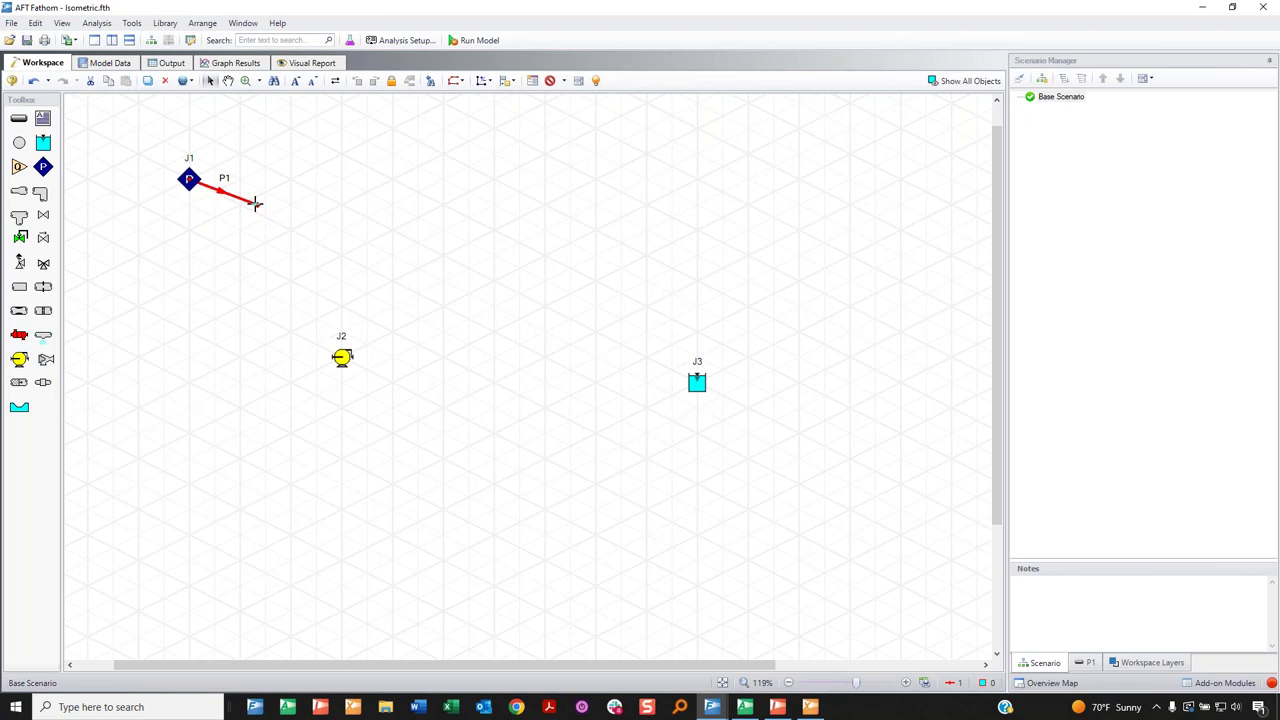
pyautogui.moveTo(259, 207)
pyautogui.mouseDown()
pyautogui.moveTo(491, 272)
pyautogui.moveTo(479, 254)
pyautogui.mouseUp()
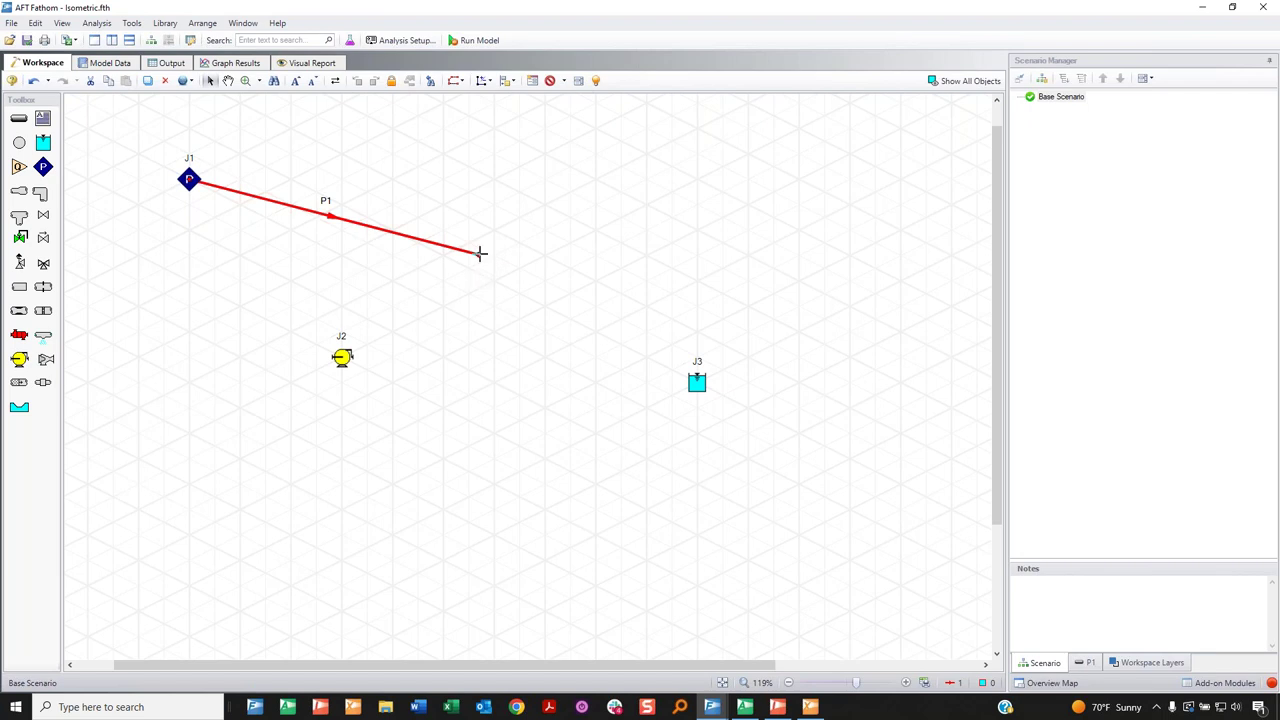
pyautogui.moveTo(480, 253); pyautogui.dragTo(342, 356)
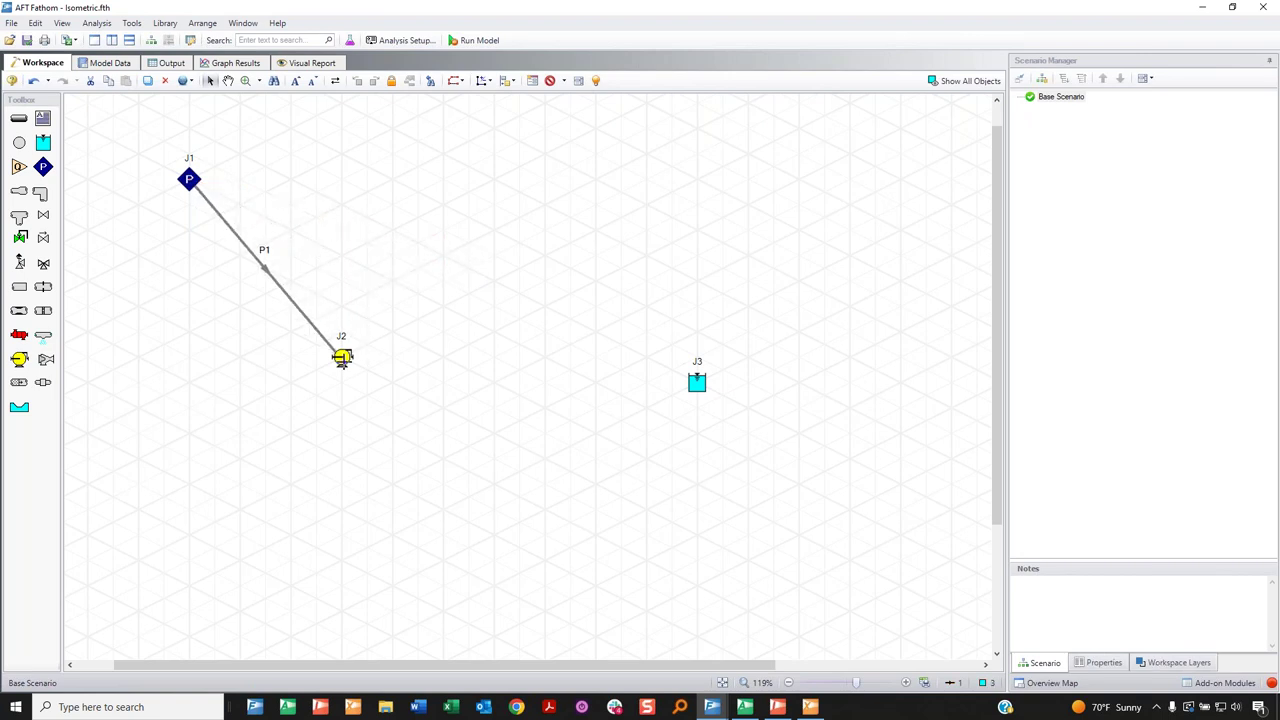
# Draw a straight pipe from pump J2 to reservoir J3.
pyautogui.click(463, 340)
pyautogui.click(19, 118)
pyautogui.moveTo(331, 359); pyautogui.dragTo(697, 382)
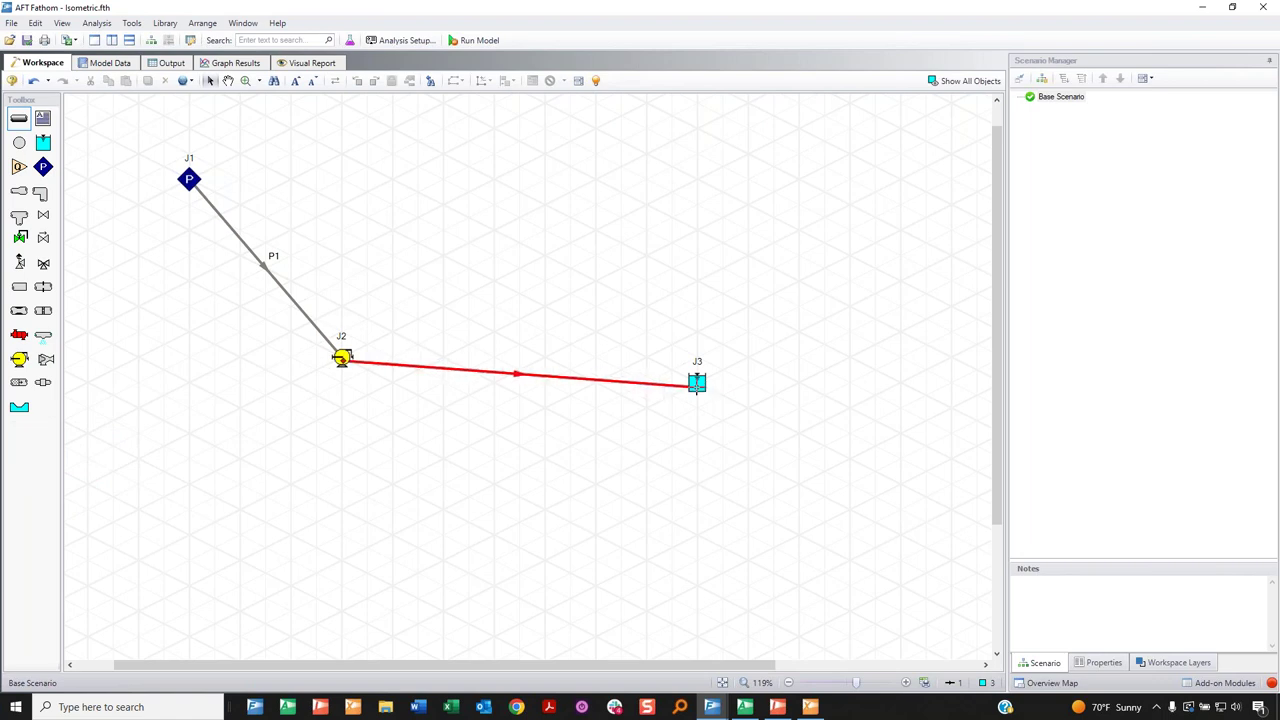
pyautogui.click(568, 284)
# Split pipes P1 and P2 into two segments each and bend P2 downward at its middle vertex along the isometric grid lines.
pyautogui.moveTo(511, 293); pyautogui.dragTo(438, 397)
pyautogui.moveTo(354, 251); pyautogui.dragTo(231, 317)
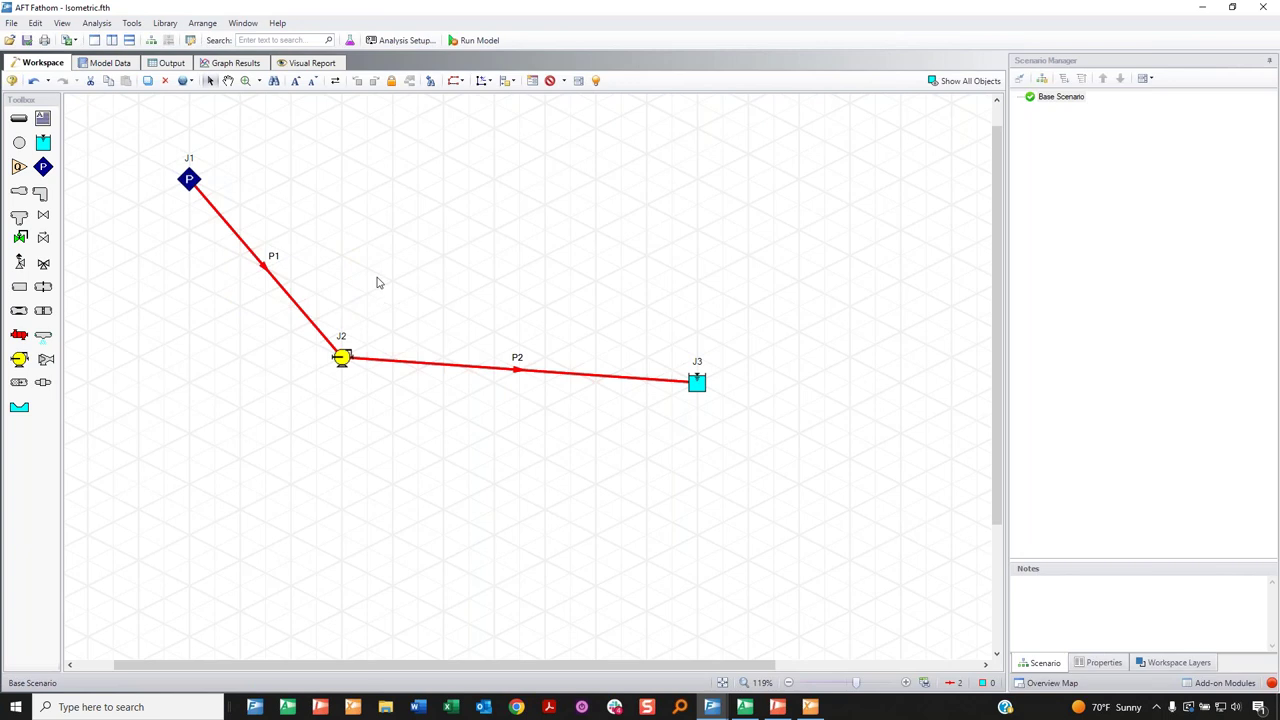
pyautogui.click(517, 376)
pyautogui.moveTo(517, 376); pyautogui.dragTo(545, 458)
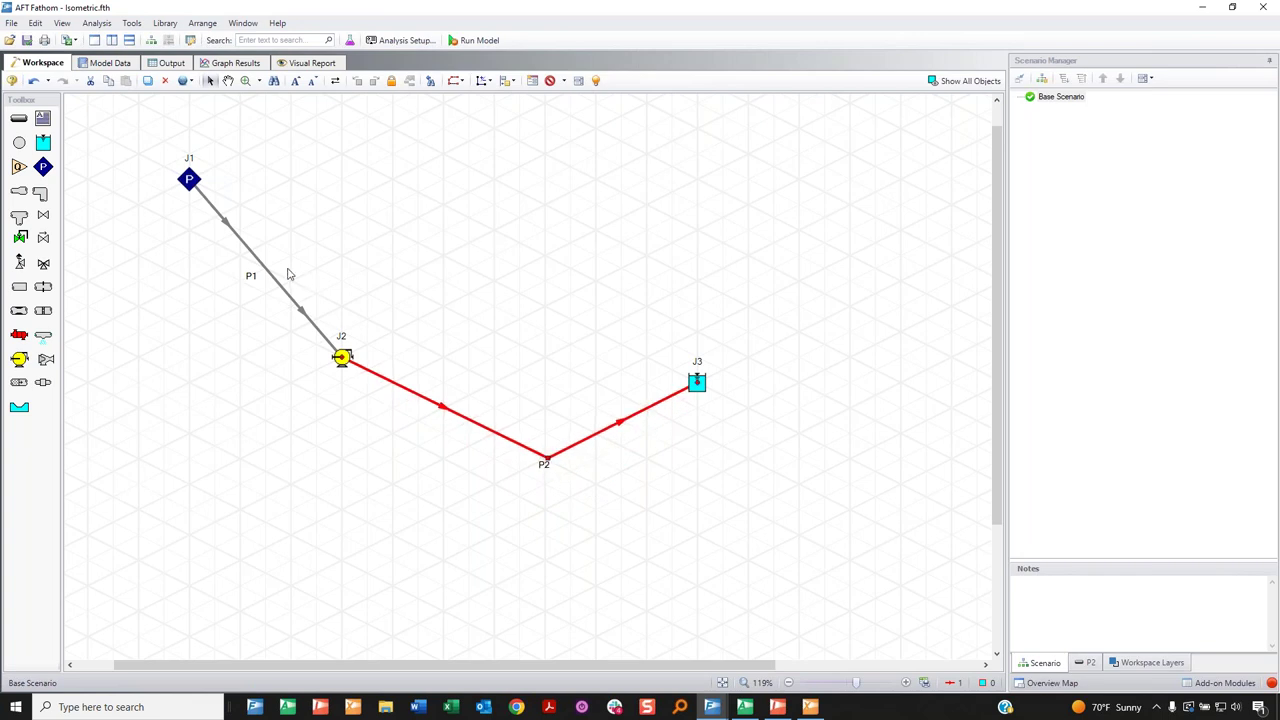
# Bend pipe P1 at its middle vertex so it runs vertically down from J1, then along the isometric grid to J2.
pyautogui.click(277, 284)
pyautogui.moveTo(277, 284); pyautogui.dragTo(189, 285)
pyautogui.click(449, 275)
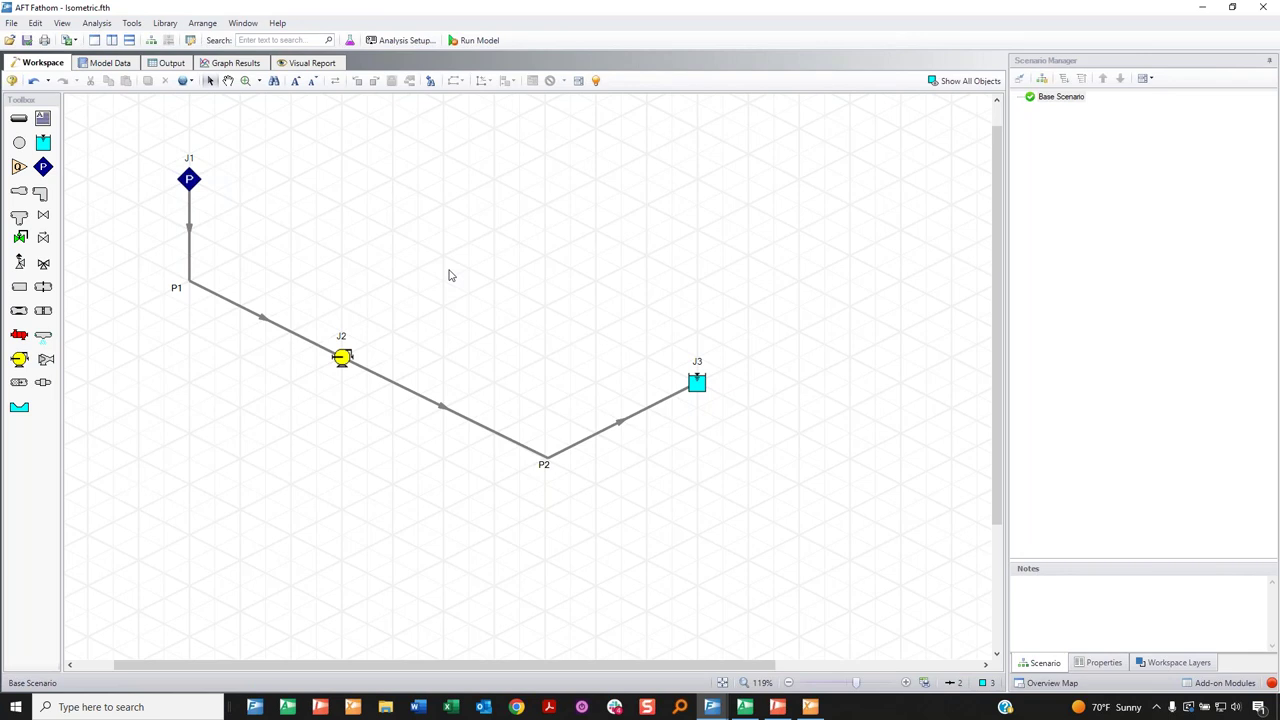
# Shift the middle vertex of pipe P2 slightly upward, off the isometric grid lines.
pyautogui.click(547, 457)
pyautogui.moveTo(547, 457); pyautogui.dragTo(547, 443)
pyautogui.click(671, 473)
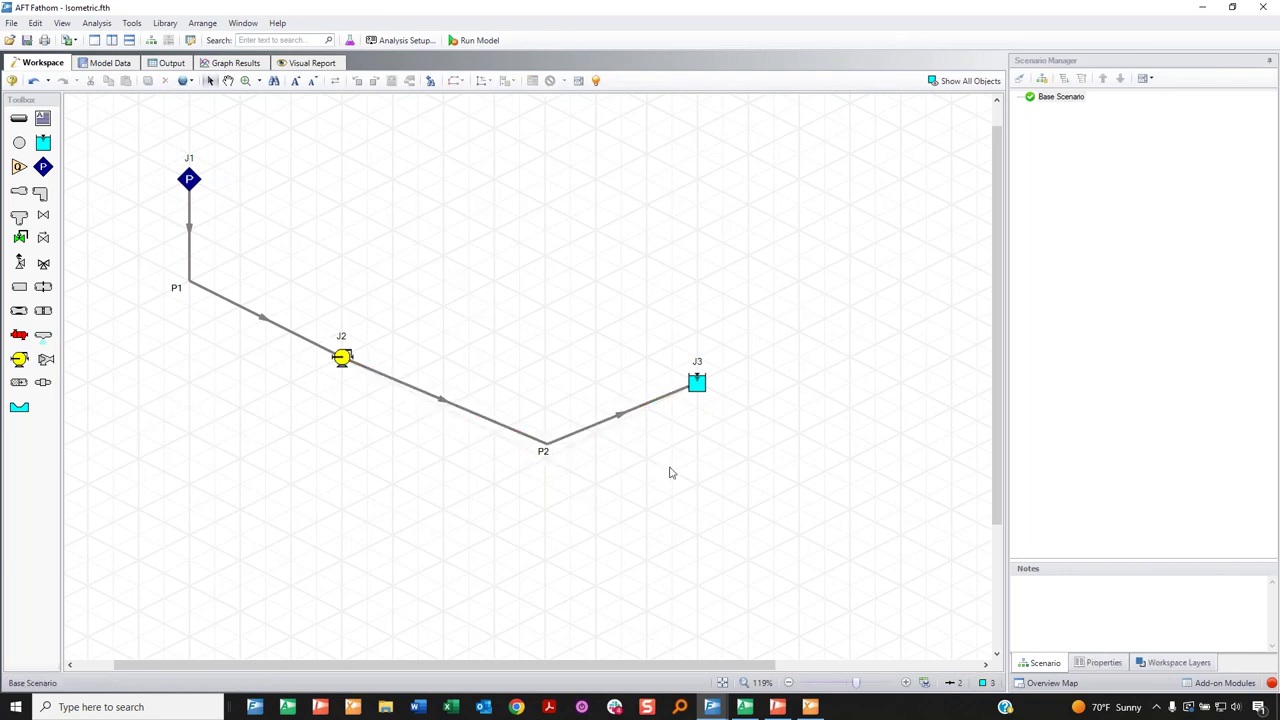
# Set grid snapping to Snap to Grid Points and move P2's middle vertex down onto the isometric grid.
pyautogui.click(201, 23)
pyautogui.moveTo(295, 178)
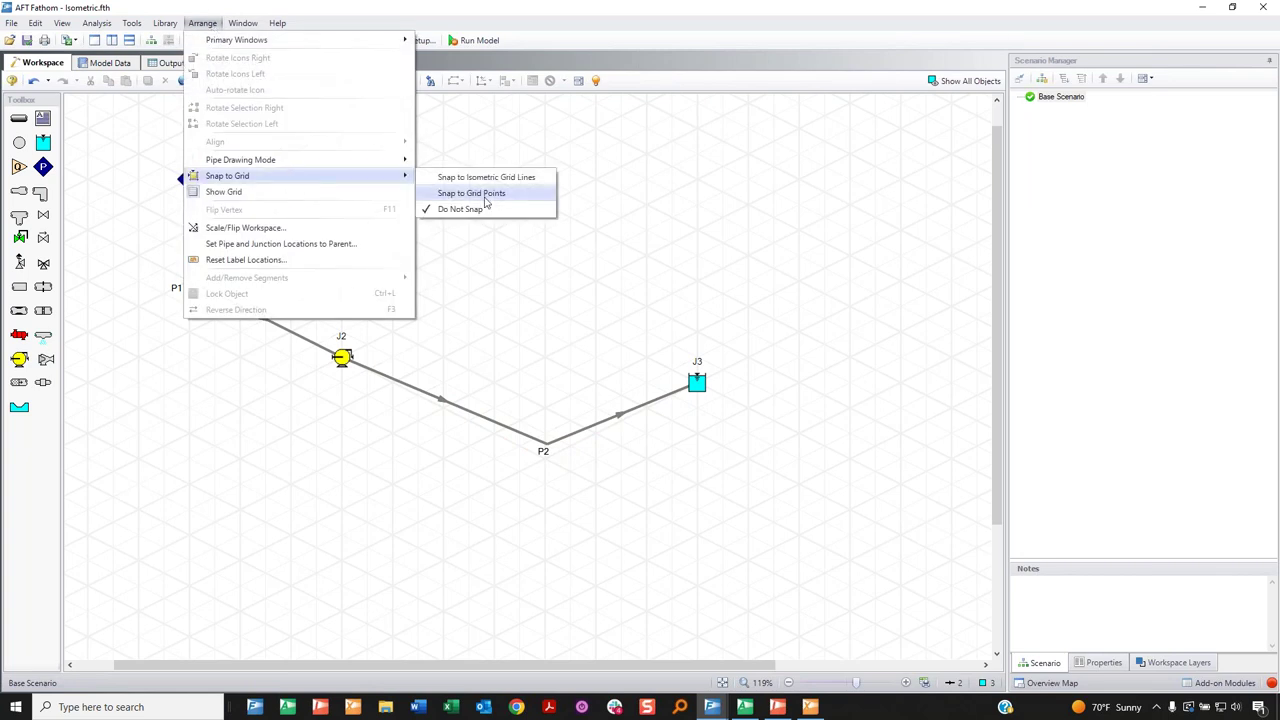
pyautogui.click(485, 199)
pyautogui.click(544, 455)
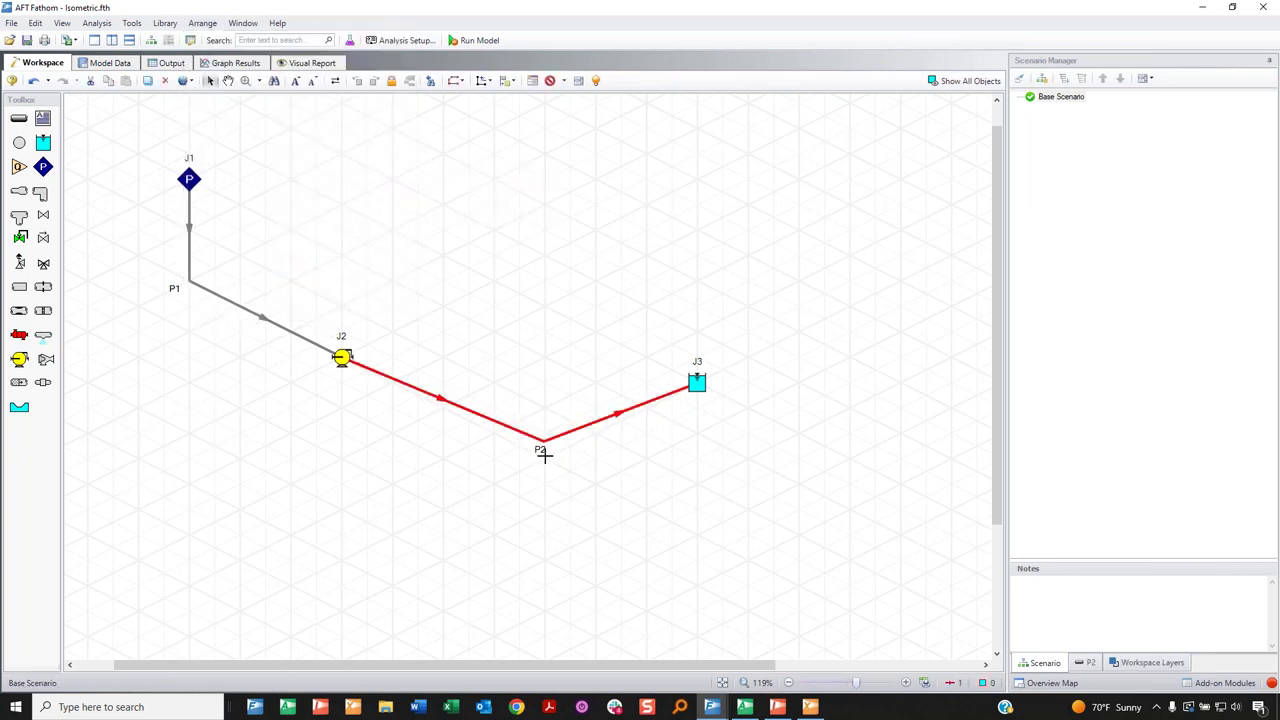
pyautogui.moveTo(544, 455); pyautogui.dragTo(544, 472)
pyautogui.click(914, 417)
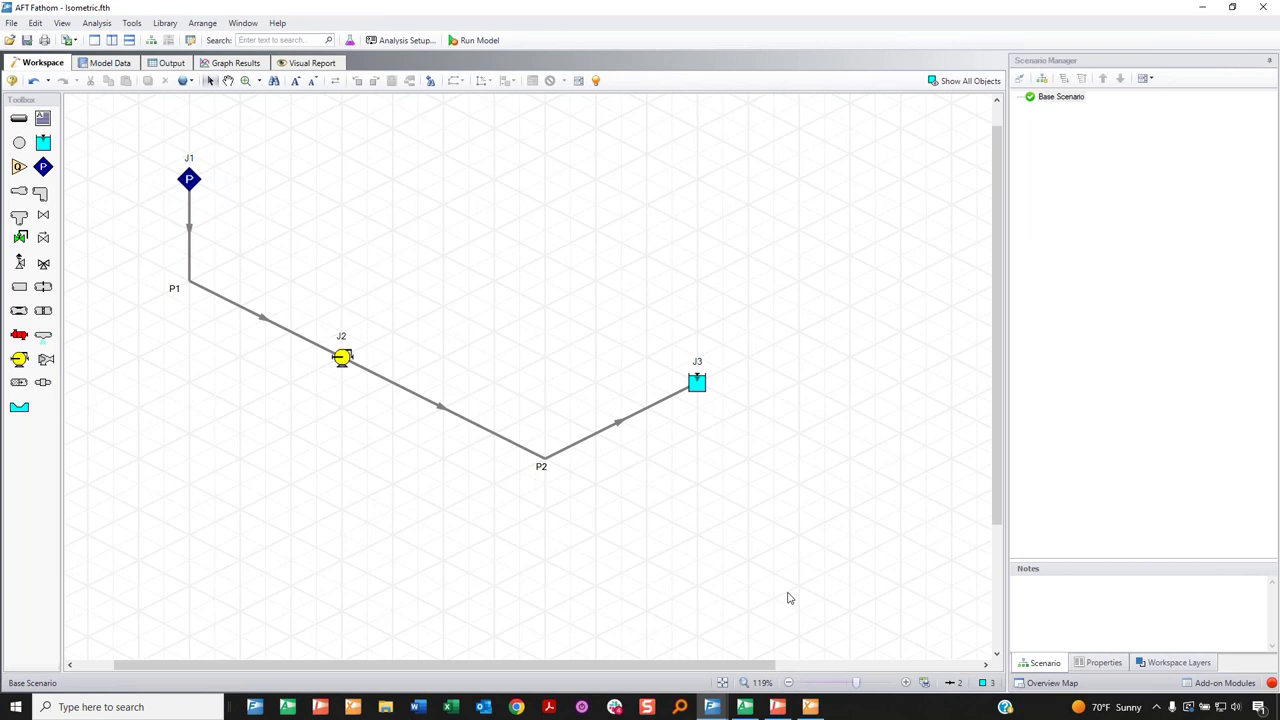
# Switch to the open SSL 4-Component Slurry Model.fth file.
pyautogui.moveTo(712, 707)
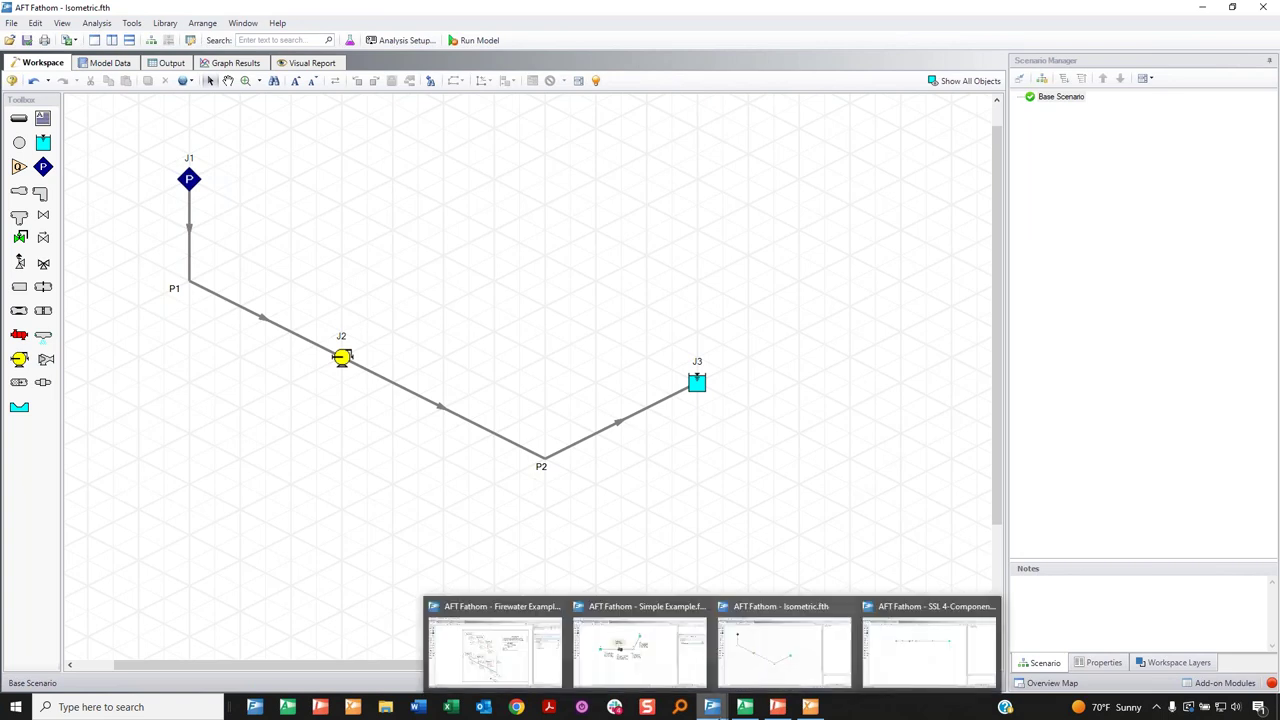
pyautogui.click(969, 666)
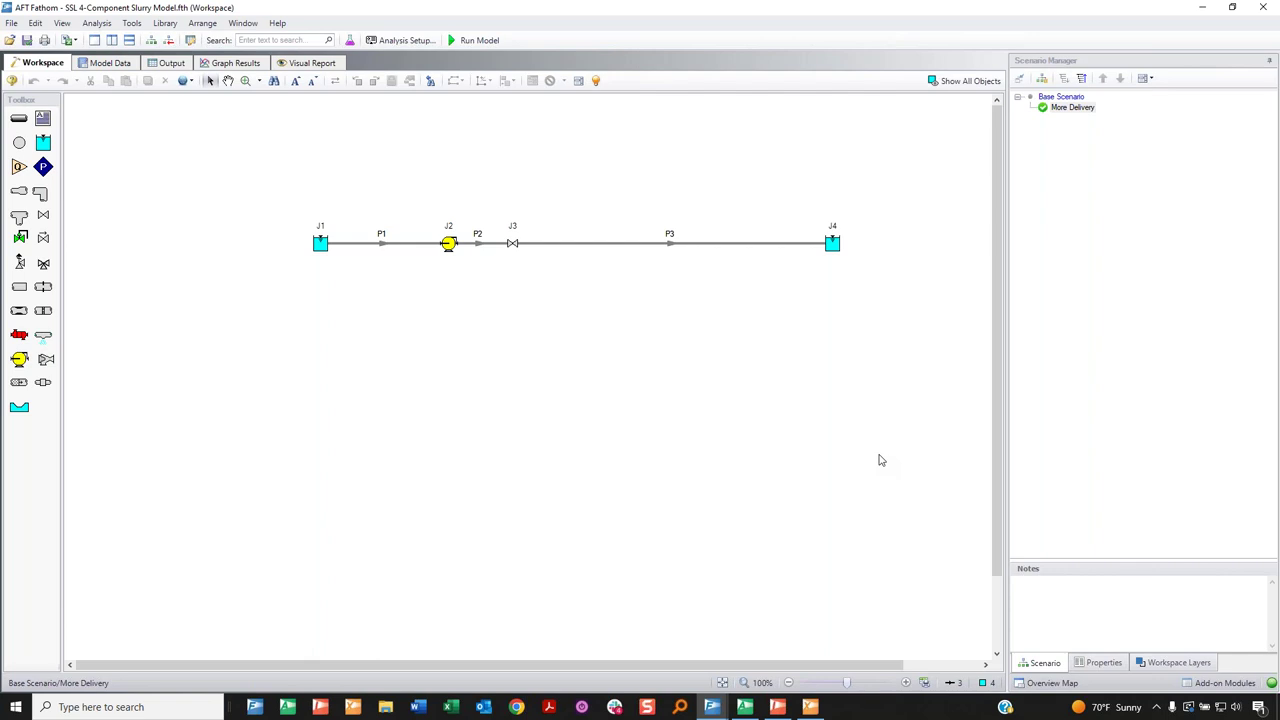
pyautogui.scroll(1, 745, 351)
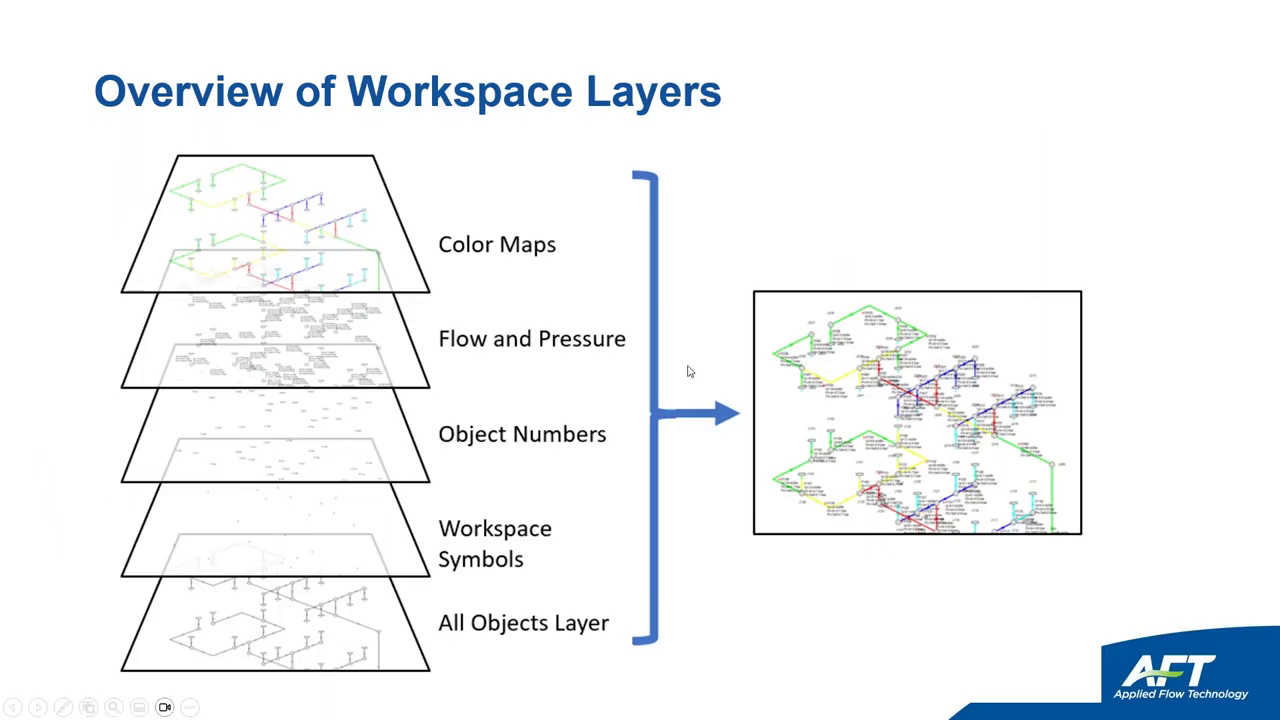
pyautogui.click(688, 372)
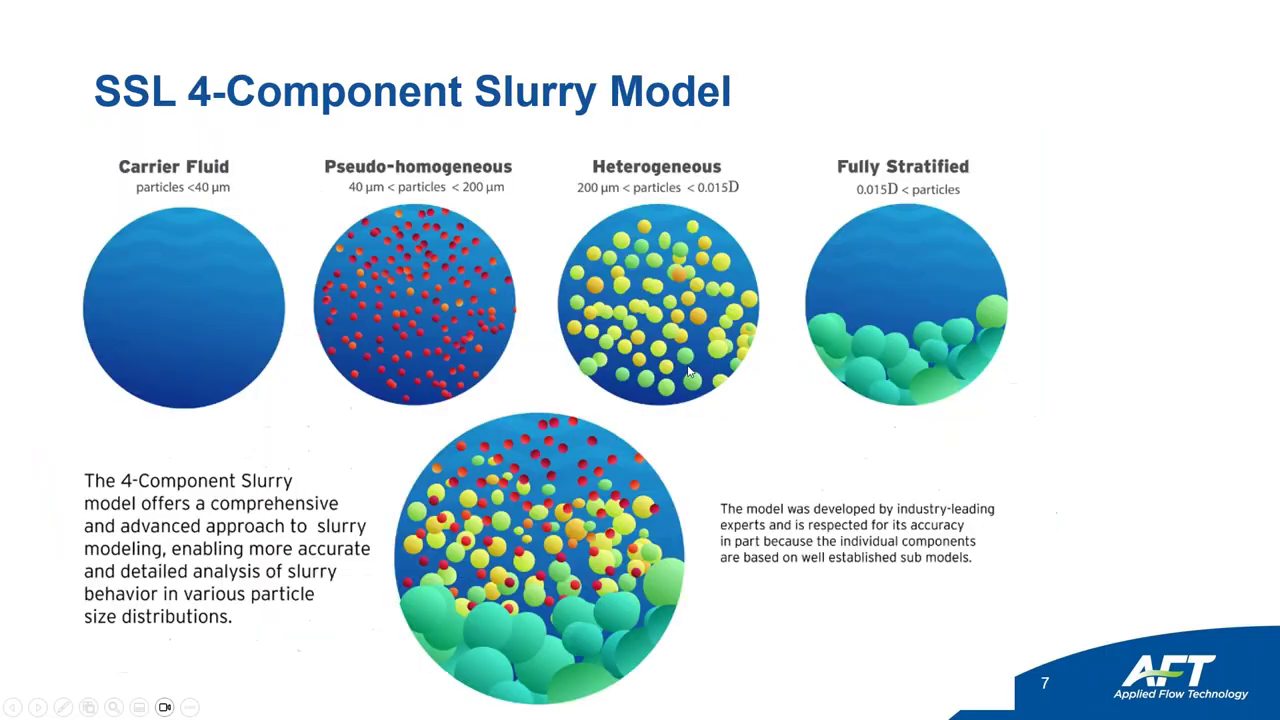
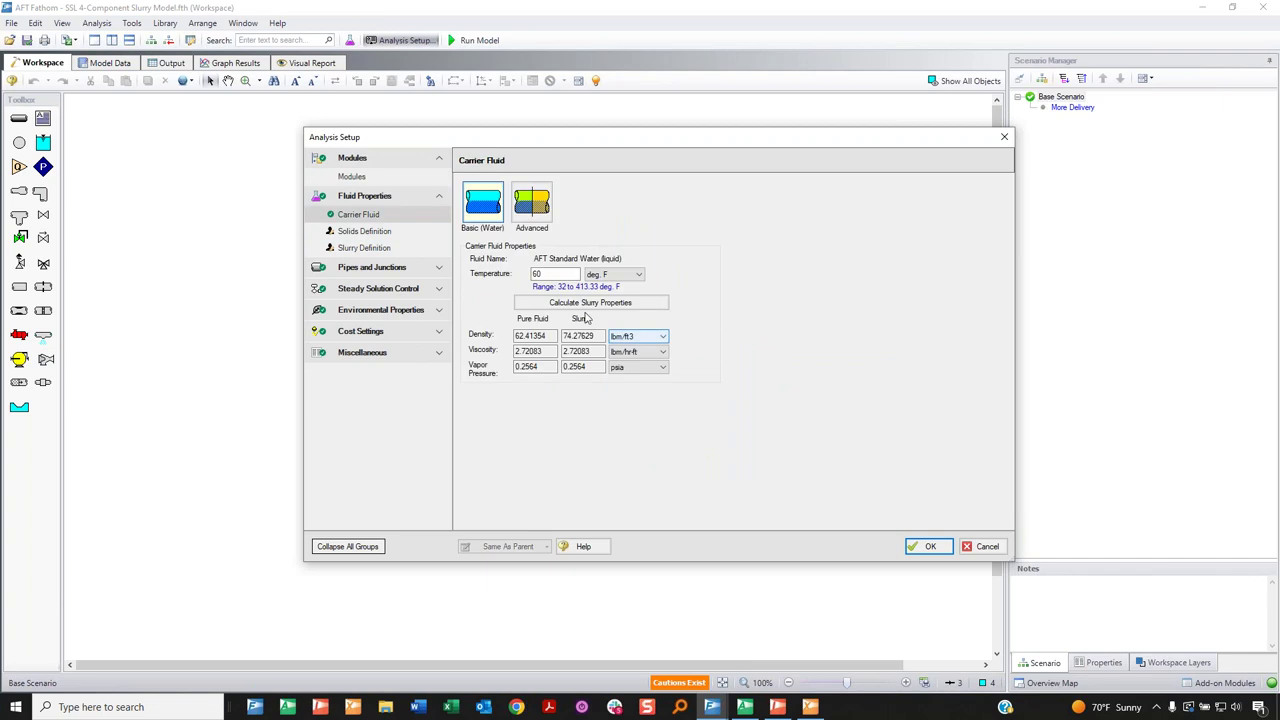
# Examine the carrier fluid temperature and the Refined Sand particle size distribution in the Analysis Setup.
pyautogui.doubleClick(556, 277)
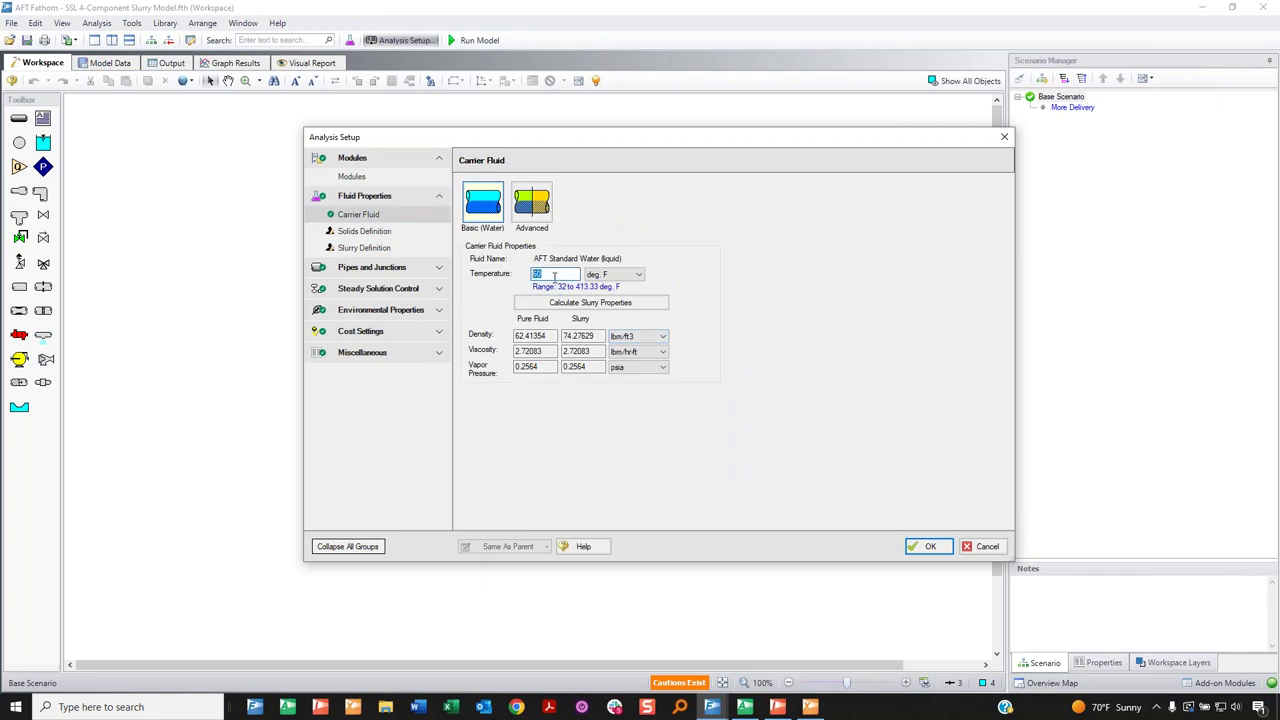
pyautogui.click(380, 233)
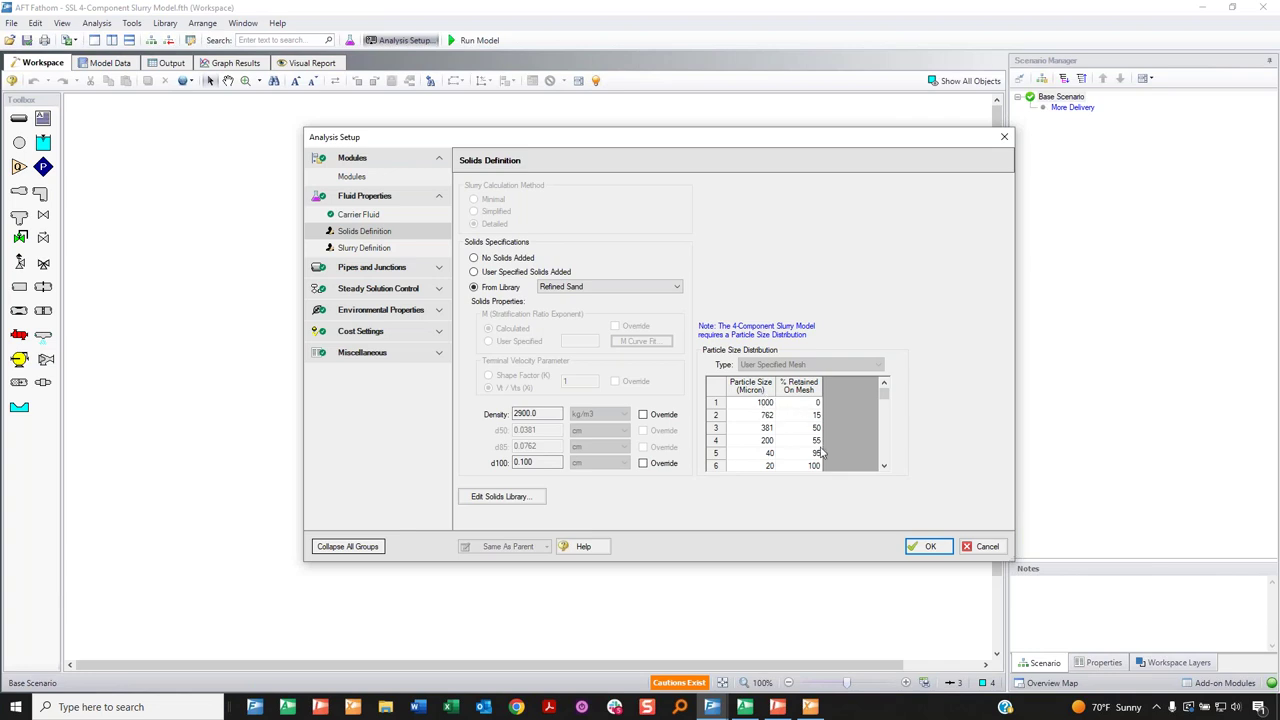
pyautogui.moveTo(884, 394); pyautogui.dragTo(884, 395)
# Review the slurry definition with its Settling Slurry - 4-Component Model, recheck the solids definition, and close the Analysis Setup.
pyautogui.click(380, 250)
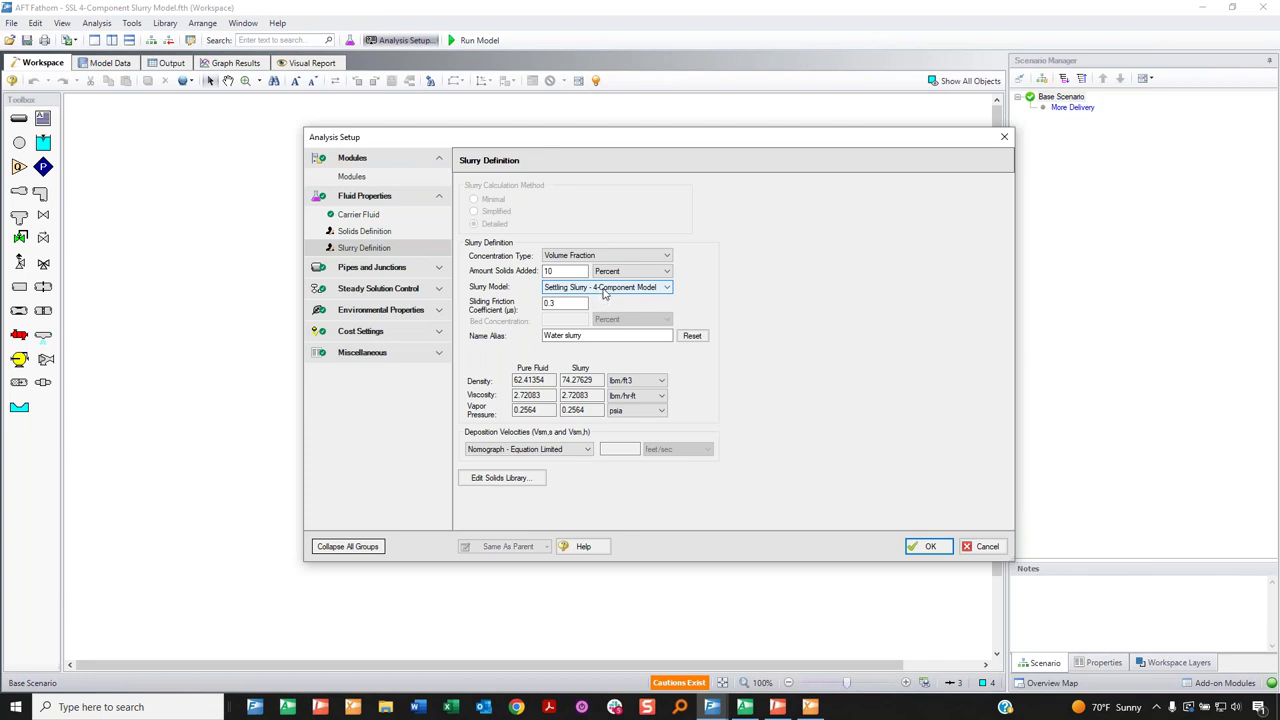
pyautogui.moveTo(628, 273)
pyautogui.mouseDown()
pyautogui.moveTo(578, 275)
pyautogui.moveTo(633, 318)
pyautogui.moveTo(666, 267)
pyautogui.moveTo(600, 270)
pyautogui.mouseUp()
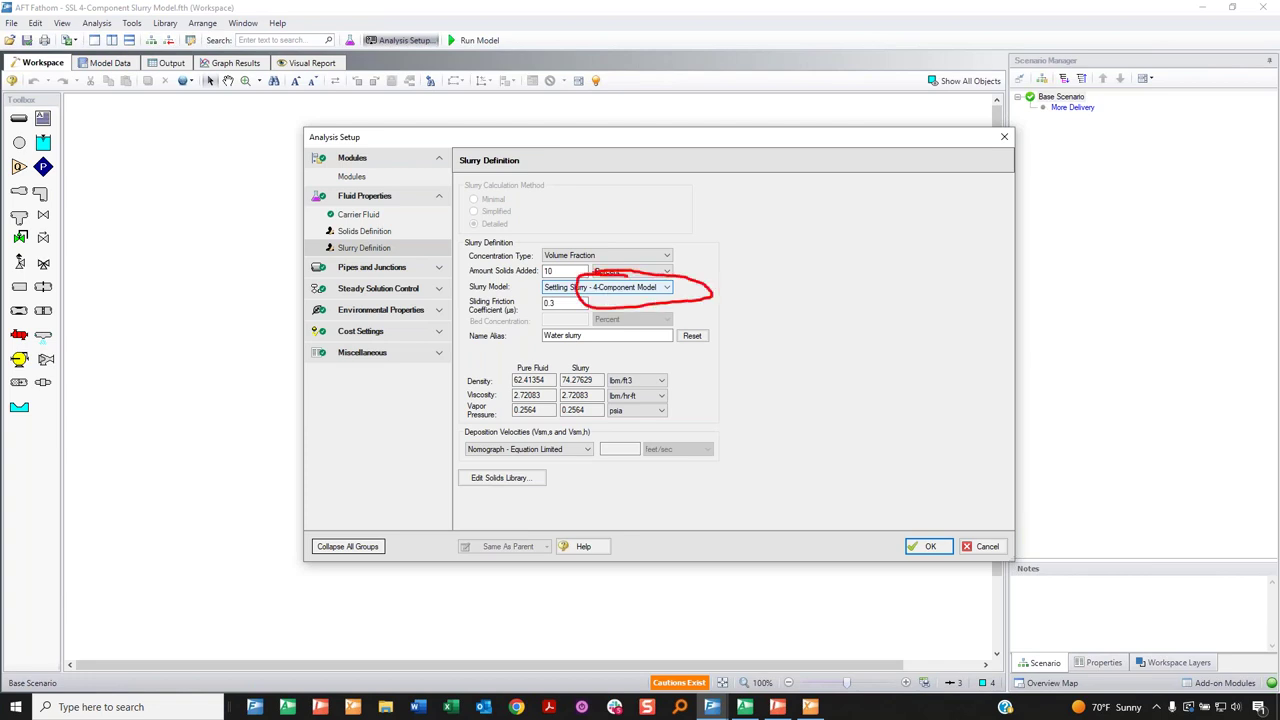
pyautogui.press('Escape')
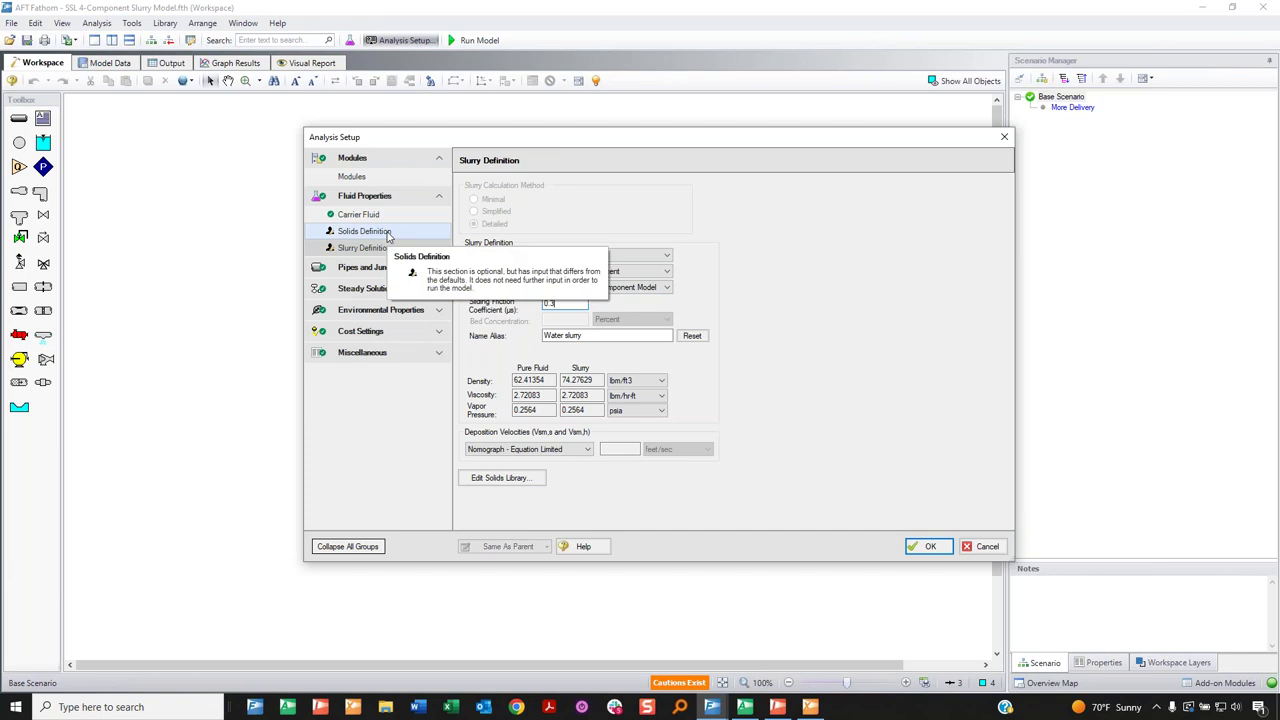
pyautogui.click(389, 234)
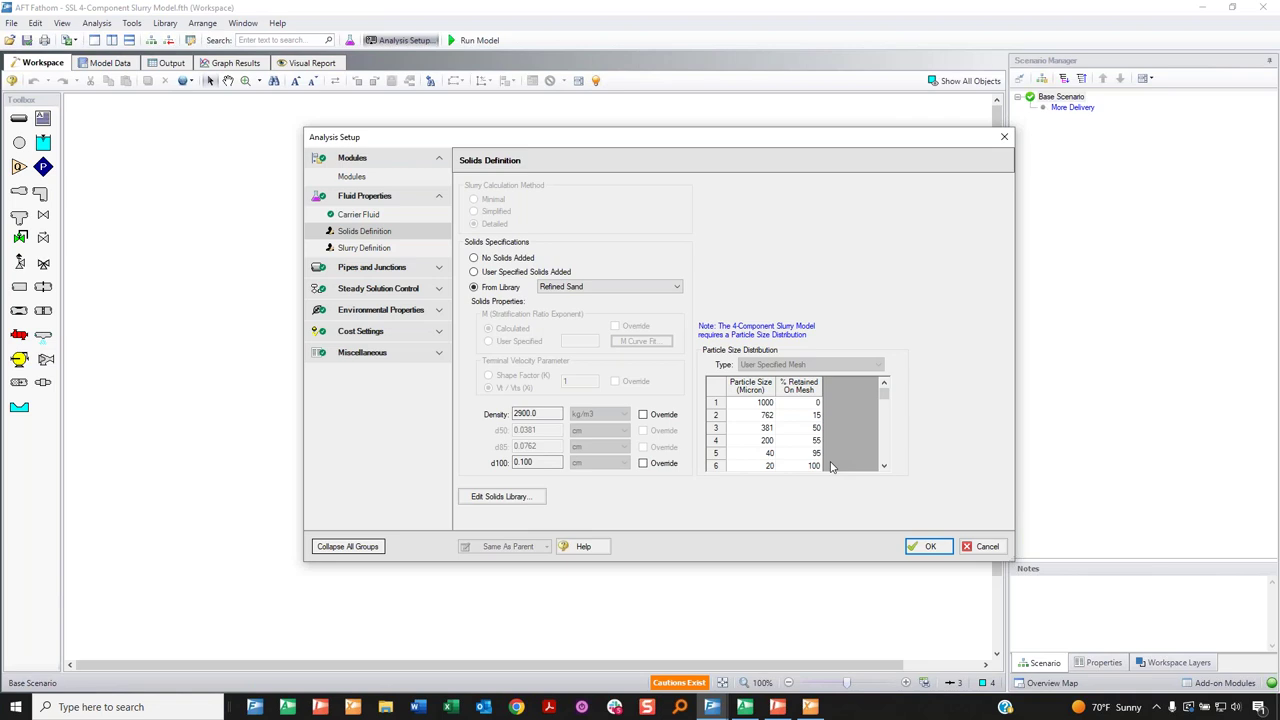
pyautogui.click(365, 248)
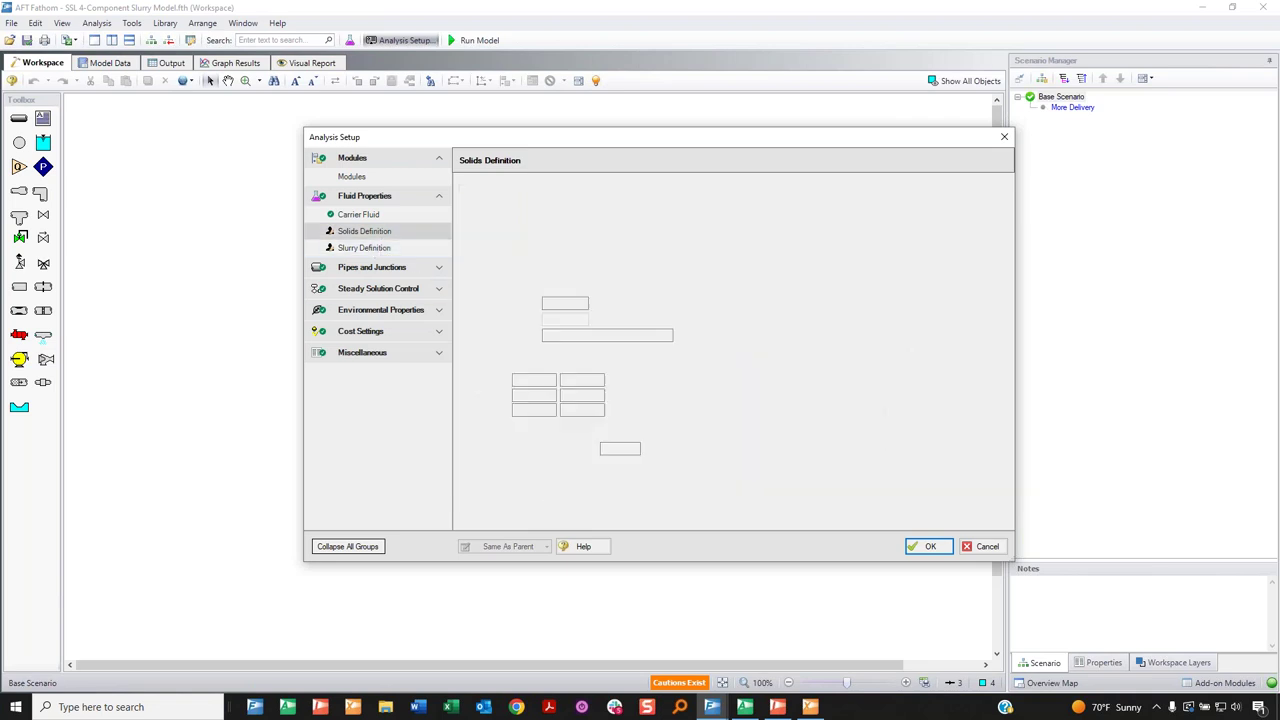
pyautogui.click(929, 547)
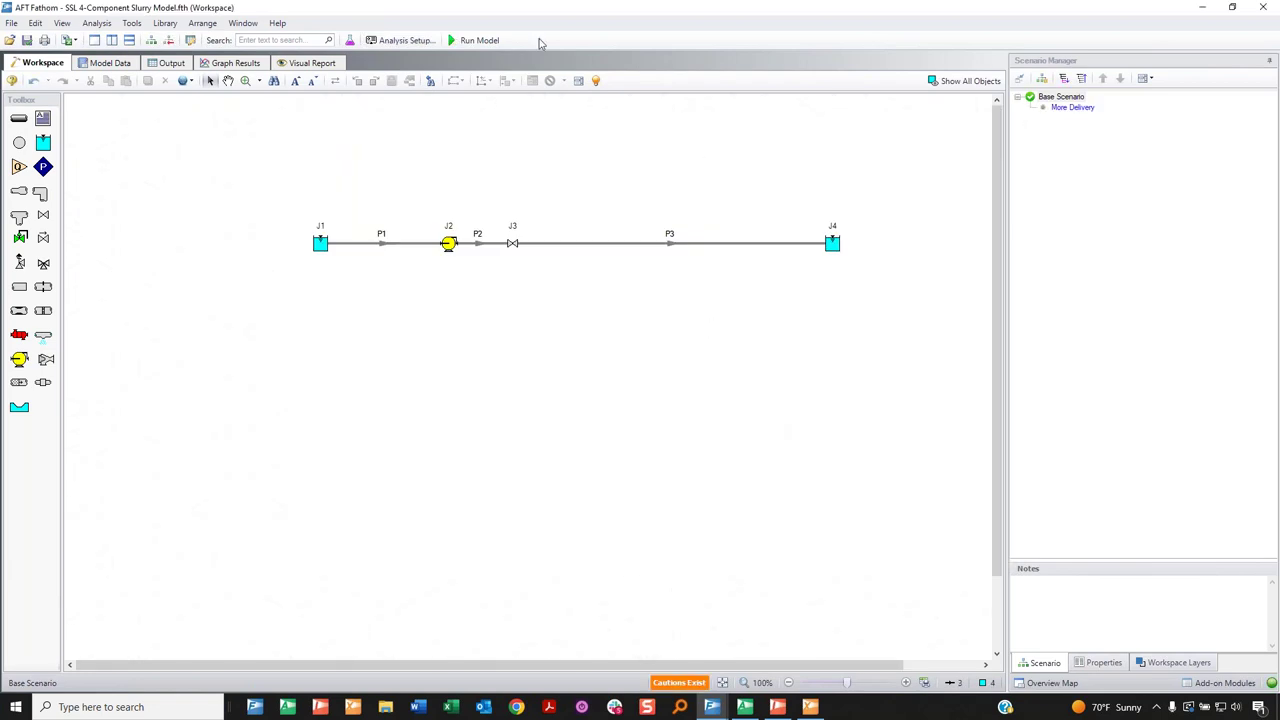
# Run the Base Scenario, clearing its old results, and examine the deposition velocity cautions in the output.
pyautogui.click(472, 40)
pyautogui.click(606, 351)
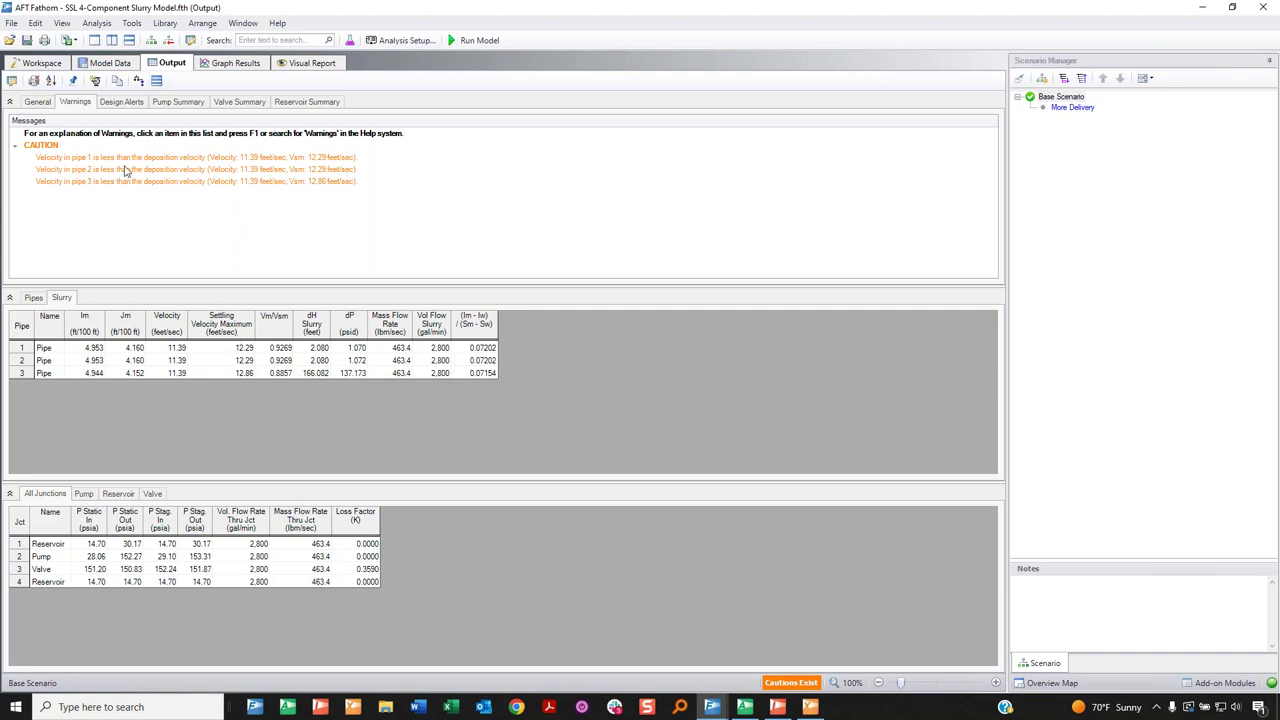
pyautogui.click(250, 170)
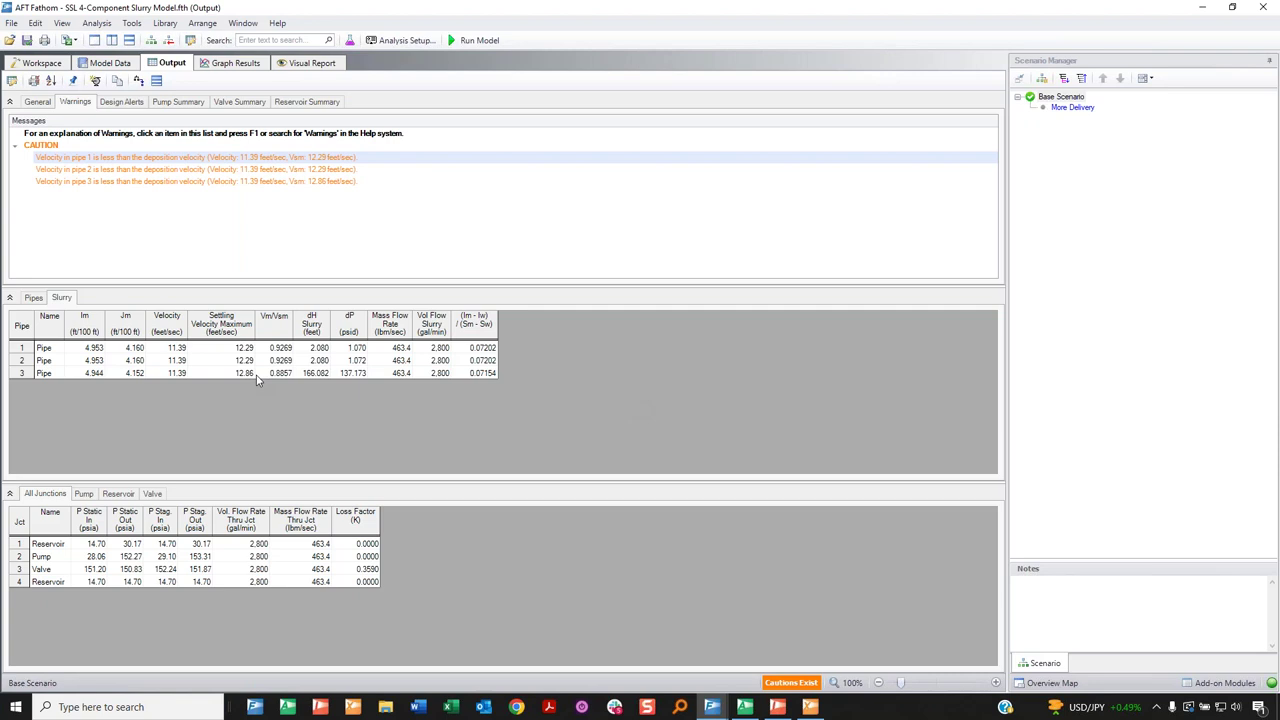
# Load the More Delivery scenario and check the fixed flow rate of pump J2 without changing it.
pyautogui.doubleClick(1070, 108)
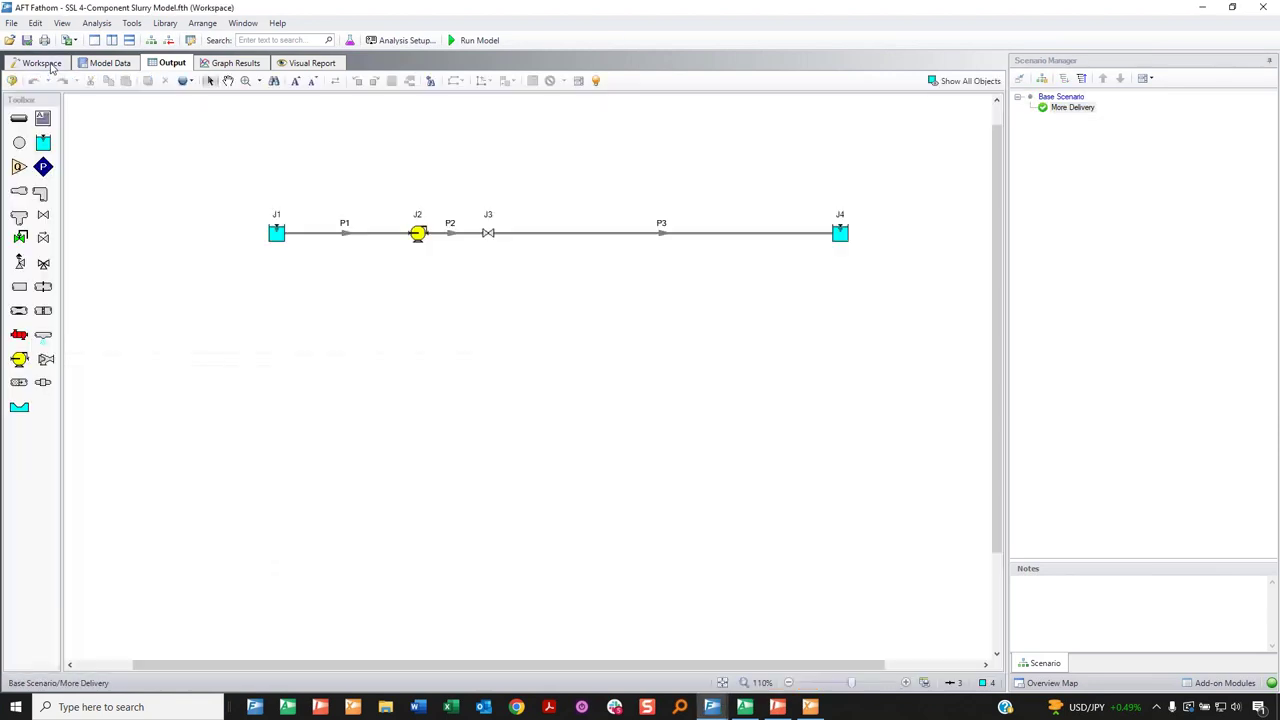
pyautogui.doubleClick(419, 238)
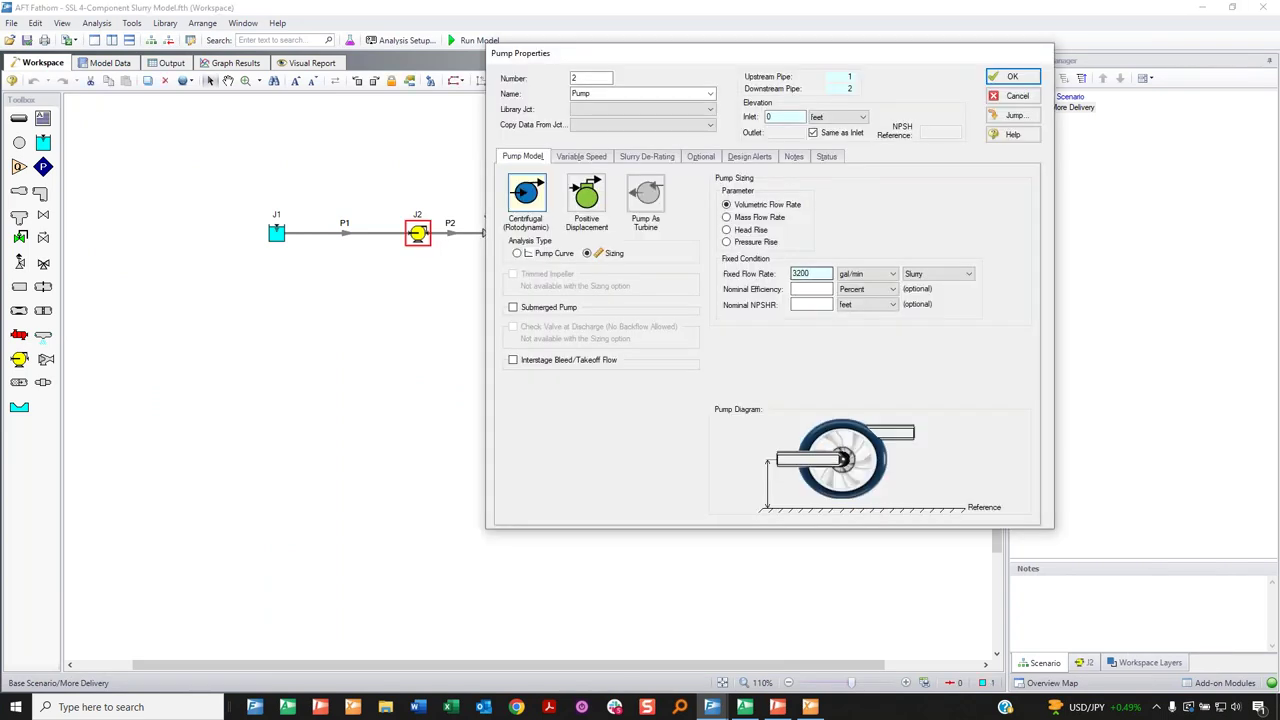
pyautogui.click(1012, 100)
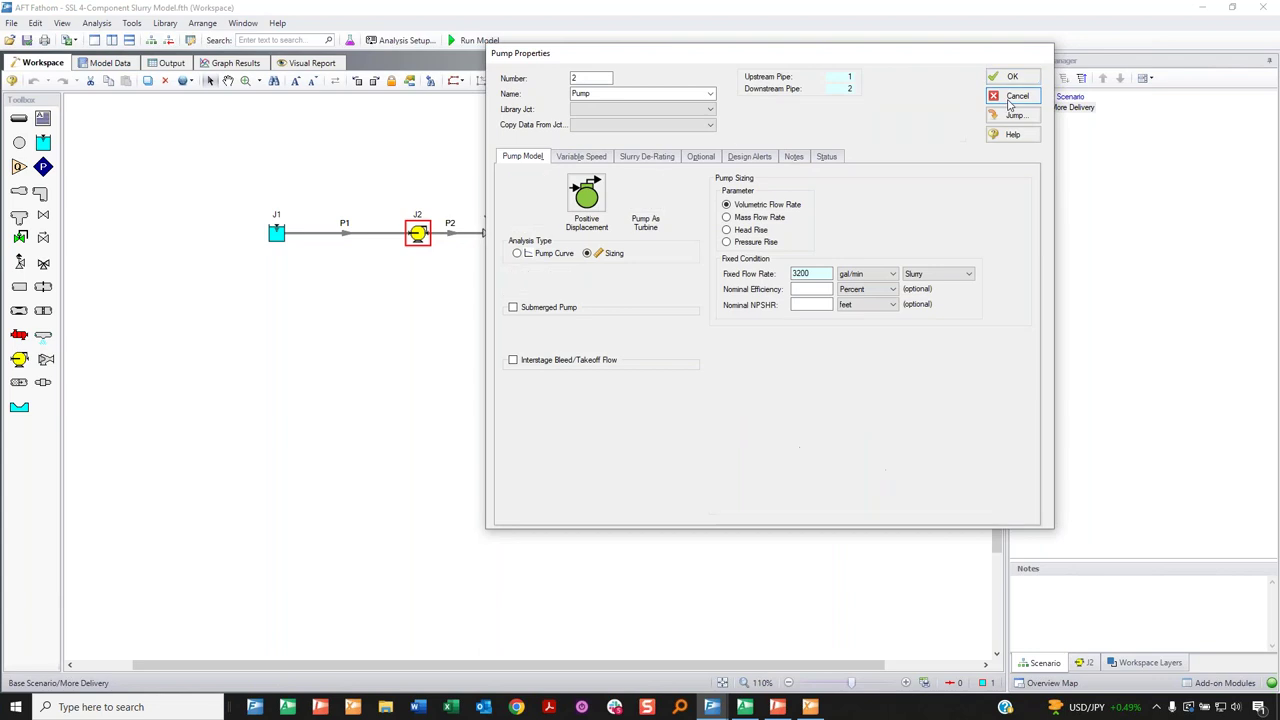
# Run the More Delivery scenario, clearing its old results, and compare pipe velocities with the maximum settling velocities.
pyautogui.hotkey('ctrl', 'r')
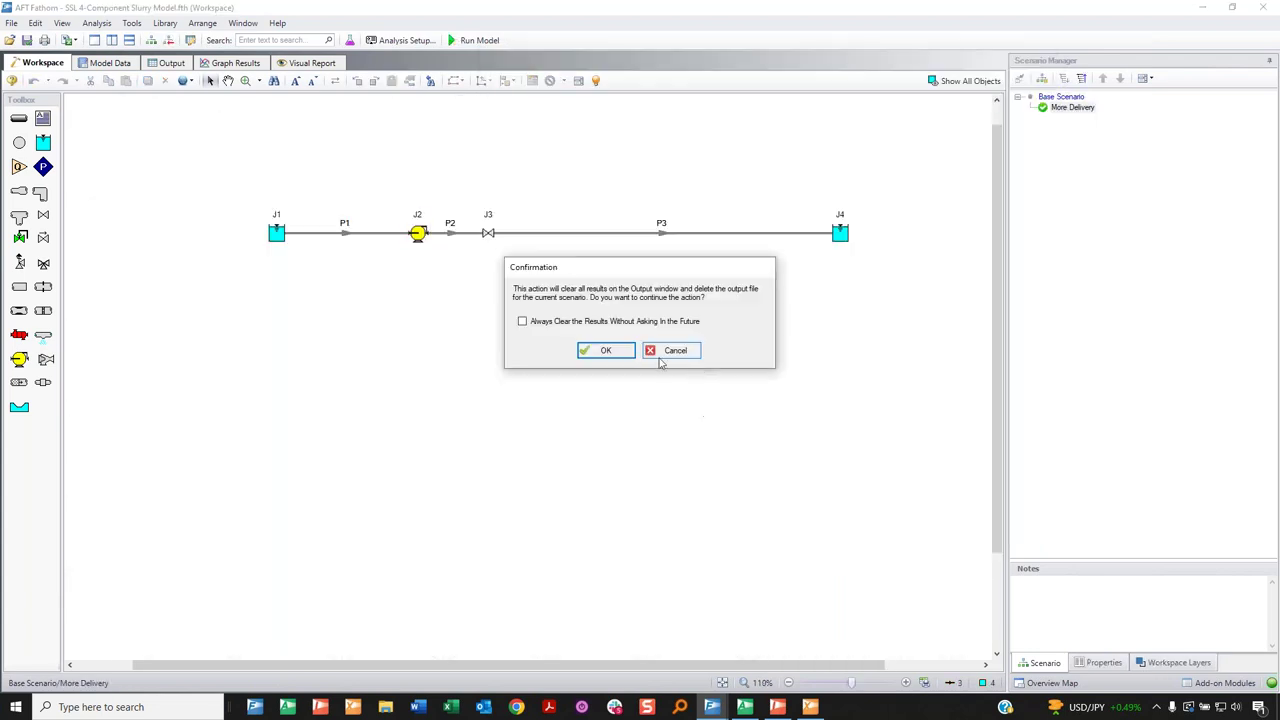
pyautogui.click(607, 350)
pyautogui.click(816, 514)
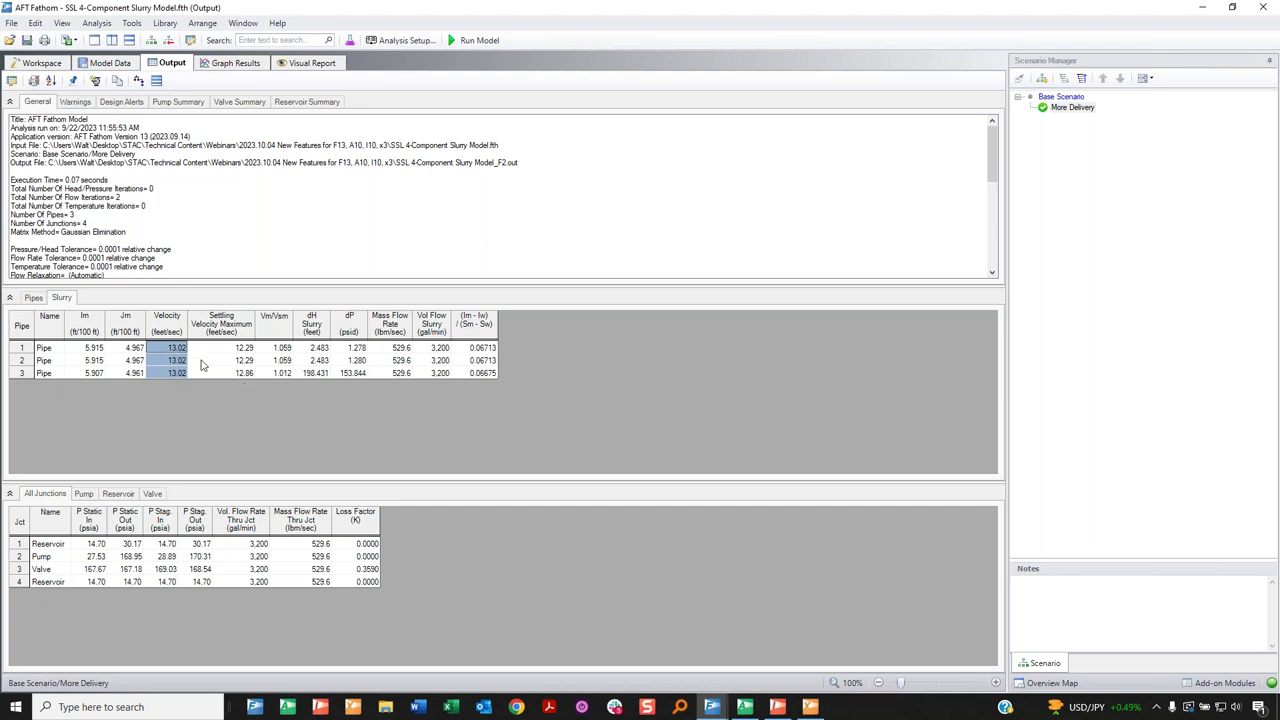
pyautogui.moveTo(230, 348); pyautogui.dragTo(240, 373)
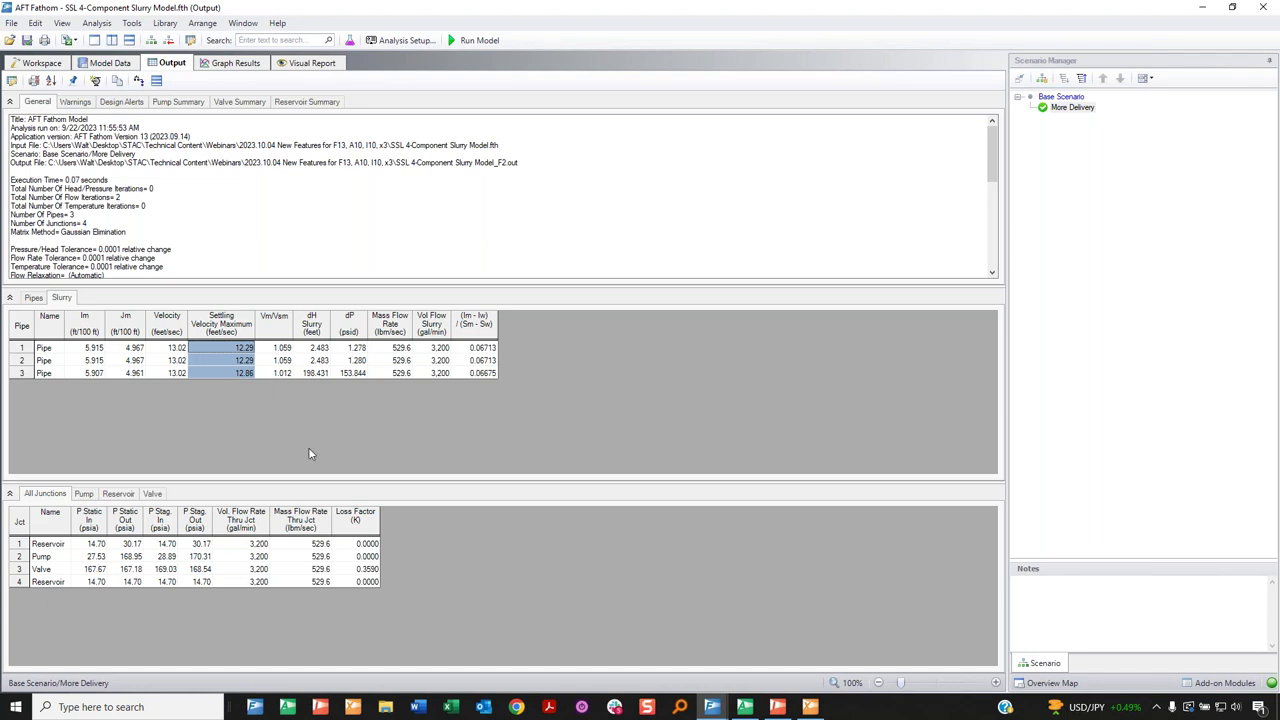
# Return to the workspace and switch to AFT Arrow with Compressor Map & Sound Power Output.aro.
pyautogui.click(40, 63)
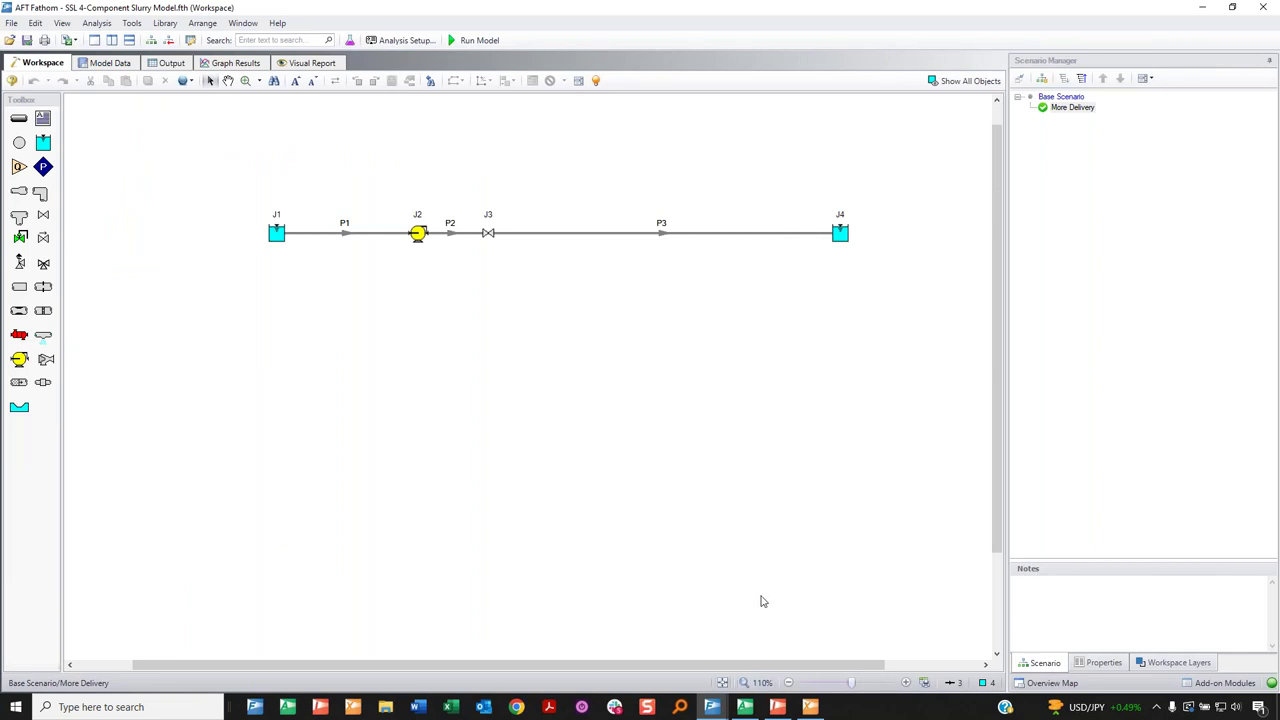
pyautogui.click(745, 707)
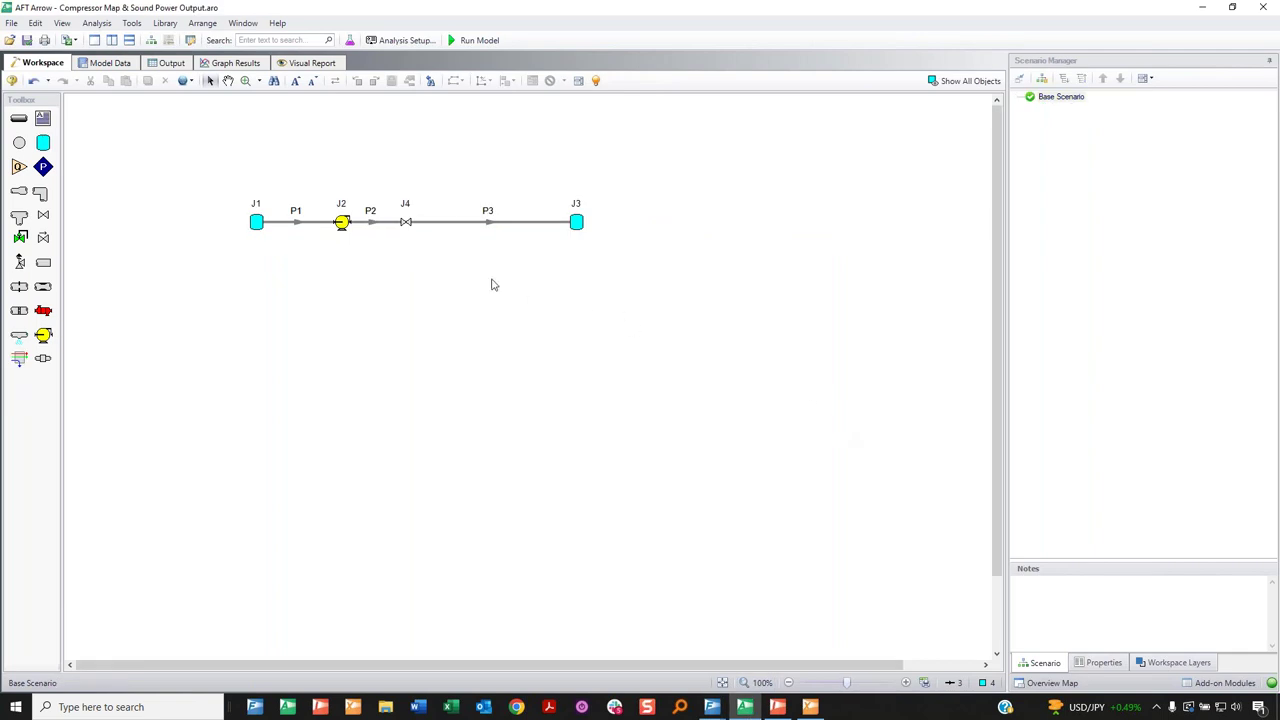
pyautogui.scroll(1, 476, 281)
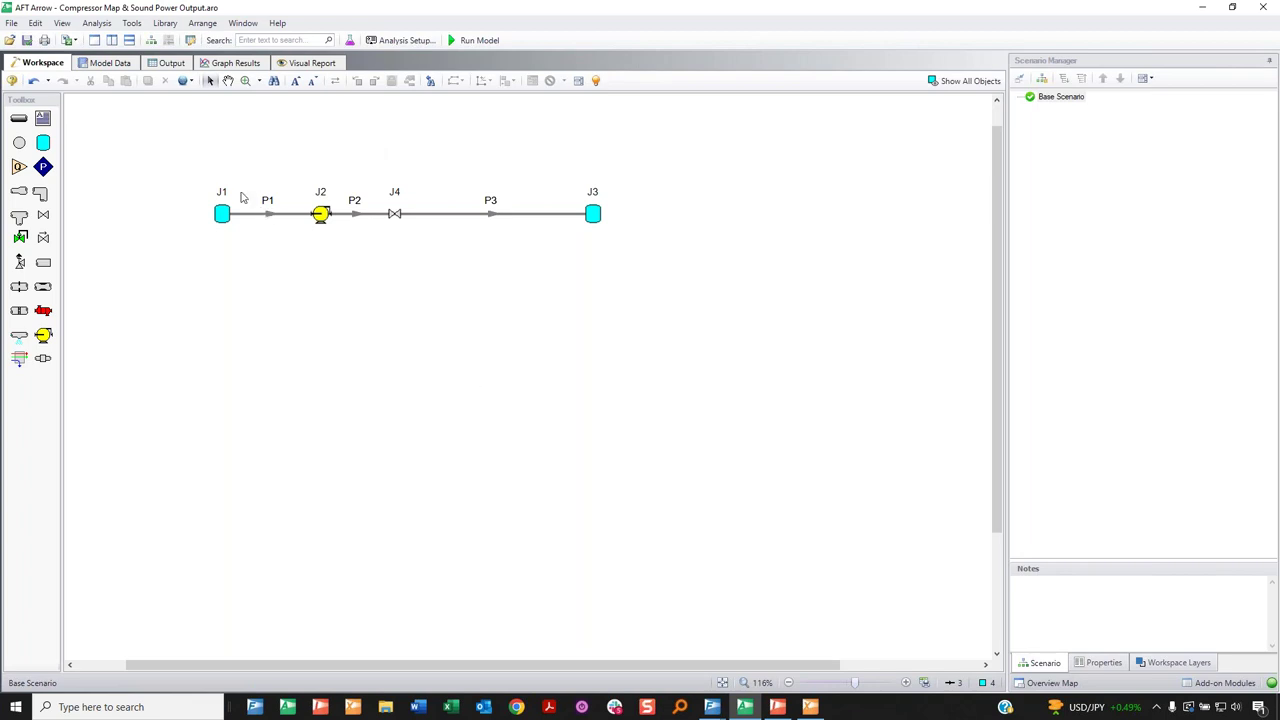
pyautogui.scroll(2, 220, 182)
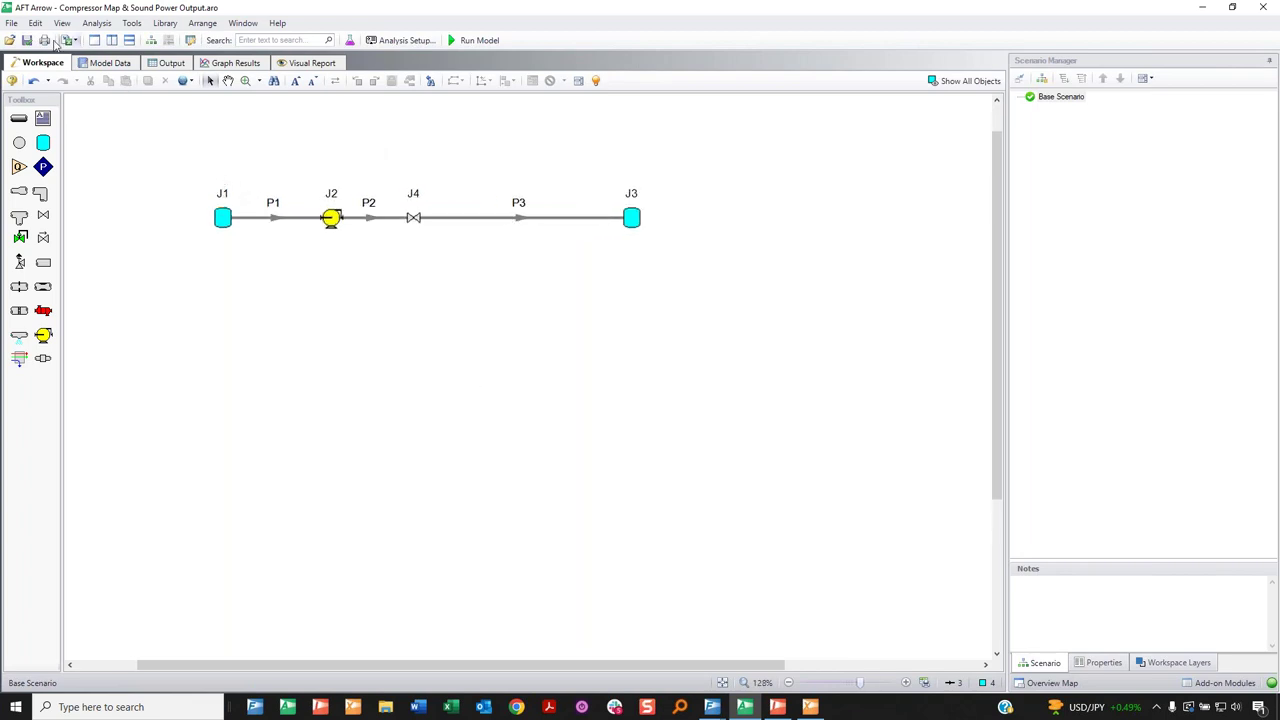
# Open the compressor map data of compressor J2 and examine the available flow parameter types.
pyautogui.click(224, 222)
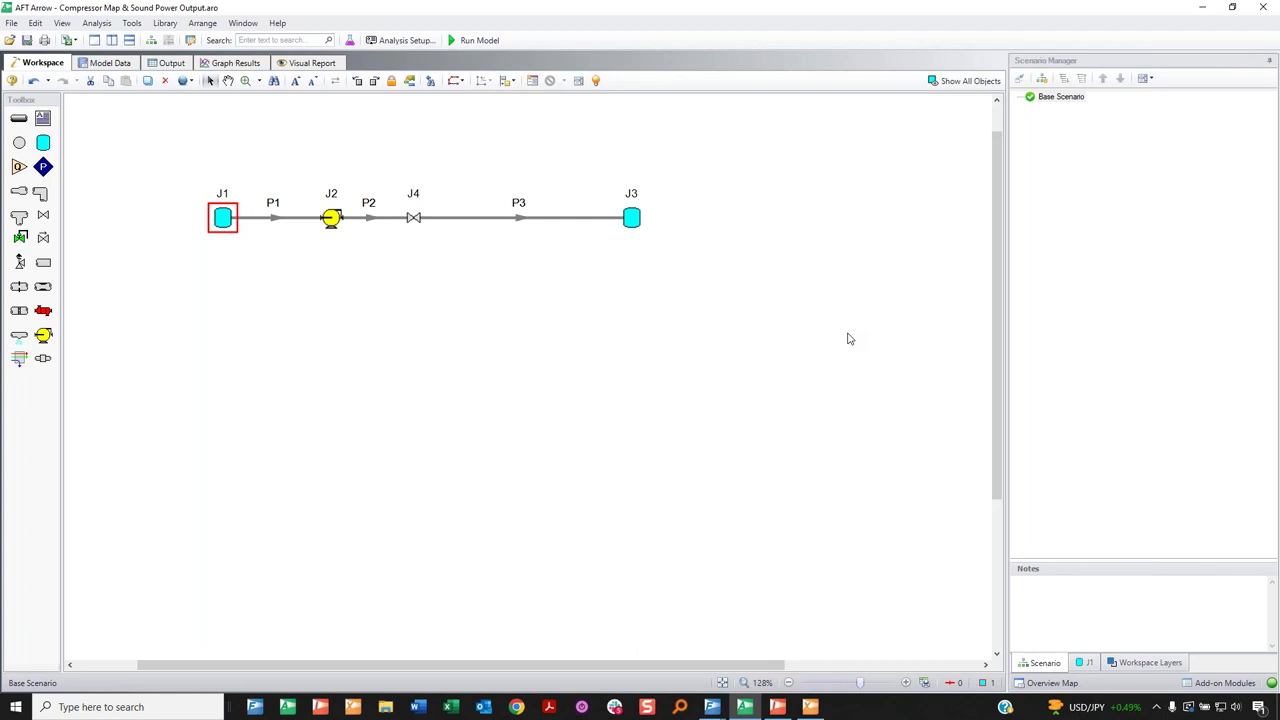
pyautogui.click(331, 220)
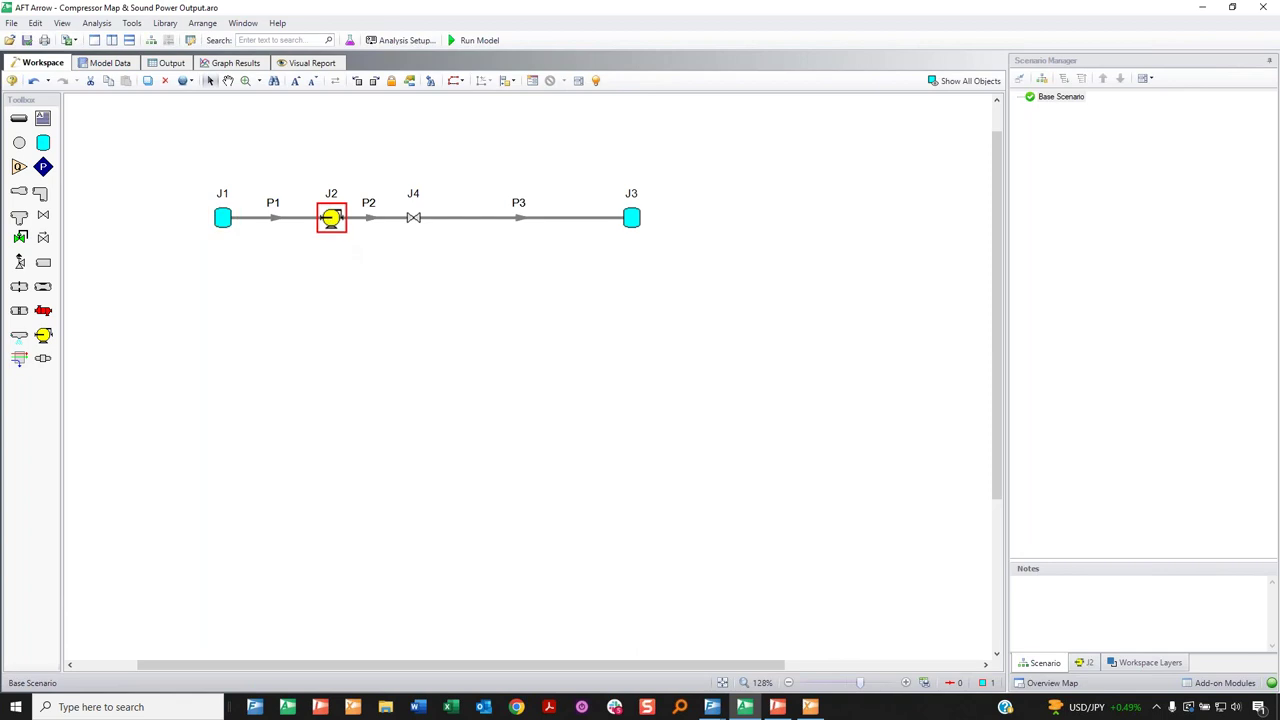
pyautogui.doubleClick(331, 220)
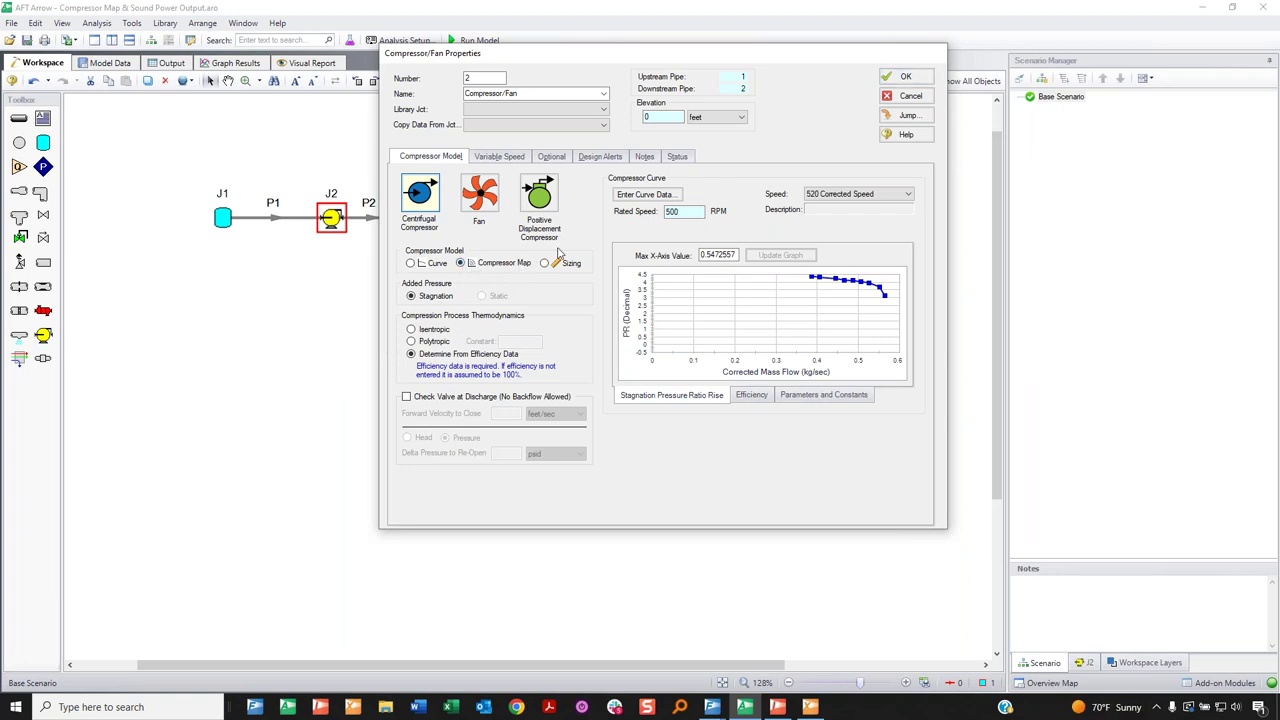
pyautogui.click(645, 194)
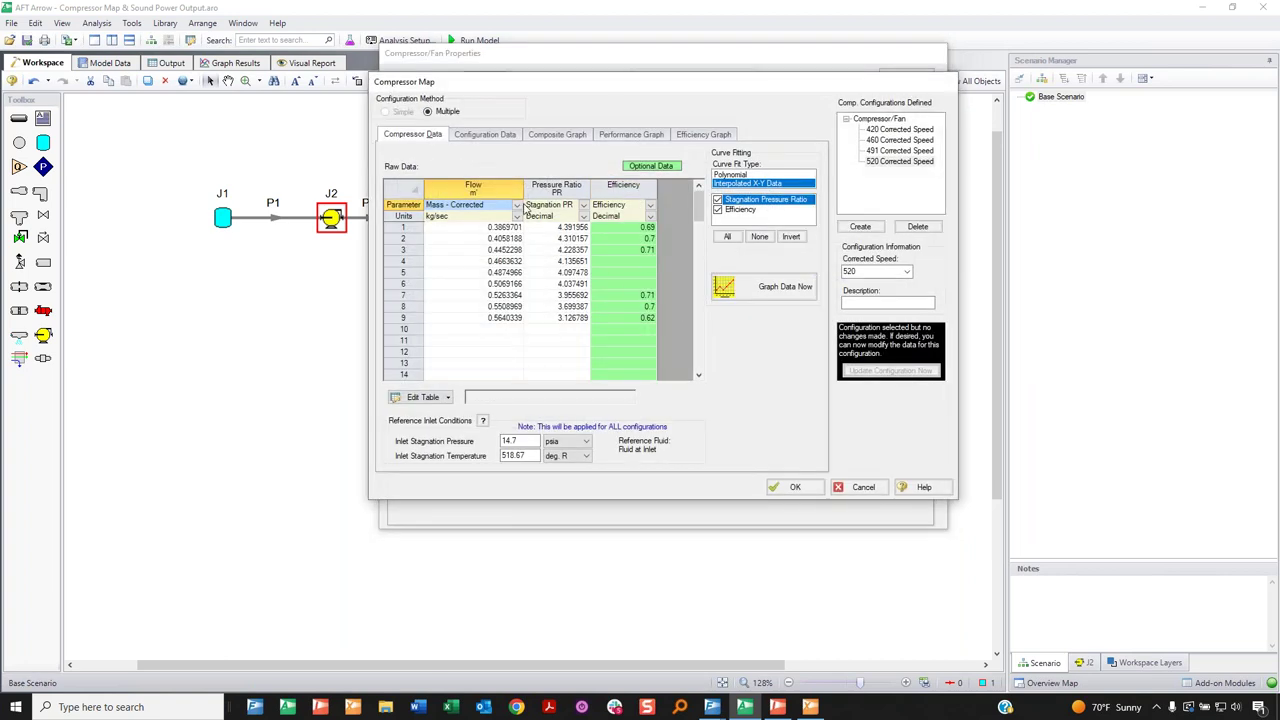
pyautogui.click(518, 205)
pyautogui.click(502, 166)
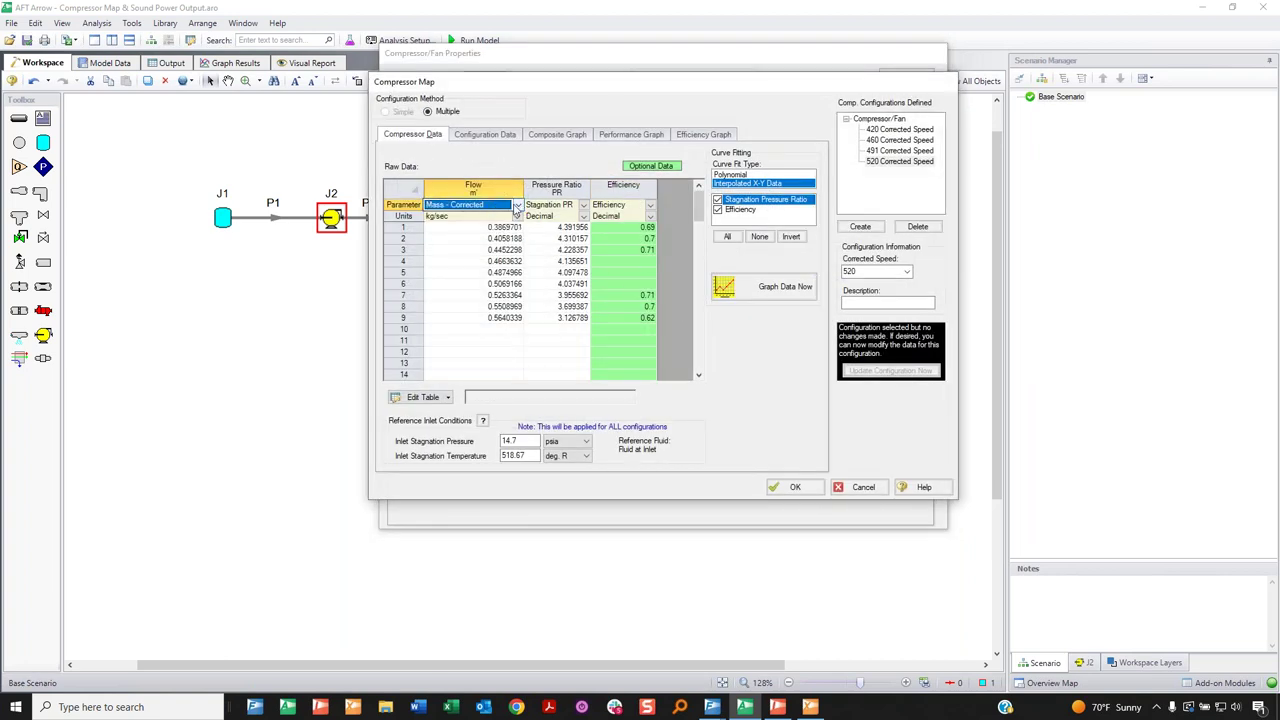
# Check the pressure ratio parameter in compressor J2's map data, then close the map and compressor properties without saving changes.
pyautogui.click(518, 205)
pyautogui.click(508, 160)
pyautogui.click(580, 206)
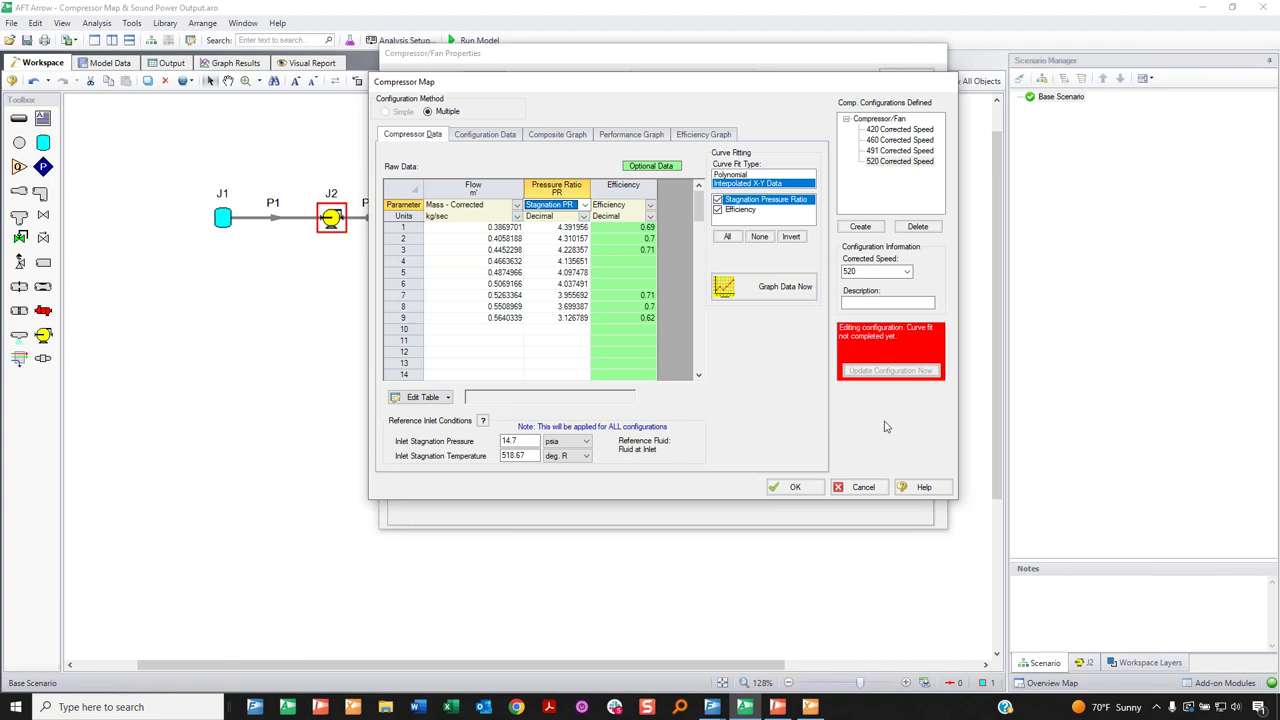
pyautogui.click(863, 488)
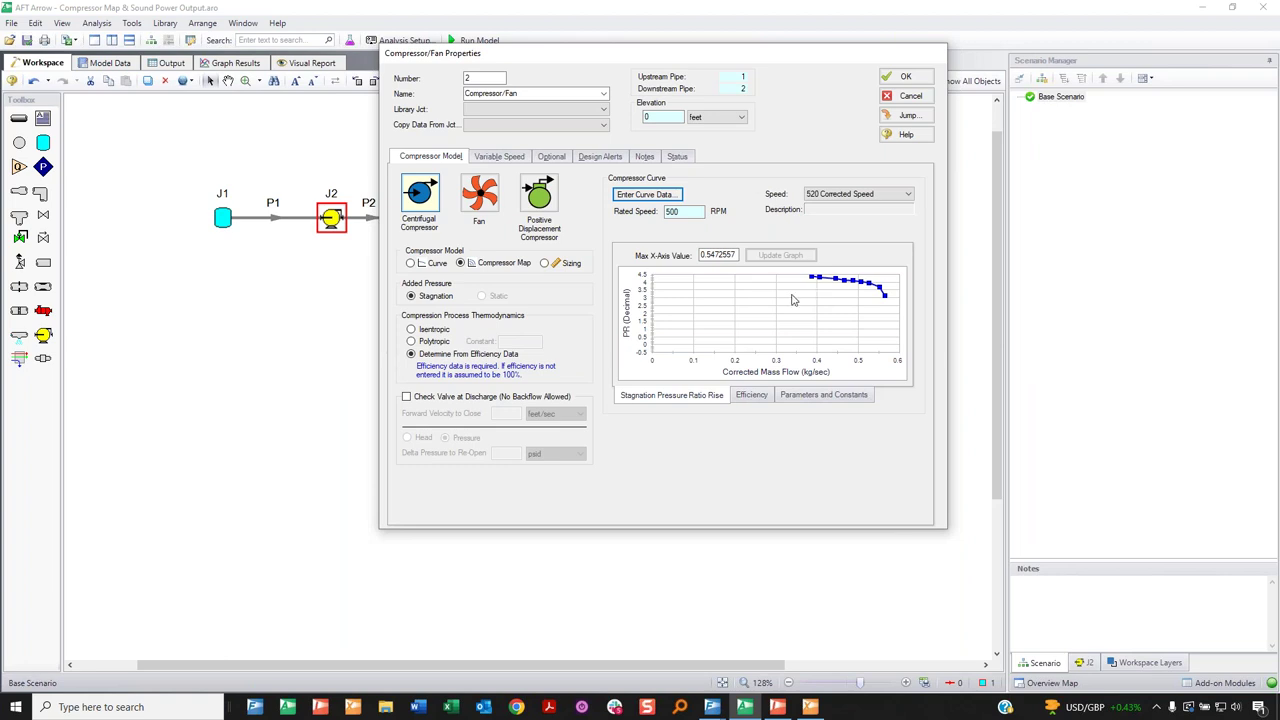
pyautogui.click(905, 97)
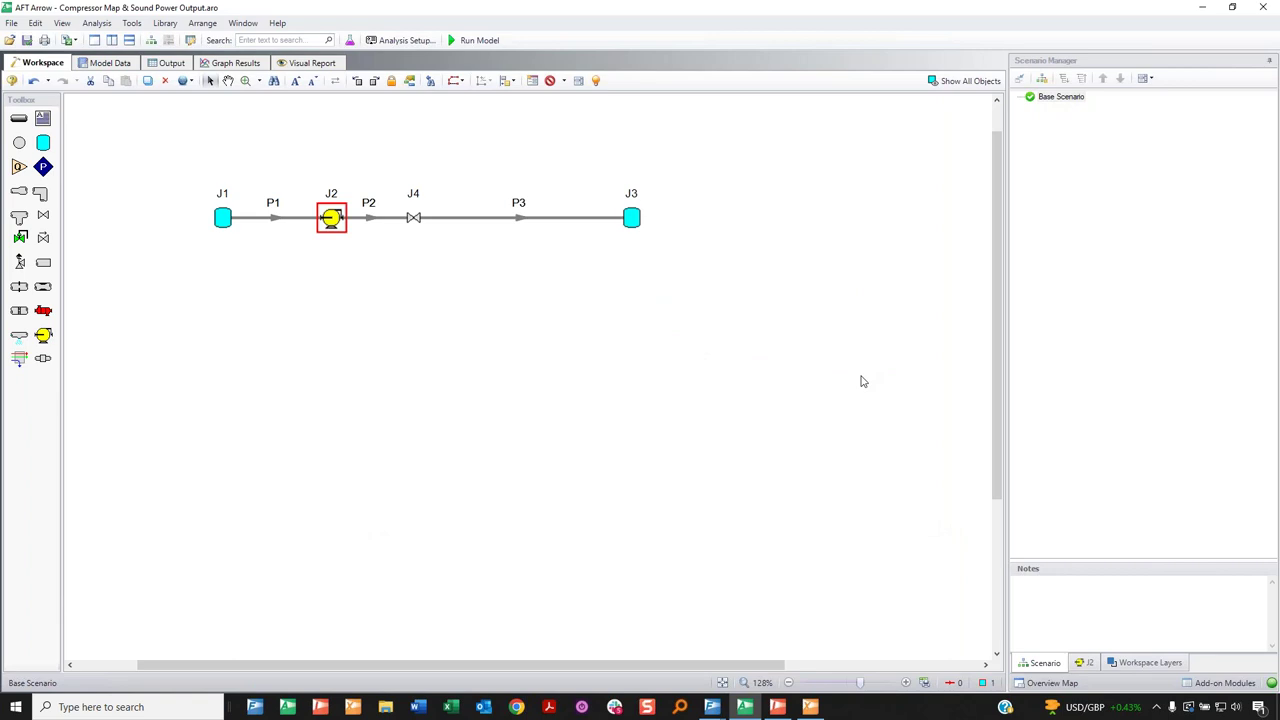
pyautogui.click(640, 313)
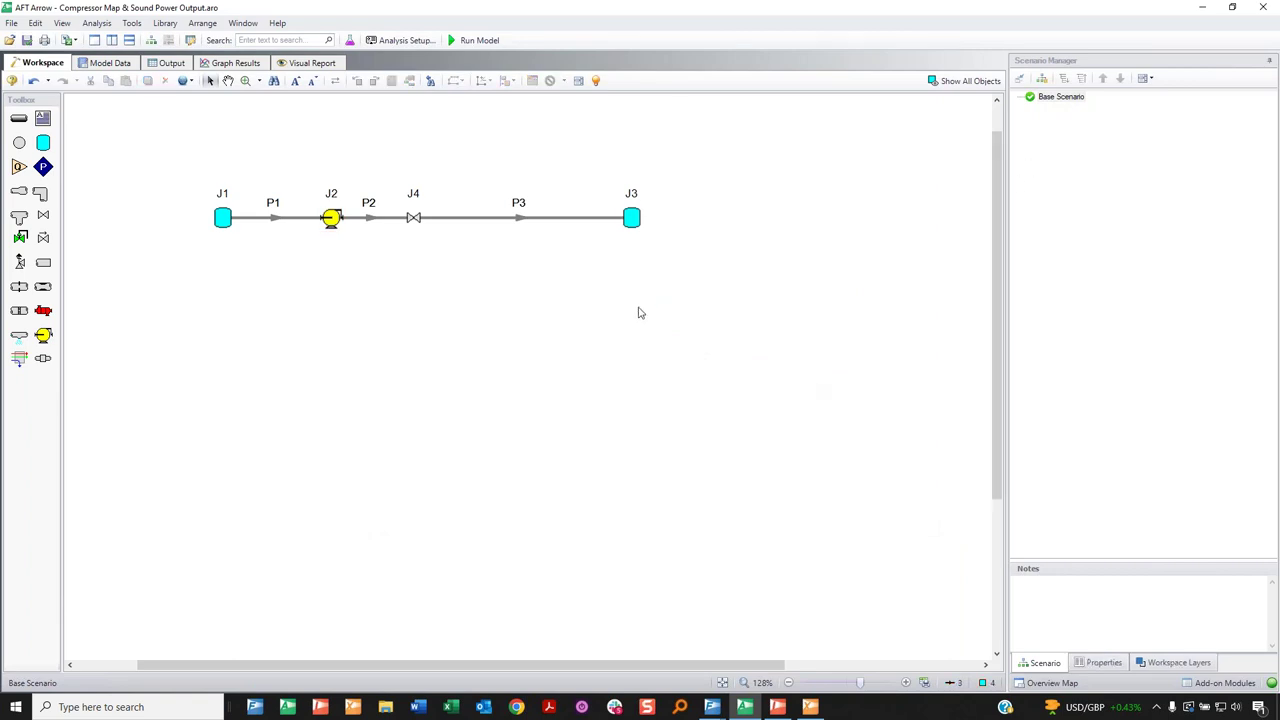
# Run the model, clearing its old results, and show the Compressor/Fan Summary in the output.
pyautogui.hotkey('ctrl', 'r')
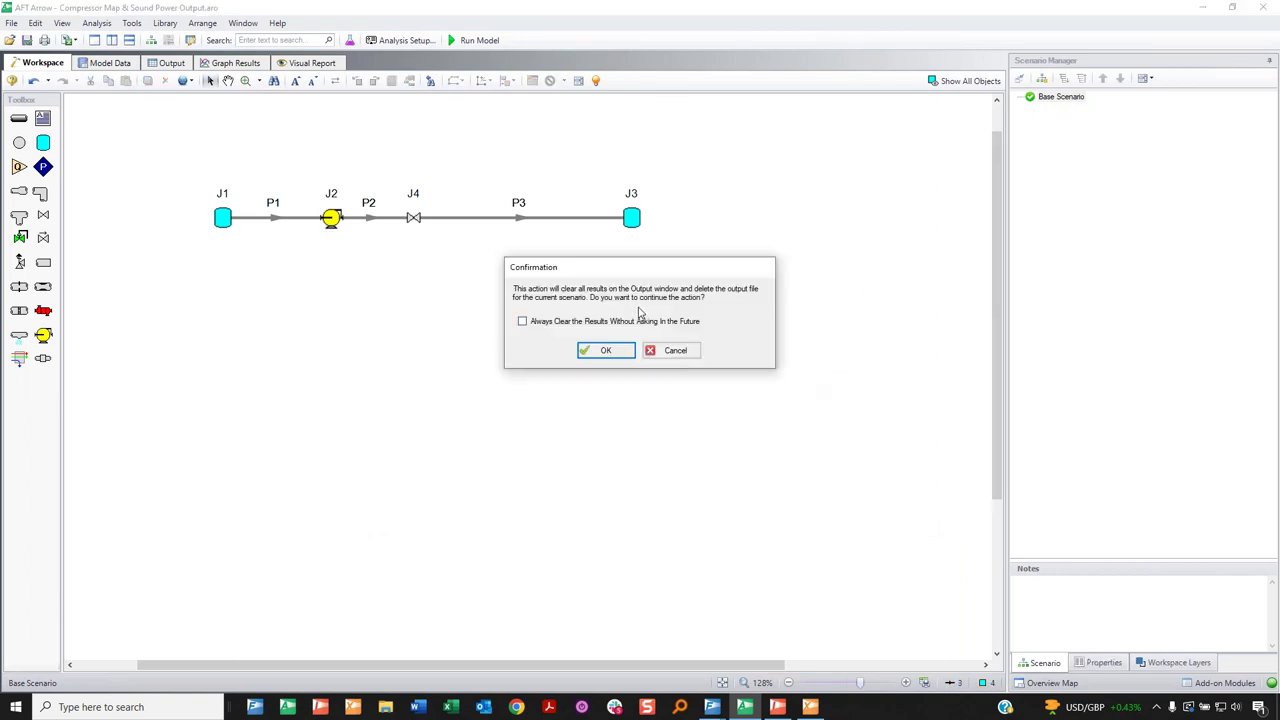
pyautogui.click(609, 350)
pyautogui.click(811, 510)
pyautogui.click(264, 102)
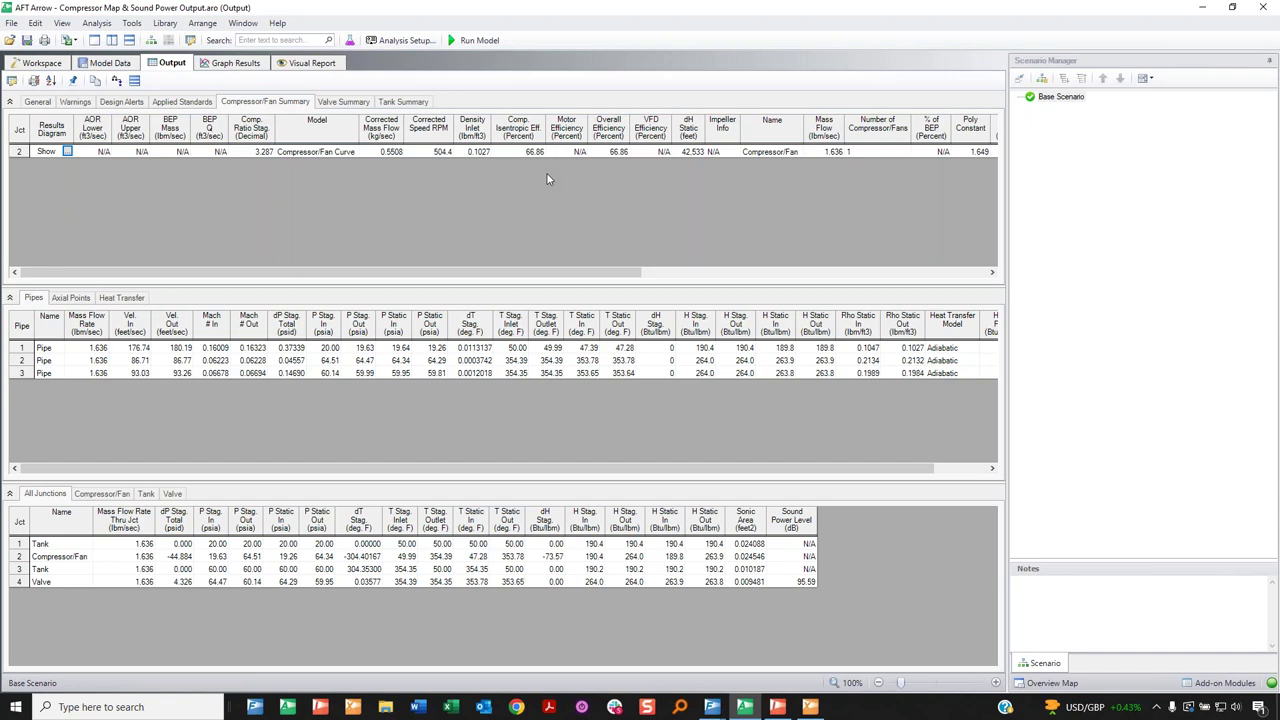
# Examine the compressor's corrected speed, efficiency and mass flow rate in the Compressor/Fan Summary.
pyautogui.moveTo(563, 274); pyautogui.dragTo(646, 280)
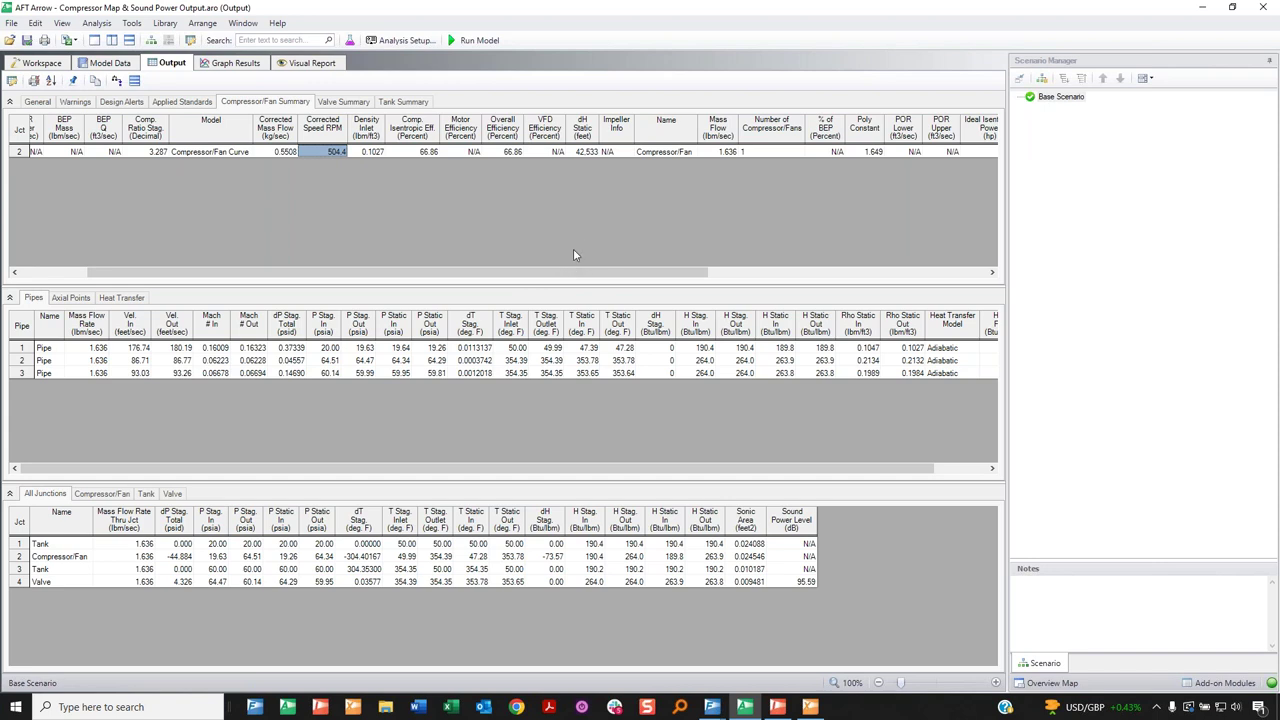
pyautogui.click(516, 154)
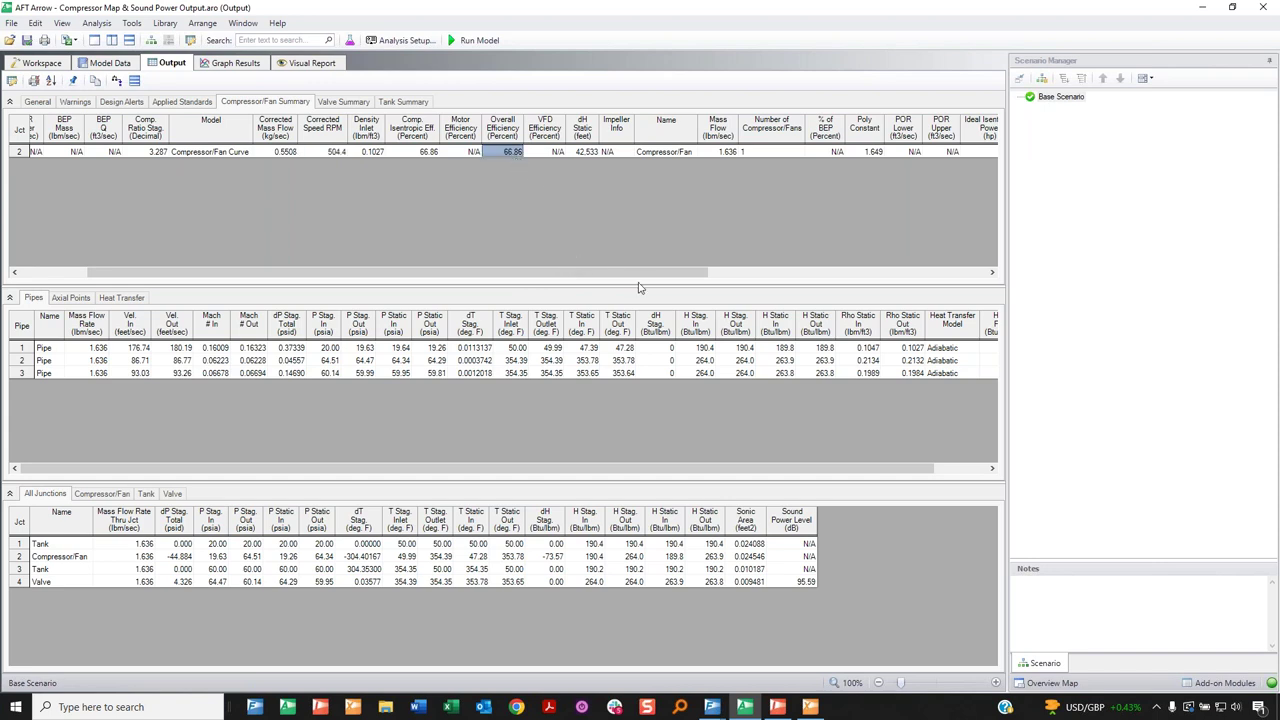
pyautogui.click(724, 152)
pyautogui.moveTo(665, 278); pyautogui.dragTo(469, 262)
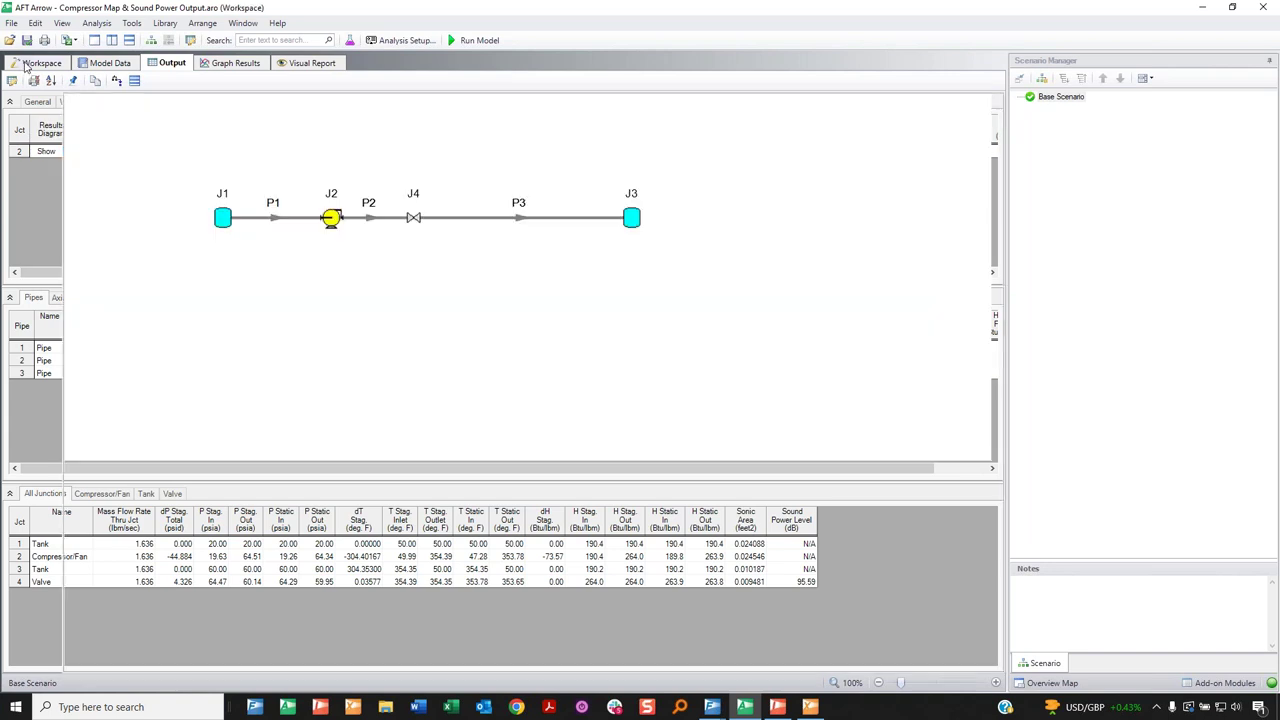
# Return to the workspace and locate valve J4 between pipes P2 and P3.
pyautogui.click(33, 62)
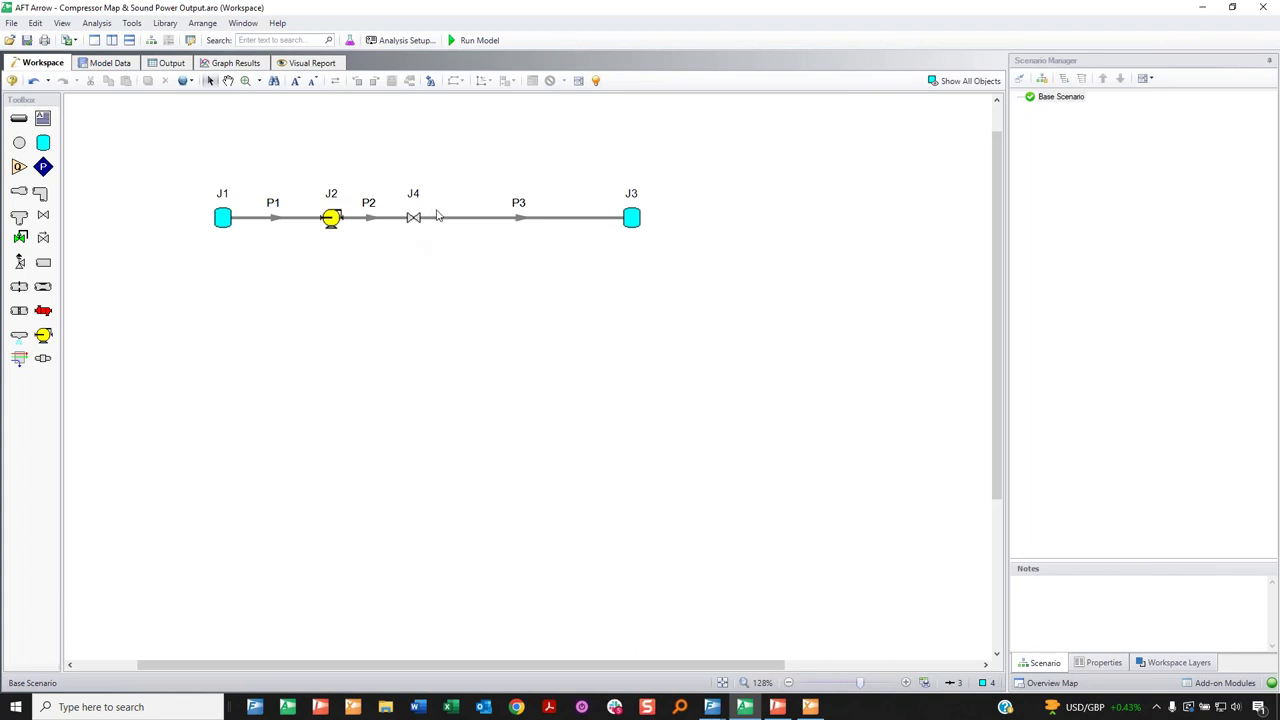
pyautogui.moveTo(422, 172)
pyautogui.mouseDown()
pyautogui.moveTo(391, 181)
pyautogui.moveTo(409, 276)
pyautogui.moveTo(452, 180)
pyautogui.moveTo(412, 176)
pyautogui.mouseUp()
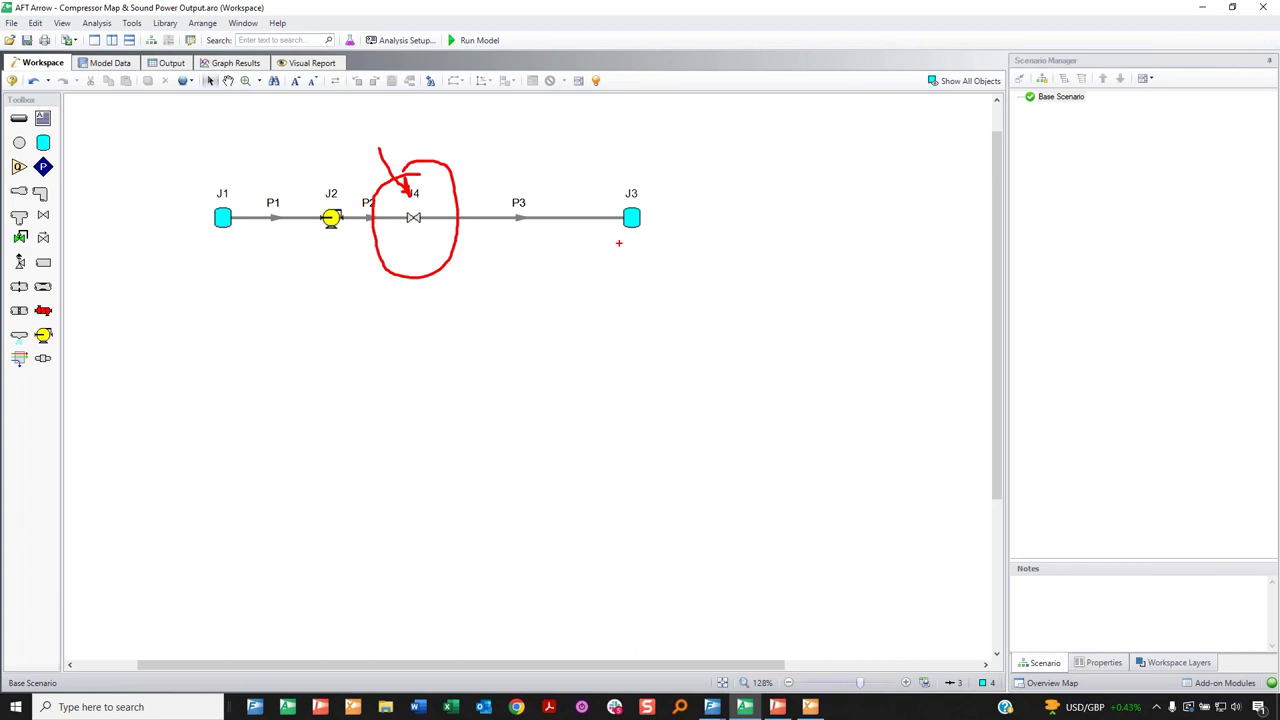
pyautogui.press('Escape')
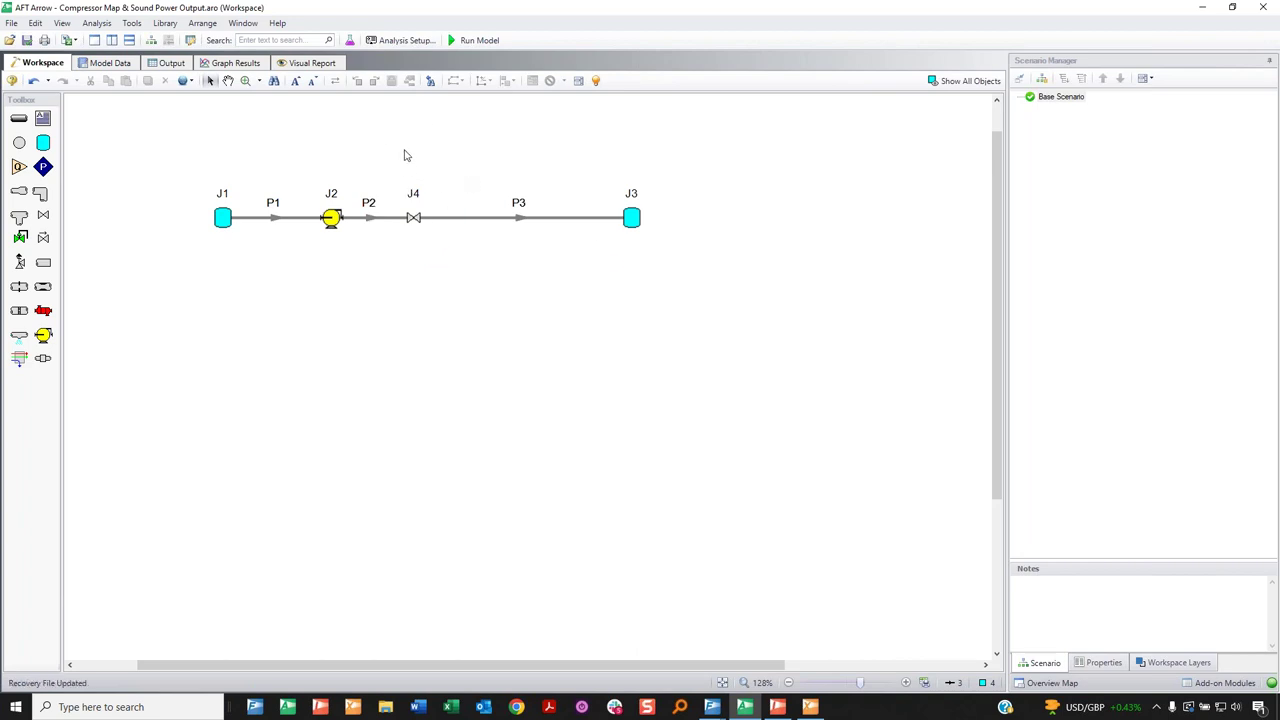
# In the Output Control, filter the junction parameters for "sound" and check that Sound Power Level is among the displayed output.
pyautogui.click(170, 63)
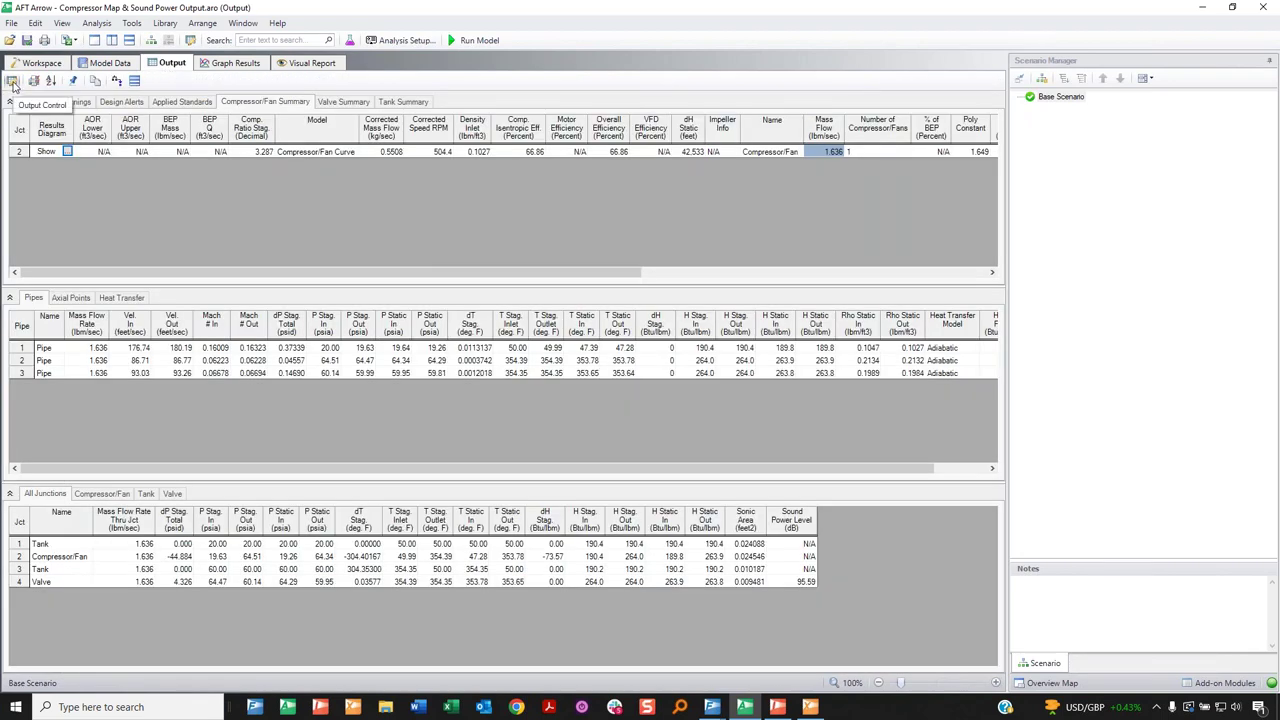
pyautogui.click(12, 81)
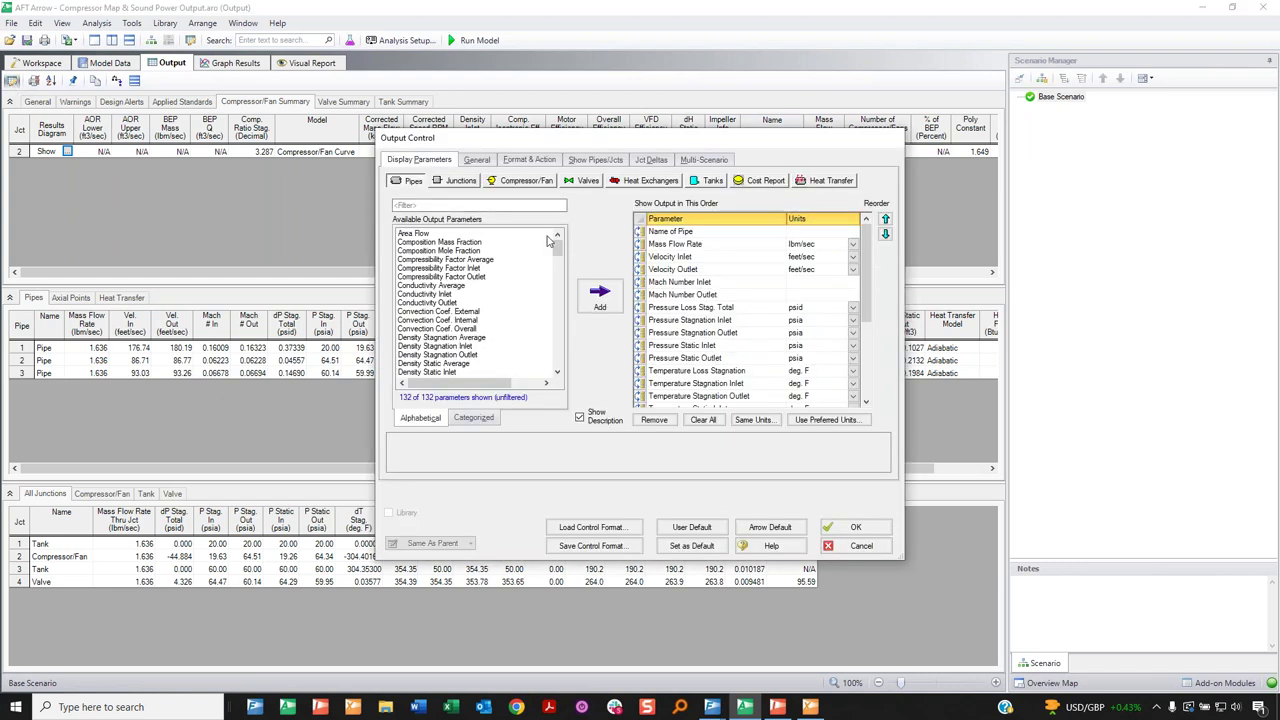
pyautogui.click(457, 182)
pyautogui.click(446, 206)
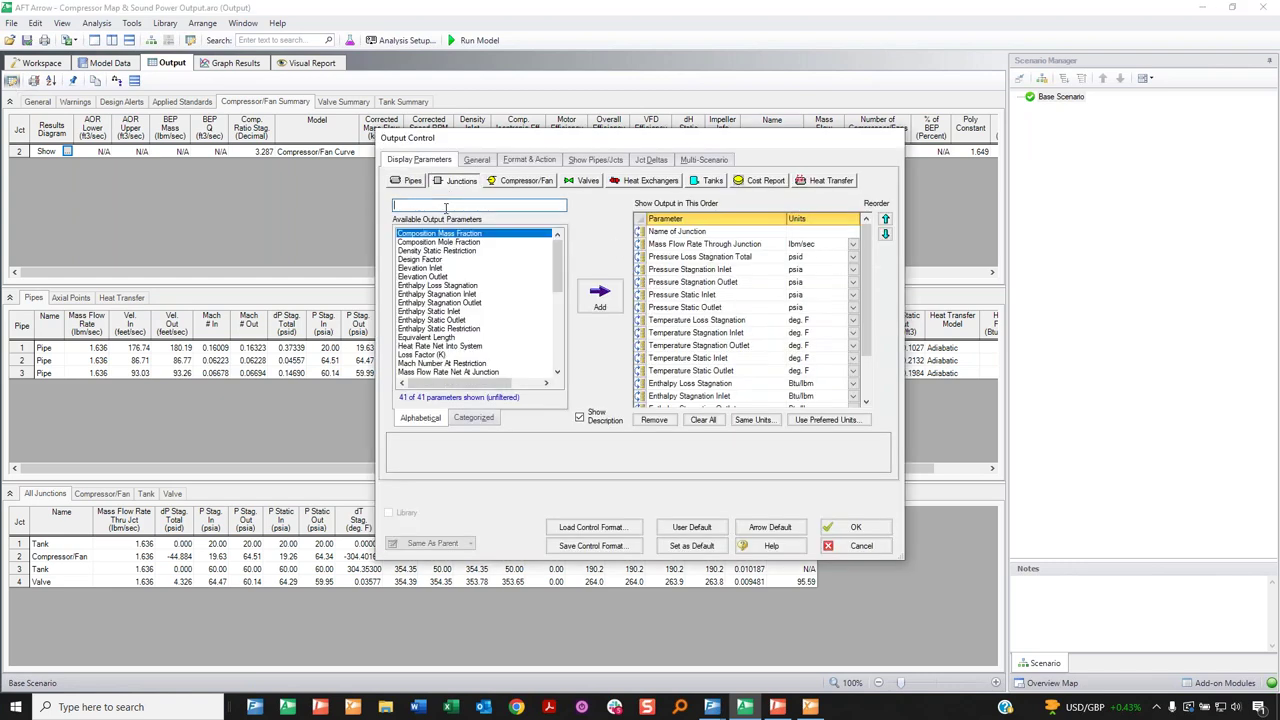
pyautogui.write('sound')
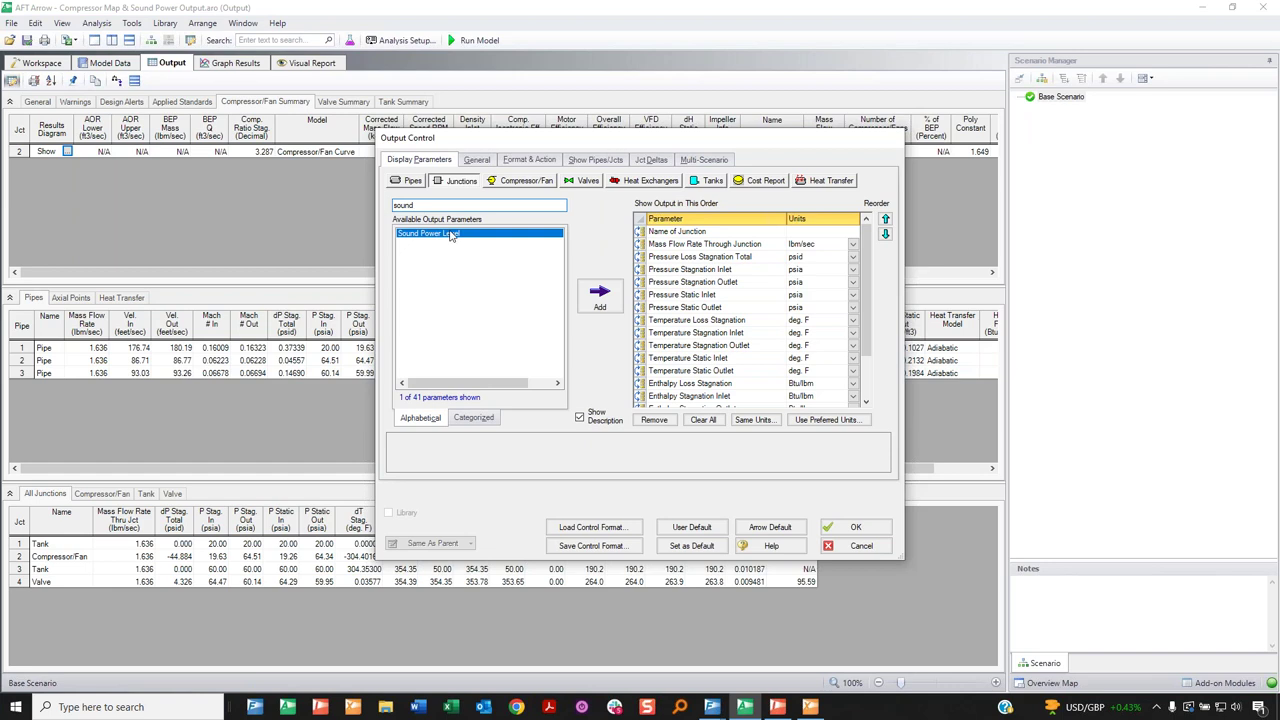
pyautogui.moveTo(452, 235); pyautogui.dragTo(762, 333)
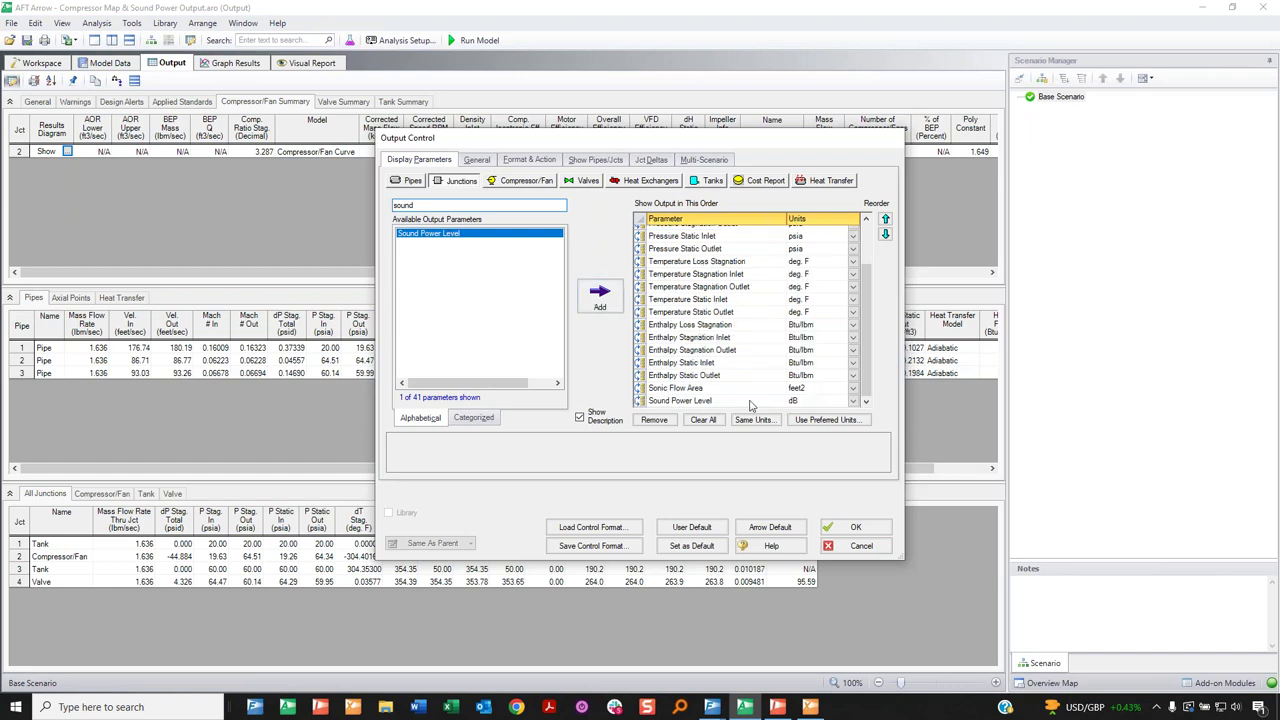
pyautogui.click(720, 402)
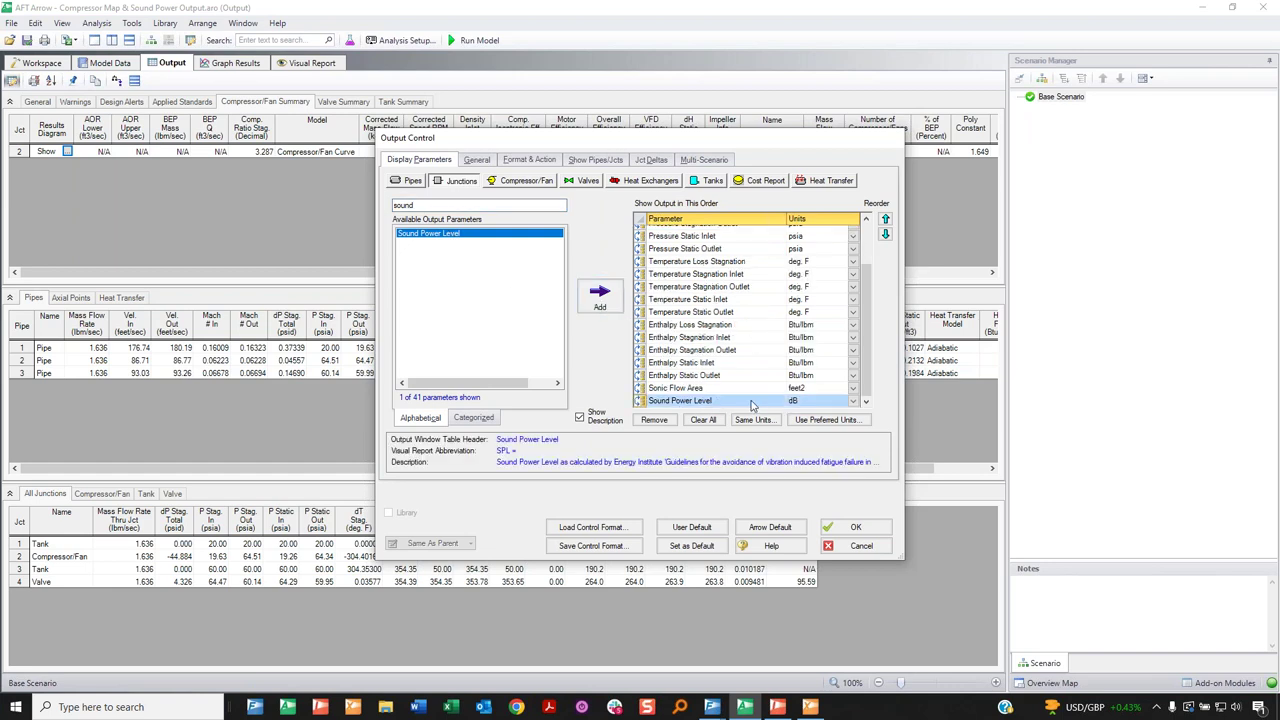
pyautogui.click(856, 527)
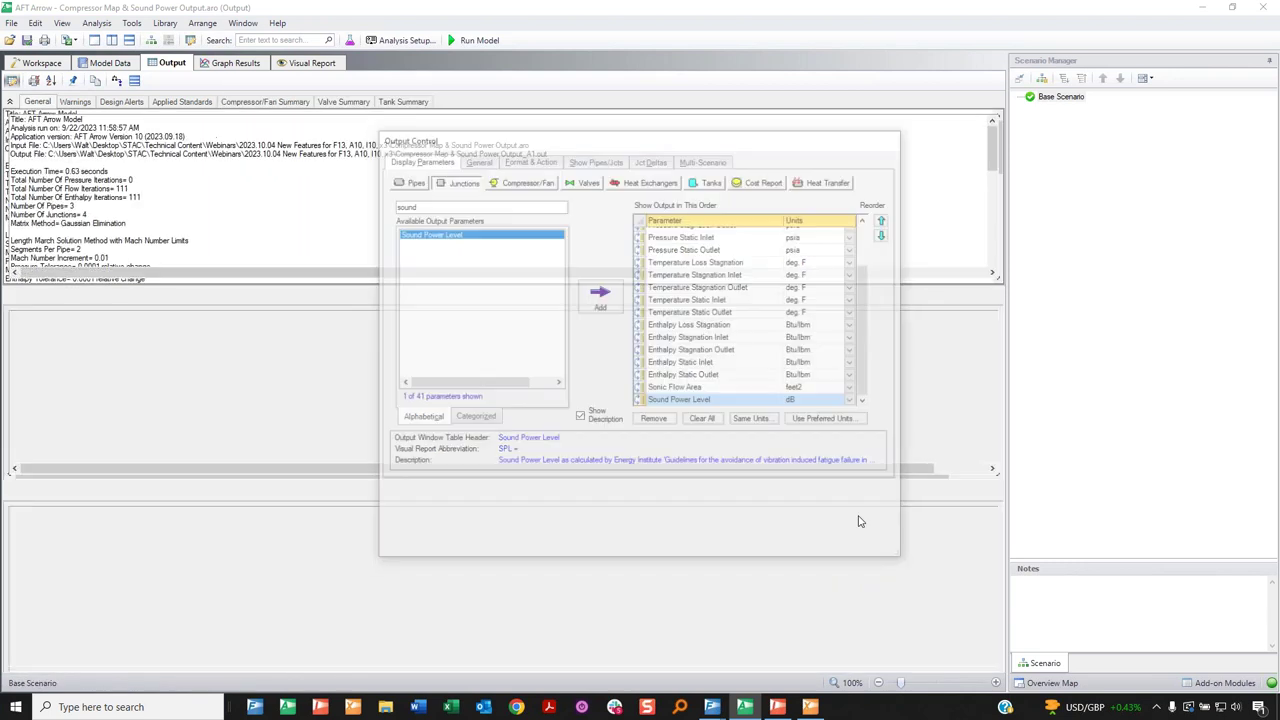
# Examine the valve's sound power level in the All Junctions results and check the Warnings for the run.
pyautogui.moveTo(796, 468)
pyautogui.mouseDown()
pyautogui.moveTo(766, 489)
pyautogui.moveTo(756, 613)
pyautogui.moveTo(856, 616)
pyautogui.moveTo(863, 491)
pyautogui.moveTo(786, 470)
pyautogui.mouseUp()
pyautogui.moveTo(799, 572)
pyautogui.mouseDown()
pyautogui.moveTo(772, 580)
pyautogui.moveTo(832, 592)
pyautogui.moveTo(796, 572)
pyautogui.mouseUp()
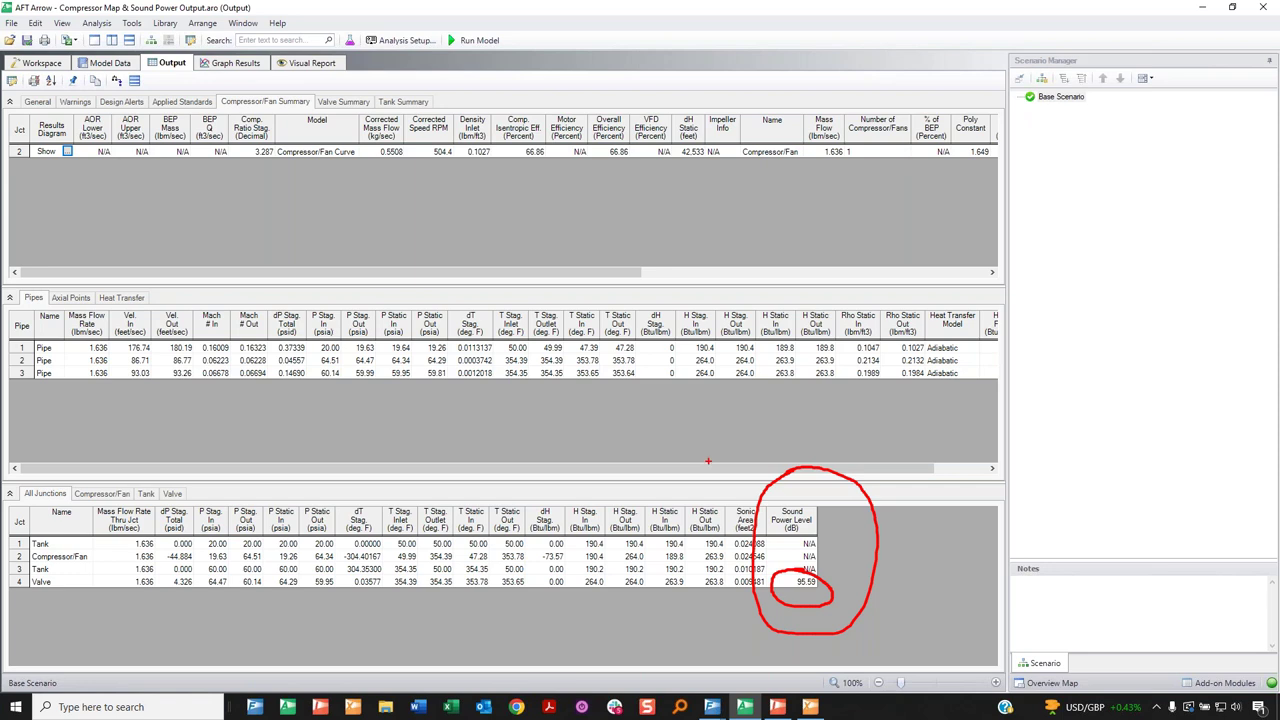
pyautogui.moveTo(705, 461); pyautogui.dragTo(768, 546)
pyautogui.press('Escape')
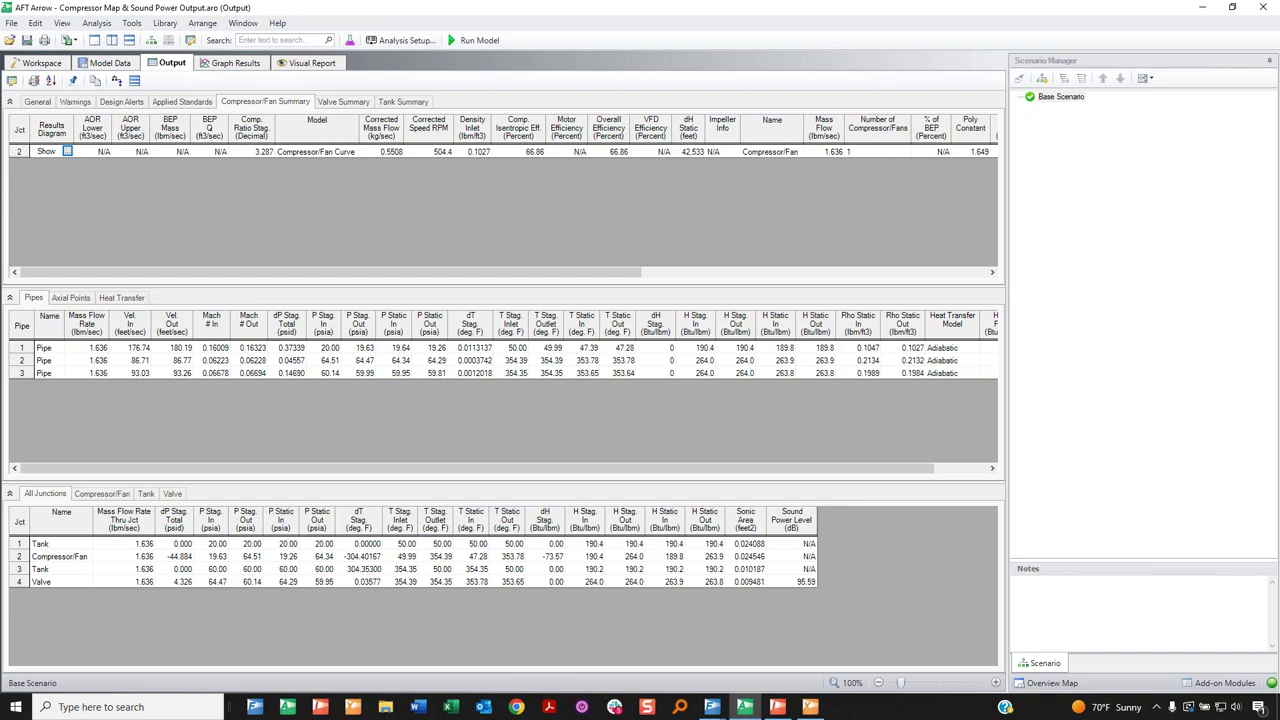
pyautogui.click(75, 102)
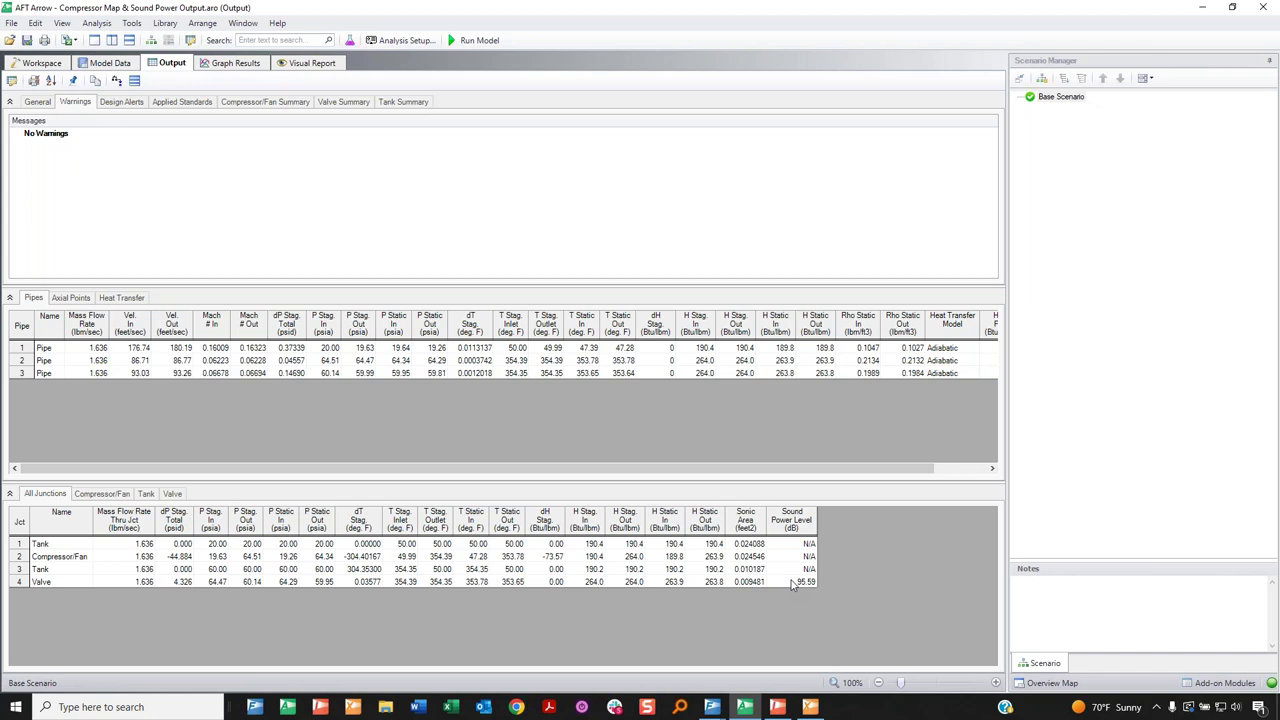
# Switch to AFT Impulse with Transient Checkpoint.imp and review the properties of pump J2 without changing them.
pyautogui.click(38, 64)
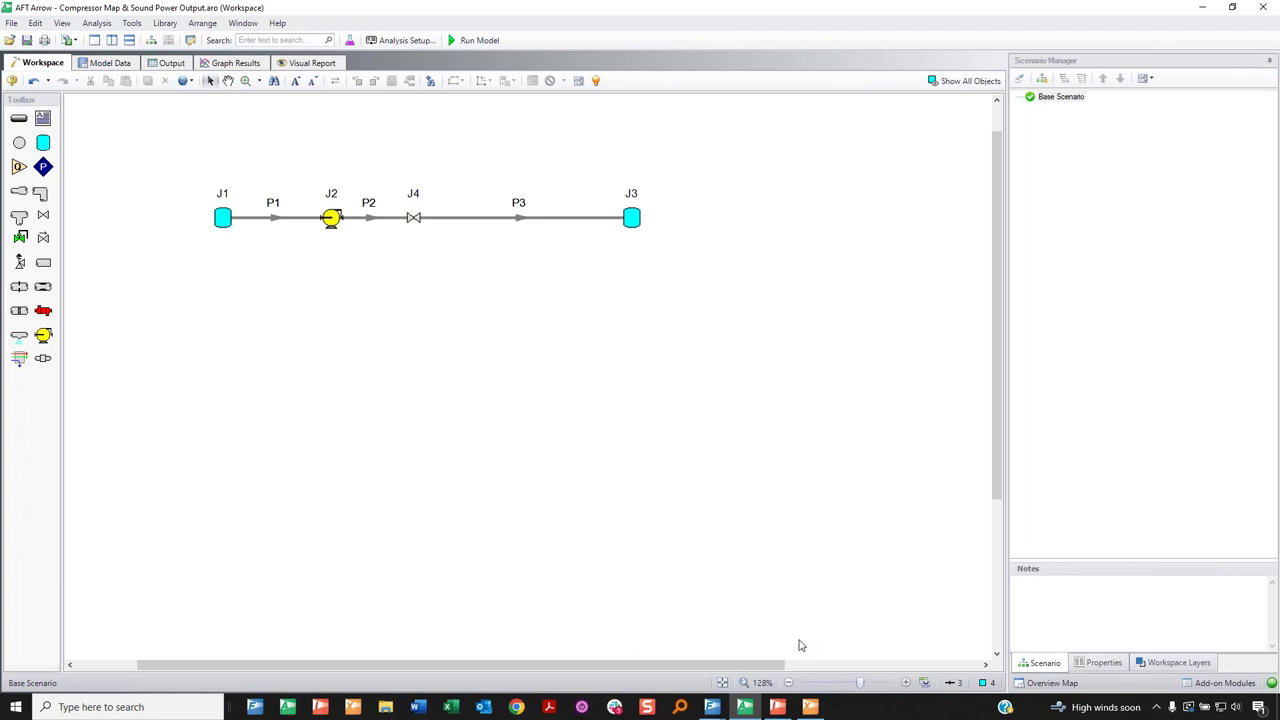
pyautogui.click(777, 707)
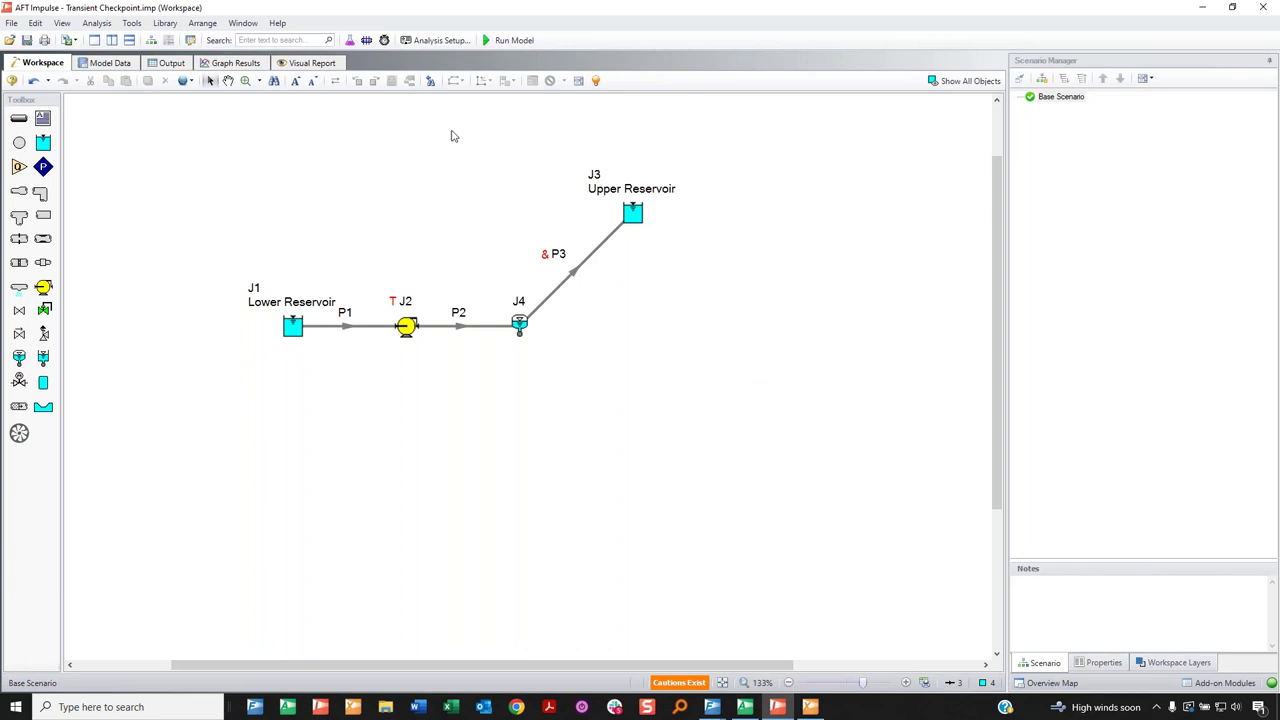
pyautogui.click(410, 337)
pyautogui.doubleClick(410, 337)
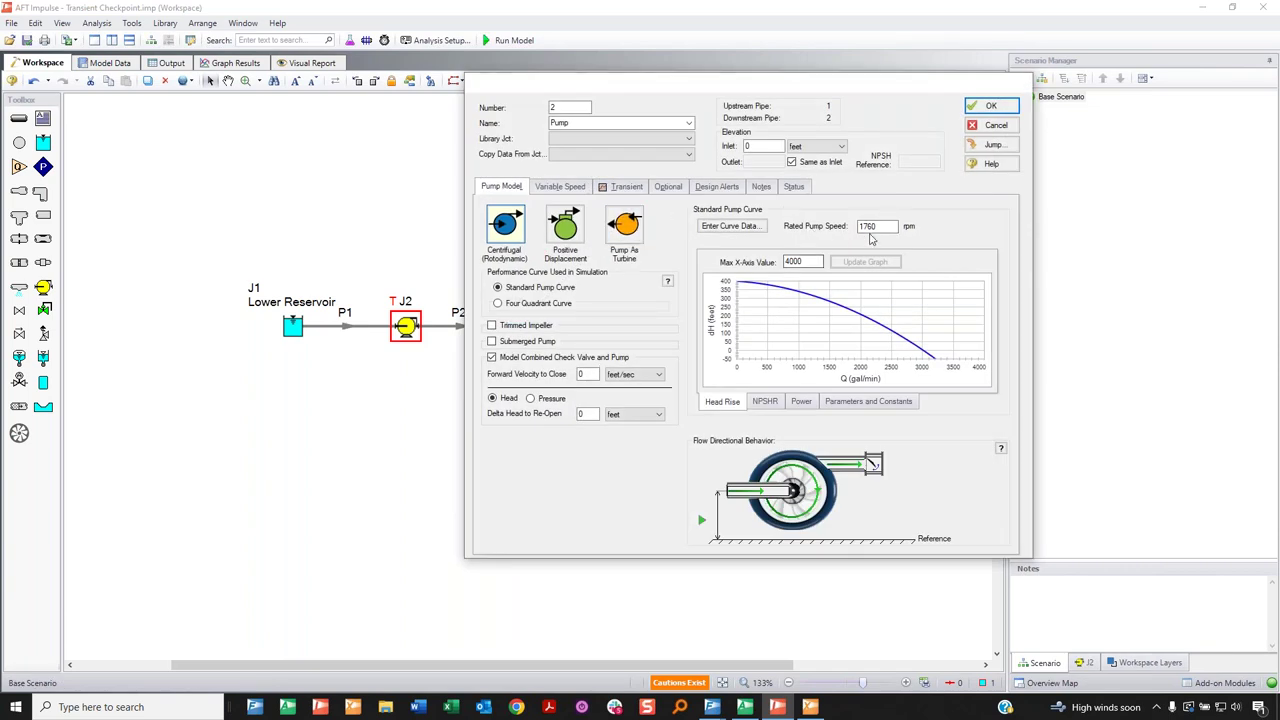
pyautogui.click(995, 125)
# Set the length of pipe P1 to 11 feet.
pyautogui.doubleClick(350, 335)
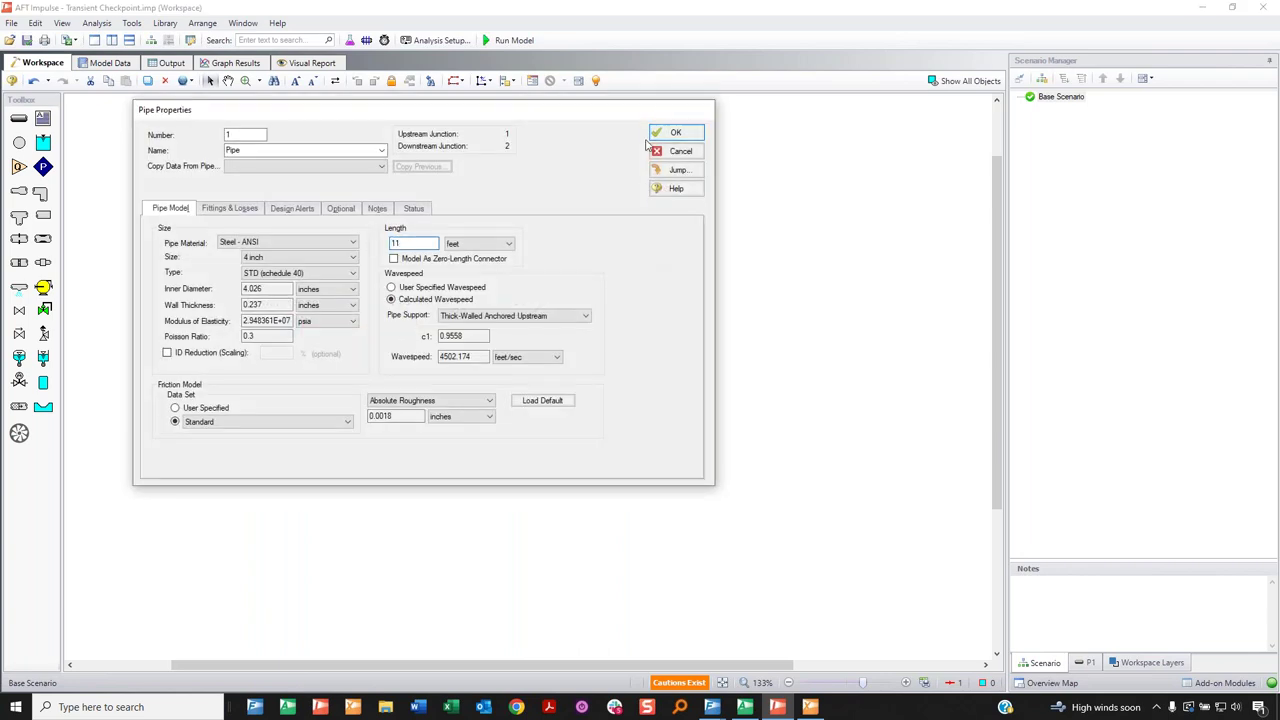
pyautogui.click(676, 132)
pyautogui.click(455, 316)
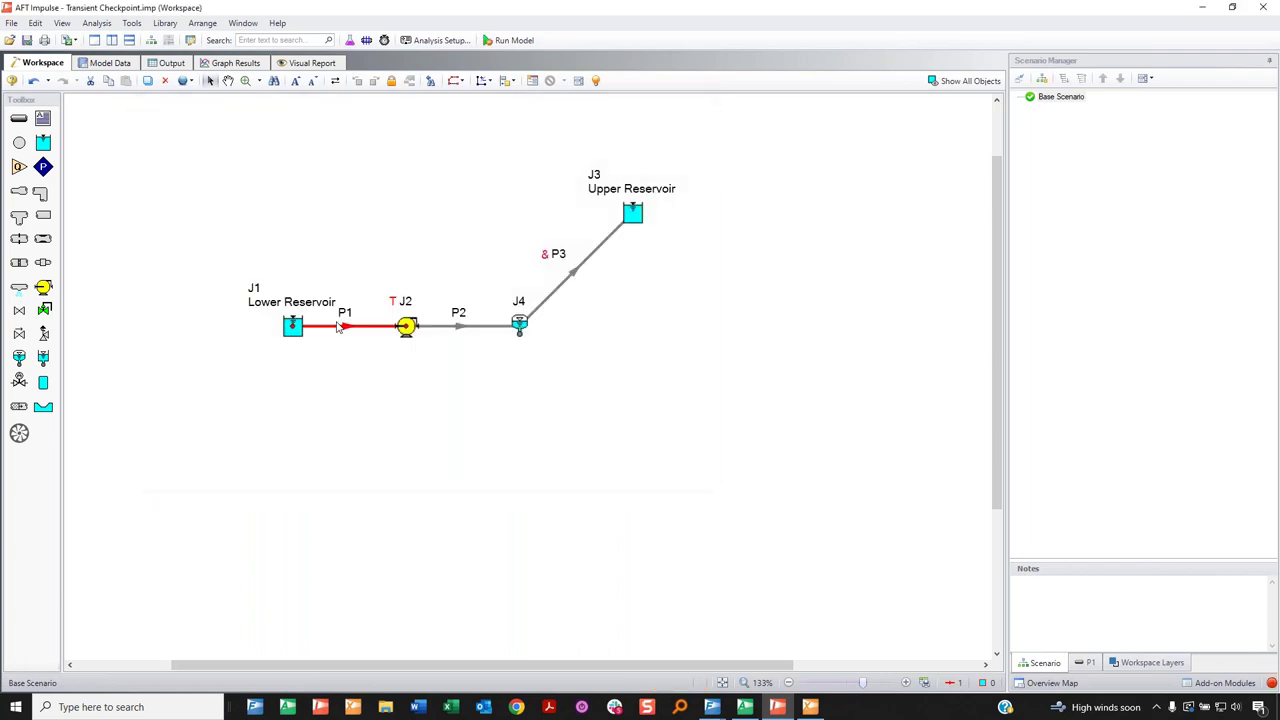
# Reopen and accept the properties of pipe P1, check the Output window, and return to the workspace.
pyautogui.doubleClick(341, 327)
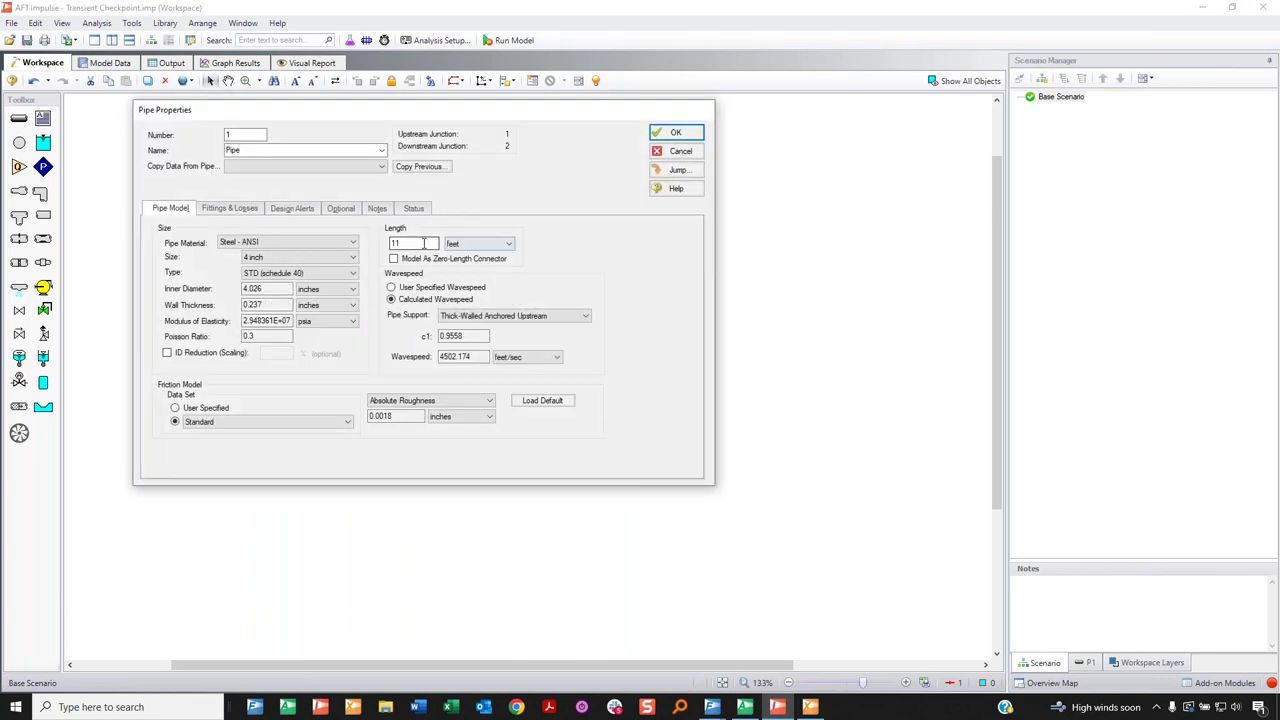
pyautogui.click(676, 132)
pyautogui.click(176, 64)
pyautogui.click(40, 64)
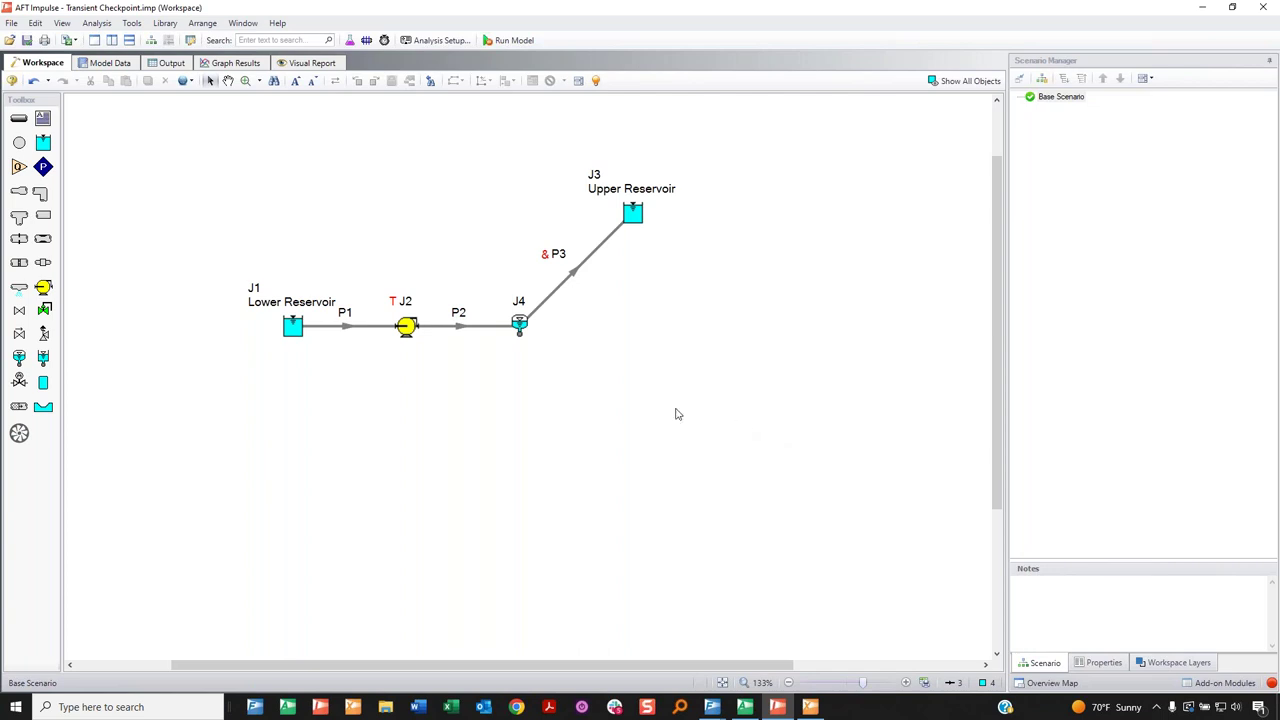
# Accept pipe sectioning with 1 section in the controlling pipe and run the transient model.
pyautogui.click(500, 42)
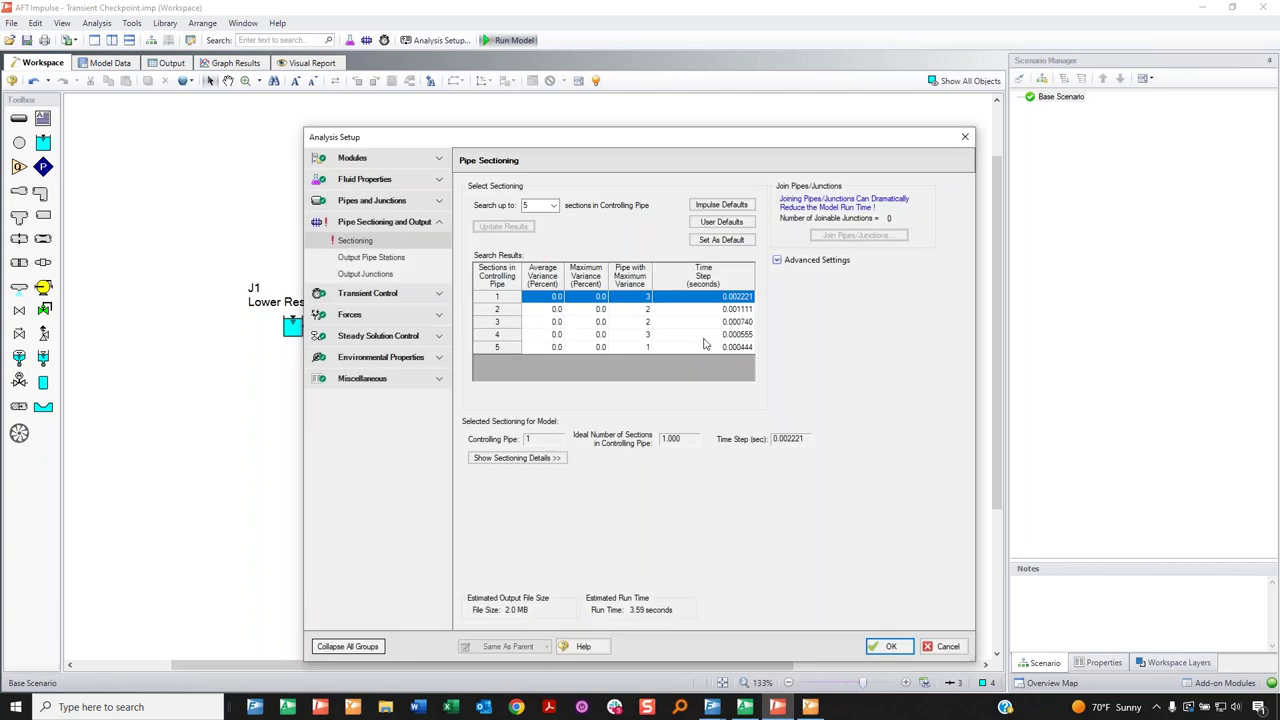
pyautogui.click(886, 646)
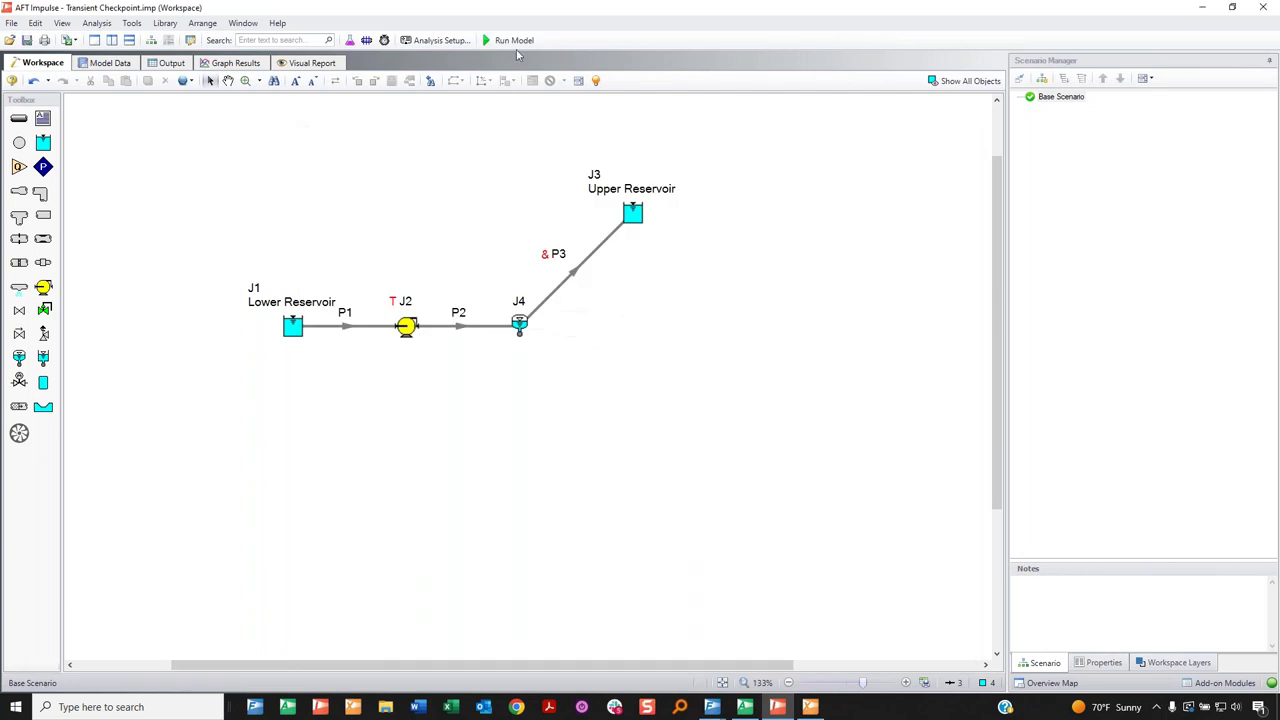
pyautogui.click(512, 42)
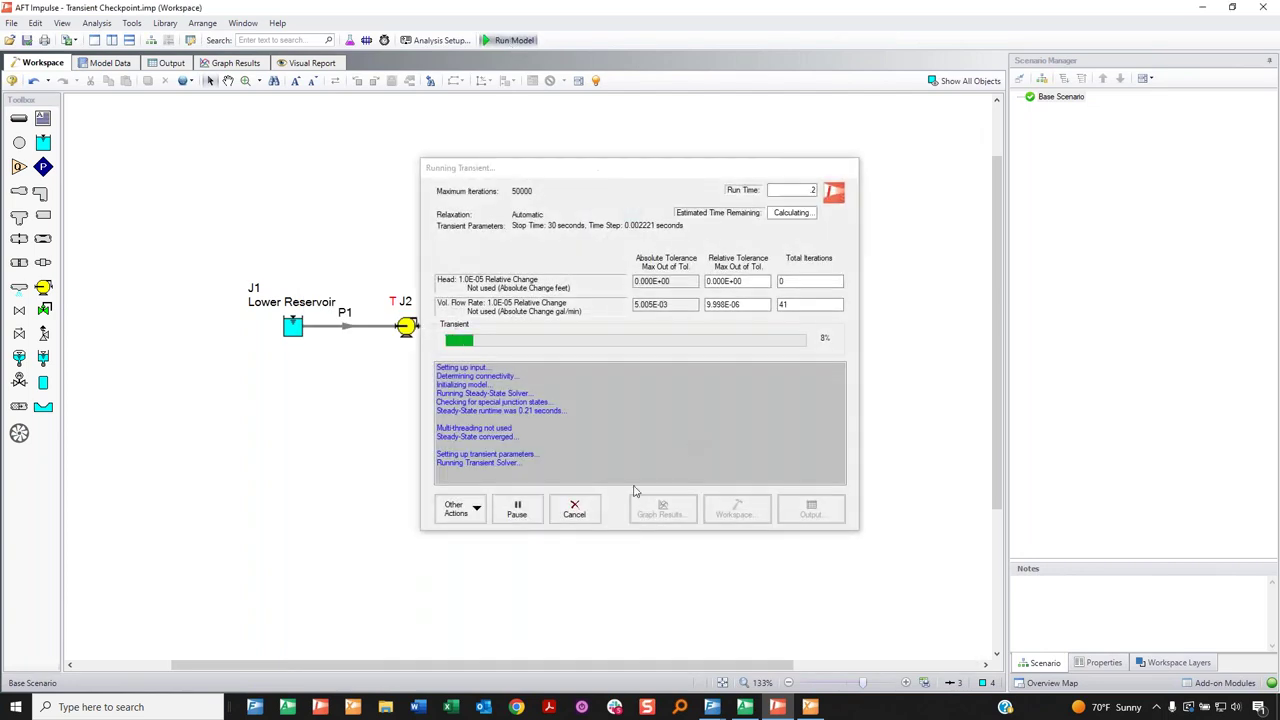
# Pause the running transient simulation and cancel it, keeping the data calculated up to this point.
pyautogui.click(519, 510)
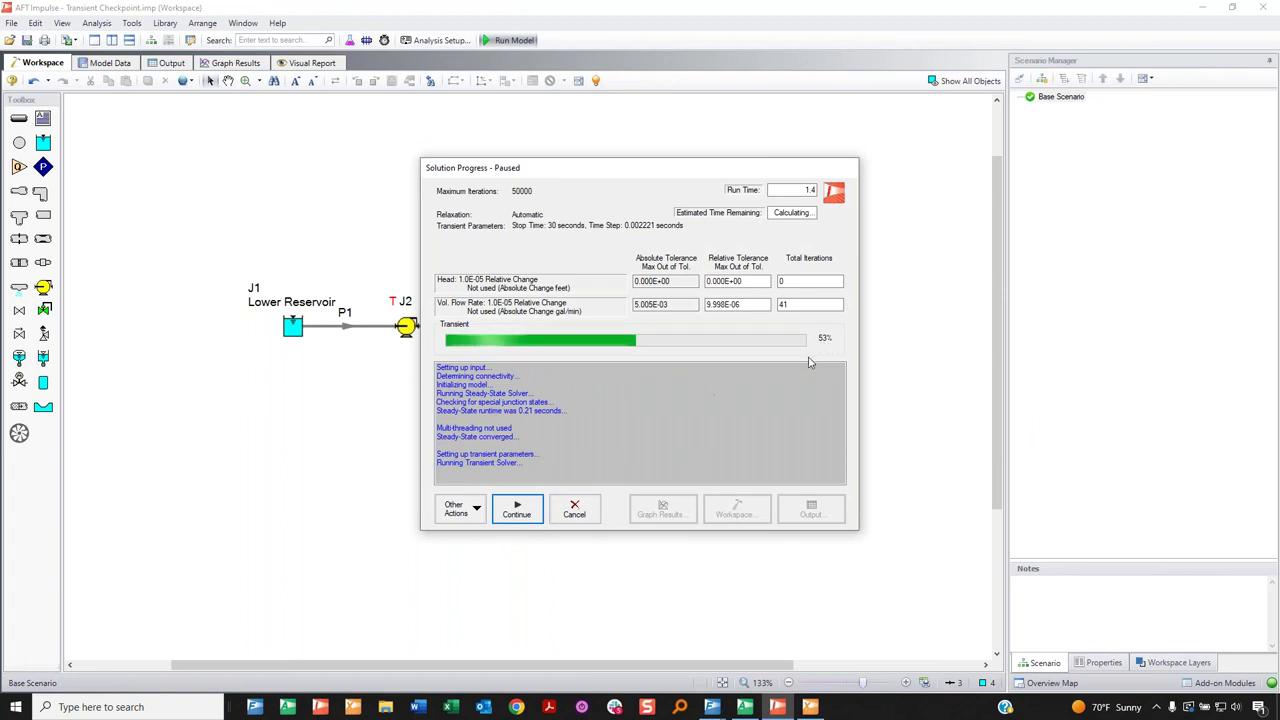
pyautogui.click(582, 510)
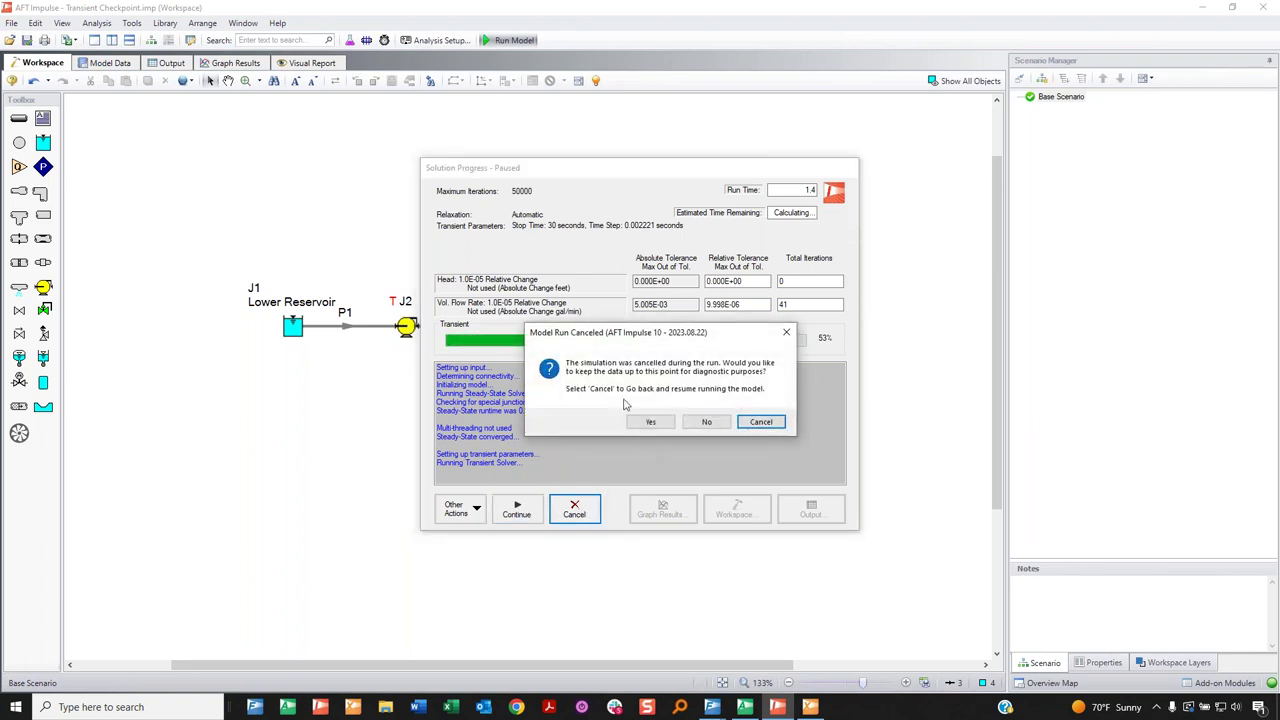
pyautogui.moveTo(697, 337); pyautogui.dragTo(716, 374)
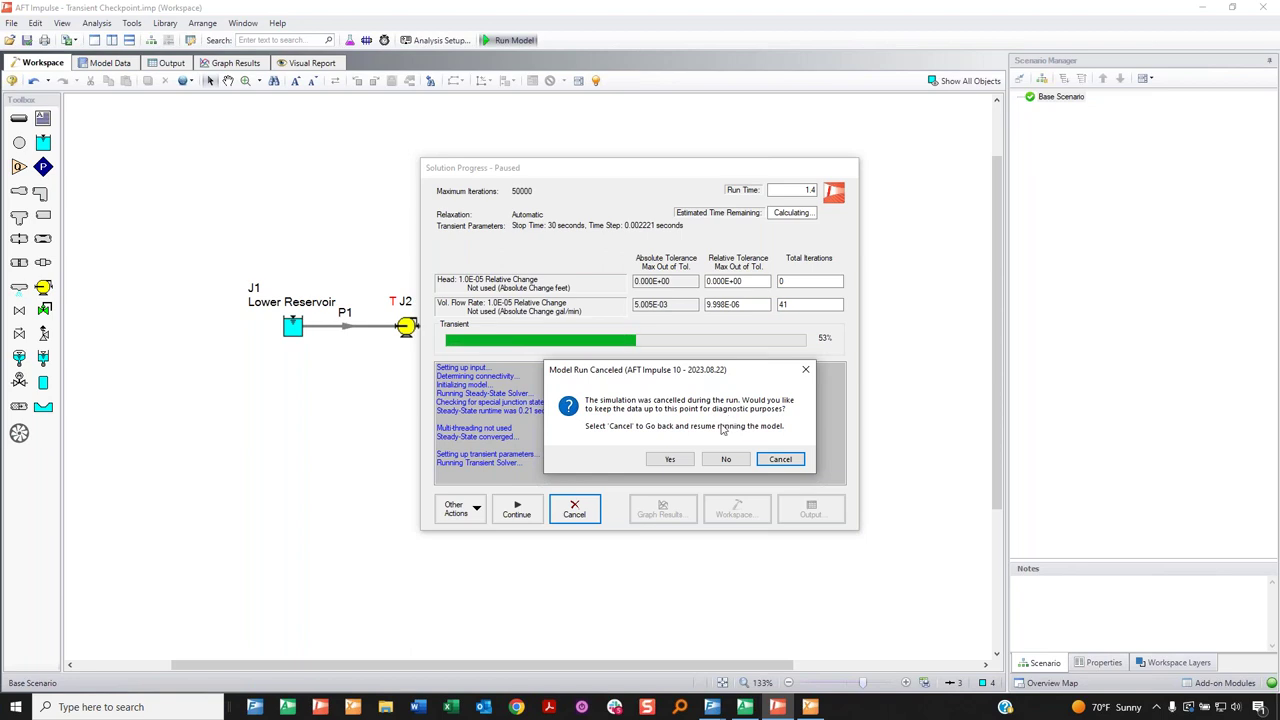
pyautogui.click(670, 460)
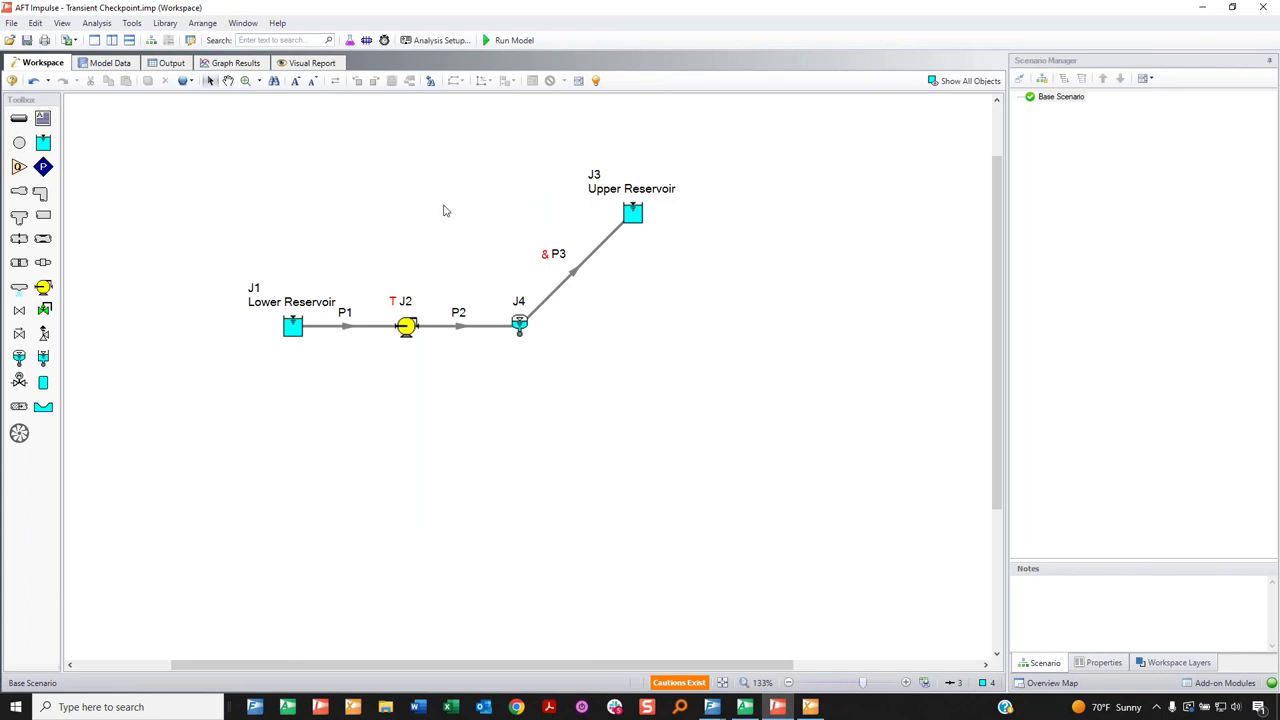
# Review the static pressure graph of the partial run and the Simulation Mode/Duration settings, leaving Analysis Setup without saving.
pyautogui.click(242, 63)
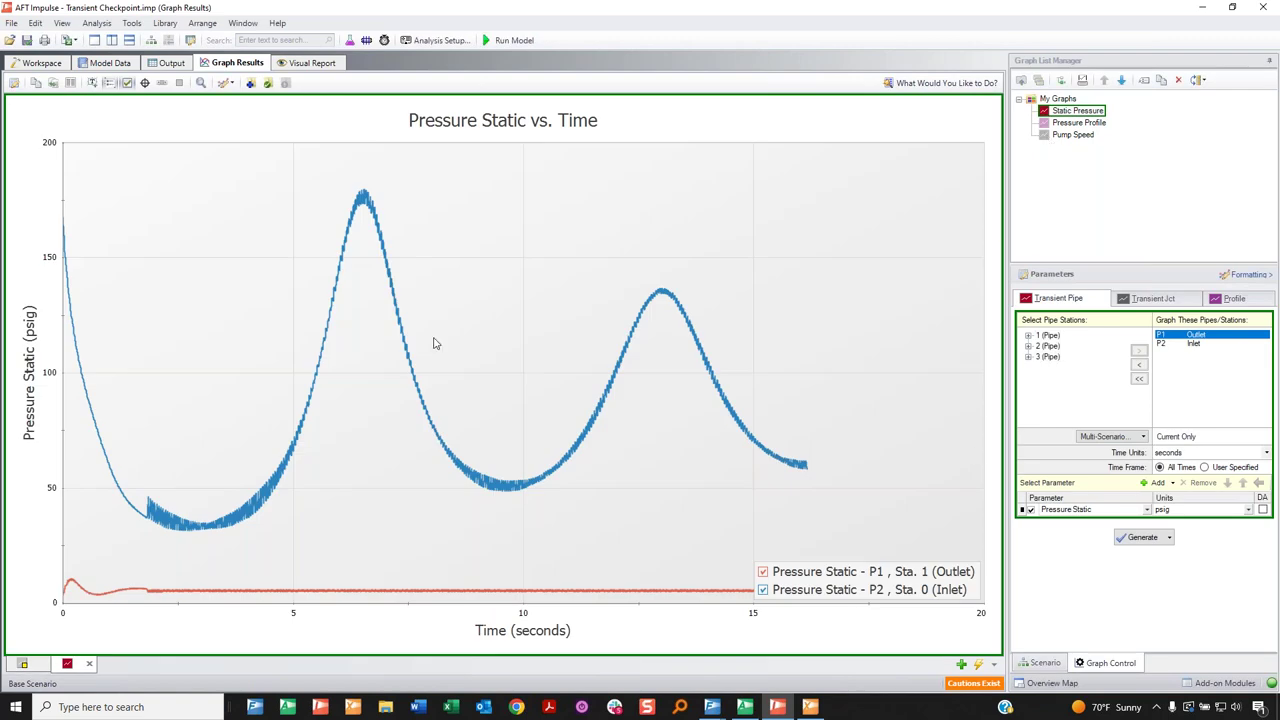
pyautogui.click(145, 82)
pyautogui.click(437, 42)
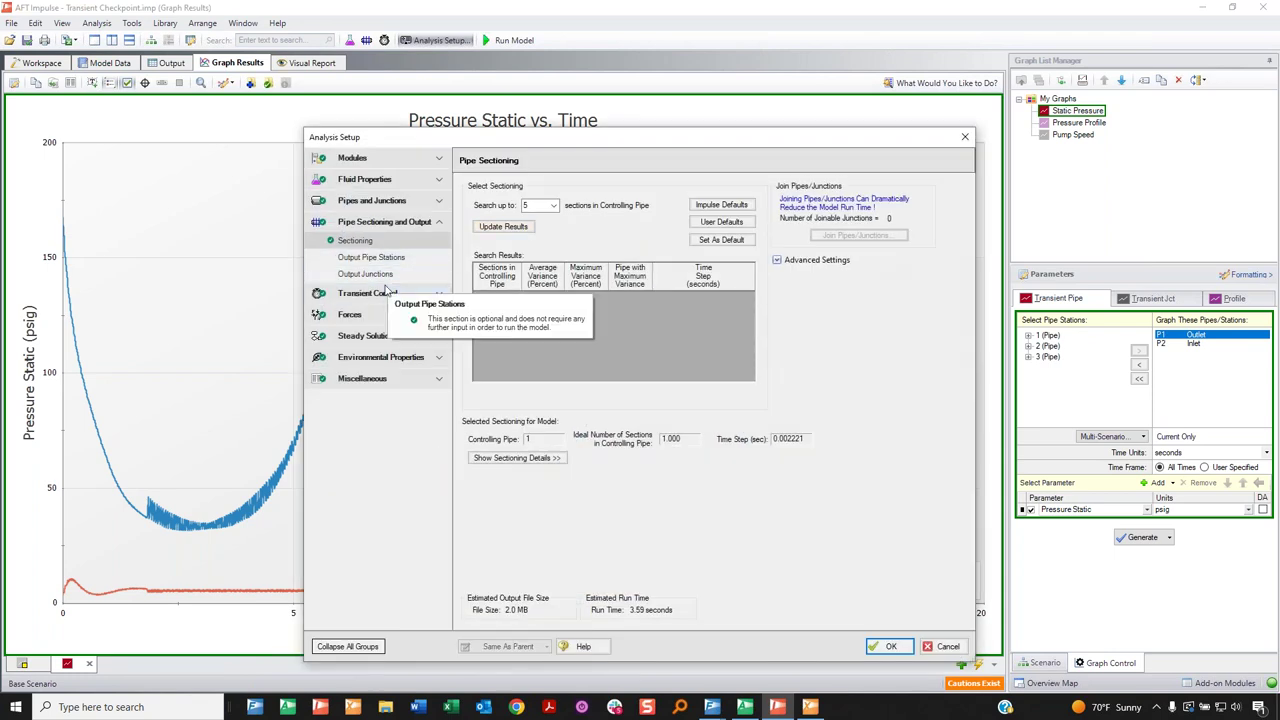
pyautogui.click(367, 292)
pyautogui.doubleClick(540, 252)
pyautogui.write('30')
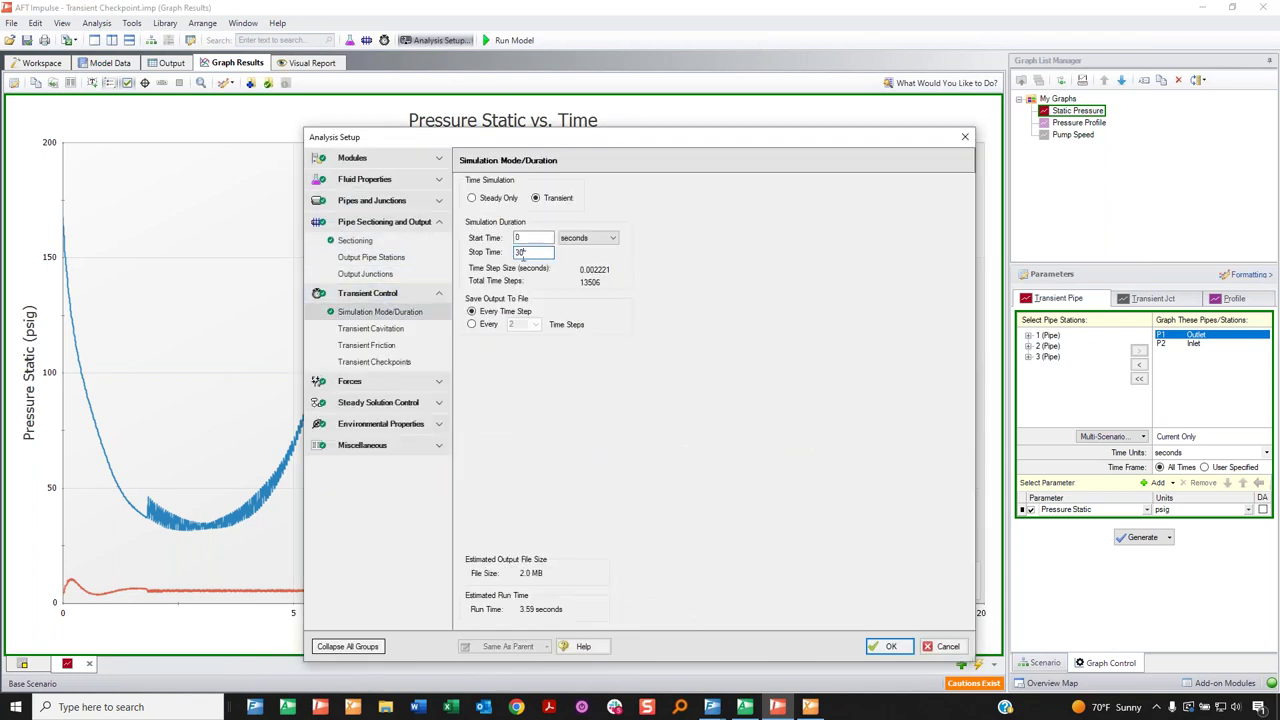
pyautogui.click(938, 647)
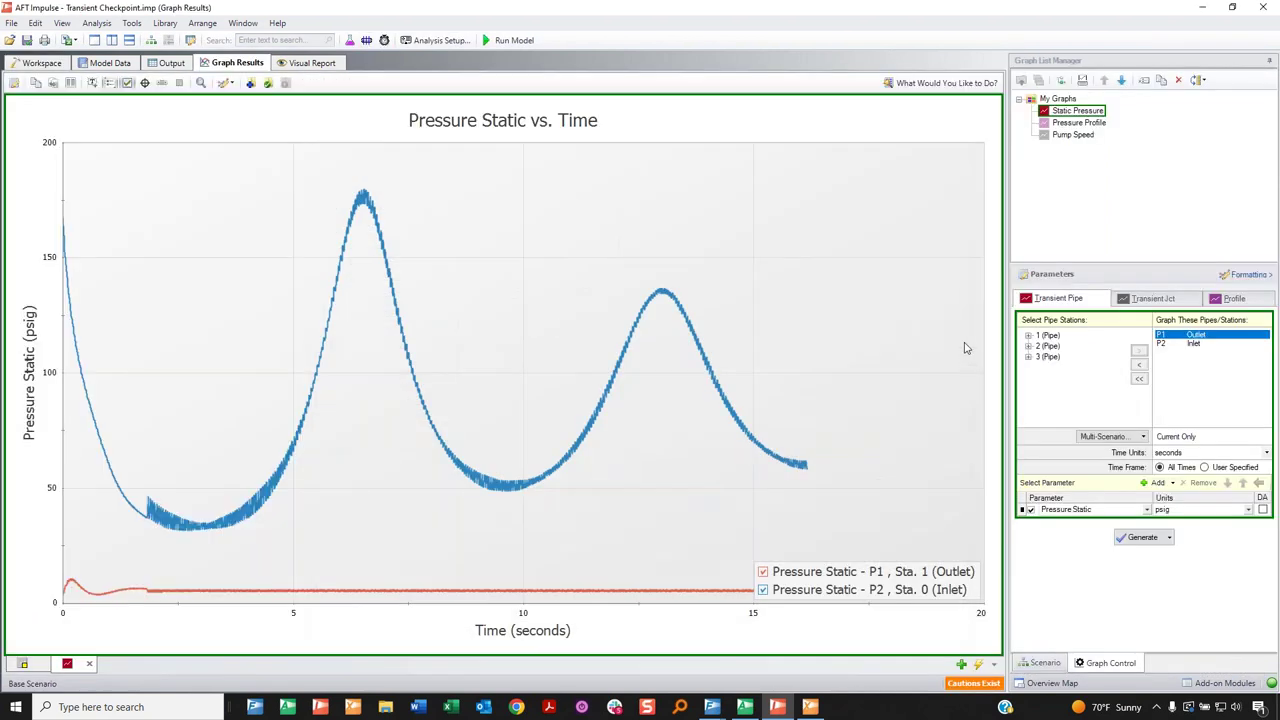
# Return to the workspace and rerun the full transient model, clearing the existing steady and transient results.
pyautogui.click(45, 63)
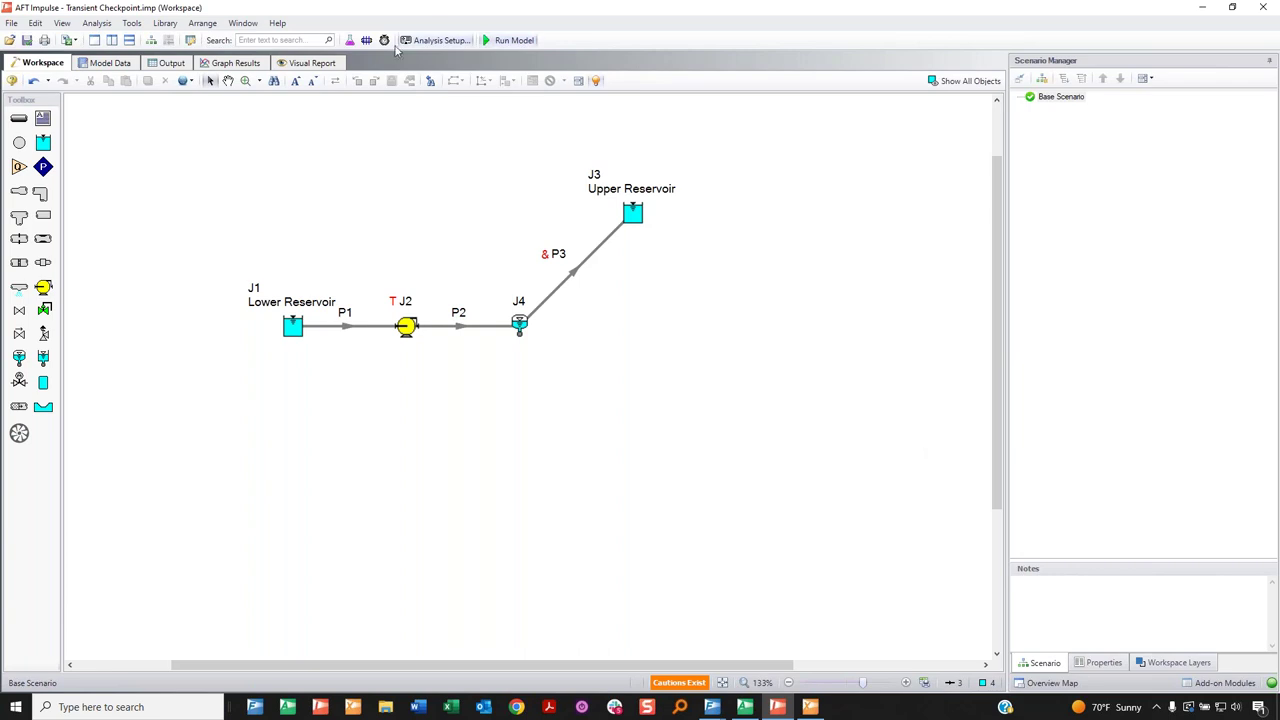
pyautogui.click(493, 42)
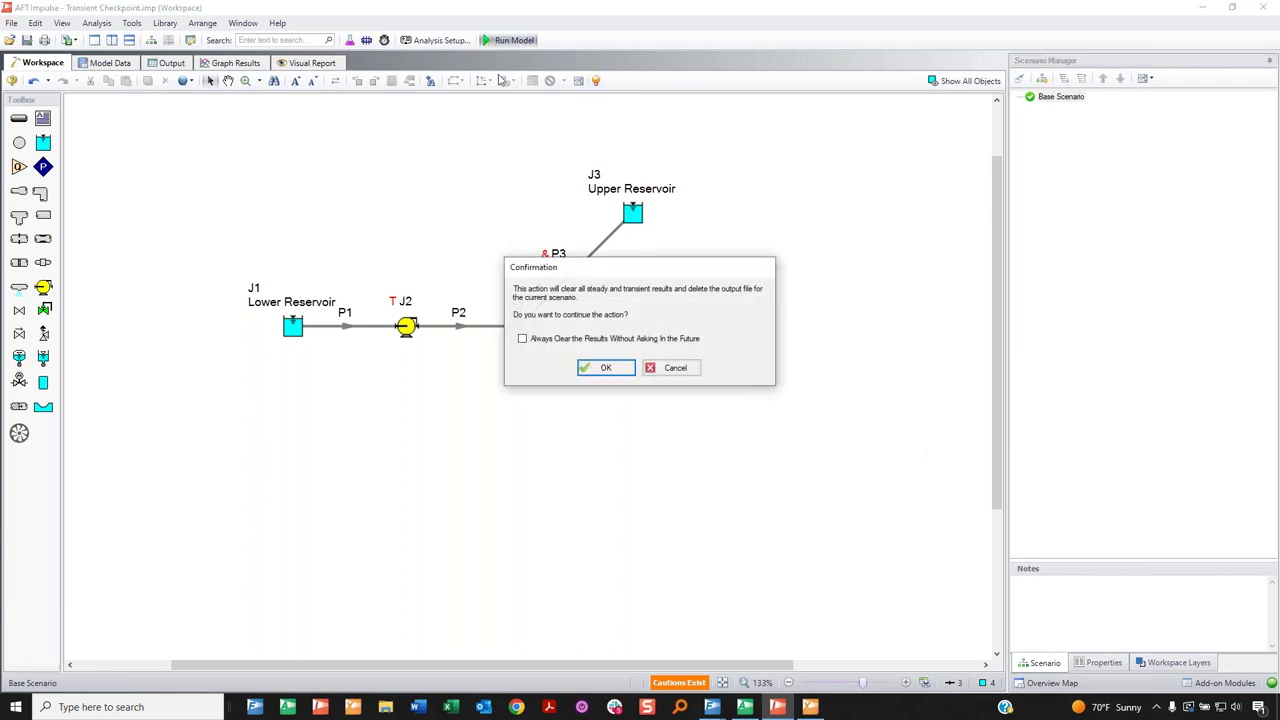
pyautogui.click(606, 369)
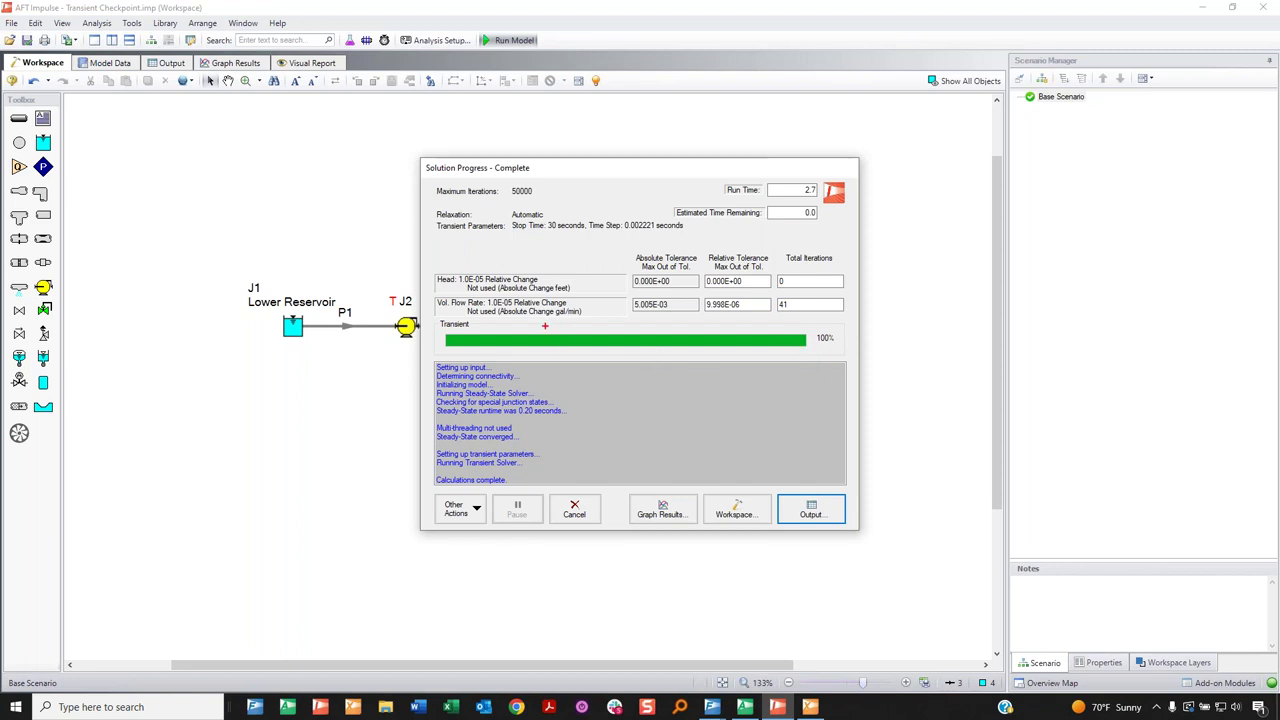
pyautogui.moveTo(546, 345); pyautogui.dragTo(546, 357)
pyautogui.moveTo(540, 373)
pyautogui.mouseDown()
pyautogui.moveTo(528, 390)
pyautogui.moveTo(556, 396)
pyautogui.mouseUp()
pyautogui.moveTo(454, 328)
pyautogui.mouseDown()
pyautogui.moveTo(442, 356)
pyautogui.moveTo(518, 357)
pyautogui.mouseUp()
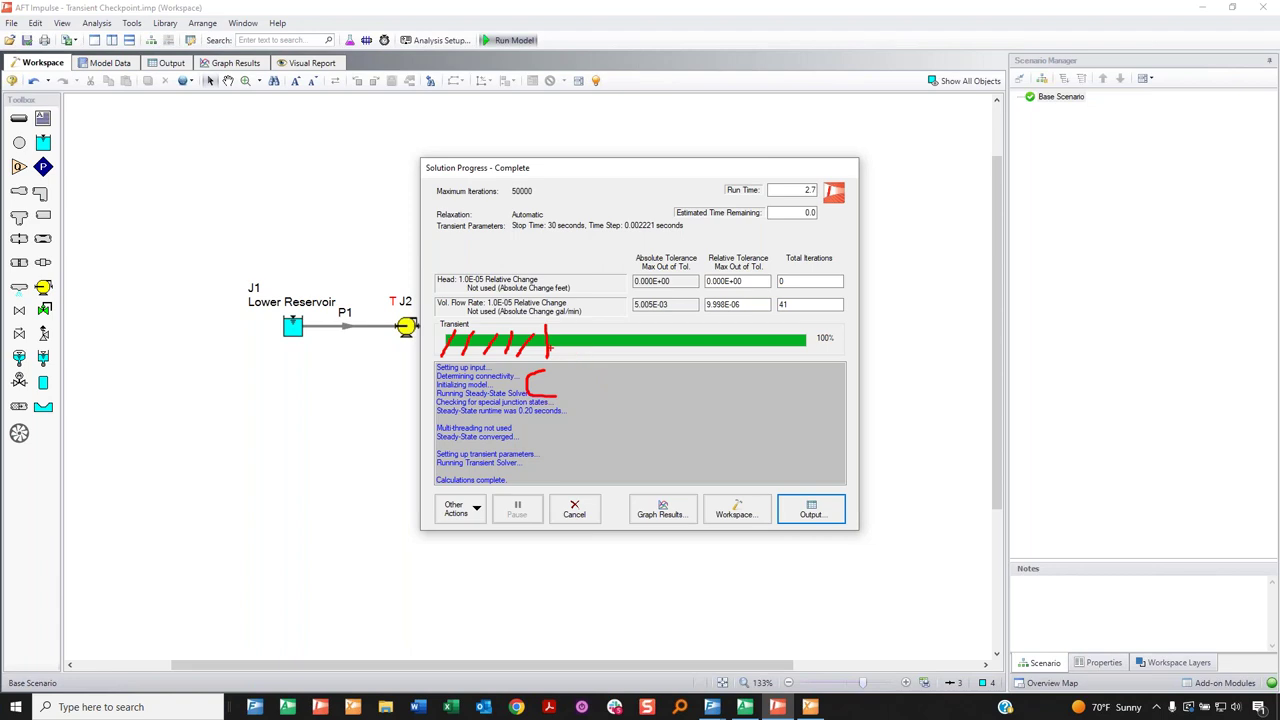
pyautogui.moveTo(551, 353)
pyautogui.mouseDown()
pyautogui.moveTo(718, 354)
pyautogui.moveTo(708, 364)
pyautogui.mouseUp()
pyautogui.moveTo(725, 323)
pyautogui.mouseDown()
pyautogui.moveTo(724, 362)
pyautogui.moveTo(738, 364)
pyautogui.mouseUp()
pyautogui.moveTo(792, 330)
pyautogui.mouseDown()
pyautogui.moveTo(774, 356)
pyautogui.moveTo(790, 360)
pyautogui.mouseUp()
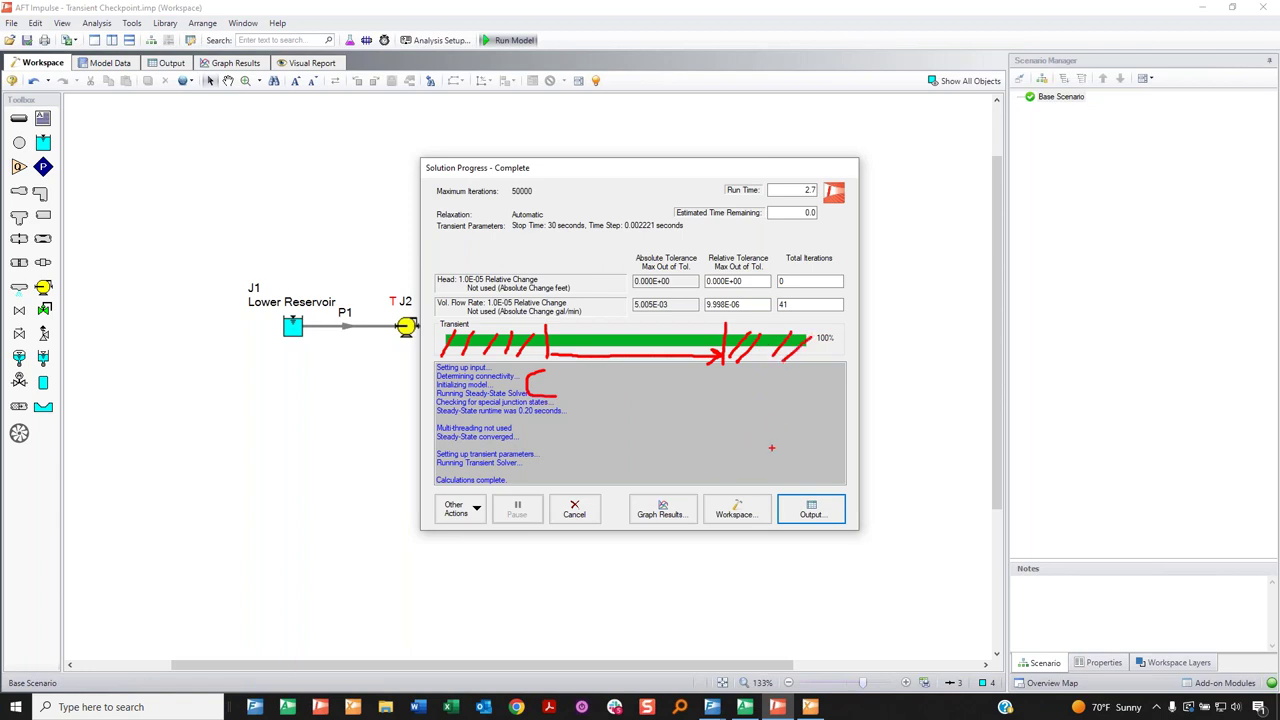
pyautogui.press('e')
pyautogui.moveTo(531, 328); pyautogui.dragTo(529, 356)
pyautogui.moveTo(902, 316); pyautogui.dragTo(899, 375)
pyautogui.moveTo(532, 343)
pyautogui.mouseDown()
pyautogui.moveTo(898, 338)
pyautogui.moveTo(888, 346)
pyautogui.mouseUp()
pyautogui.press('Escape')
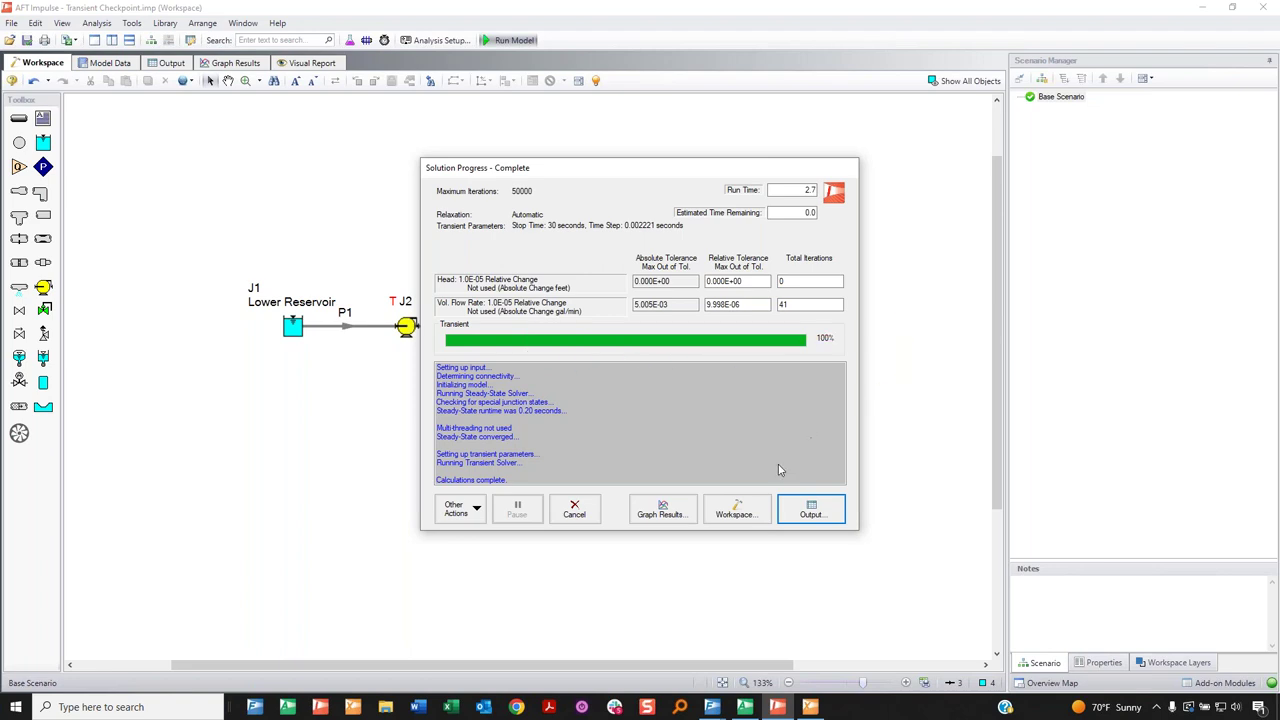
# Leave the finished run through its output, restart the transient model with the old results cleared, and pause it partway.
pyautogui.click(810, 510)
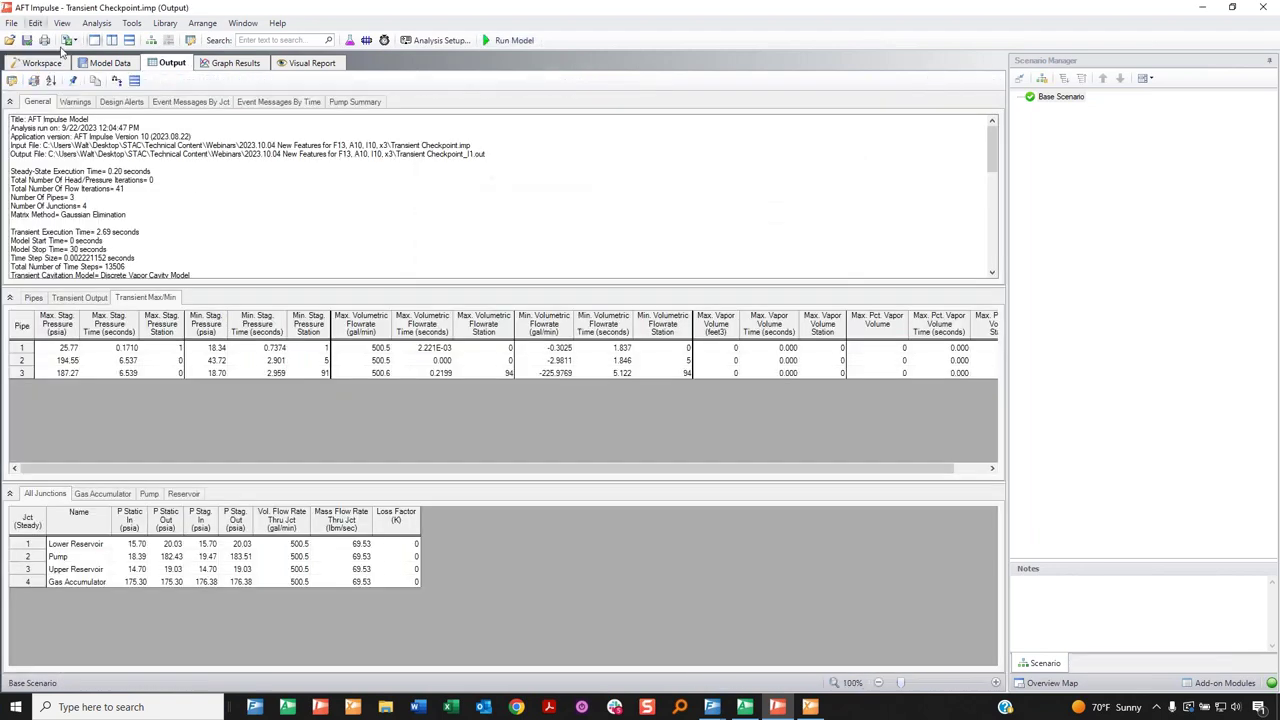
pyautogui.click(50, 63)
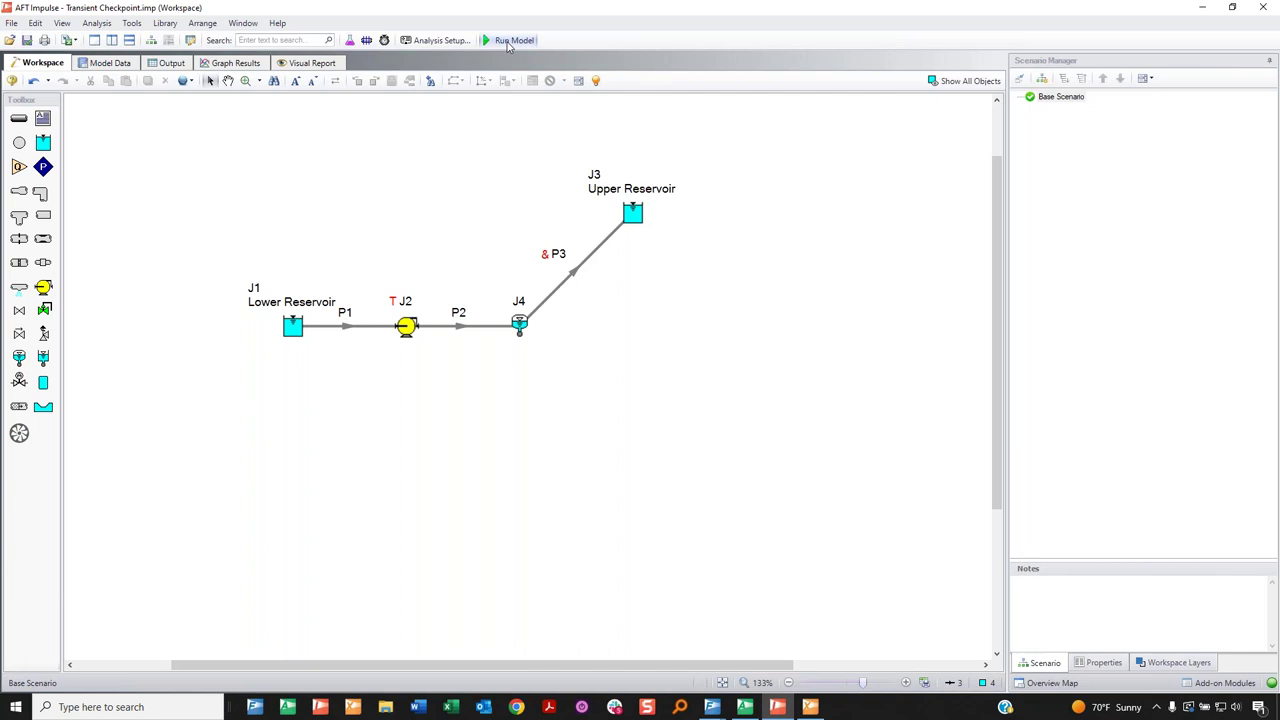
pyautogui.click(508, 42)
pyautogui.click(607, 367)
pyautogui.click(516, 511)
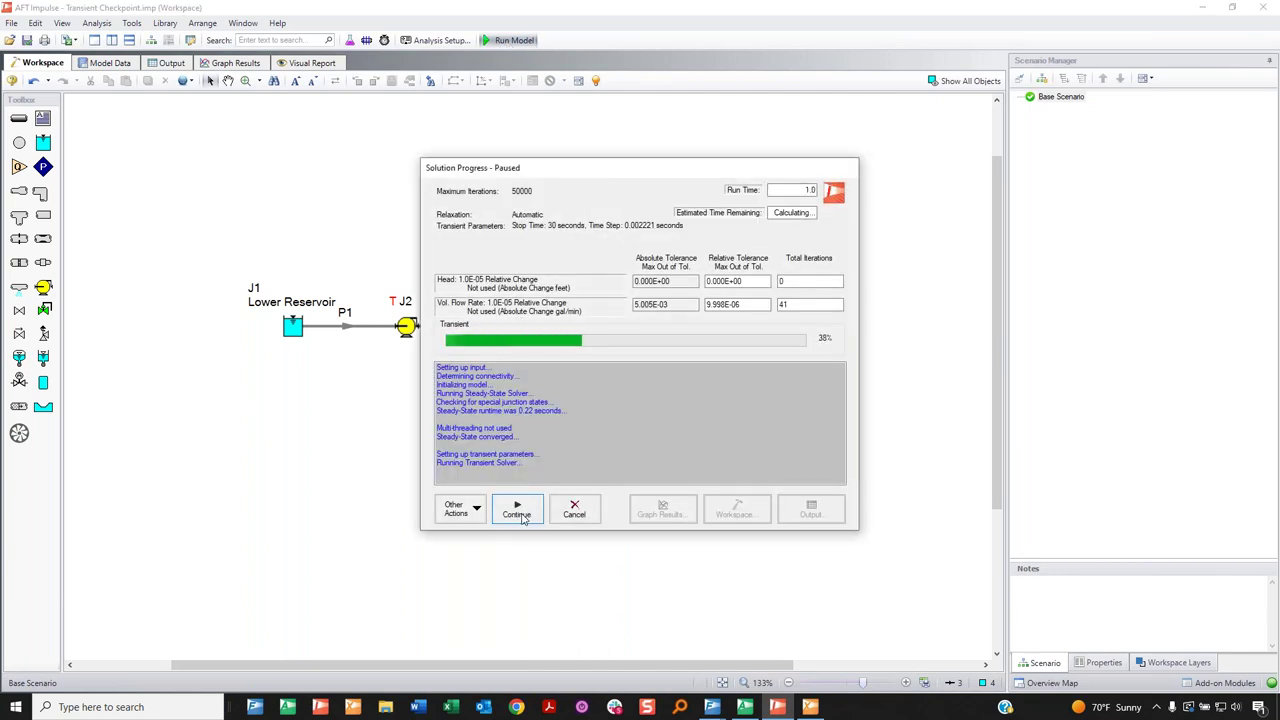
pyautogui.click(519, 512)
pyautogui.click(519, 512)
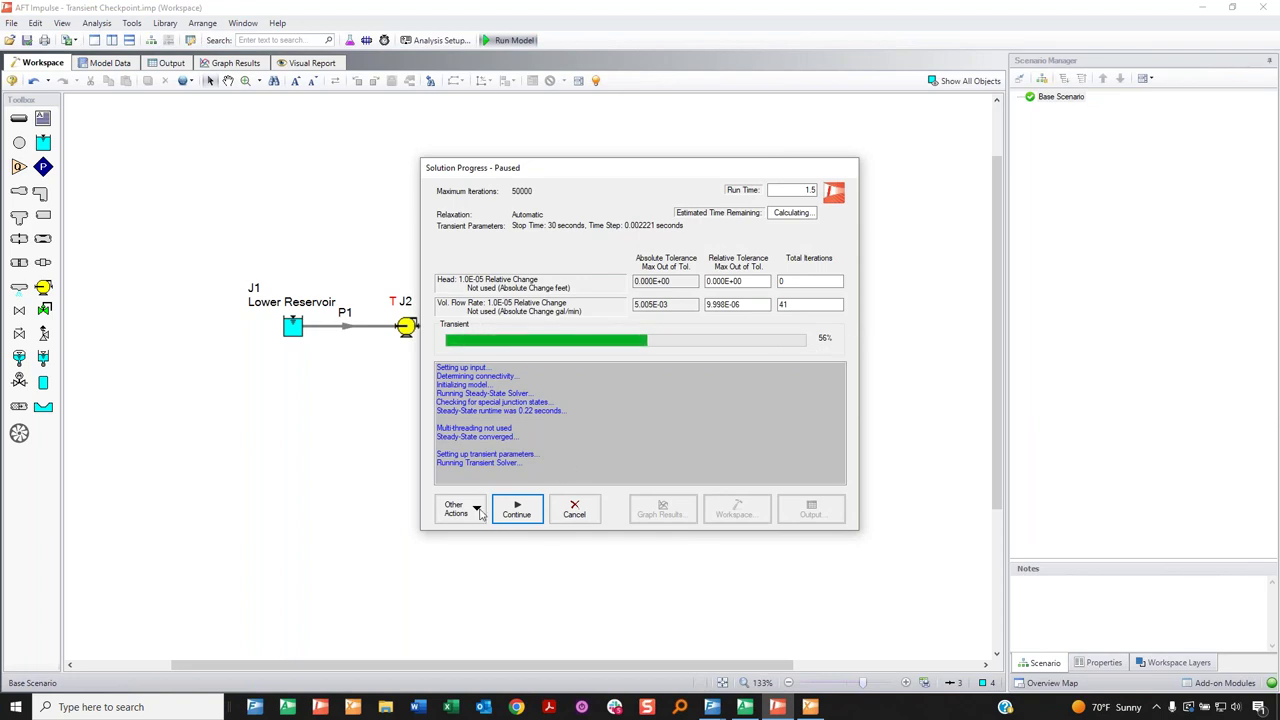
# Create a checkpoint file from the paused transient simulation and stop the run.
pyautogui.click(478, 511)
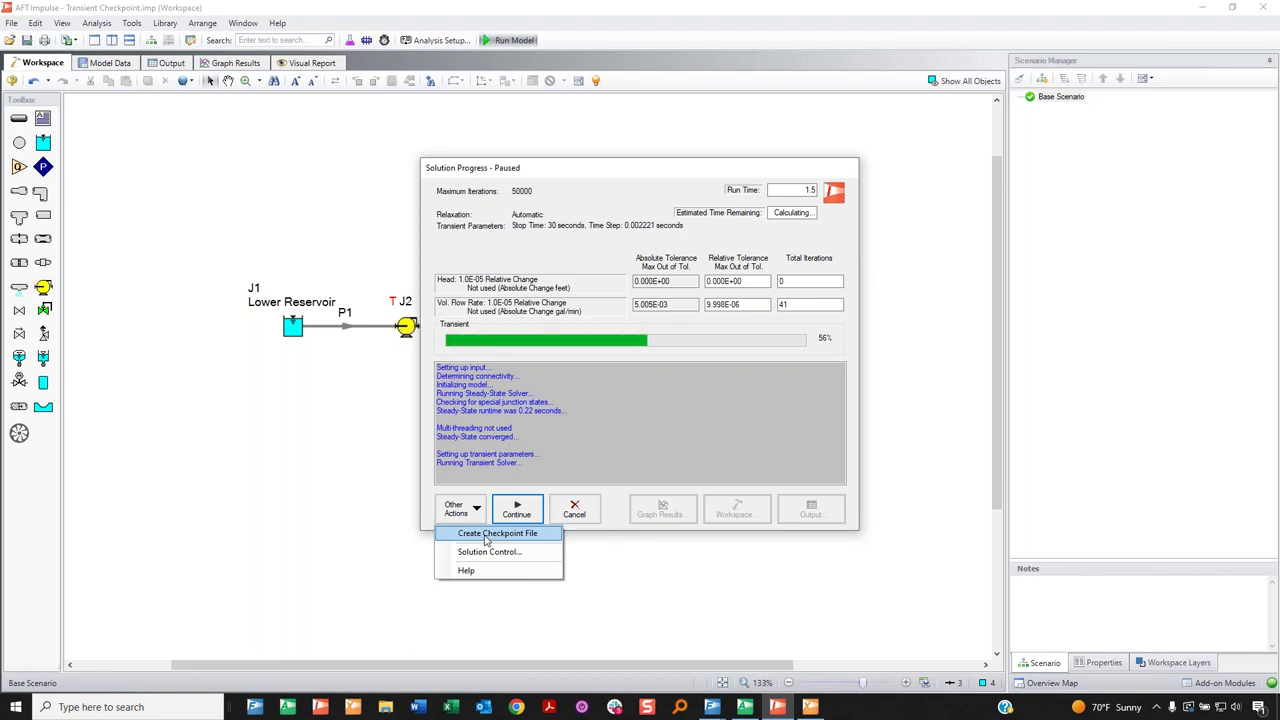
pyautogui.click(488, 536)
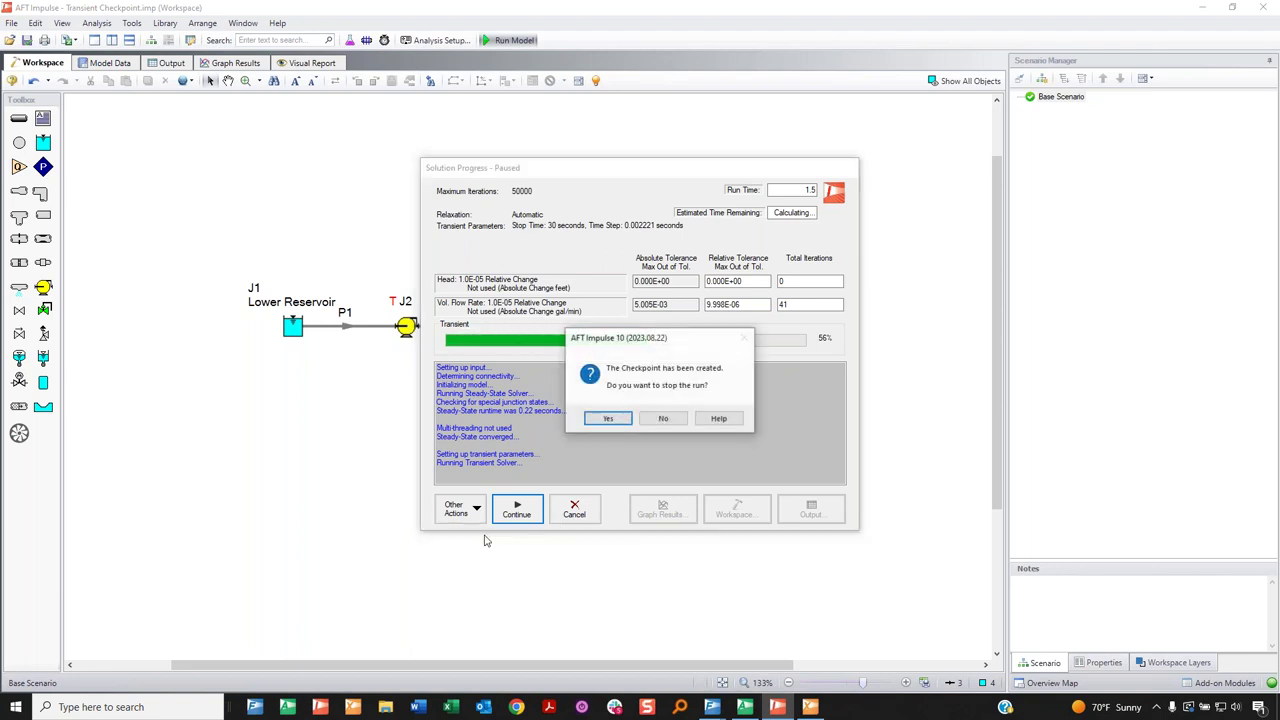
pyautogui.click(610, 419)
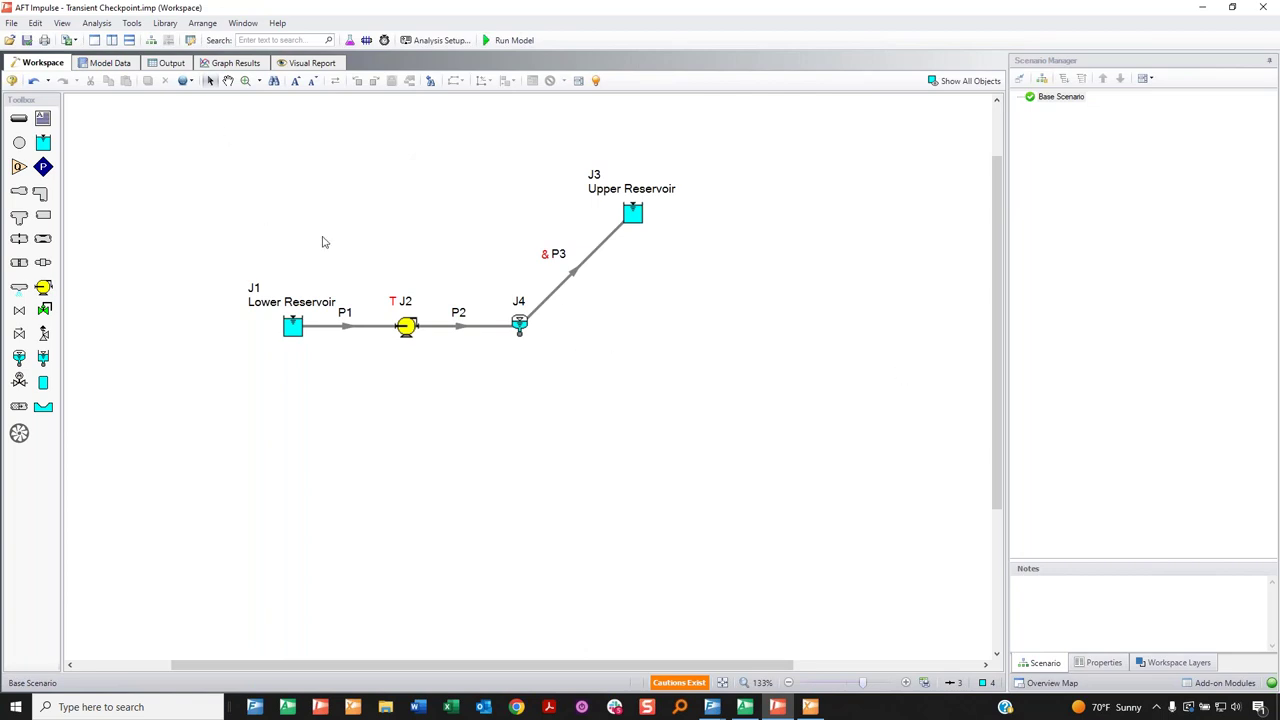
# Continue the run from the saved checkpoint, stopping the continued simulation at 45 seconds.
pyautogui.click(97, 23)
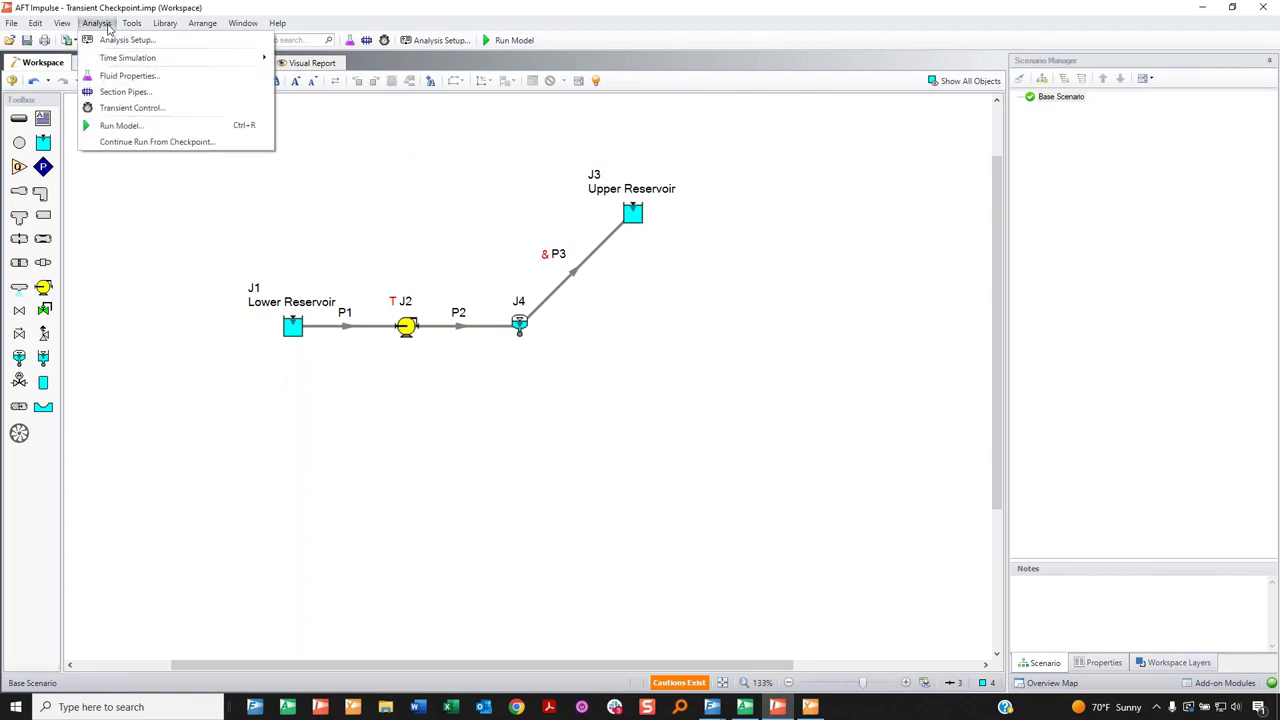
pyautogui.click(106, 146)
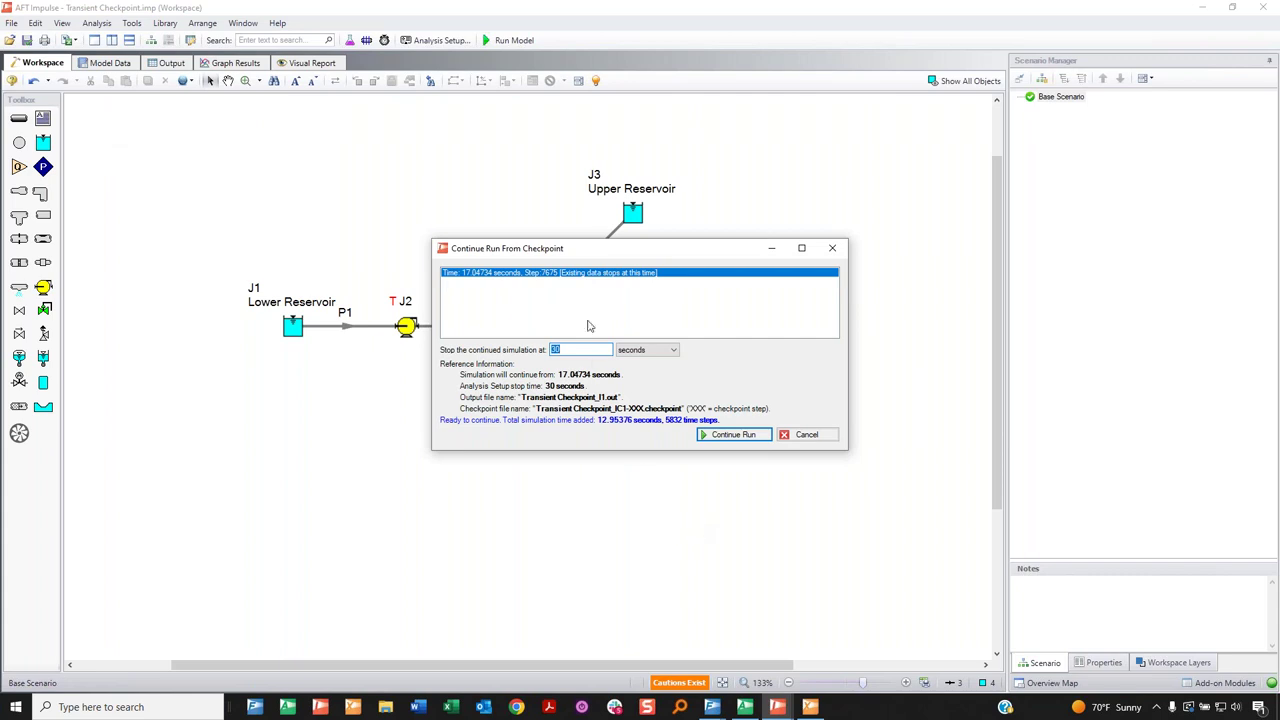
pyautogui.moveTo(601, 247); pyautogui.dragTo(590, 144)
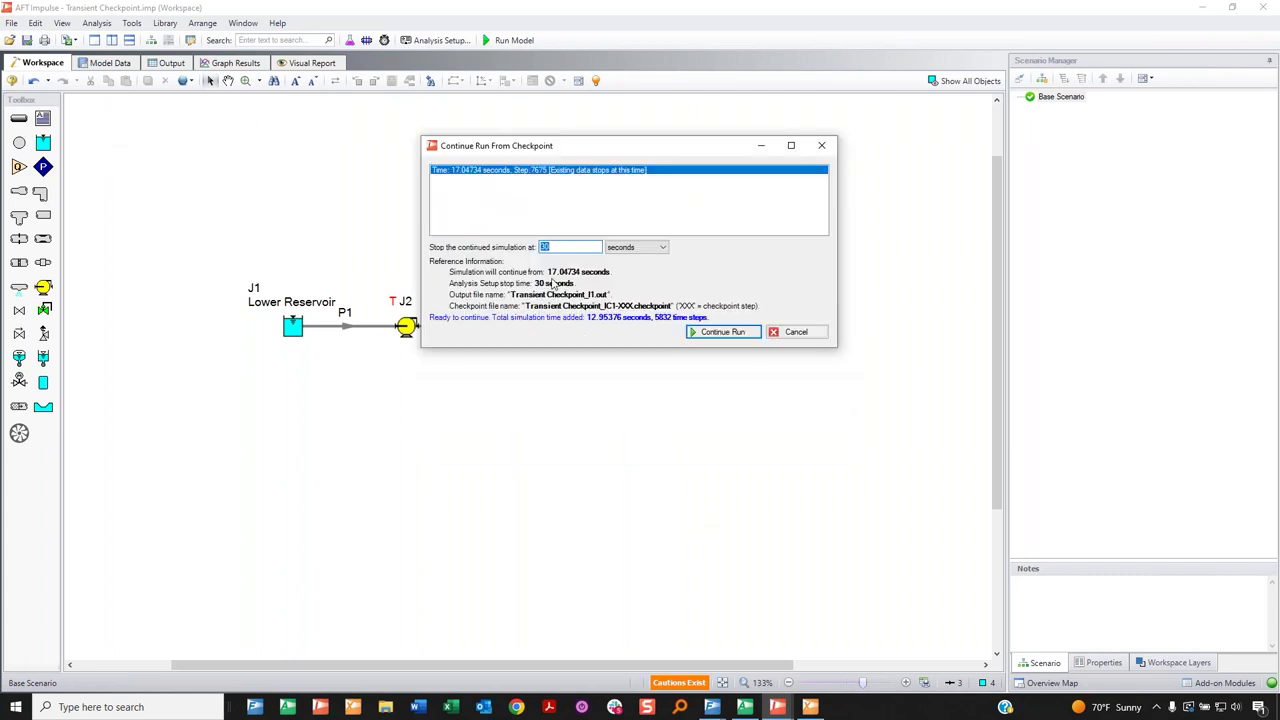
pyautogui.moveTo(558, 262)
pyautogui.mouseDown()
pyautogui.moveTo(540, 266)
pyautogui.moveTo(612, 283)
pyautogui.moveTo(592, 264)
pyautogui.moveTo(558, 262)
pyautogui.mouseUp()
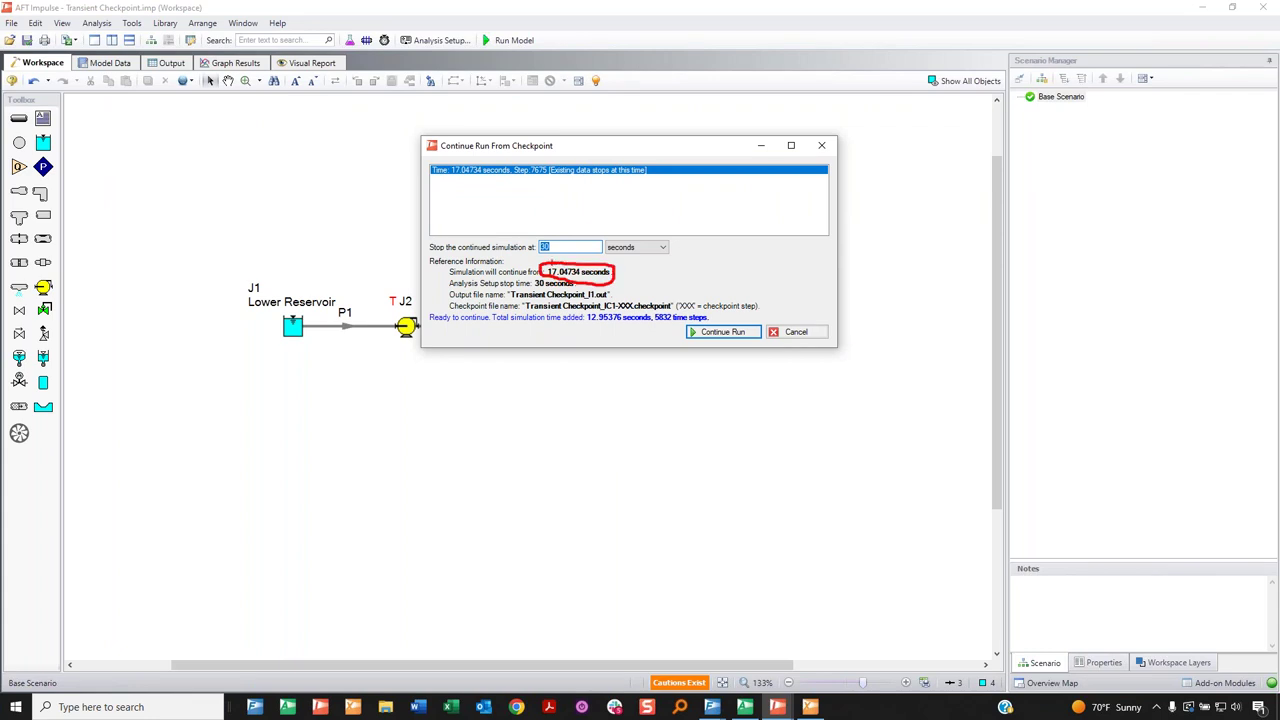
pyautogui.moveTo(573, 223)
pyautogui.mouseDown()
pyautogui.moveTo(556, 238)
pyautogui.moveTo(551, 228)
pyautogui.moveTo(552, 246)
pyautogui.mouseUp()
pyautogui.press('Escape')
pyautogui.write('20')
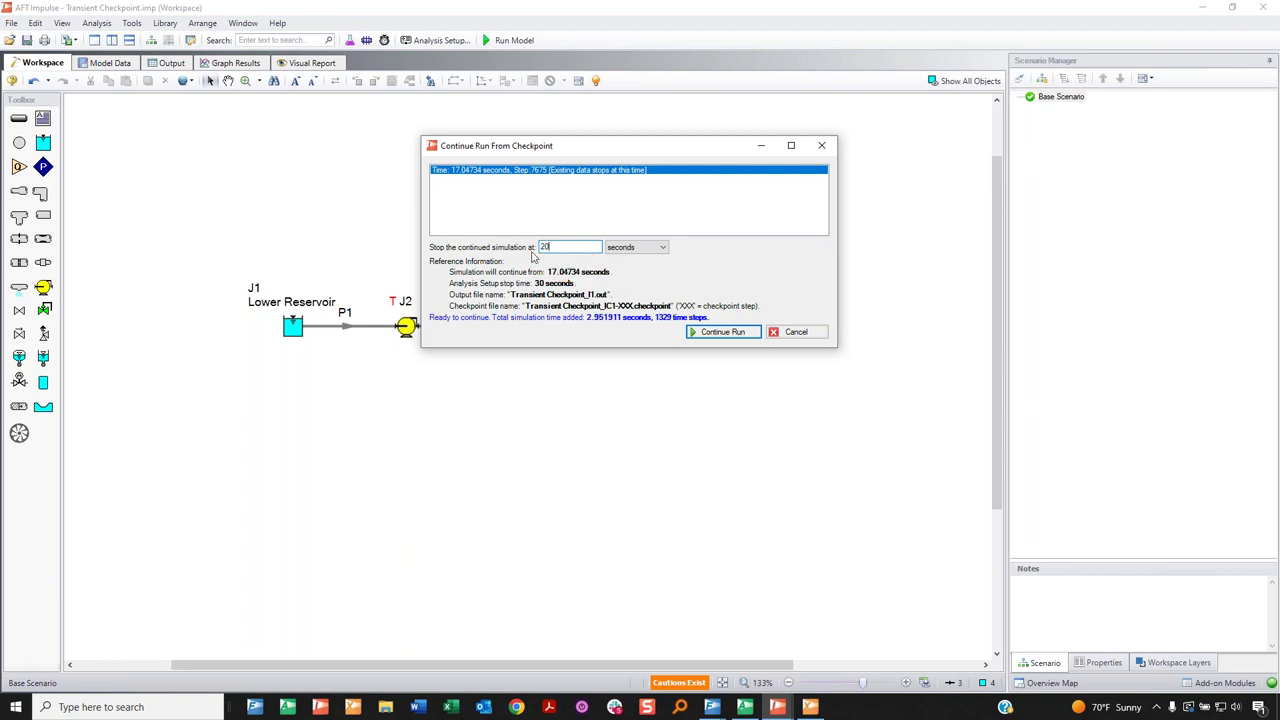
pyautogui.moveTo(549, 247); pyautogui.dragTo(527, 246)
pyautogui.write('45')
pyautogui.click(716, 334)
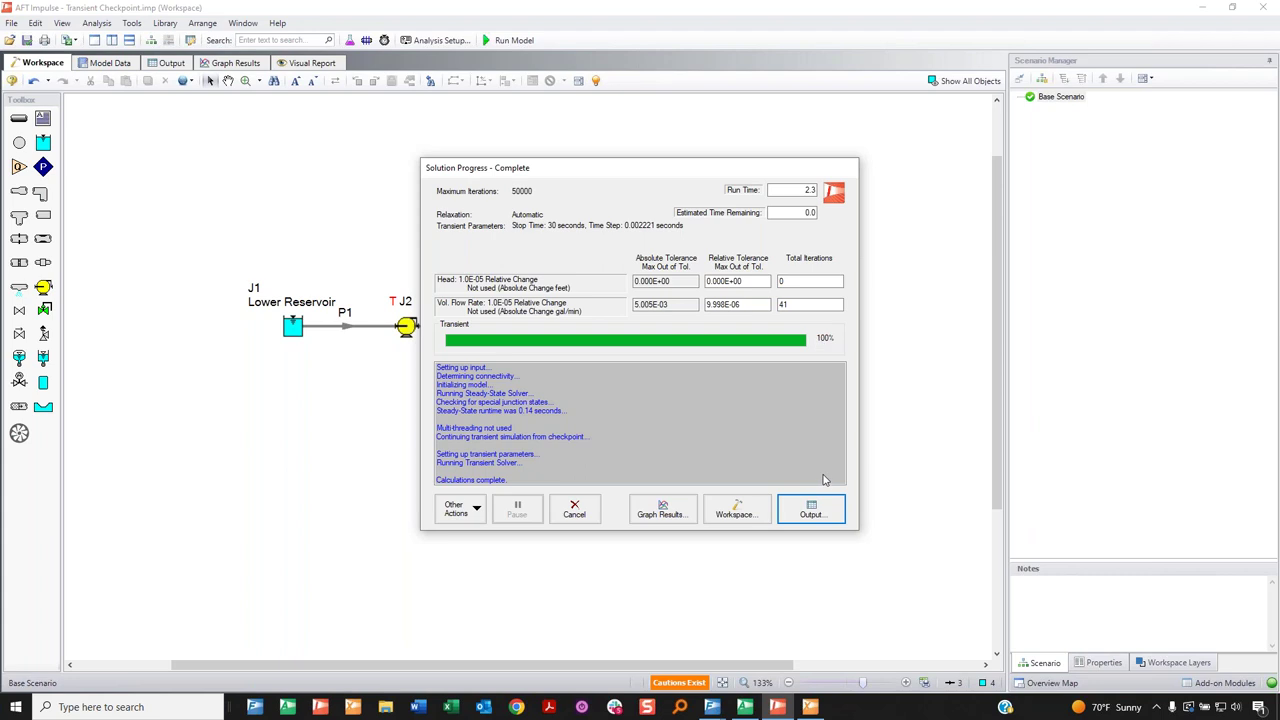
# Examine the saved Static Pressure graph for the continued run and go back to the workspace.
pyautogui.click(660, 509)
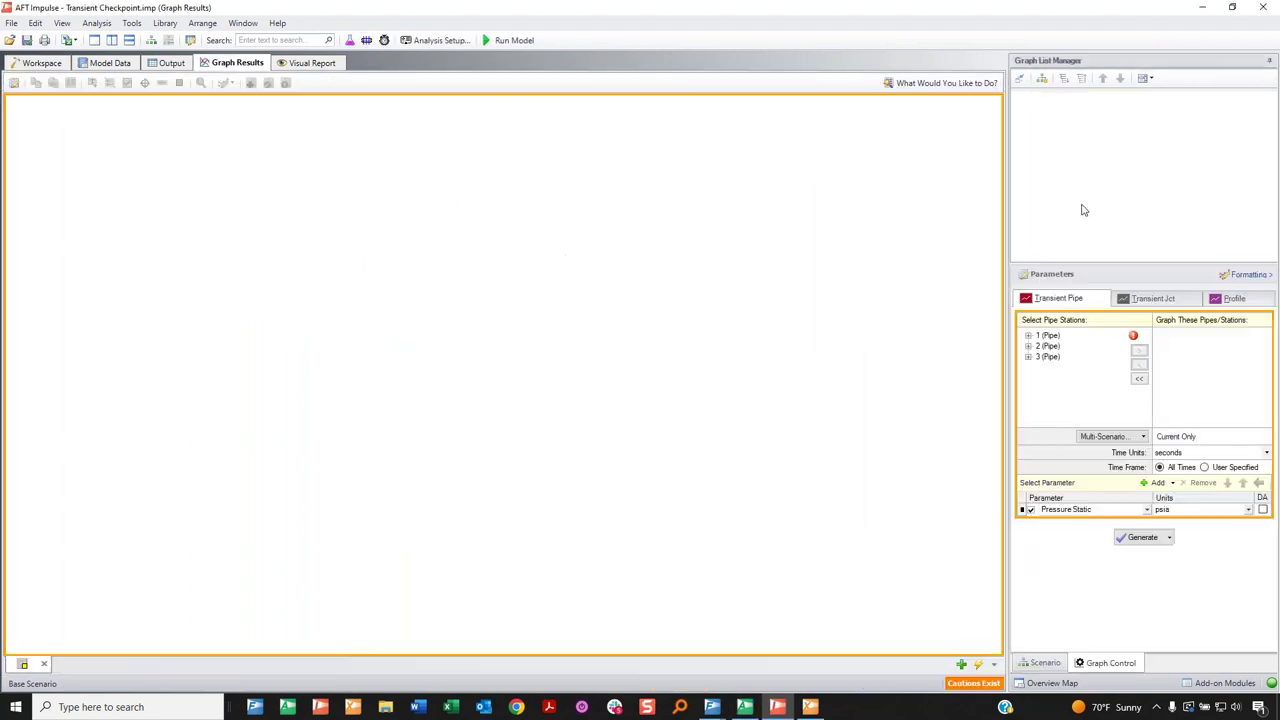
pyautogui.doubleClick(1077, 110)
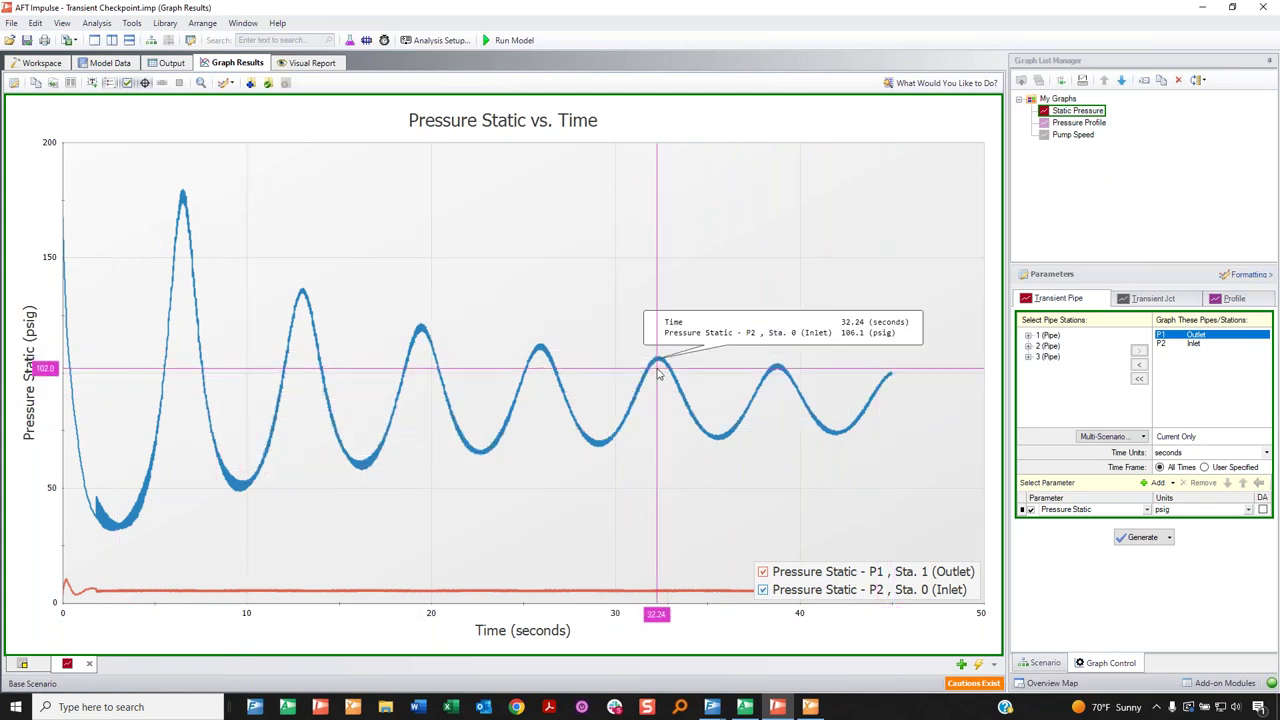
pyautogui.click(52, 63)
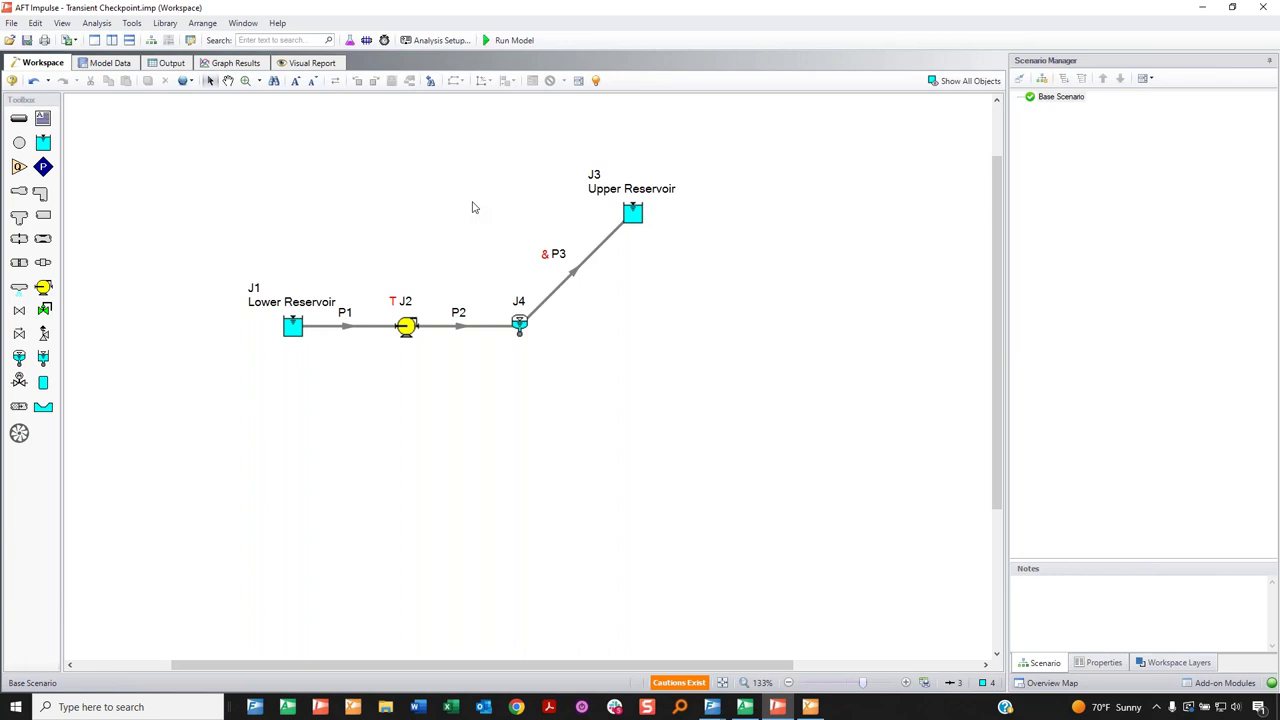
# Review the Transient Checkpoints settings in Analysis Setup, including the Diagnostic Checkpoints options, and leave without saving.
pyautogui.click(433, 45)
pyautogui.click(370, 311)
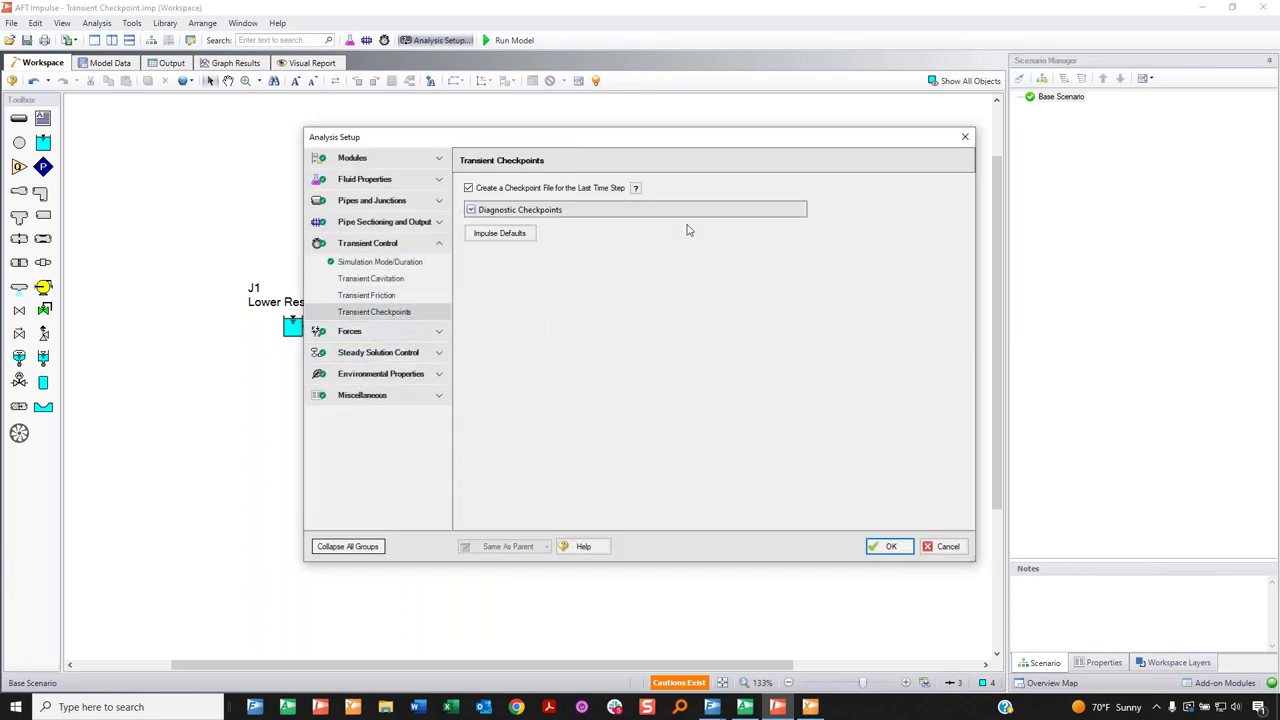
pyautogui.click(471, 211)
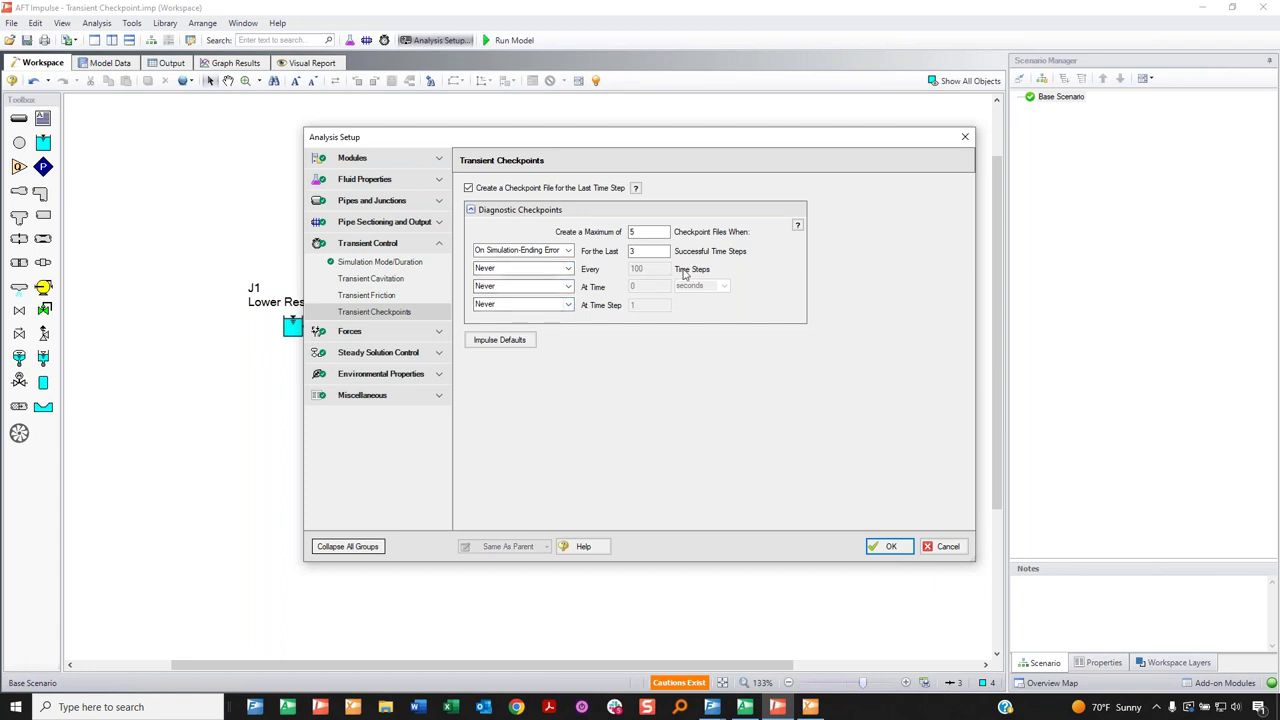
pyautogui.click(945, 546)
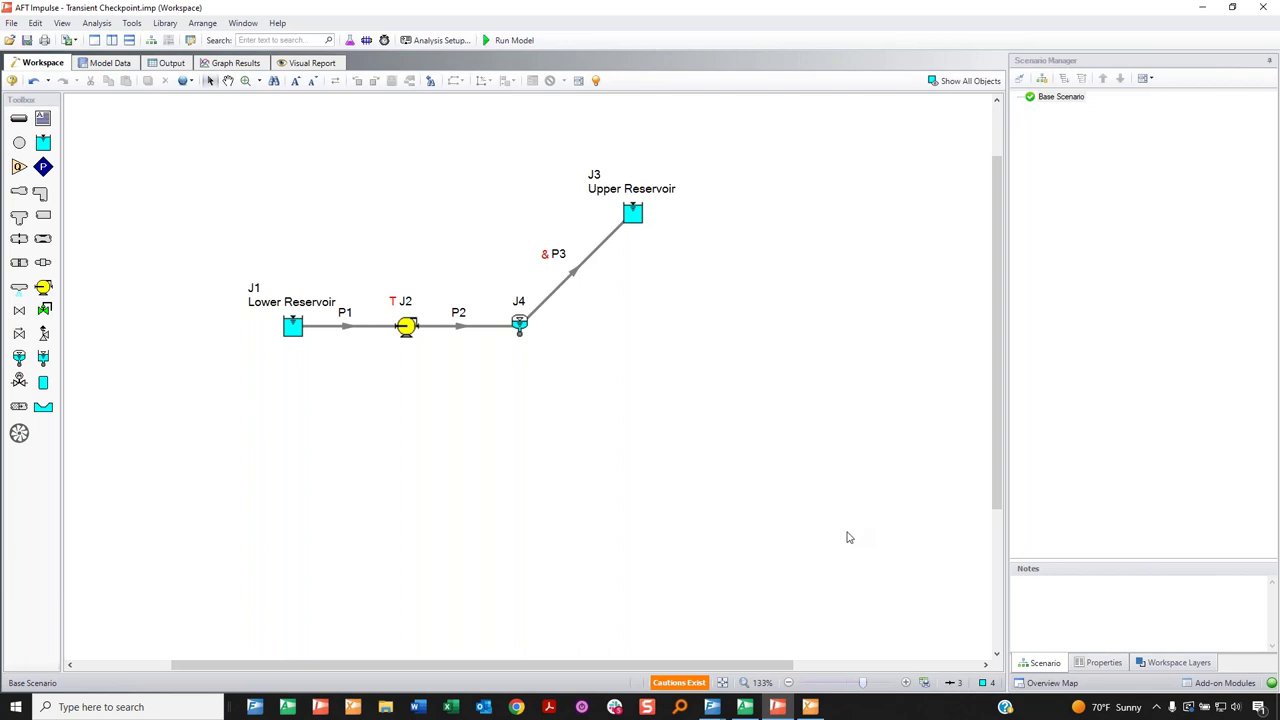
# Switch to AFT xStream with the Reciprocating Compressor.xtr model to view compressor J1 in the workspace.
pyautogui.click(811, 706)
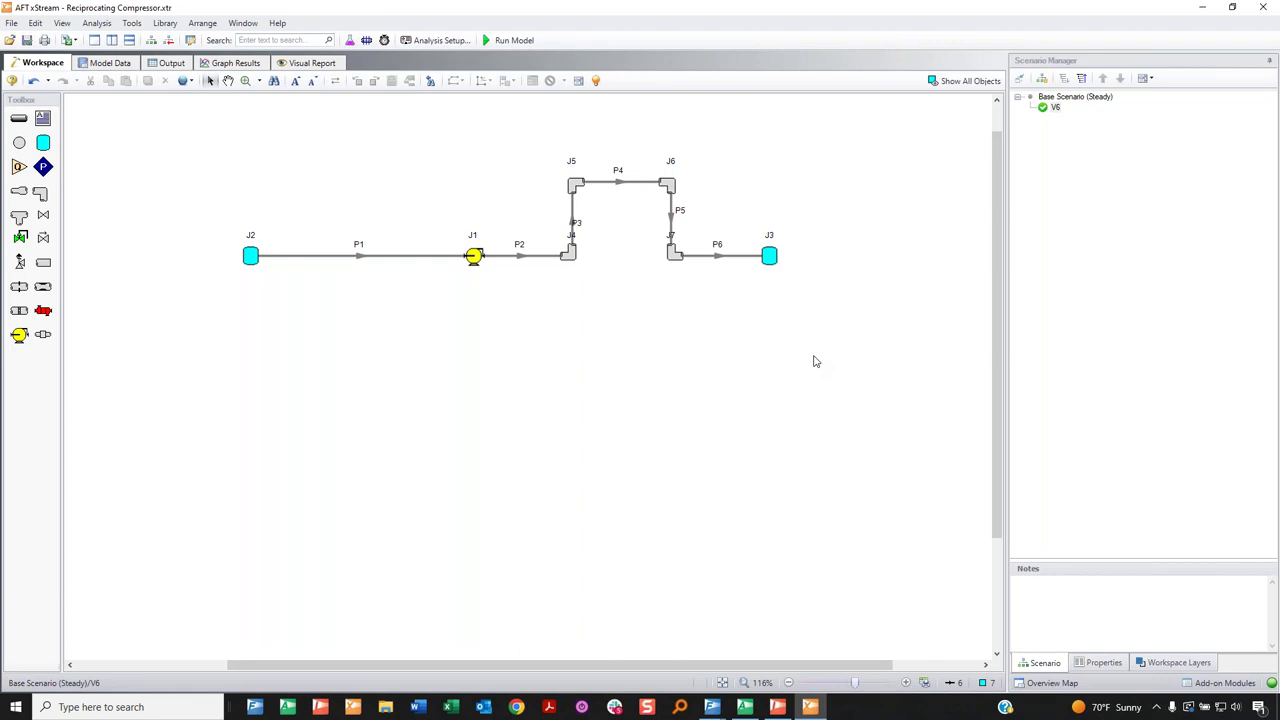
pyautogui.moveTo(480, 208)
pyautogui.mouseDown()
pyautogui.moveTo(528, 300)
pyautogui.moveTo(400, 188)
pyautogui.moveTo(384, 214)
pyautogui.moveTo(394, 232)
pyautogui.mouseUp()
pyautogui.moveTo(418, 310)
pyautogui.mouseDown()
pyautogui.moveTo(409, 352)
pyautogui.moveTo(448, 360)
pyautogui.mouseUp()
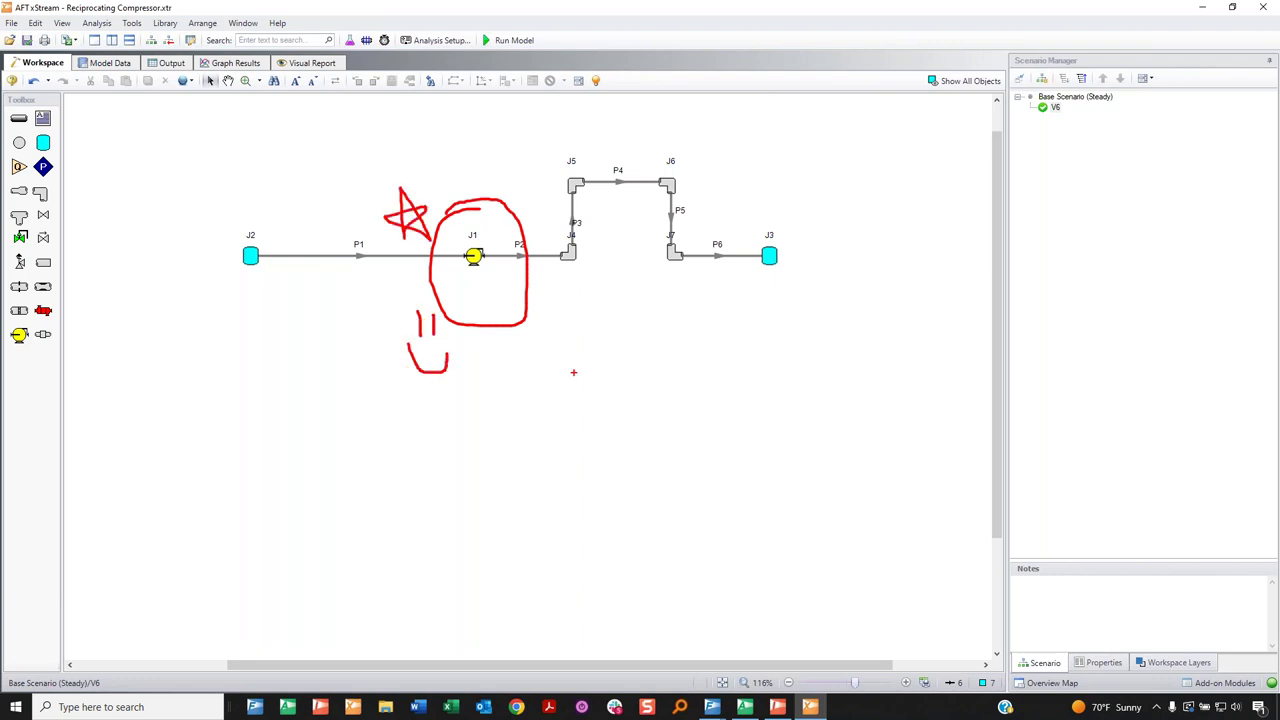
# Open the properties of compressor J1 and examine its cylinder gas volume graph, number of cylinders and crank angle diagram.
pyautogui.press('Escape')
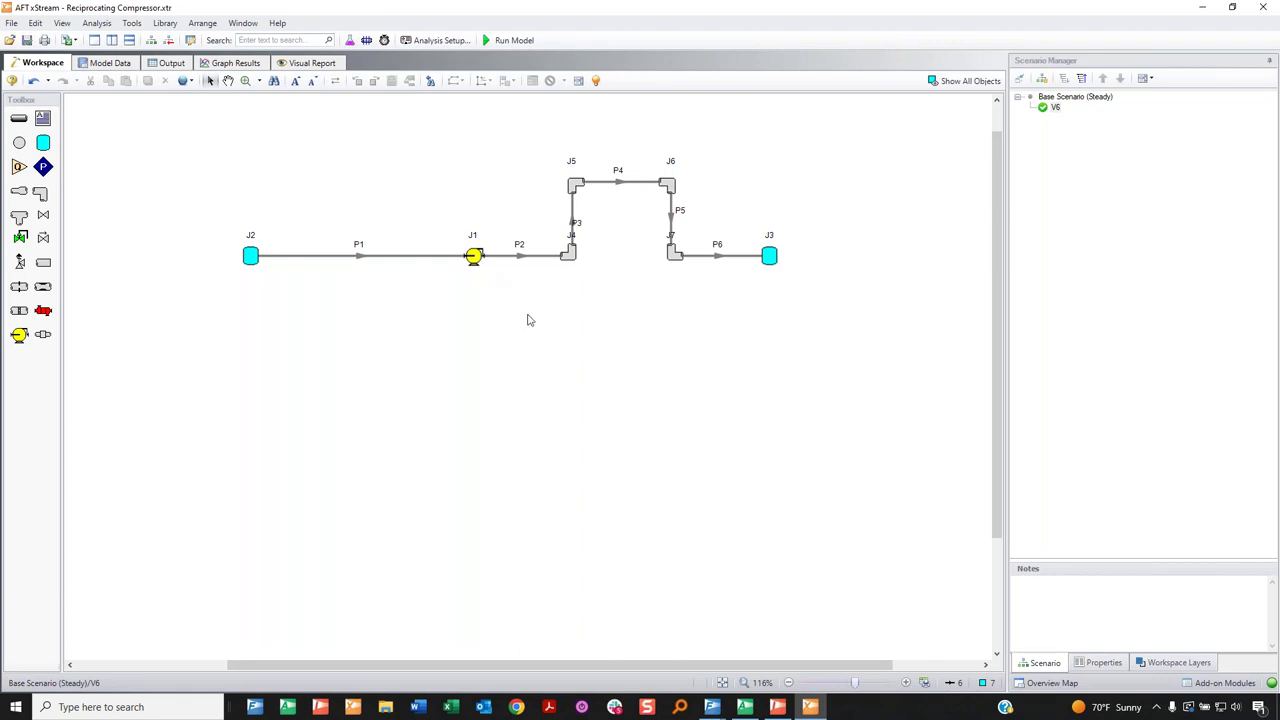
pyautogui.click(474, 258)
pyautogui.press('Return')
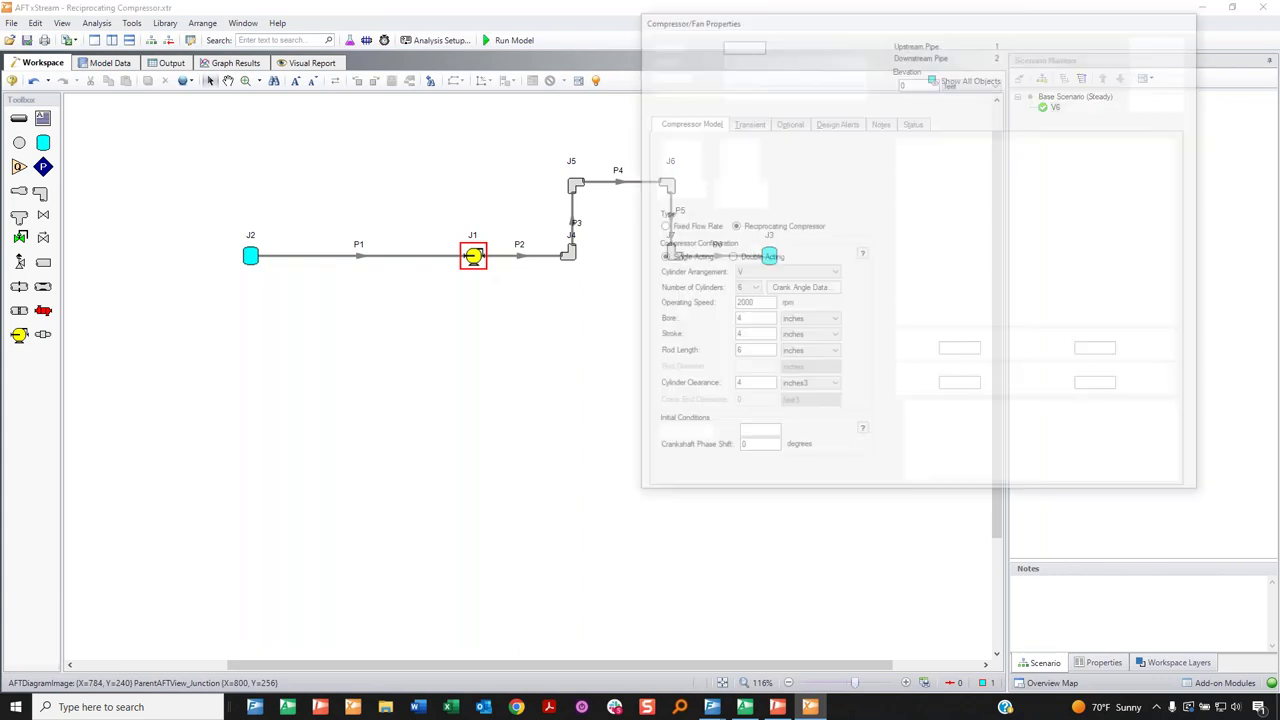
pyautogui.moveTo(1010, 22); pyautogui.dragTo(899, 59)
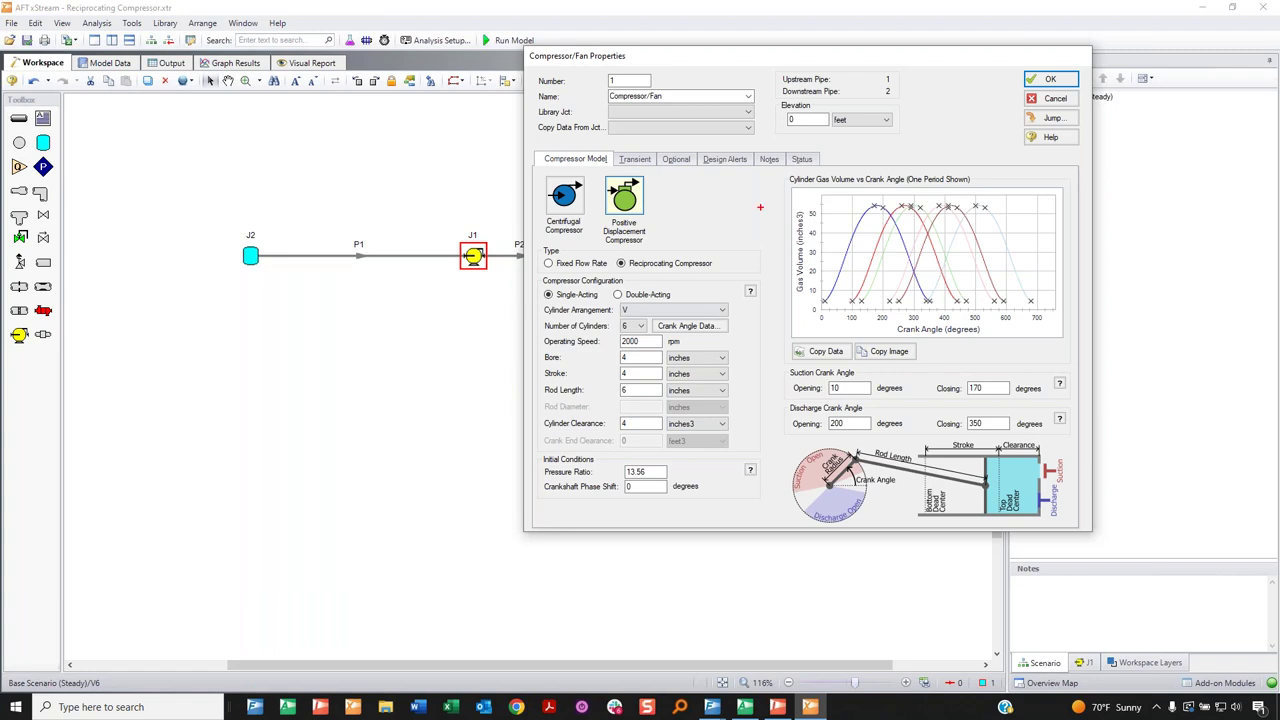
pyautogui.moveTo(826, 166)
pyautogui.mouseDown()
pyautogui.moveTo(768, 280)
pyautogui.moveTo(898, 356)
pyautogui.moveTo(1066, 326)
pyautogui.moveTo(978, 176)
pyautogui.moveTo(820, 165)
pyautogui.mouseUp()
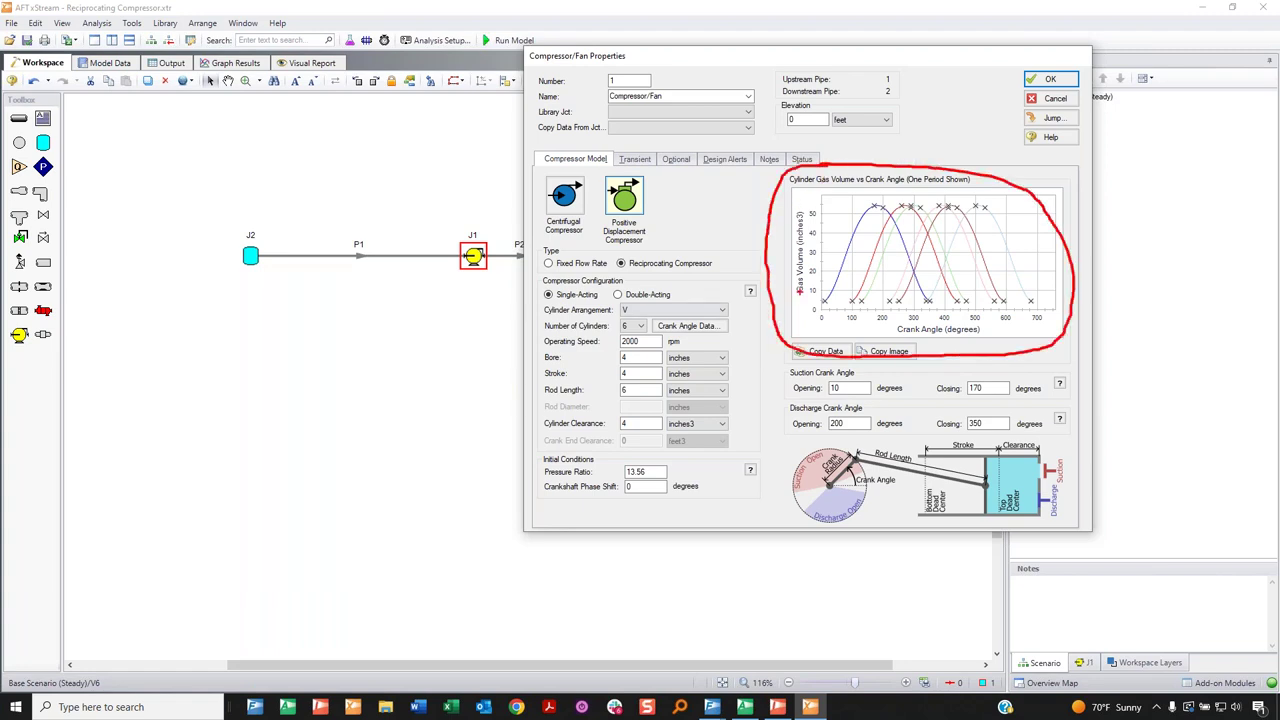
pyautogui.moveTo(650, 326)
pyautogui.mouseDown()
pyautogui.moveTo(620, 326)
pyautogui.moveTo(646, 332)
pyautogui.mouseUp()
pyautogui.moveTo(854, 460)
pyautogui.mouseDown()
pyautogui.moveTo(825, 446)
pyautogui.moveTo(786, 478)
pyautogui.moveTo(848, 522)
pyautogui.moveTo(878, 480)
pyautogui.mouseUp()
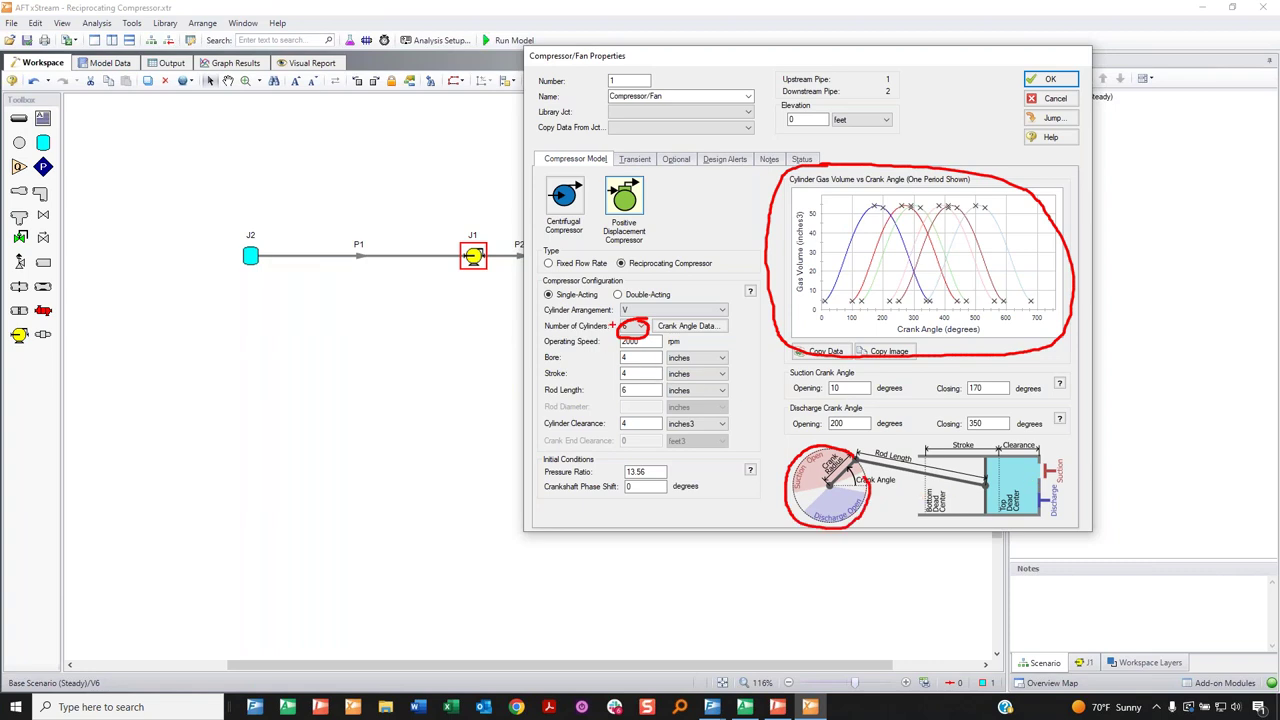
pyautogui.press('Escape')
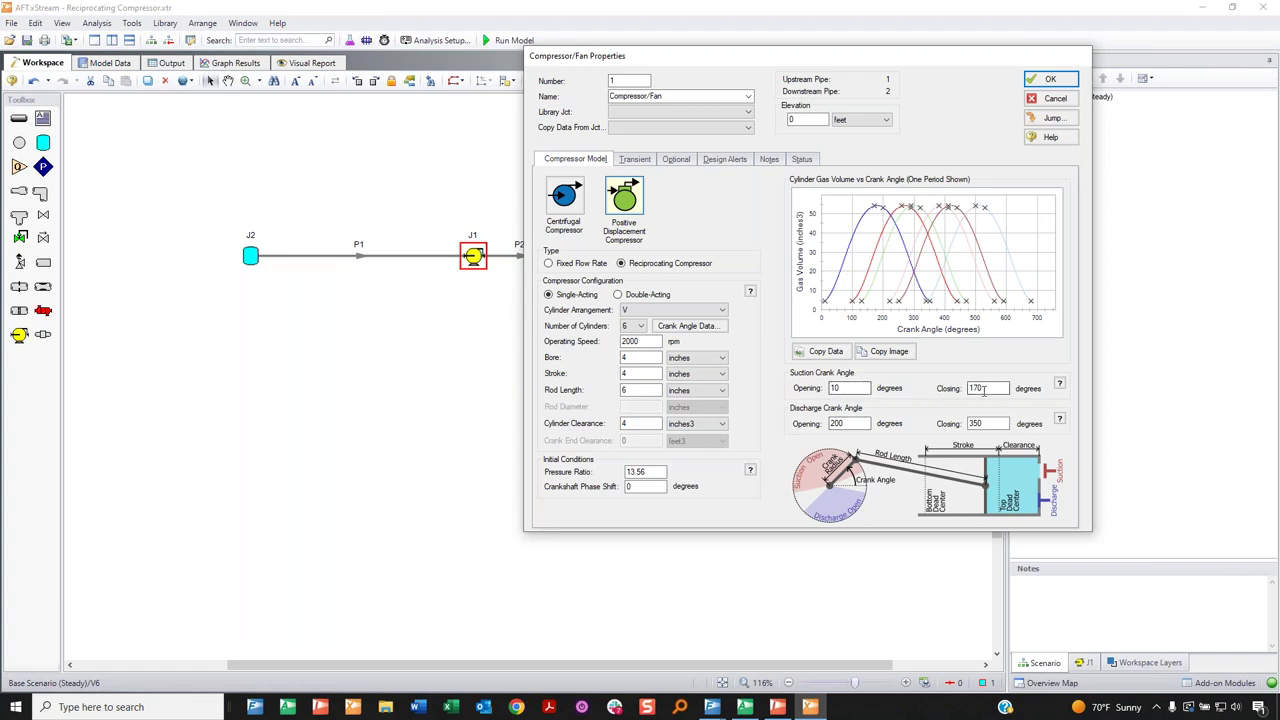
# Review the opening and closing angles for the suction and discharge crank angles, along with the bore.
pyautogui.click(843, 390)
pyautogui.doubleClick(846, 390)
pyautogui.click(993, 390)
pyautogui.doubleClick(866, 424)
pyautogui.click(988, 423)
pyautogui.click(655, 359)
# Try 2 cylinders in the compressor configuration, set the number back to 6, and leave the properties without saving.
pyautogui.click(638, 327)
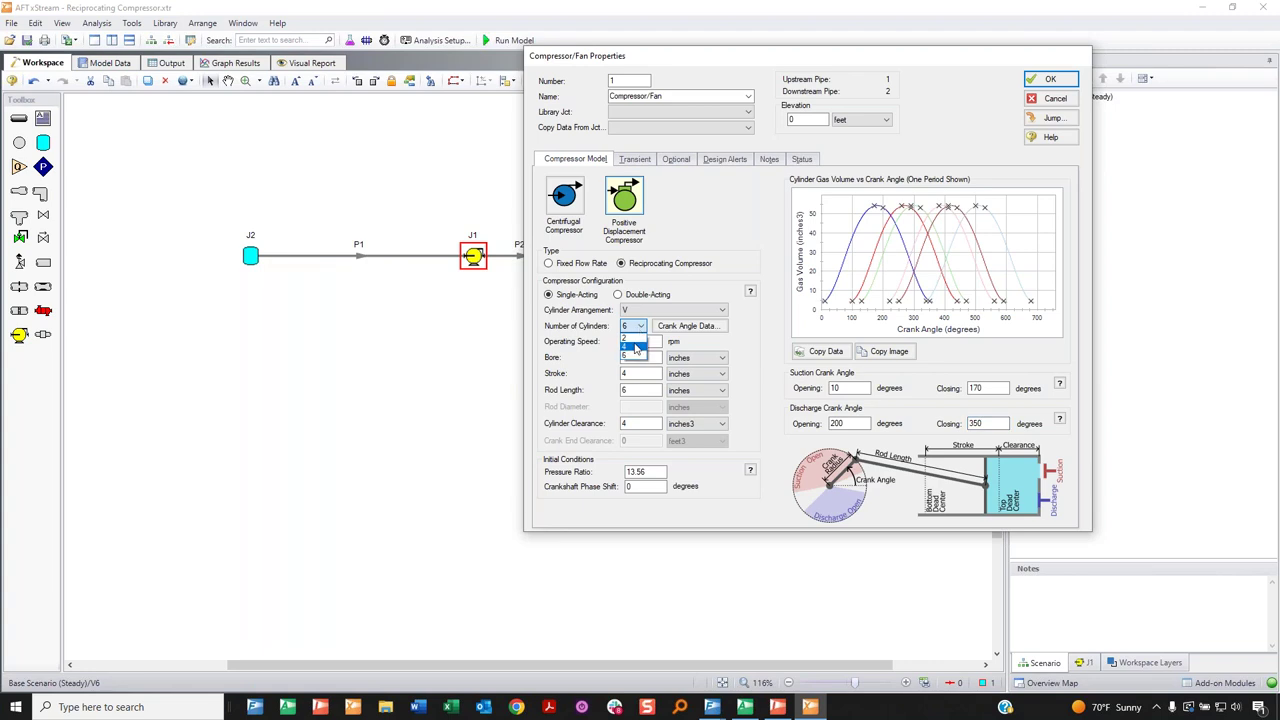
pyautogui.click(632, 345)
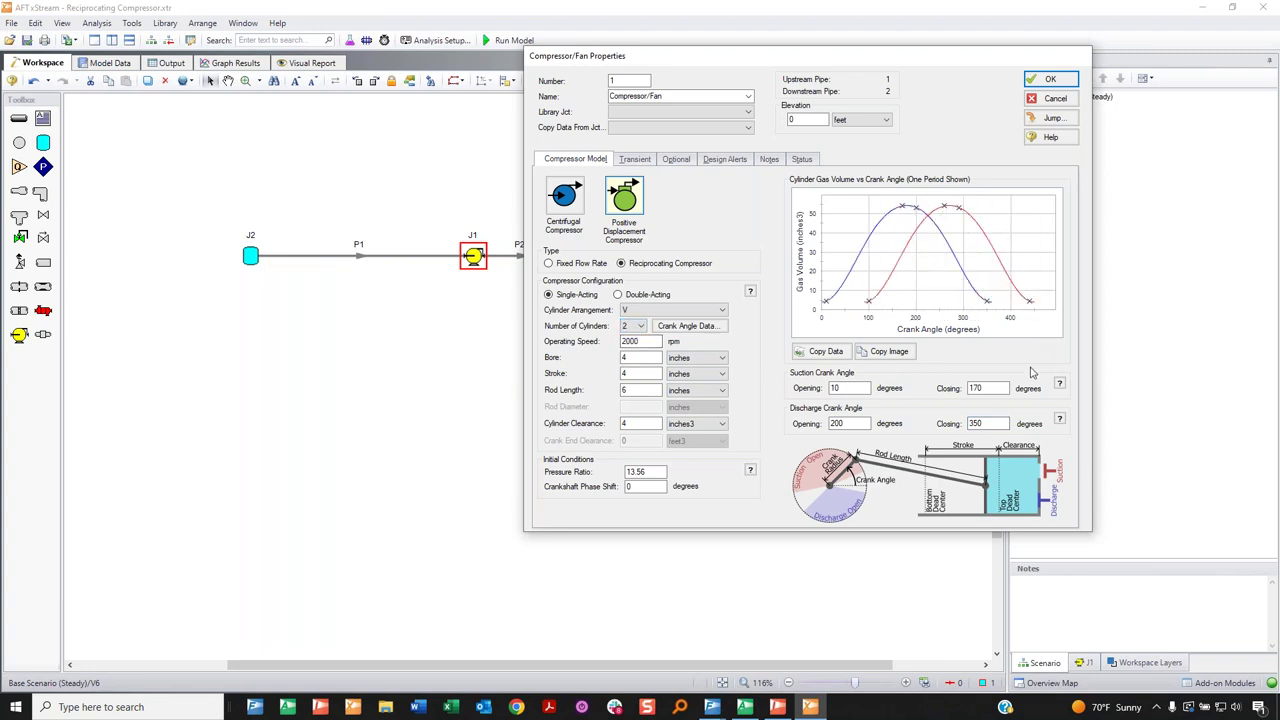
pyautogui.click(640, 326)
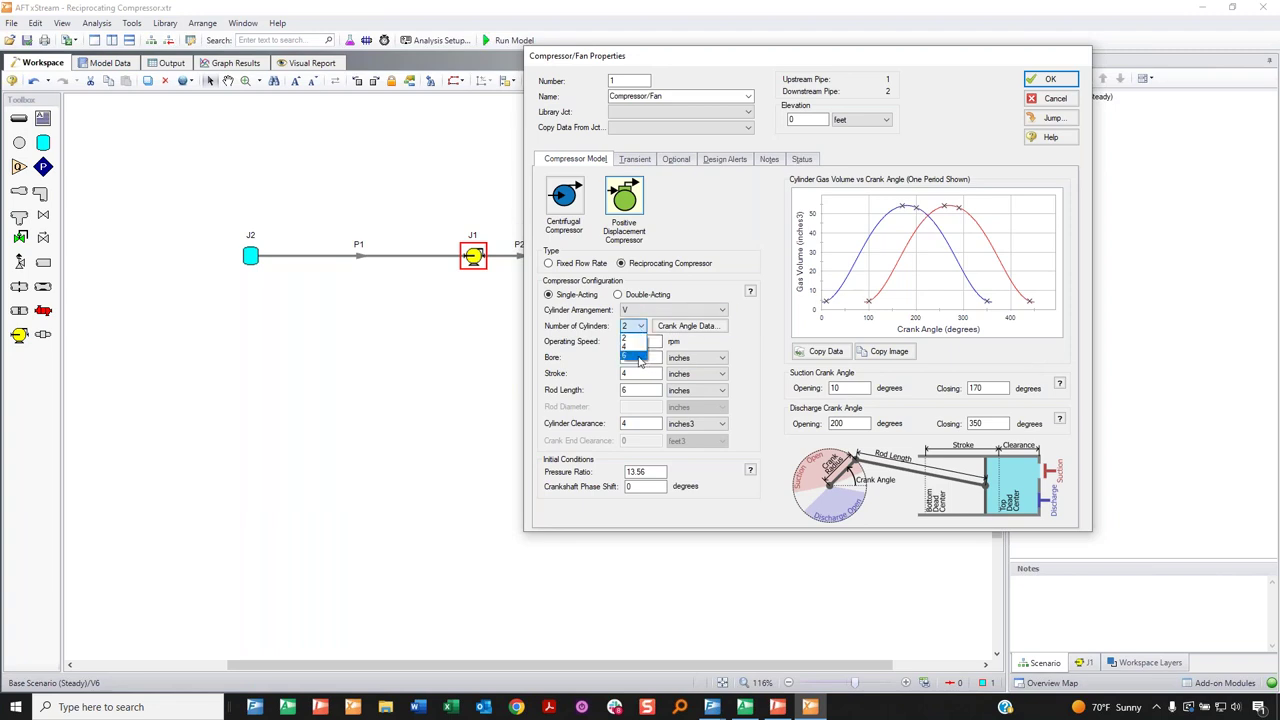
pyautogui.click(645, 367)
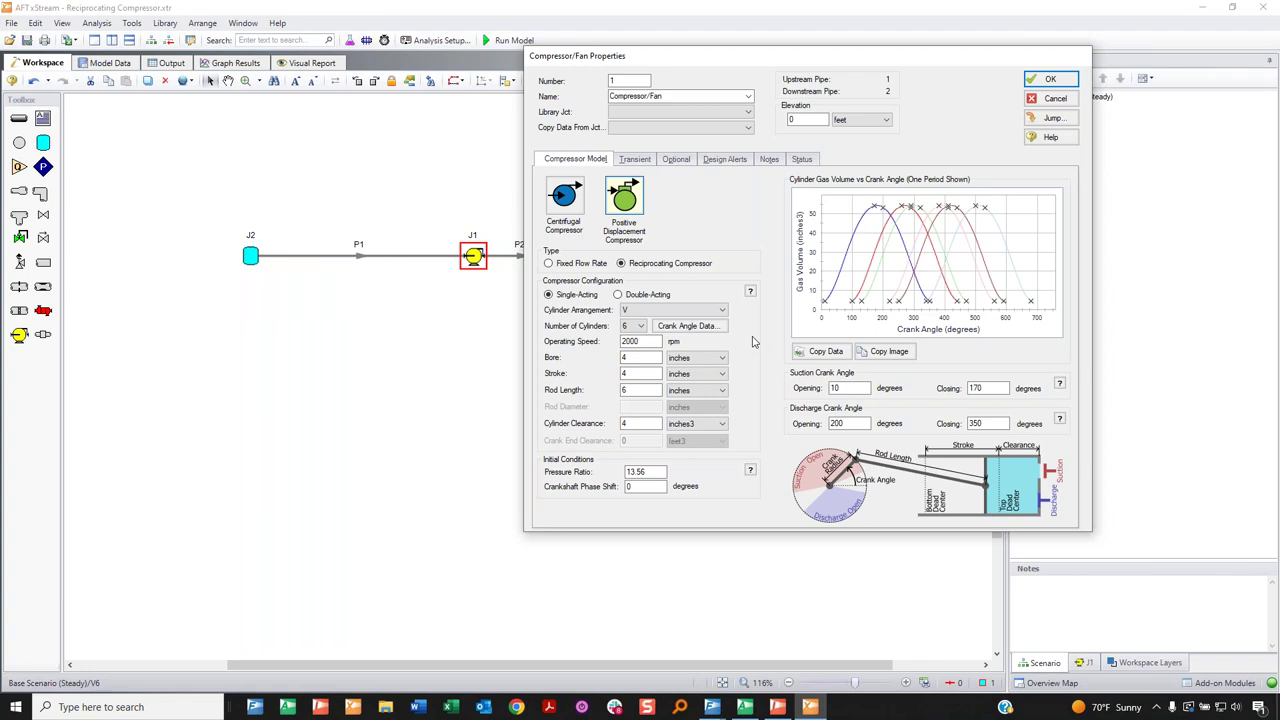
pyautogui.click(1033, 103)
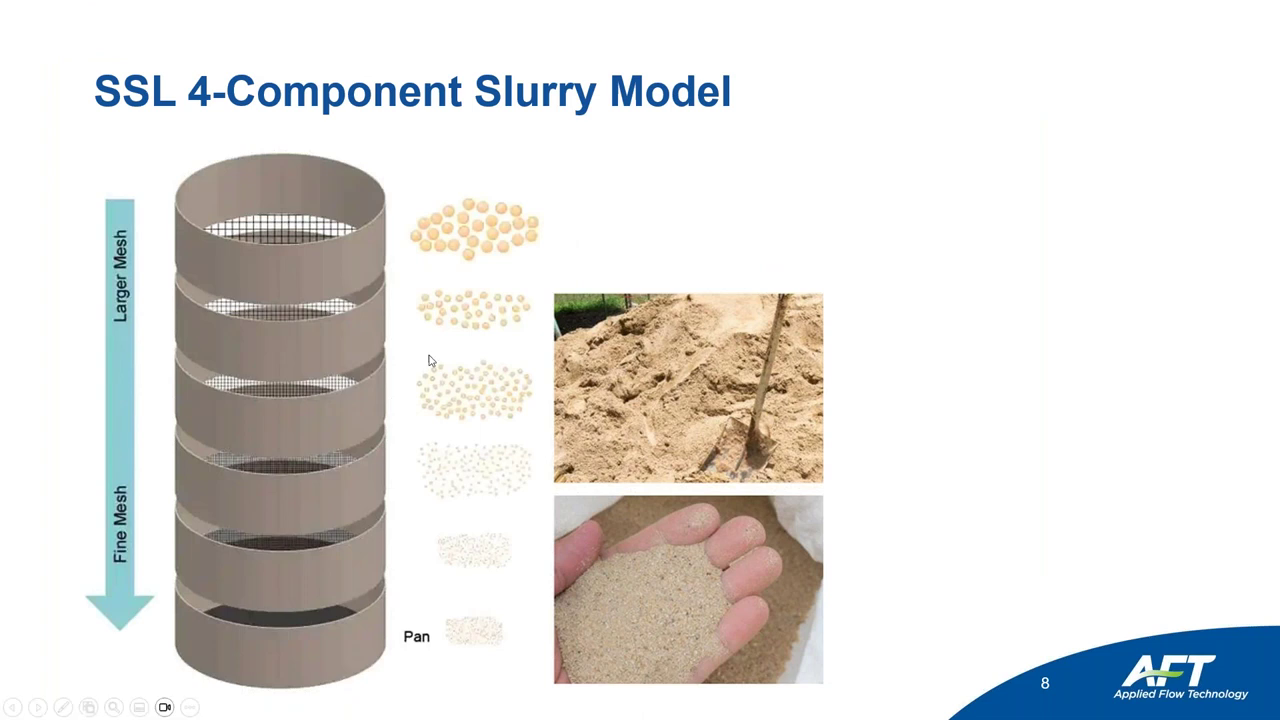
pyautogui.click(968, 257)
pyautogui.press('Left')
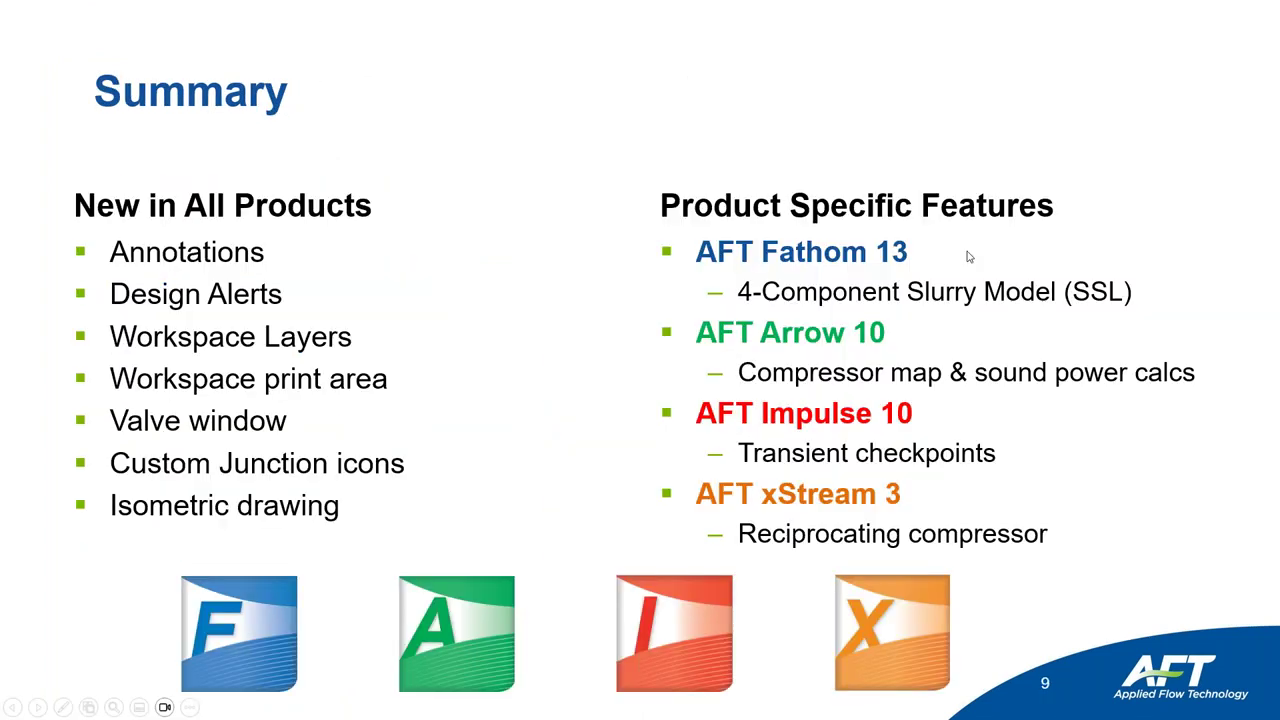